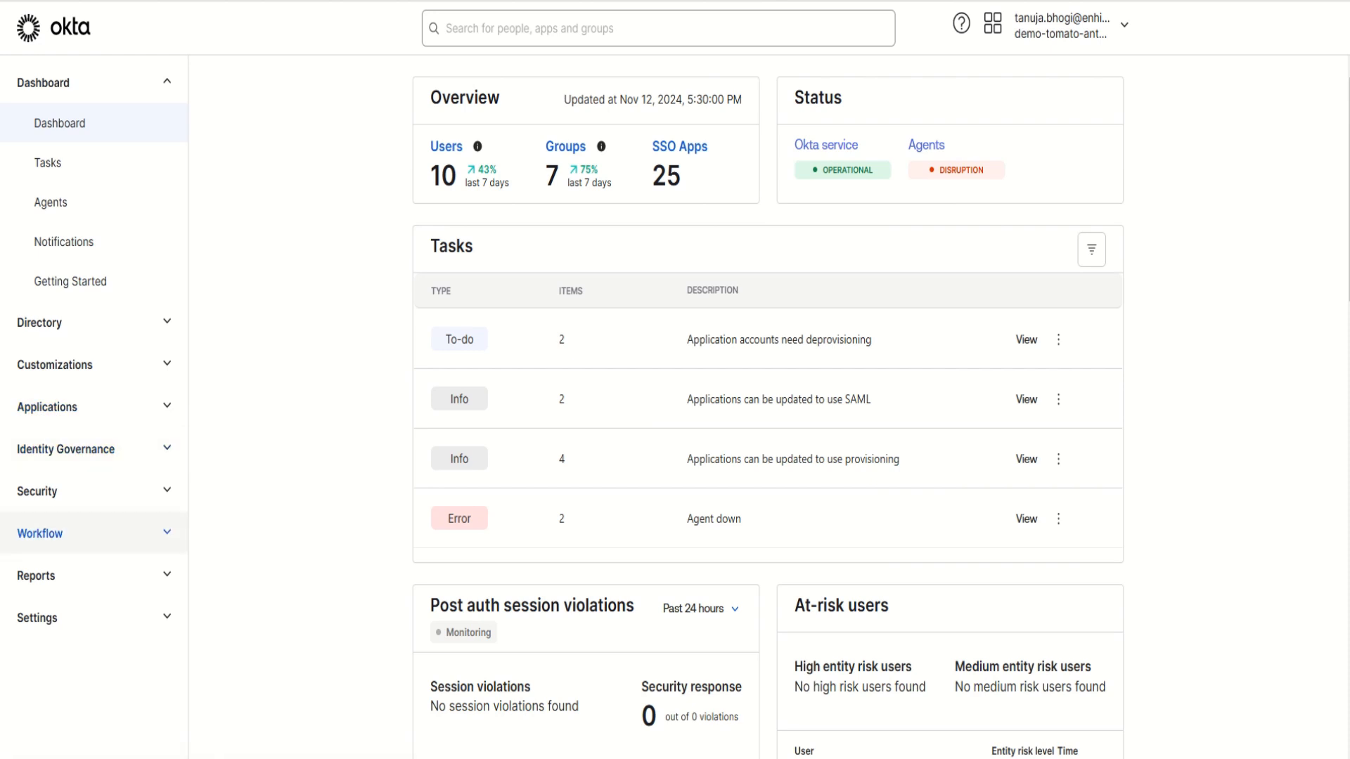
Step: Open Global Session Policy and view the Default Policy for Everyone with its Default Rule
left_click(42, 491)
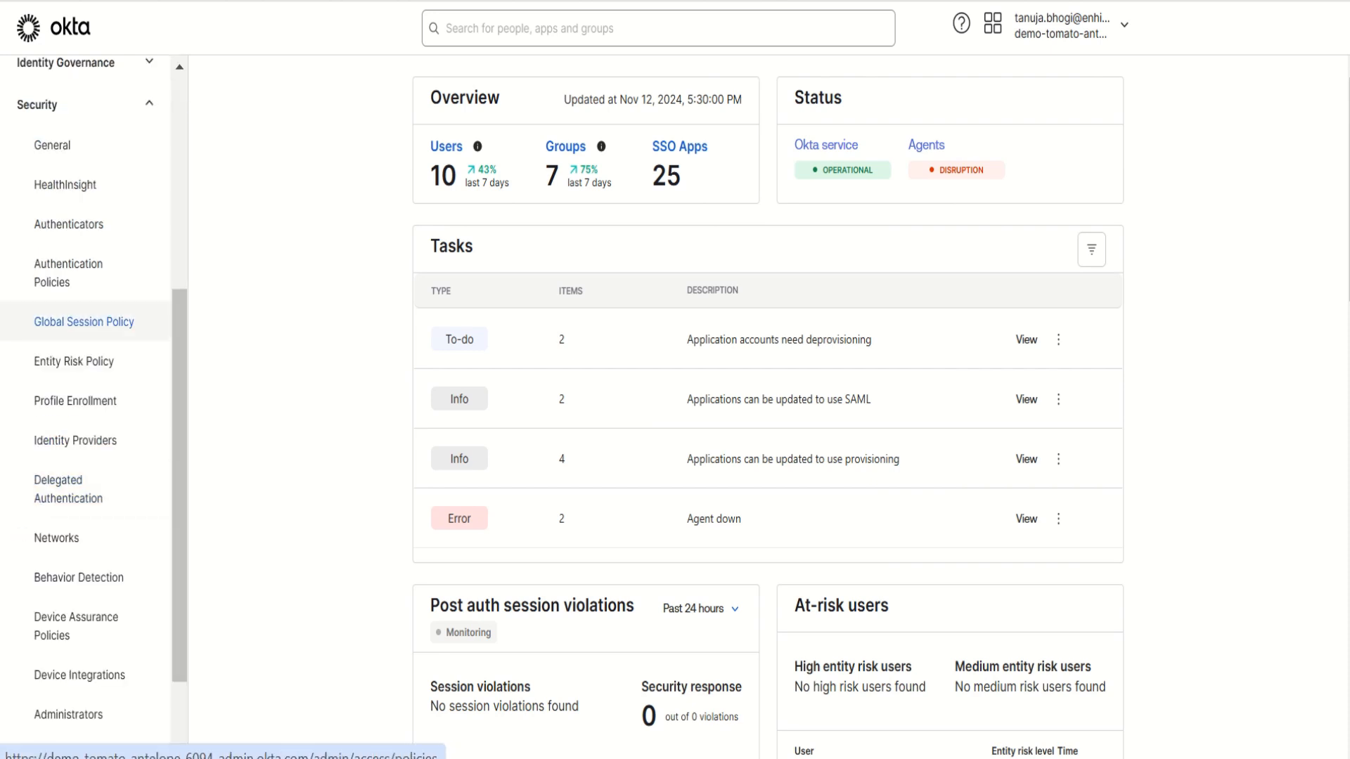
left_click(83, 321)
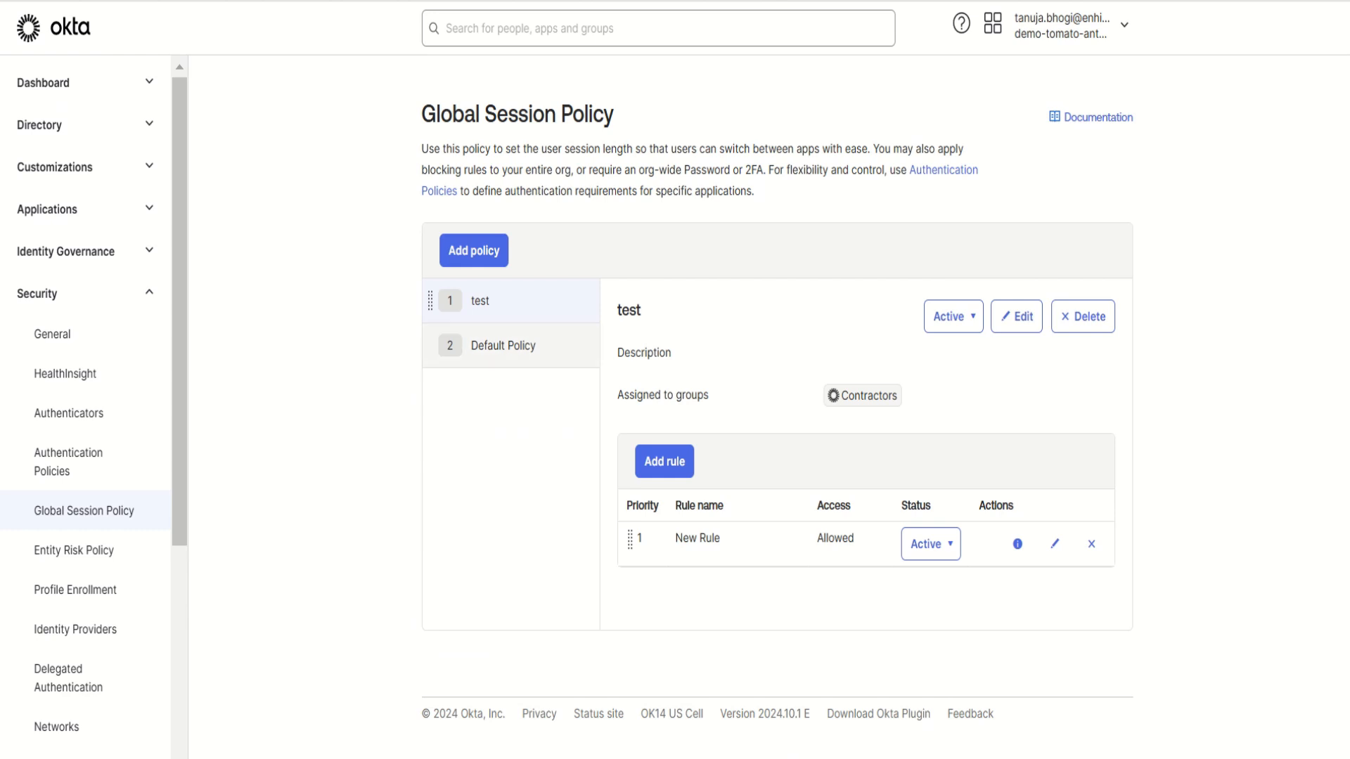
left_click(503, 346)
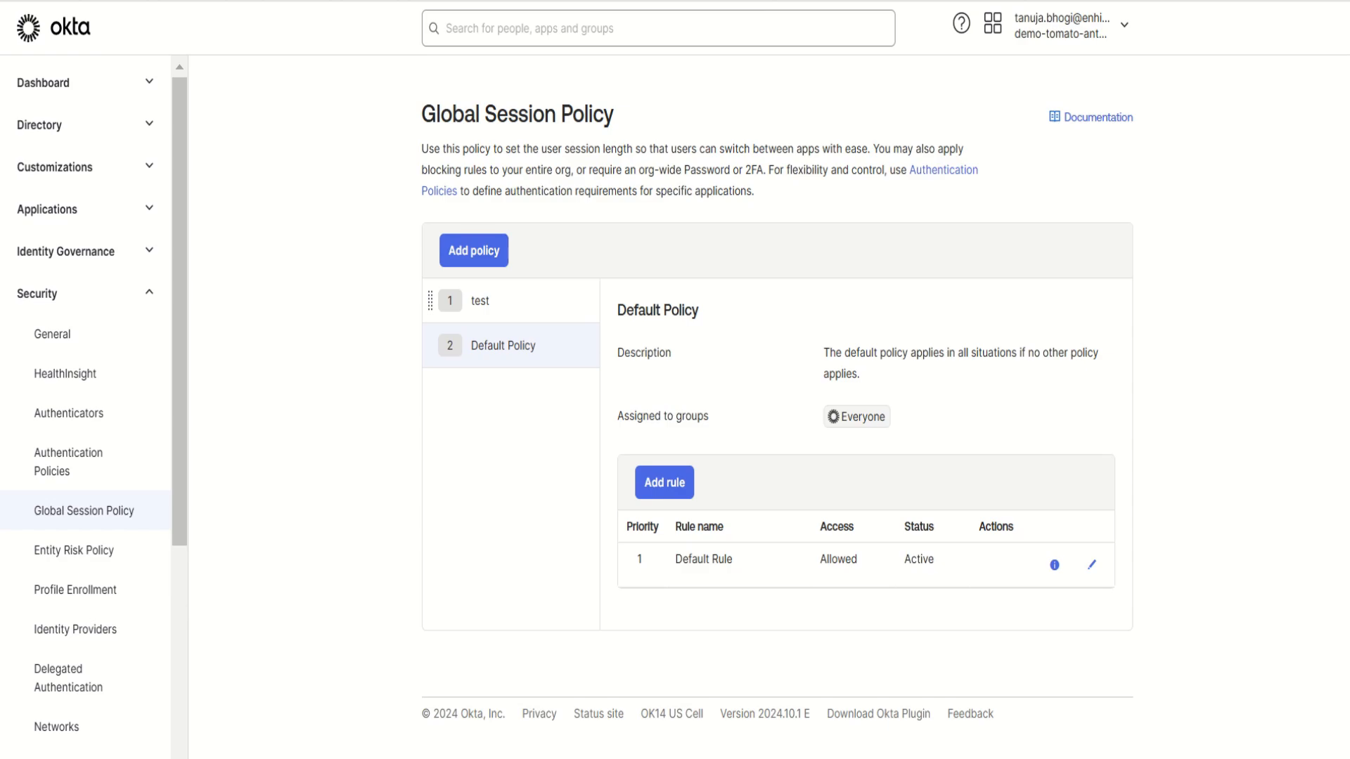
Step: Create a session policy named 'new' assigned to the Contractors group, then open its Add Rule form
left_click(474, 250)
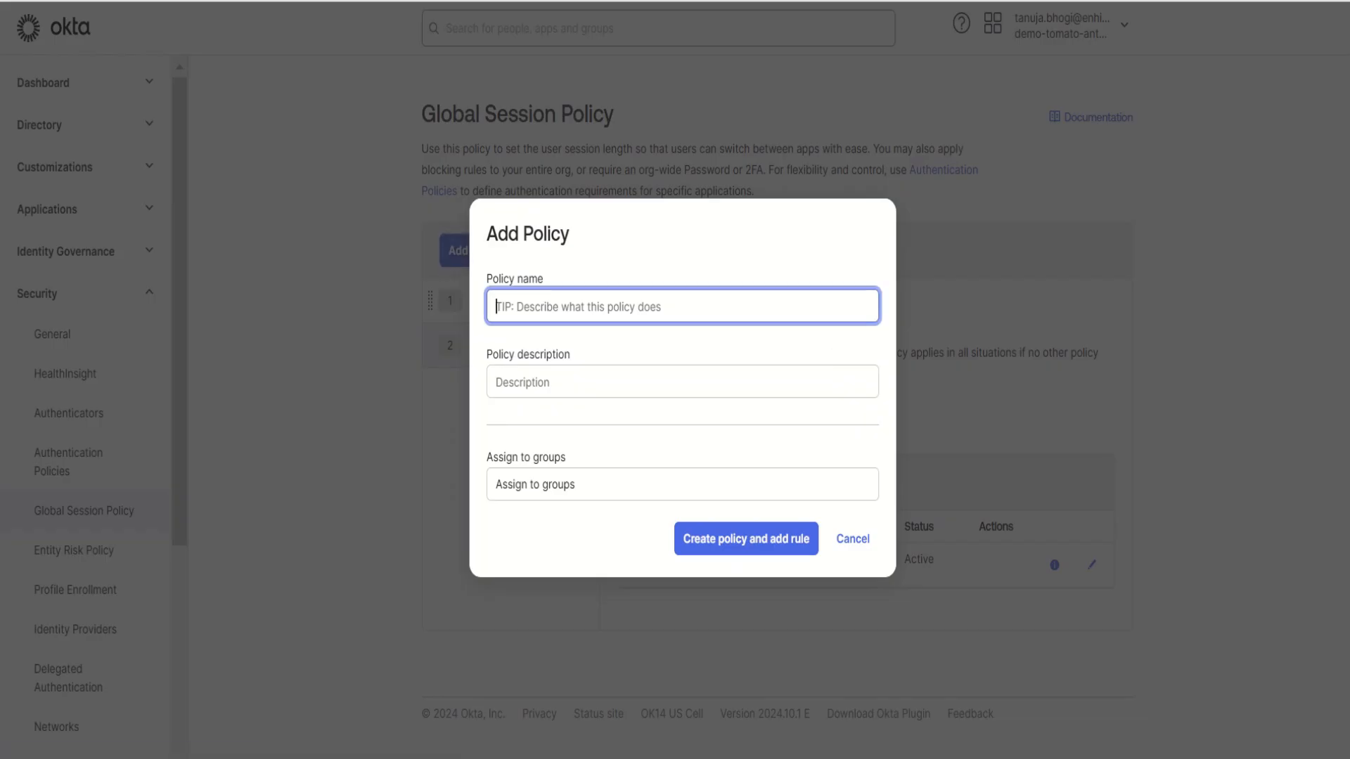
type("new")
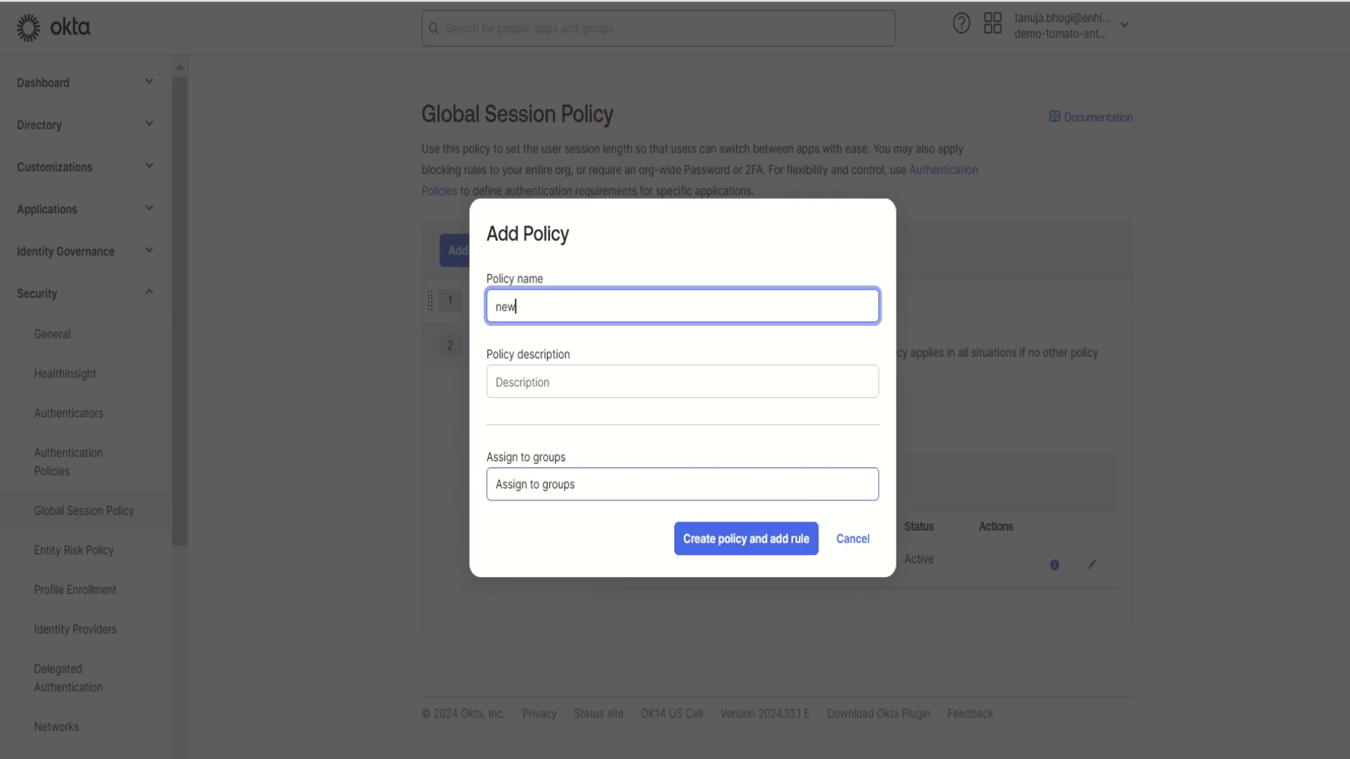
left_click(681, 484)
type("c")
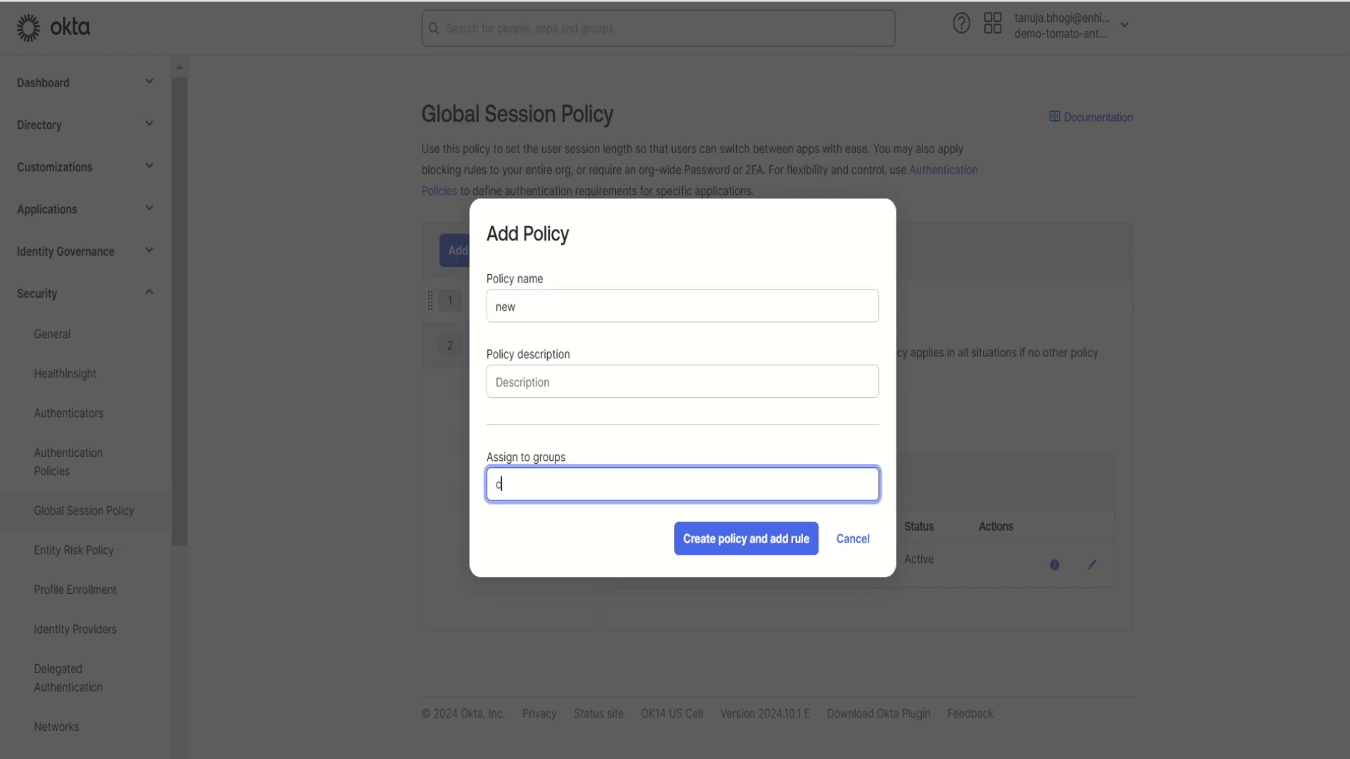
type("ontractors")
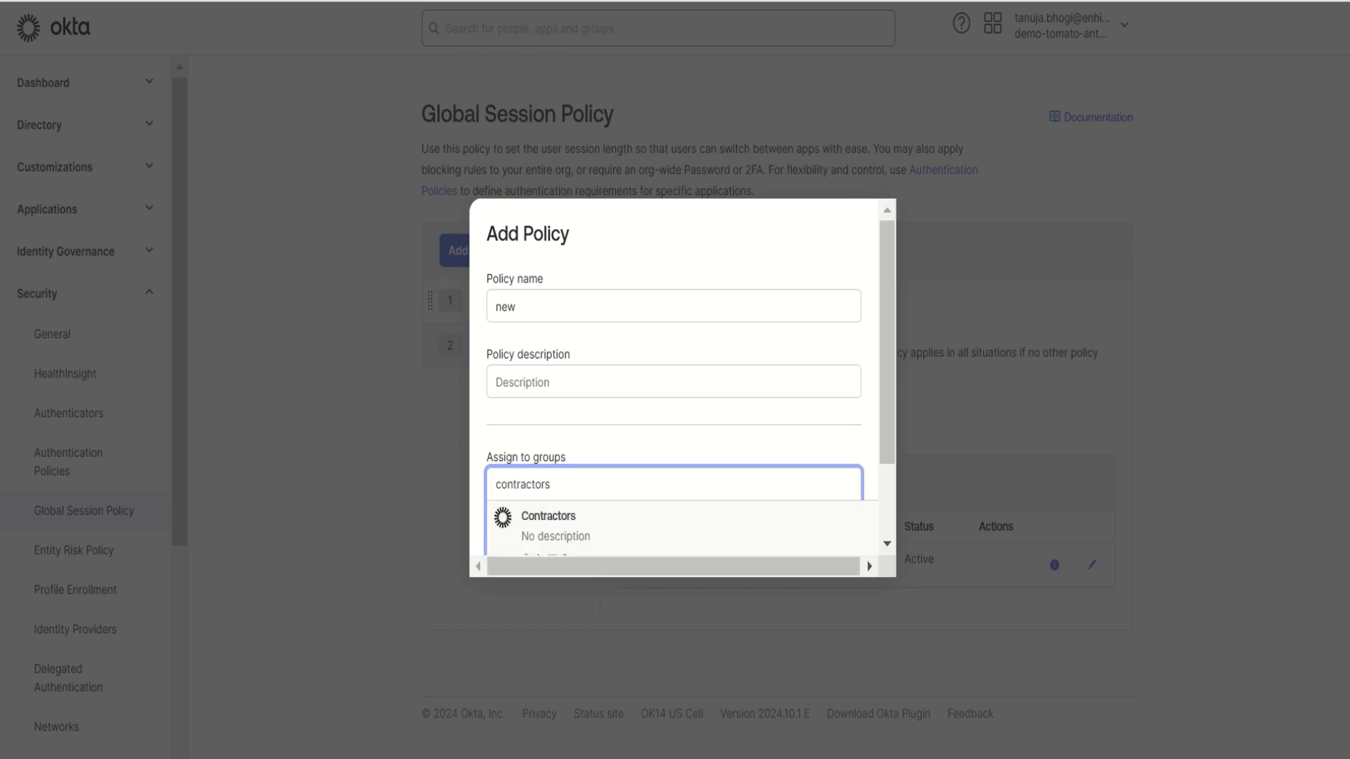
left_click(548, 524)
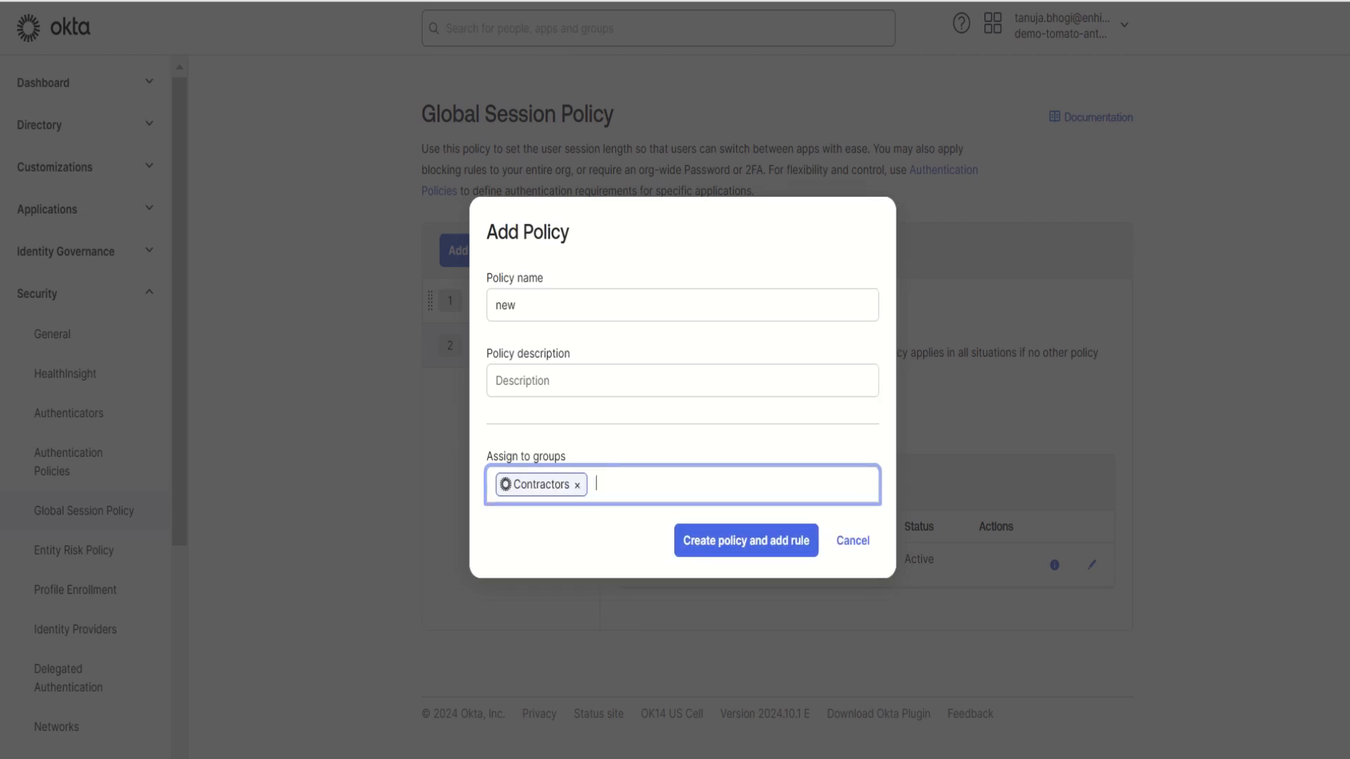
left_click(744, 458)
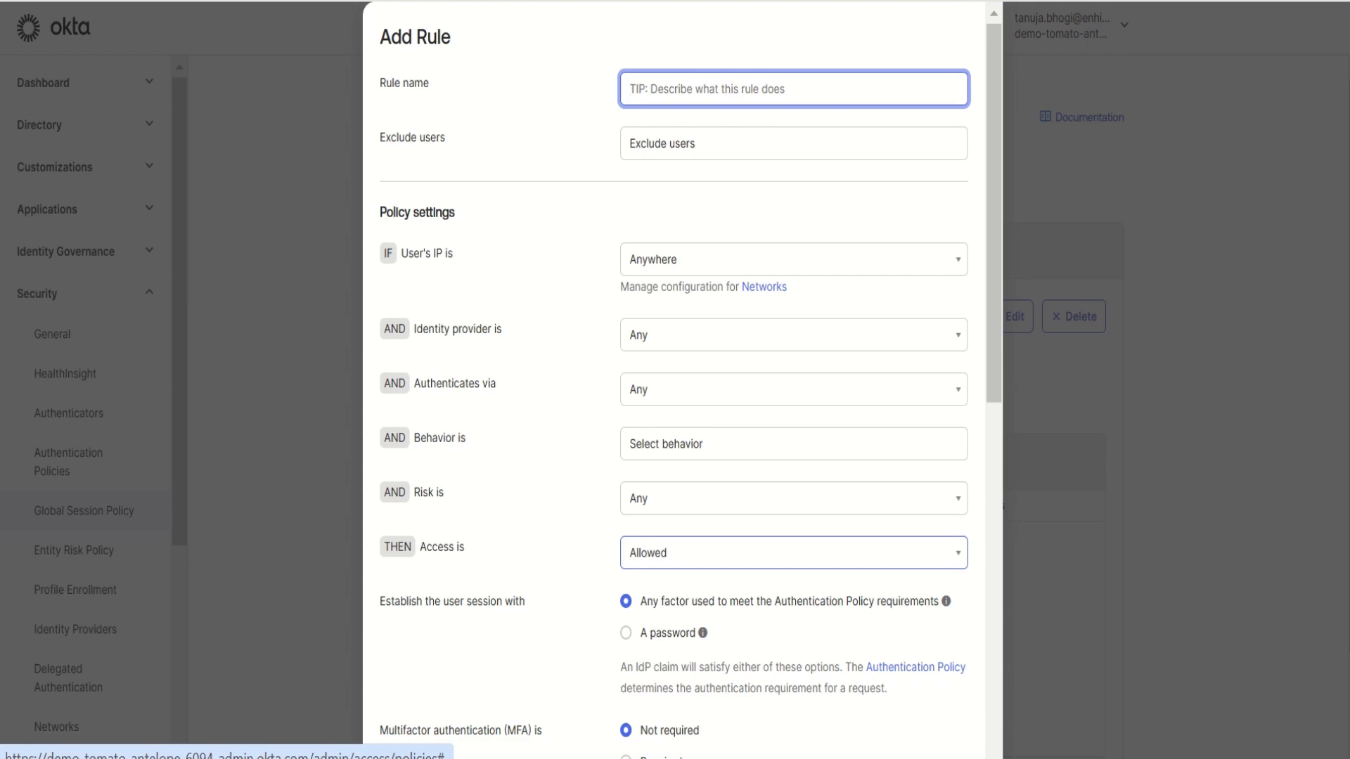
Step: Cancel the rule form without adding a rule and go to the Networks page's three zones
scroll(673, 379, "down", 6)
scroll(673, 380, "up", 5)
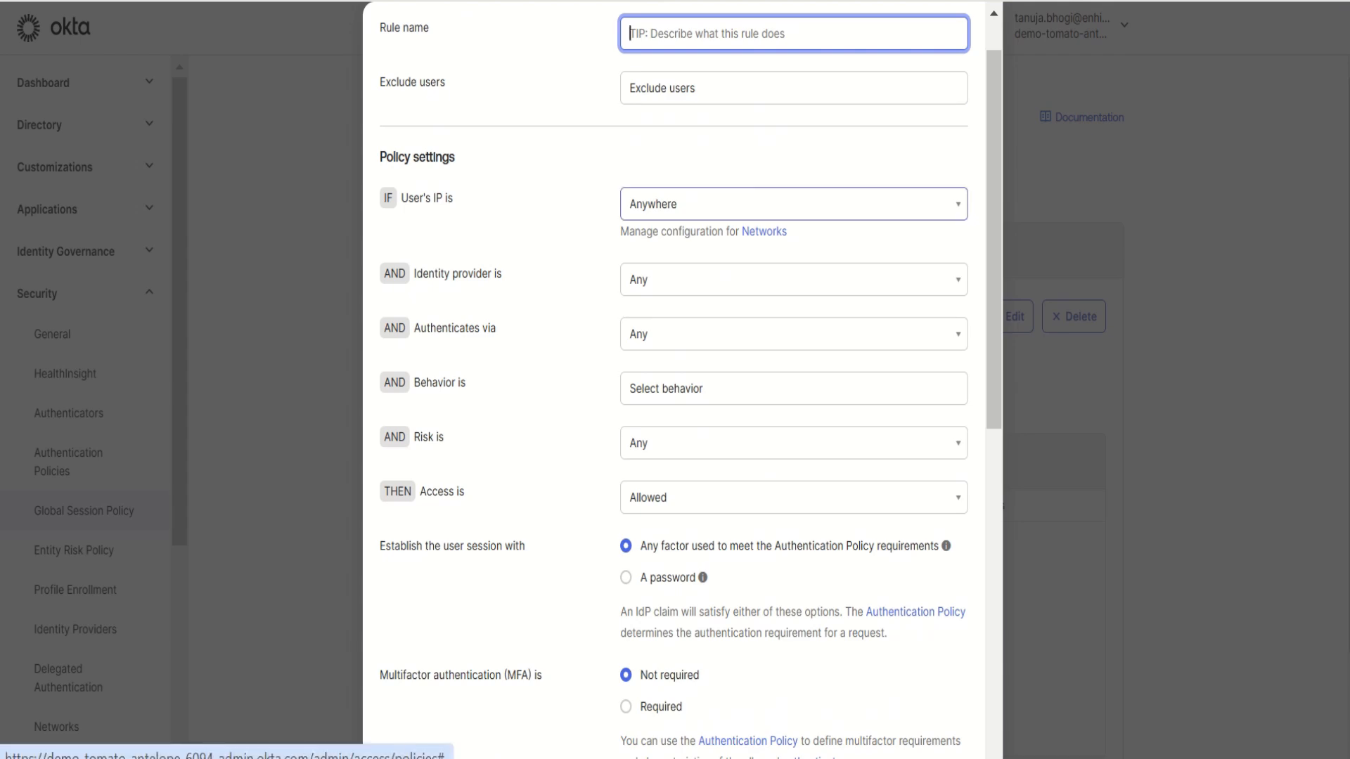
scroll(673, 379, "down", 10)
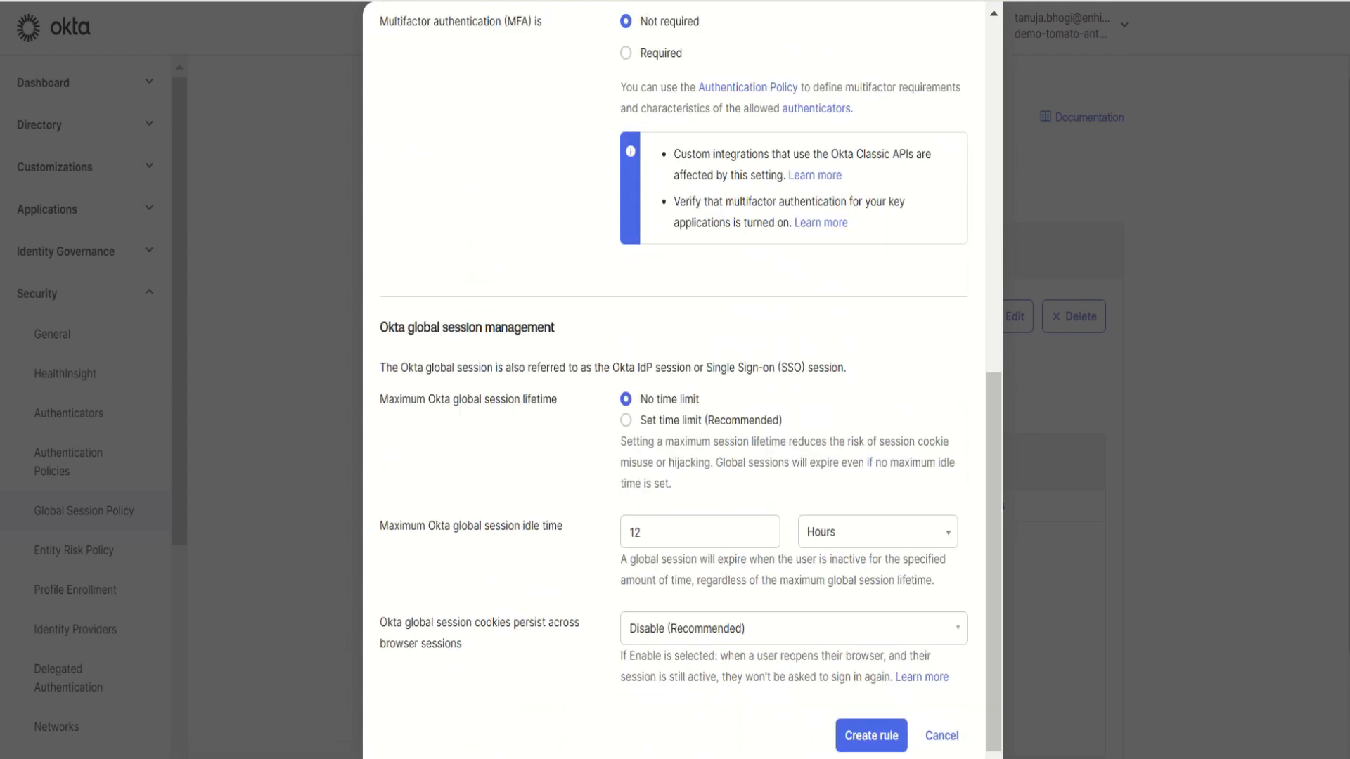
left_click(941, 735)
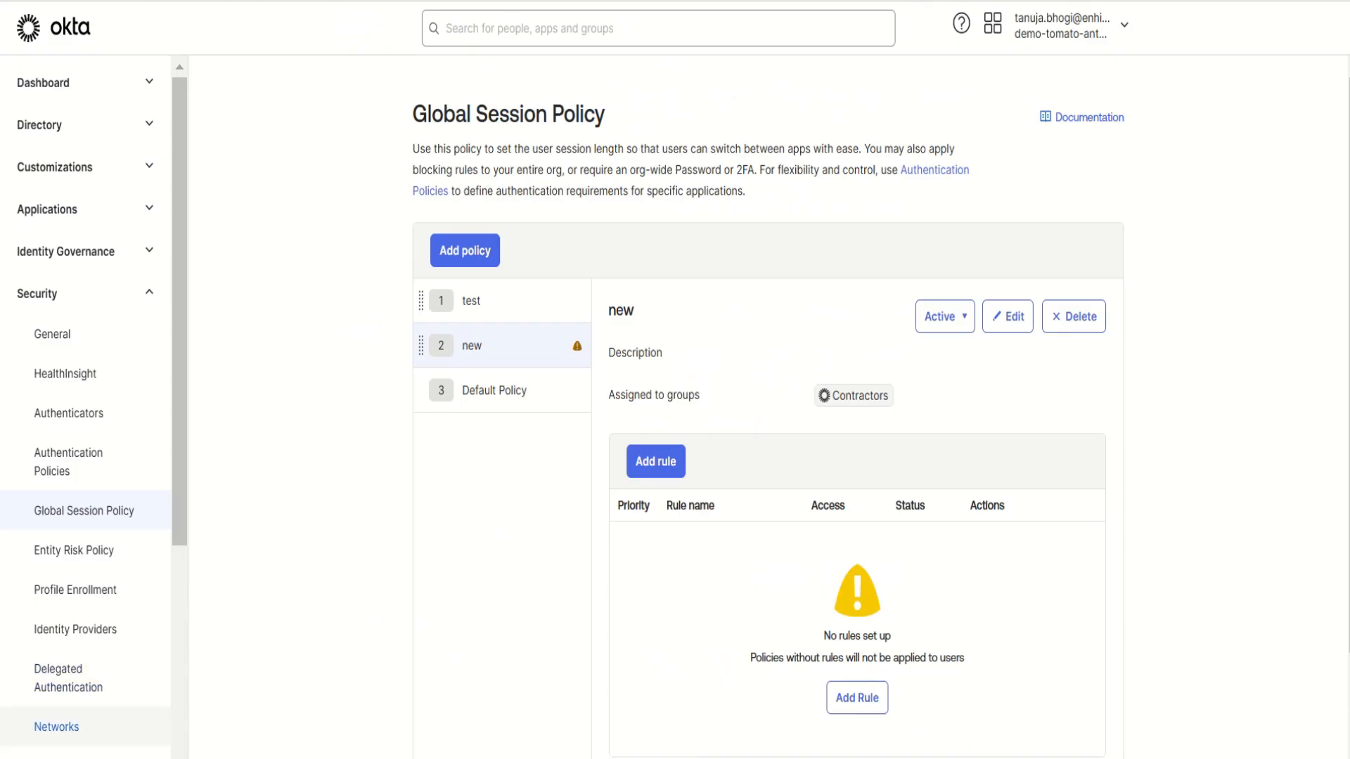
left_click(57, 726)
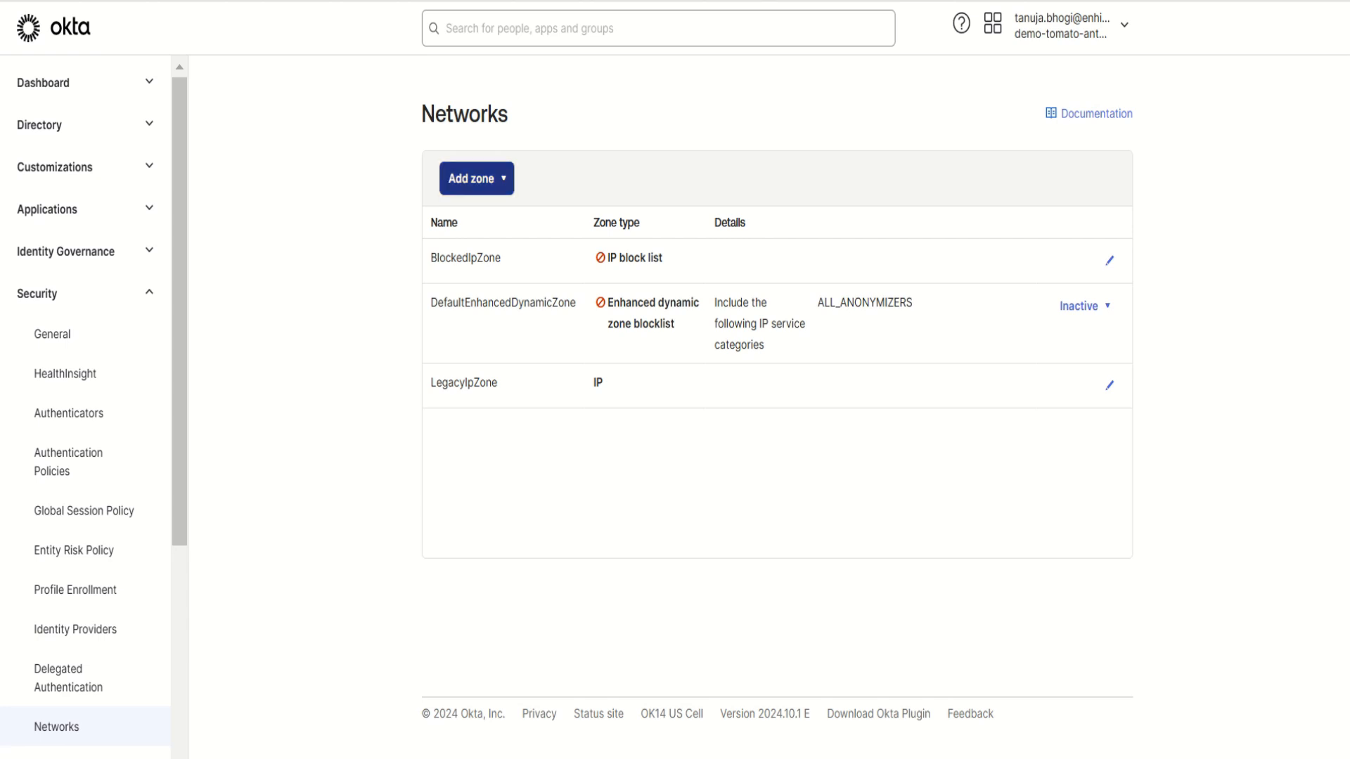
Step: Start adding a Dynamic Zone from the Add zone menu on the Networks page
left_click(476, 178)
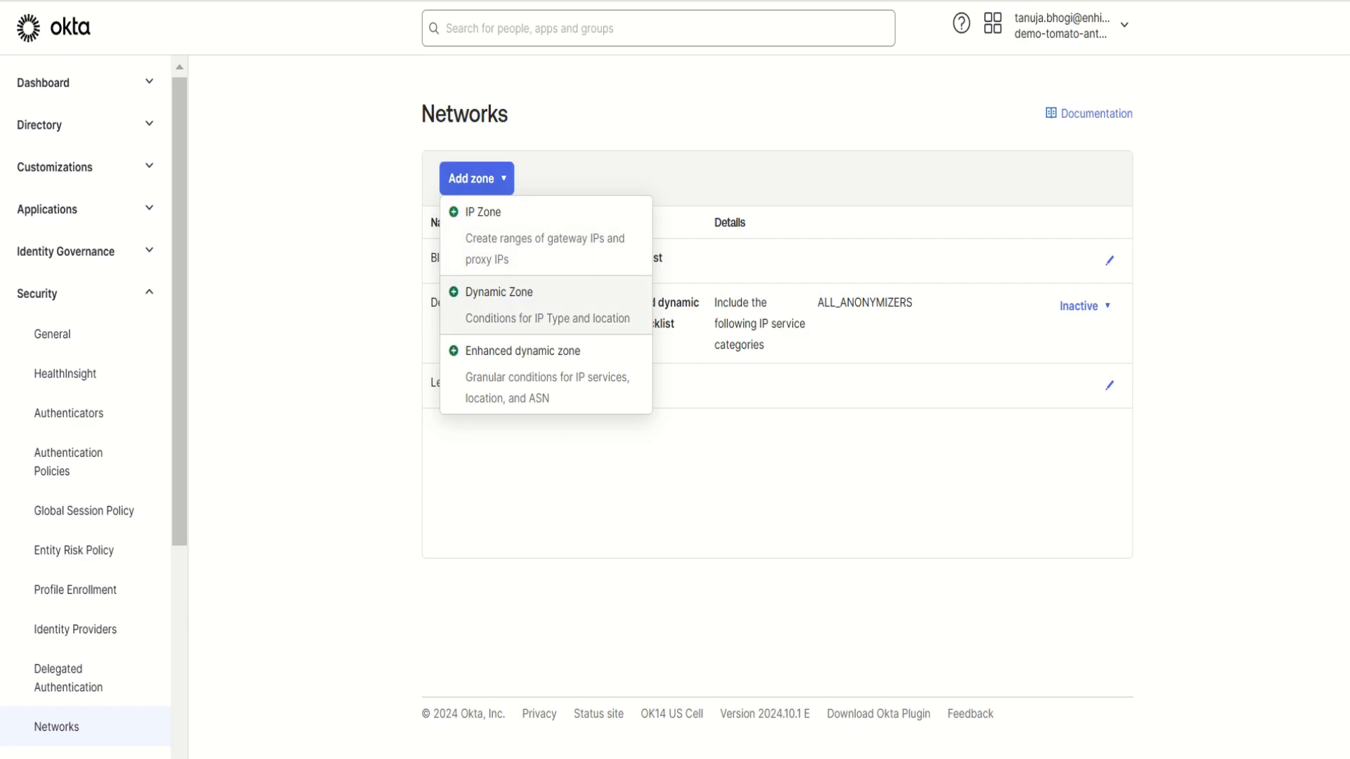
left_click(534, 304)
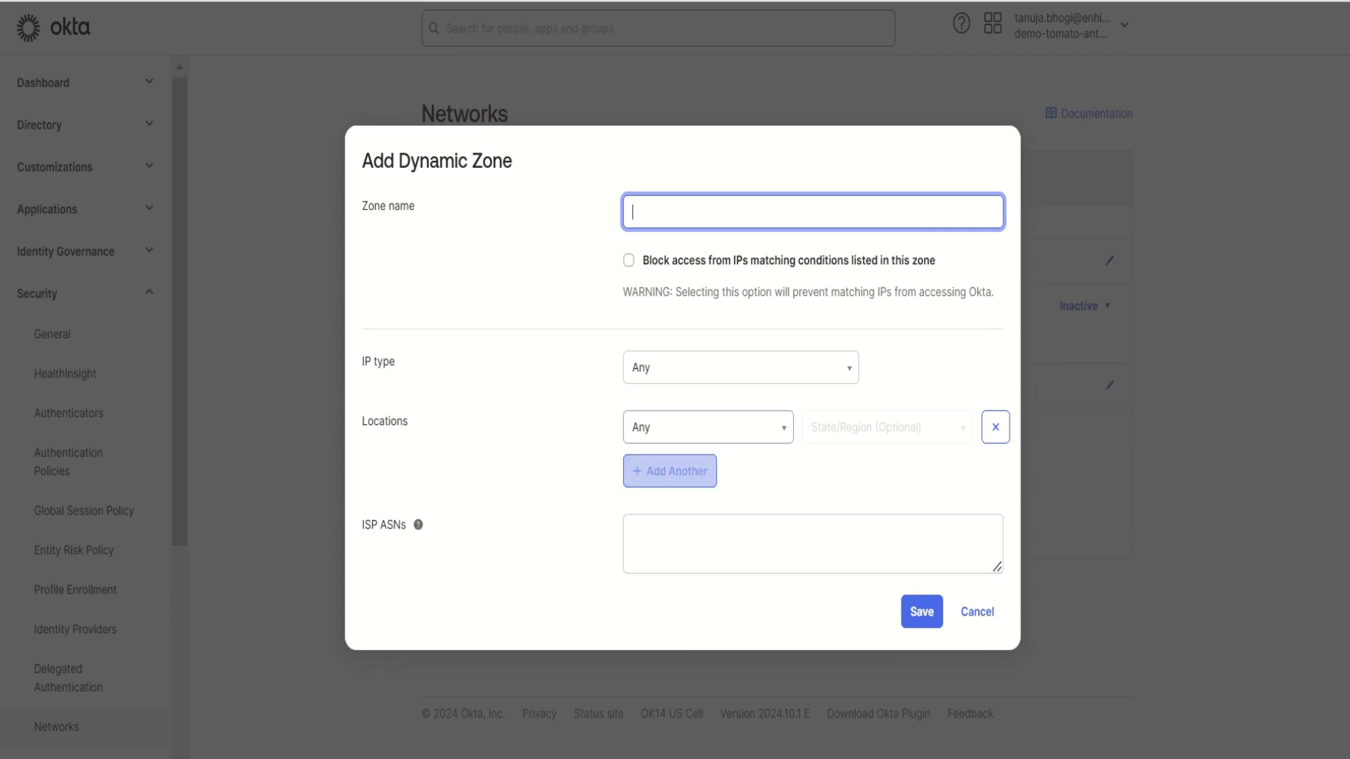
Step: Name the dynamic zone TrustedCountries and keep its IP type as Any
left_click(741, 367)
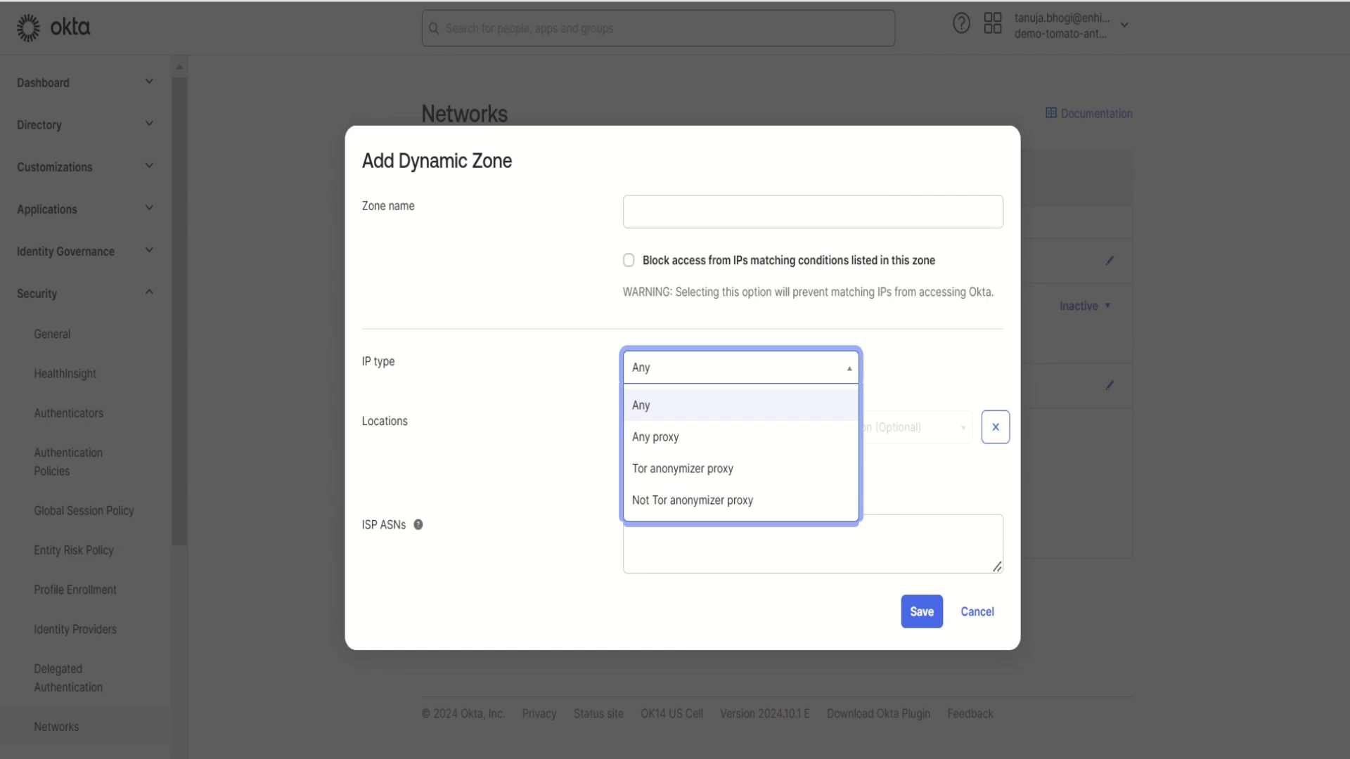
left_click(740, 405)
left_click(813, 211)
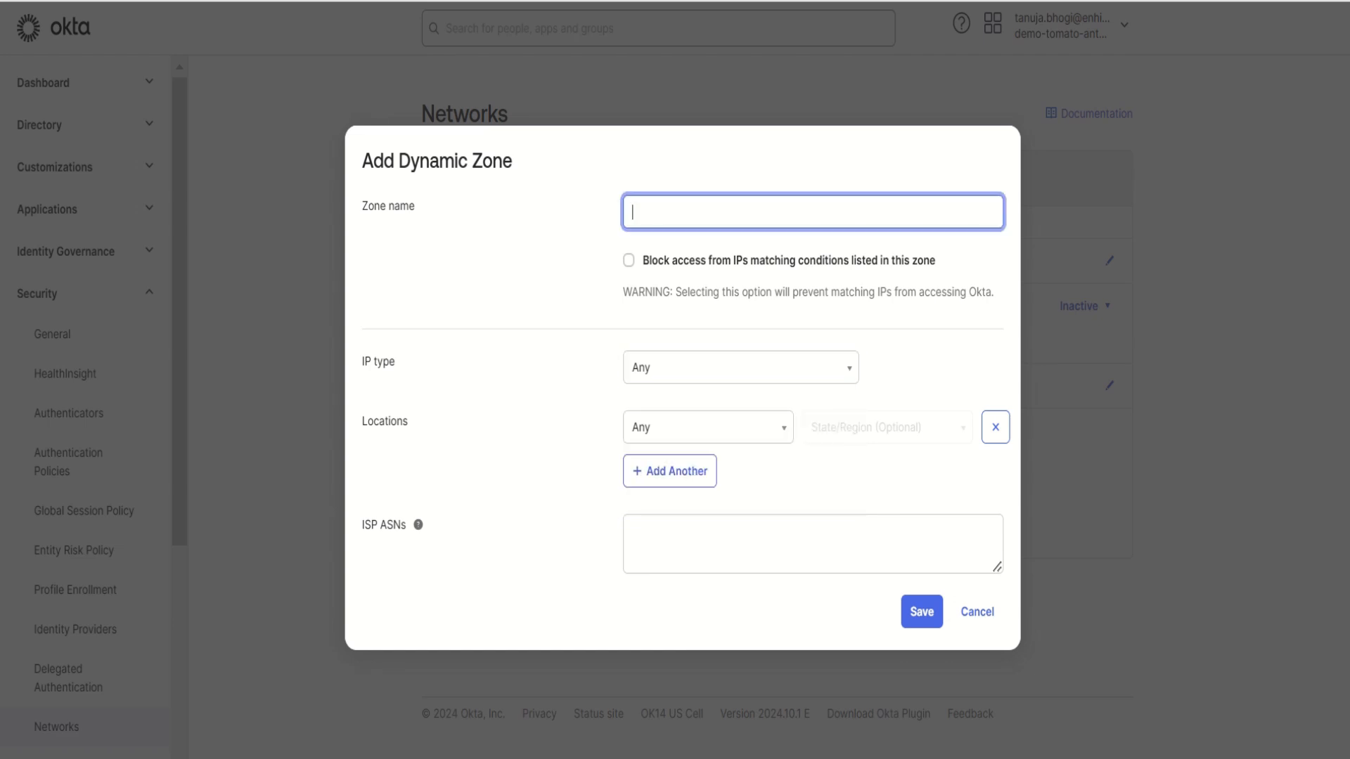
type("TrustedCountries")
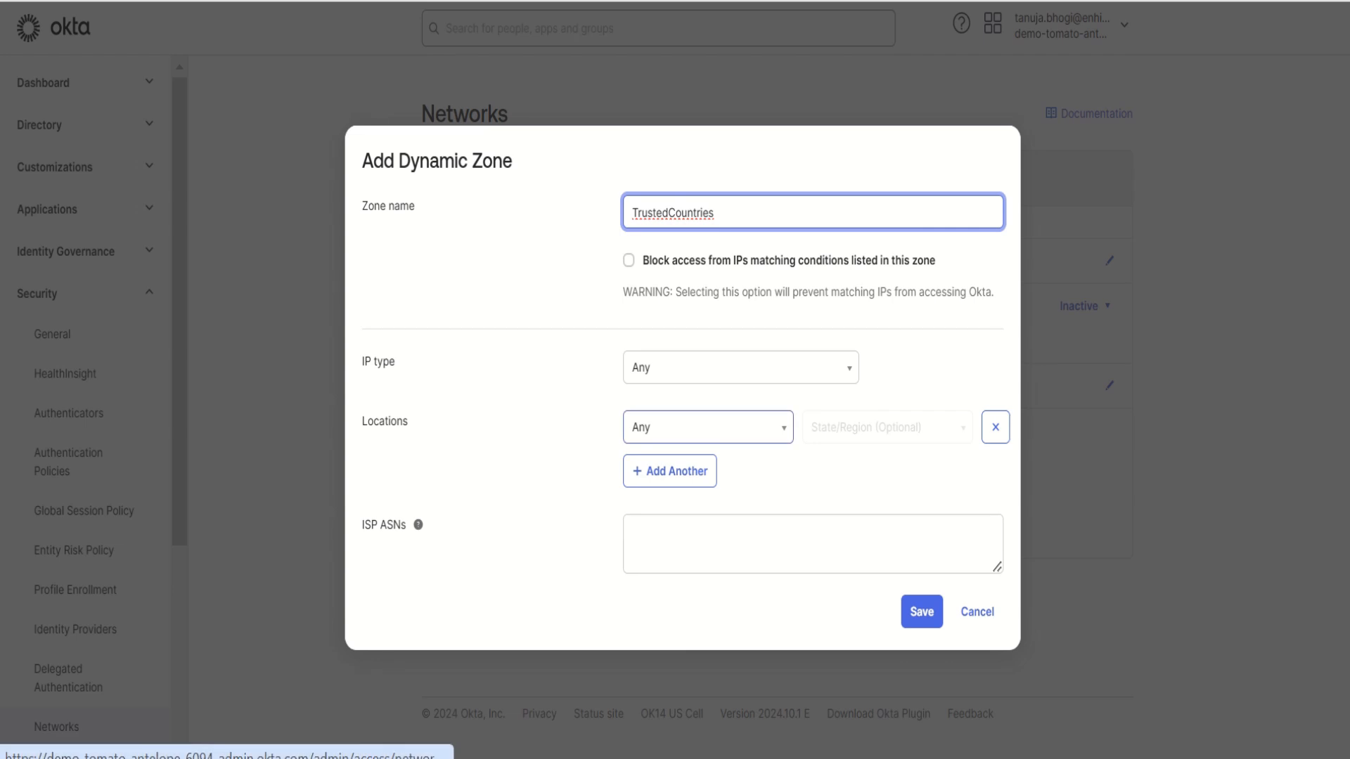
Step: Add Afghanistan and Antarctica as locations, then discard the zone without saving
left_click(707, 426)
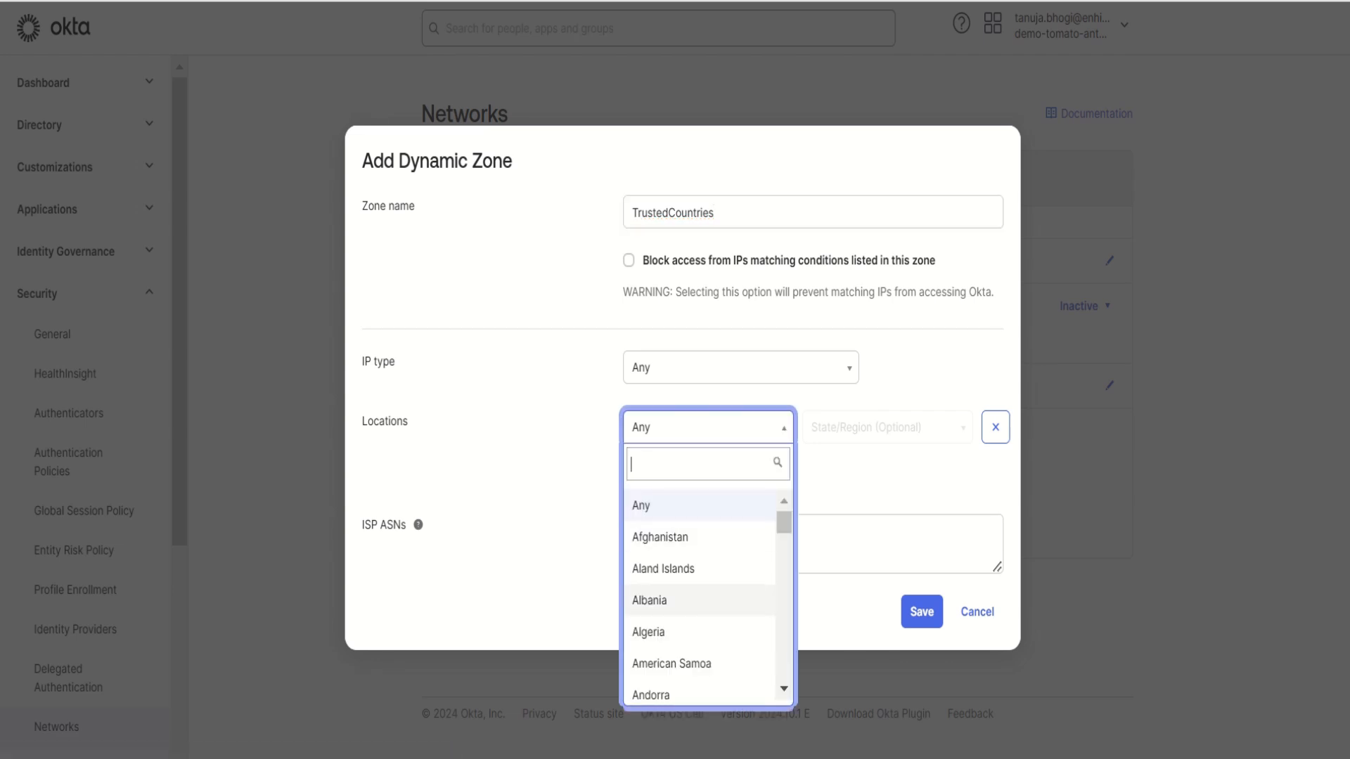
scroll(700, 606, "down", 1)
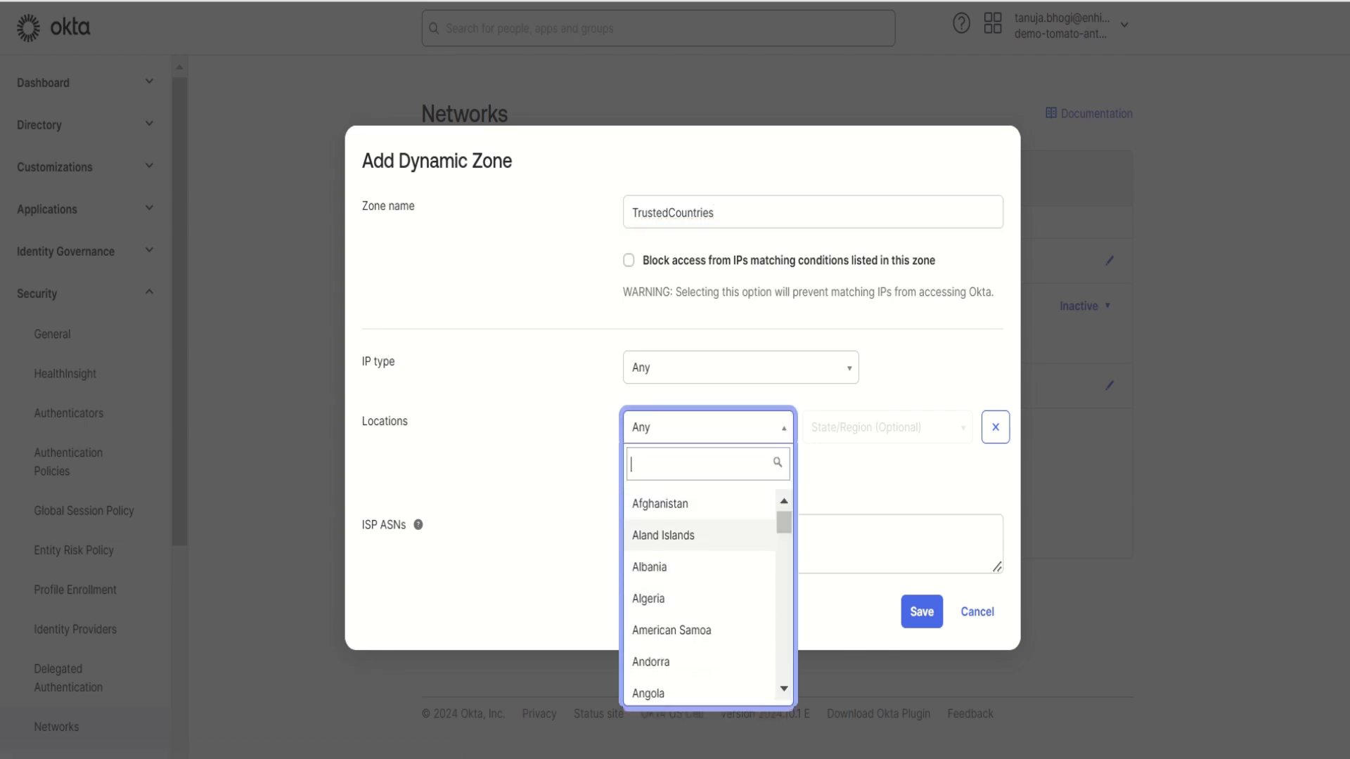
left_click(659, 504)
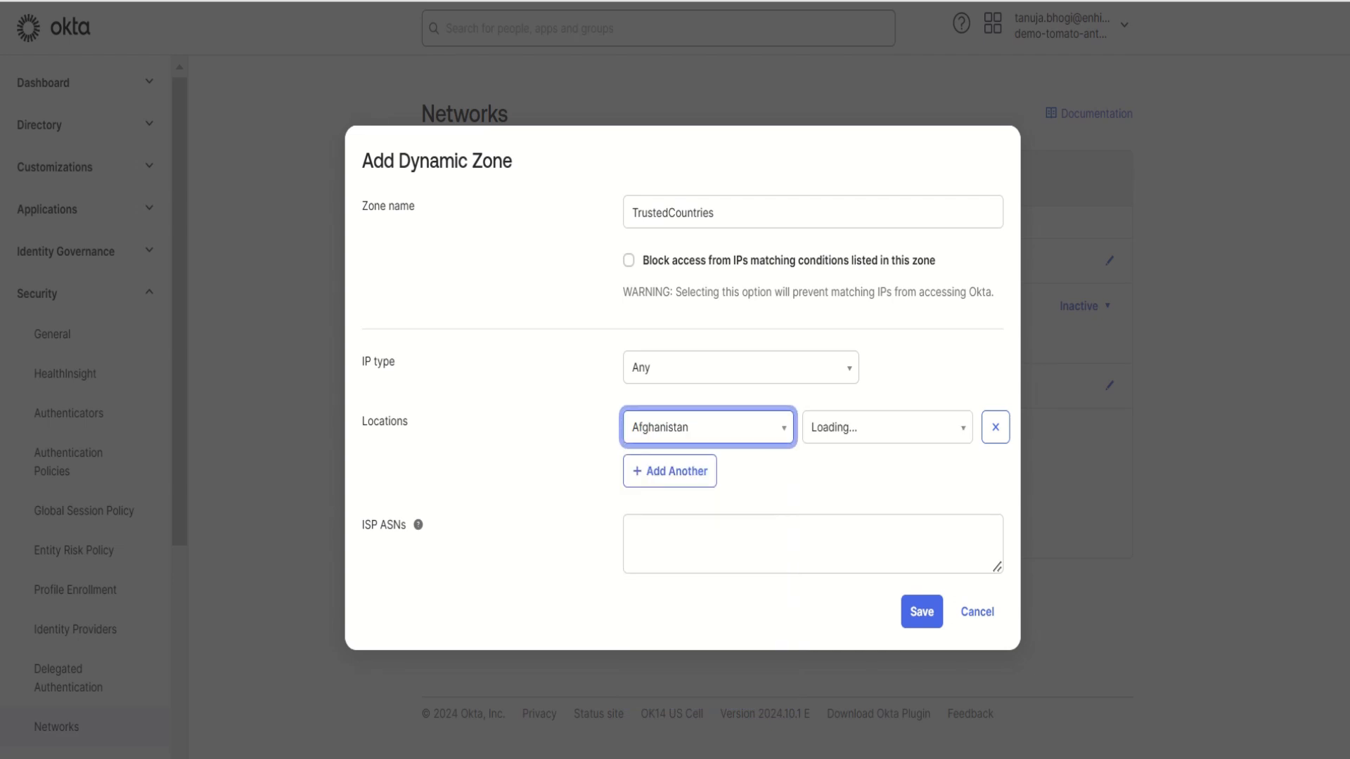
left_click(662, 492)
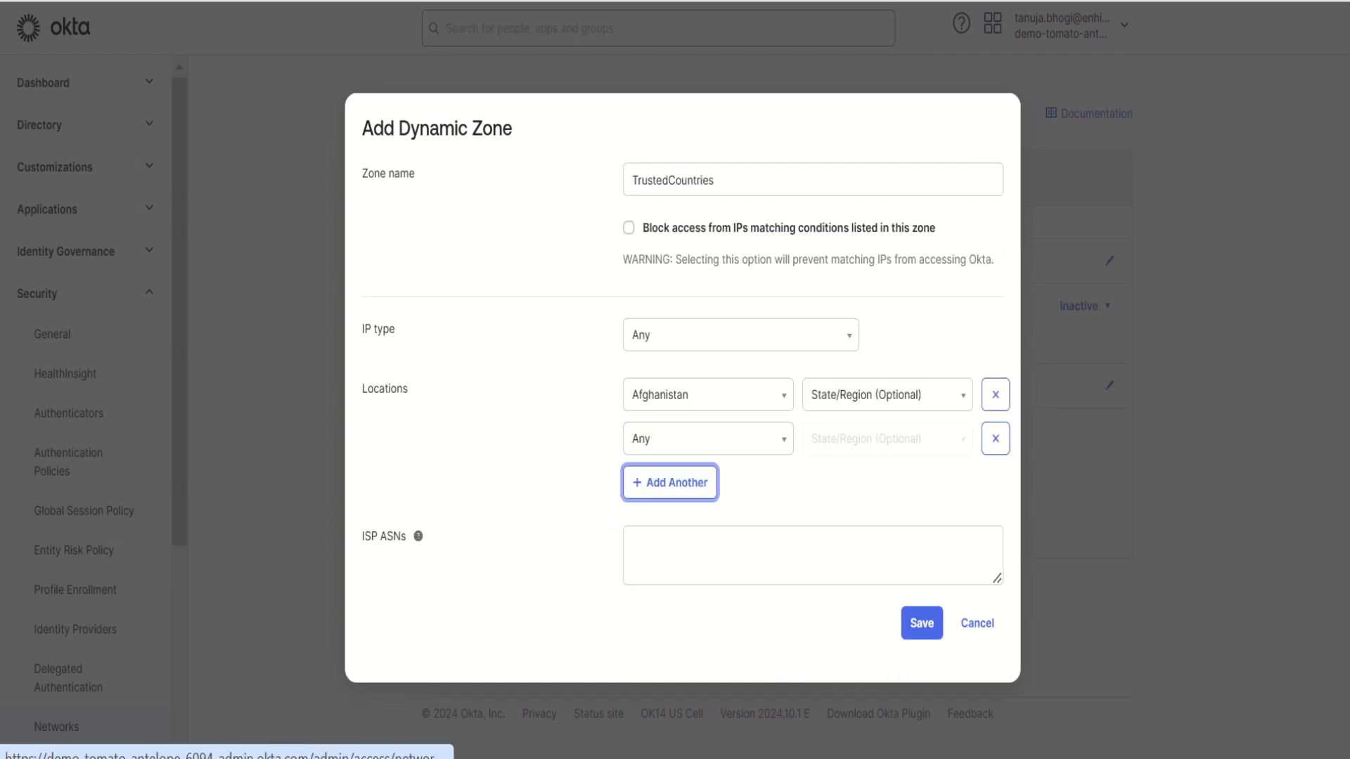
left_click(706, 440)
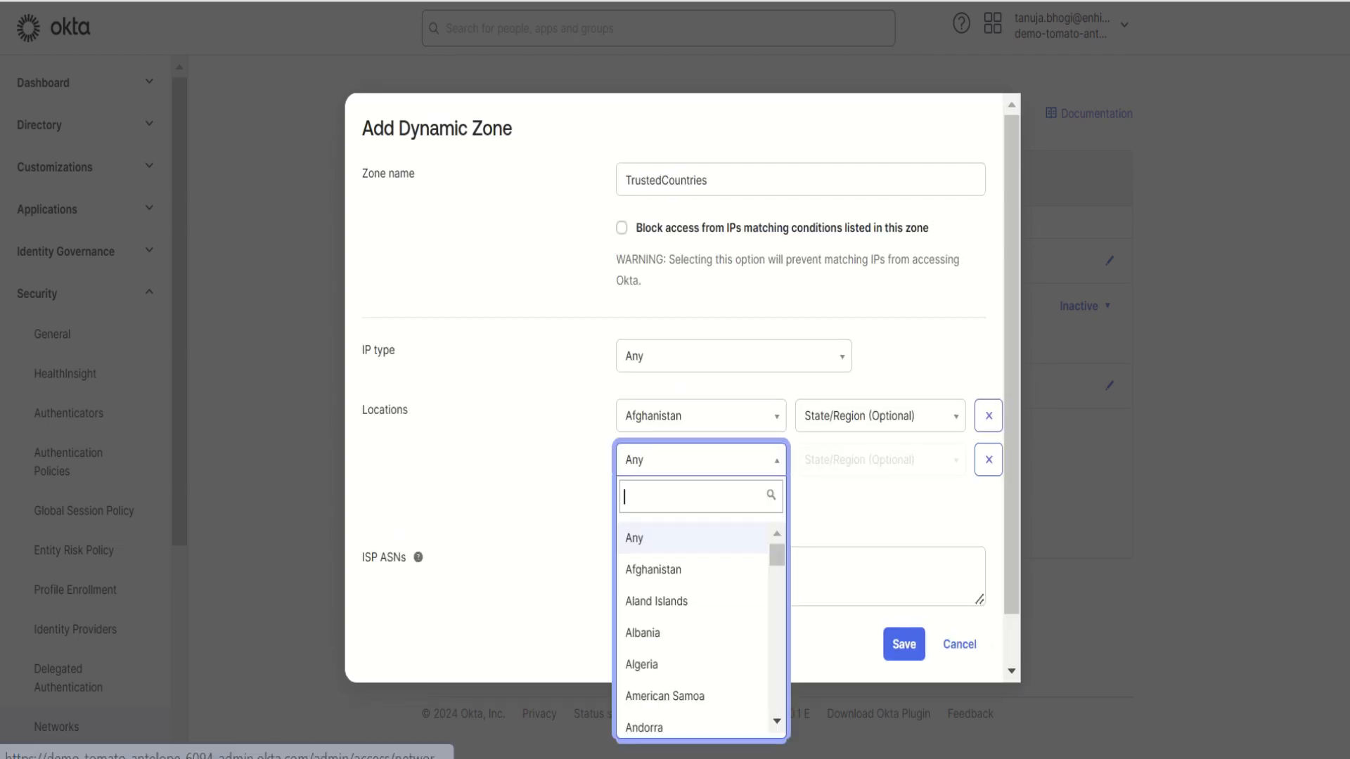
scroll(701, 612, "down", 3)
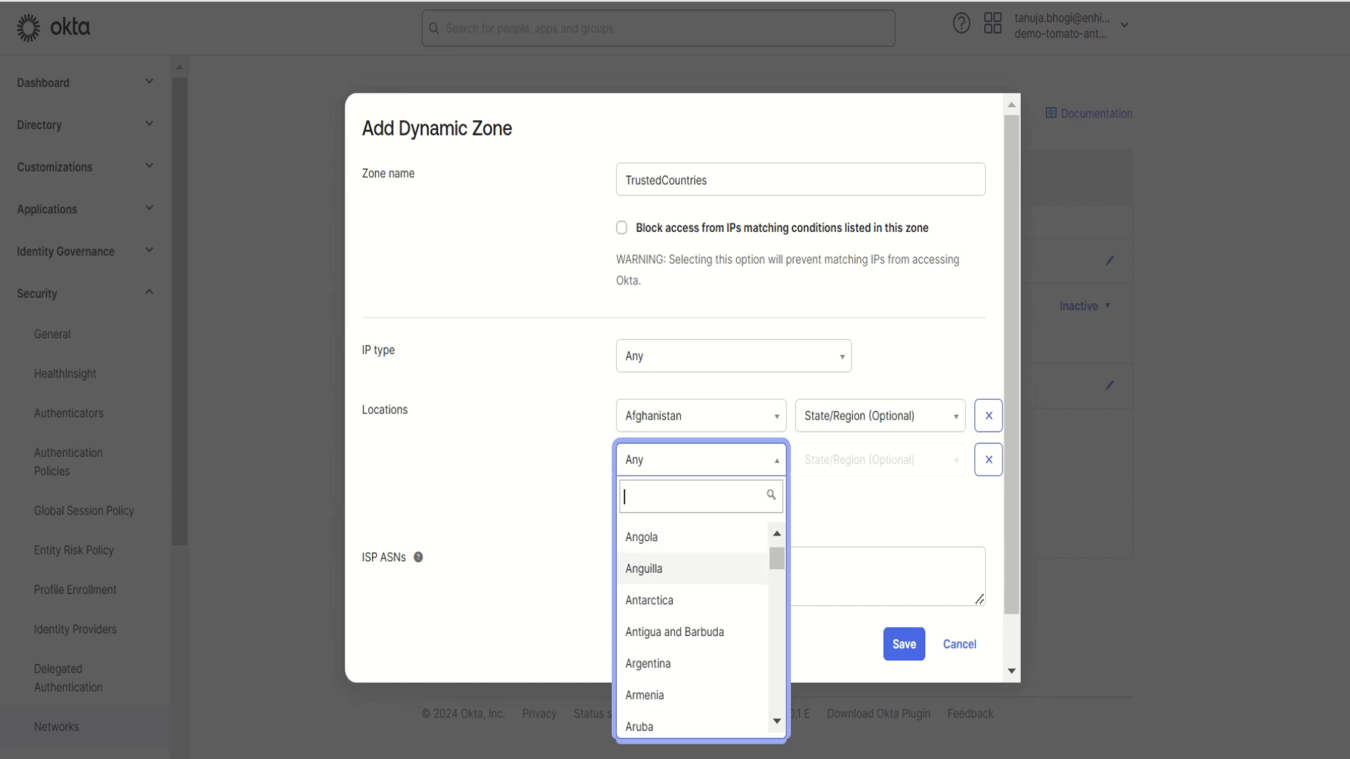
left_click(675, 600)
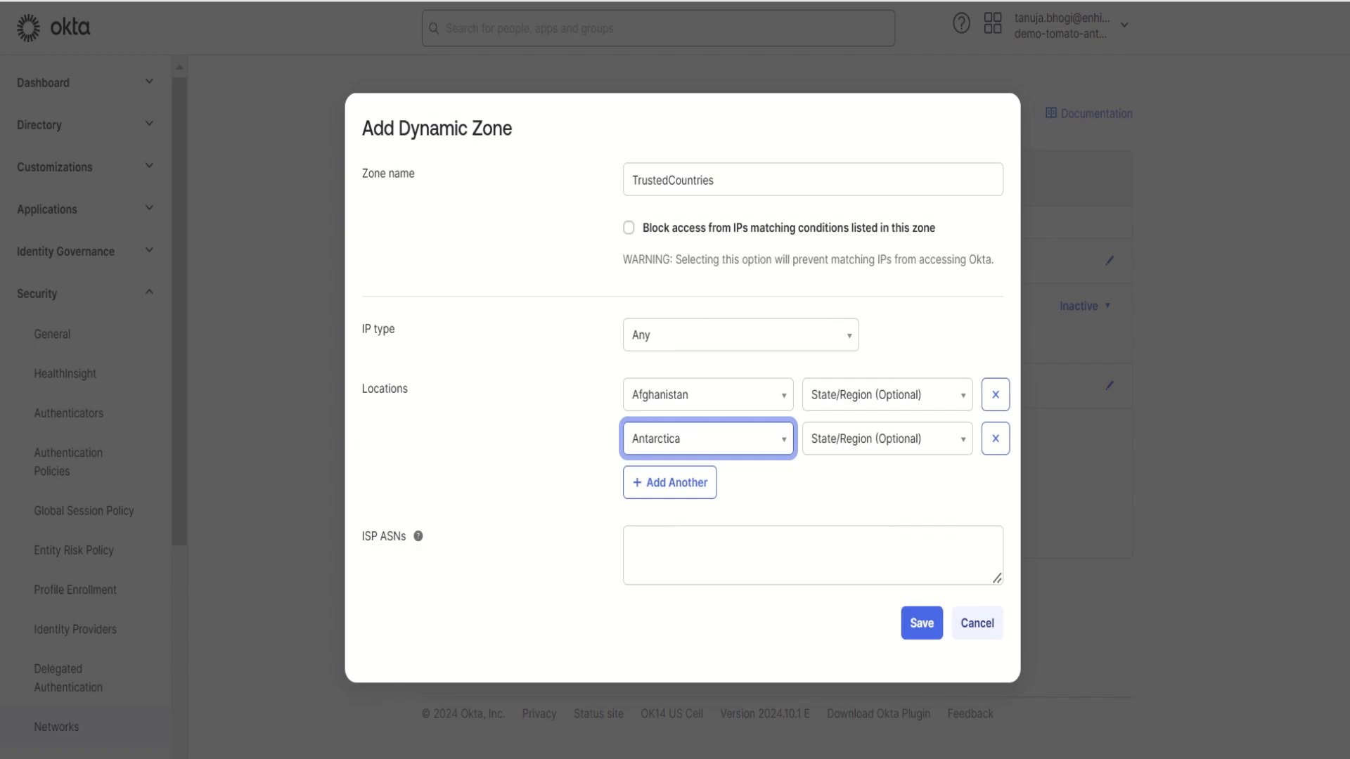
left_click(977, 623)
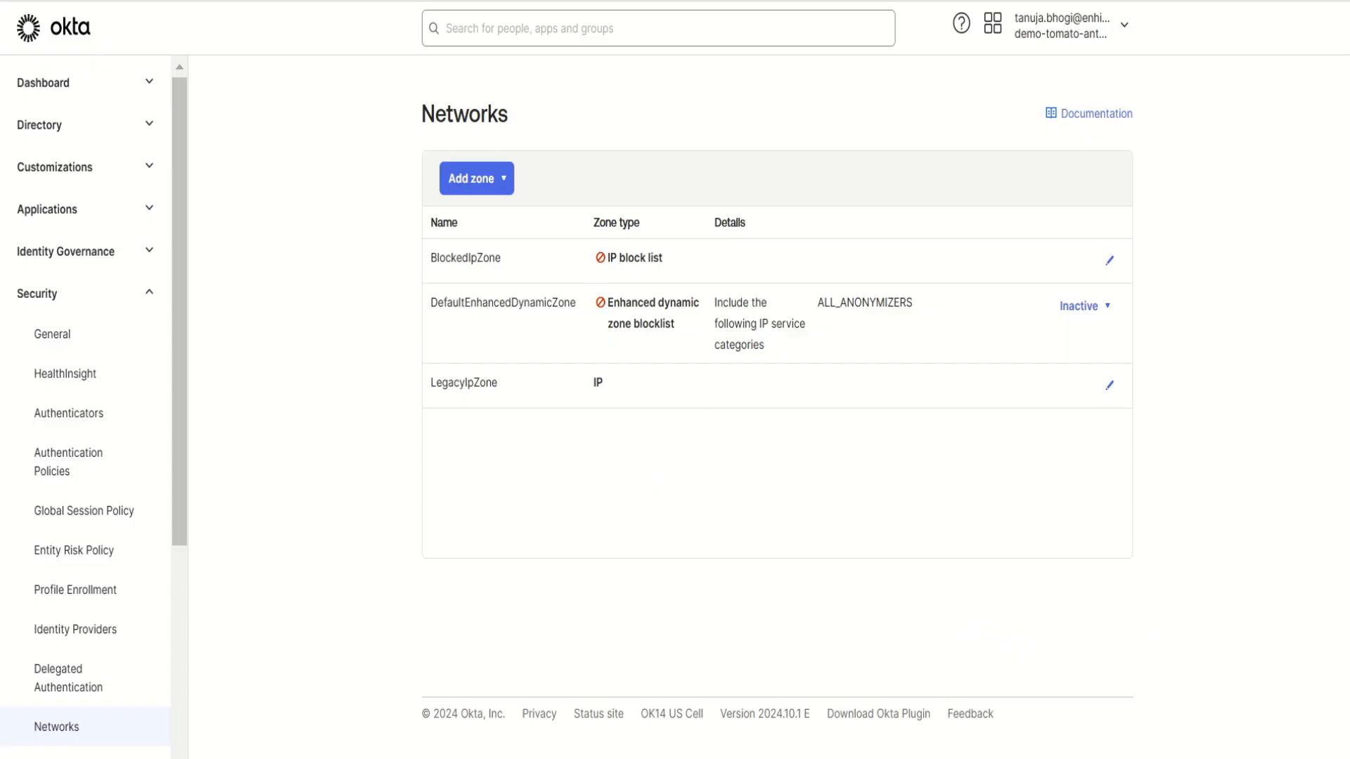
Step: Return to the 'new' session policy for Contractors and start a blank rule
left_click(471, 178)
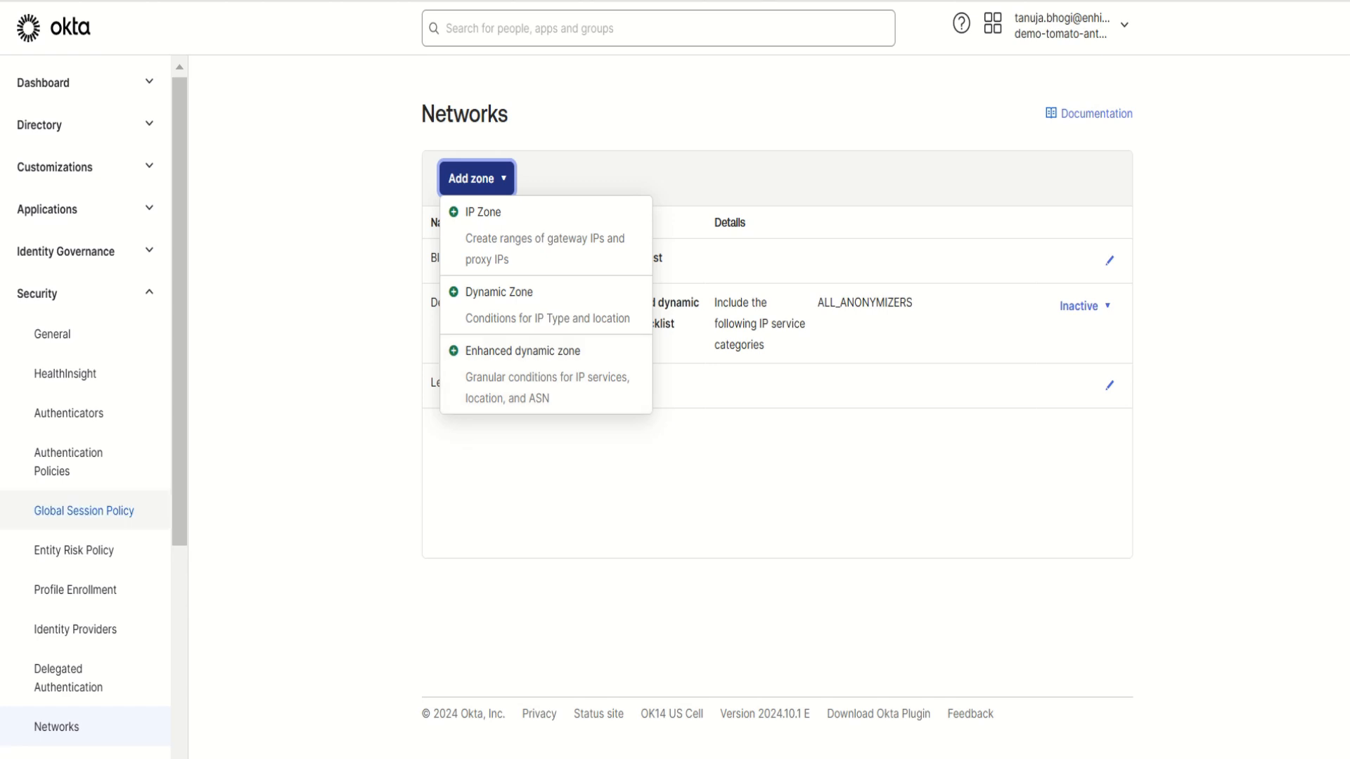
left_click(84, 511)
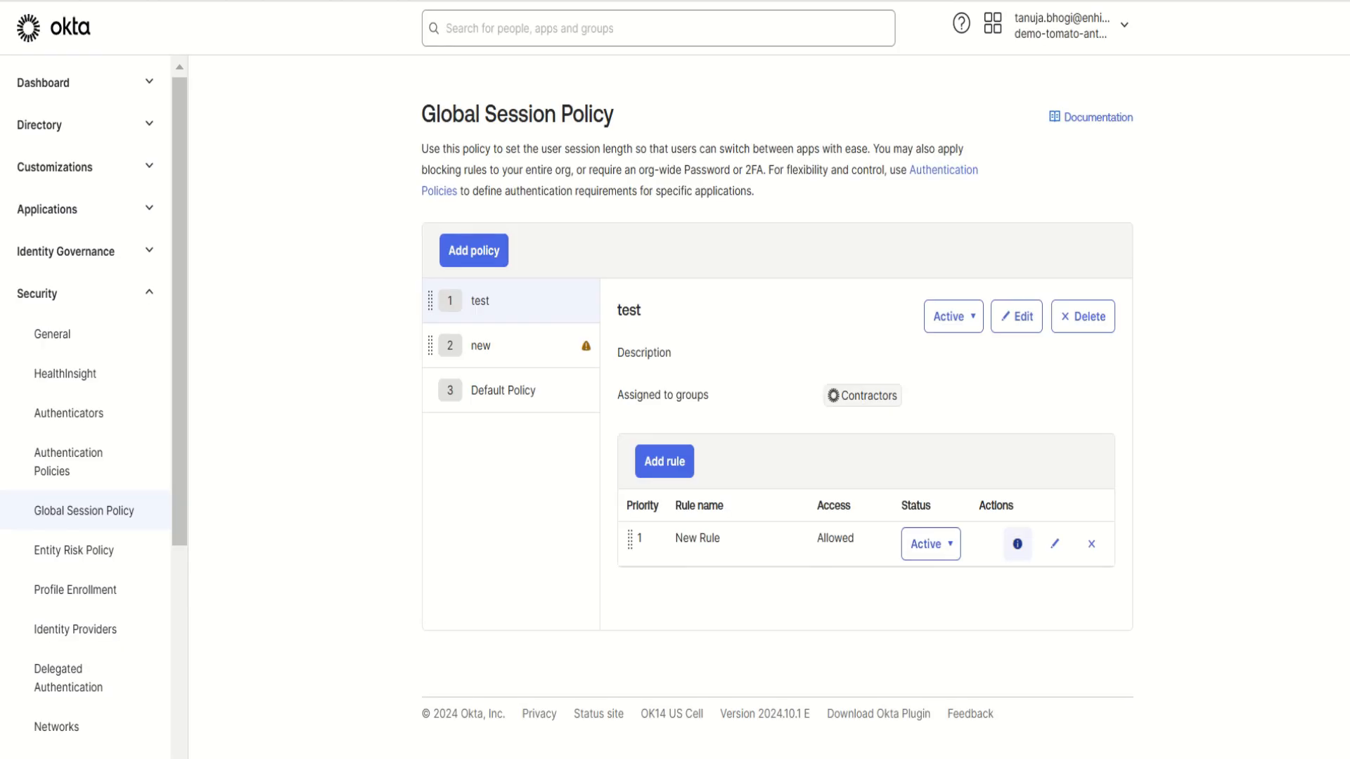
left_click(481, 346)
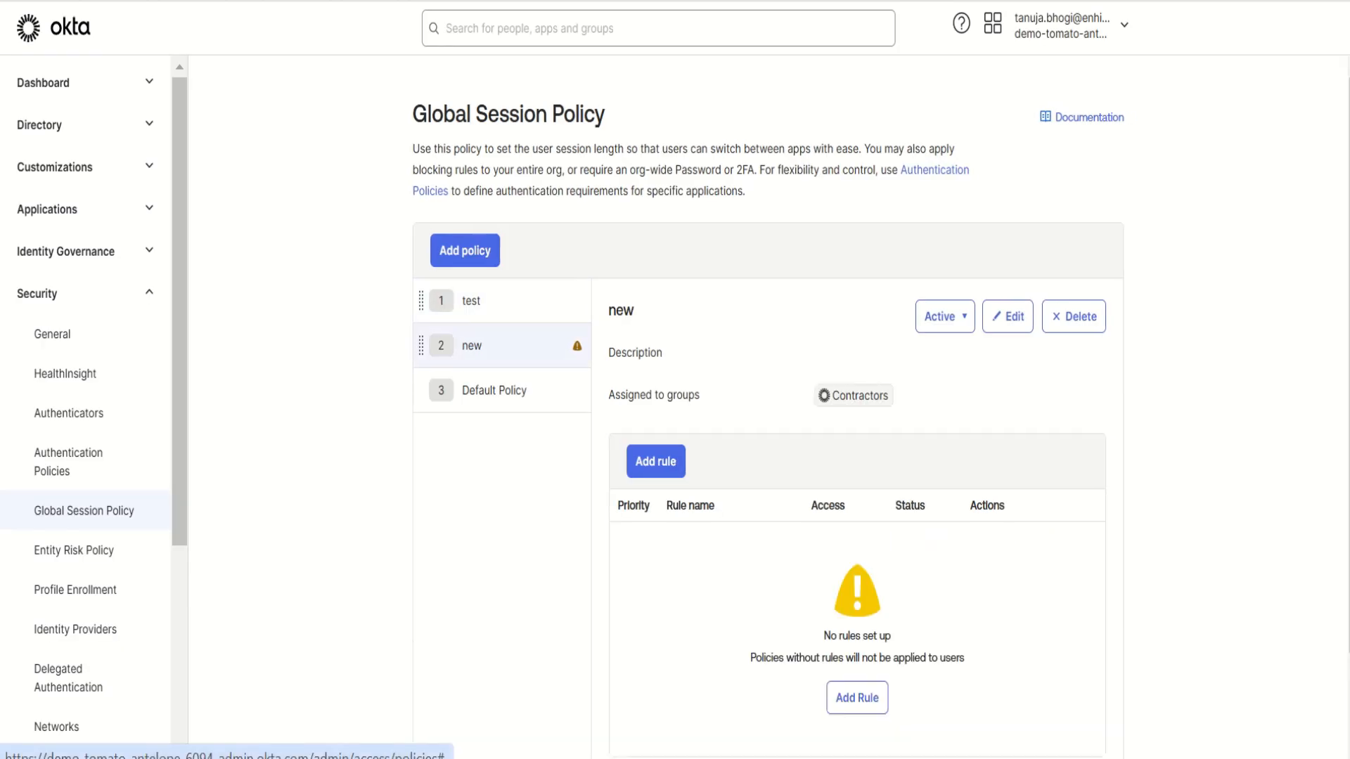
left_click(857, 697)
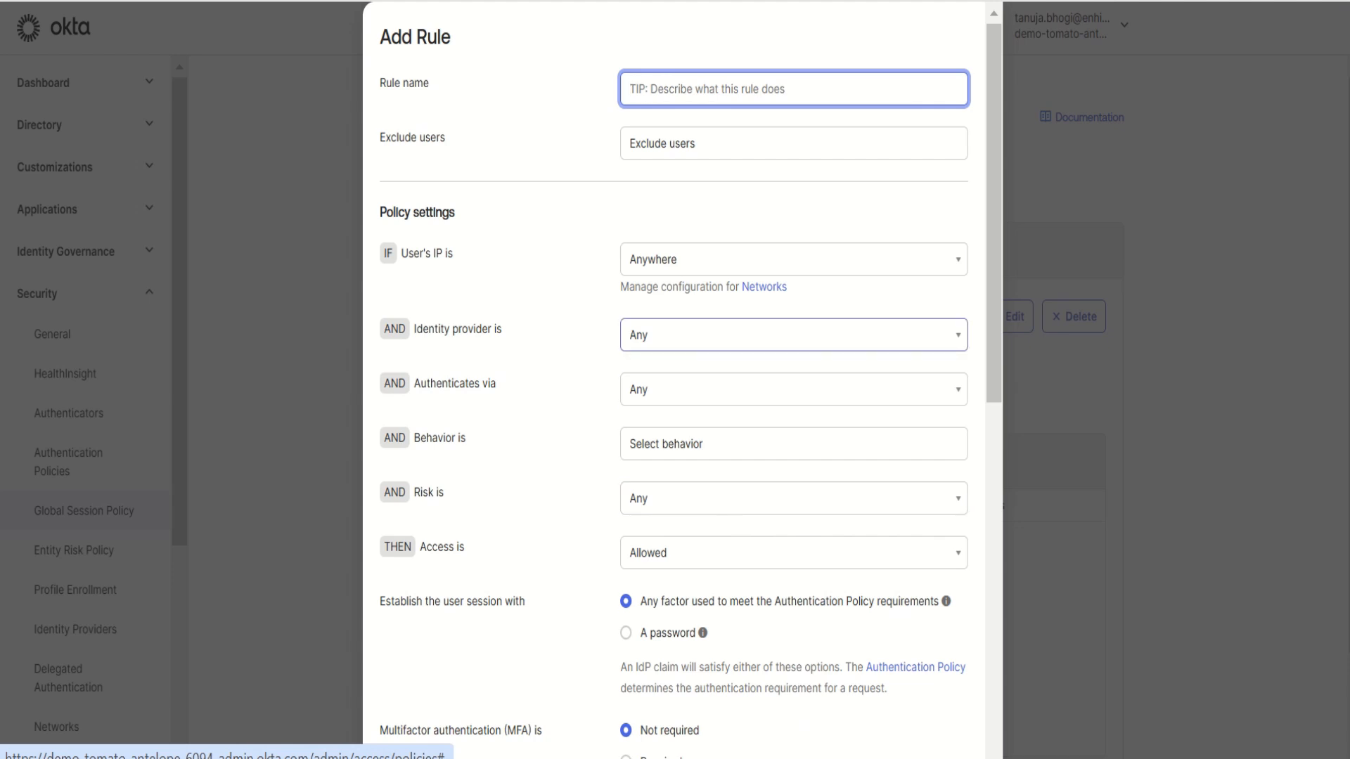
Step: Keep identity provider and authentication method at Any, then cancel the rule unsaved
left_click(788, 334)
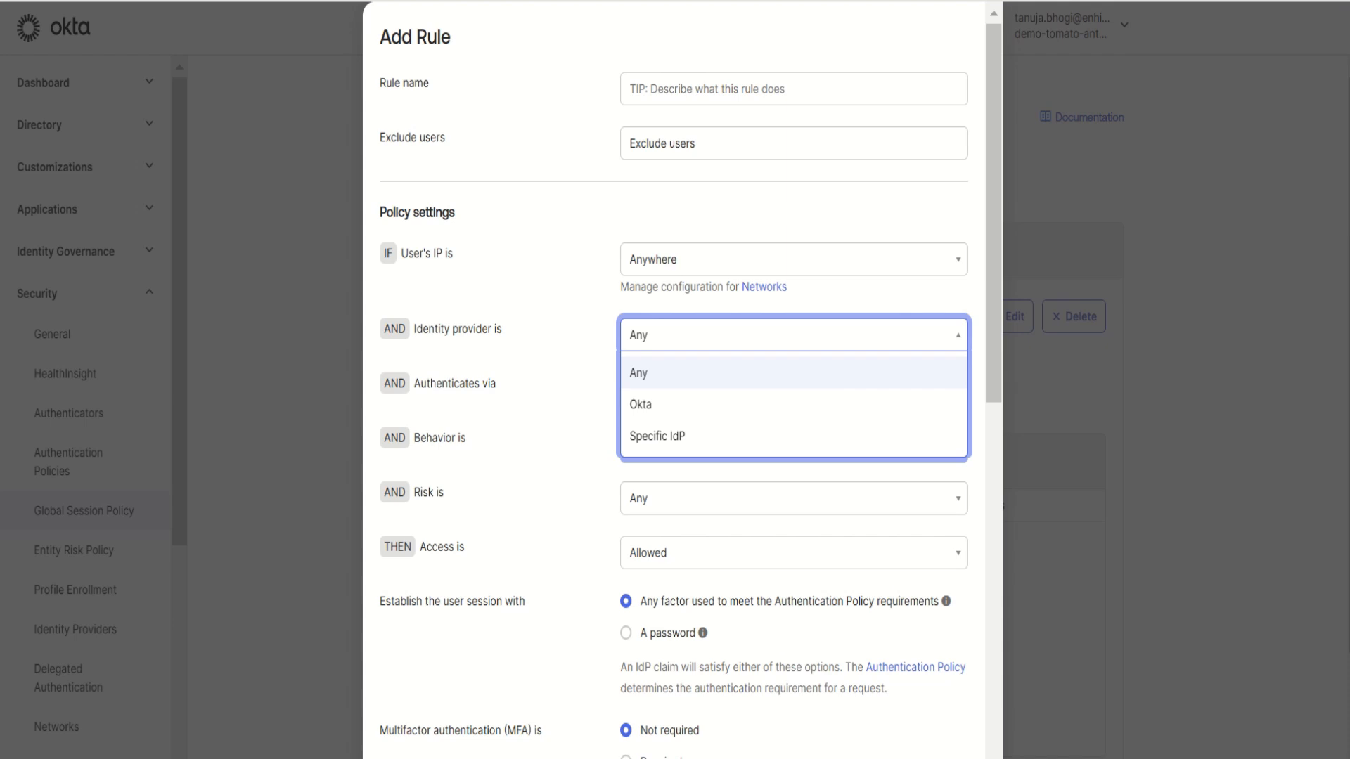
left_click(660, 370)
left_click(661, 390)
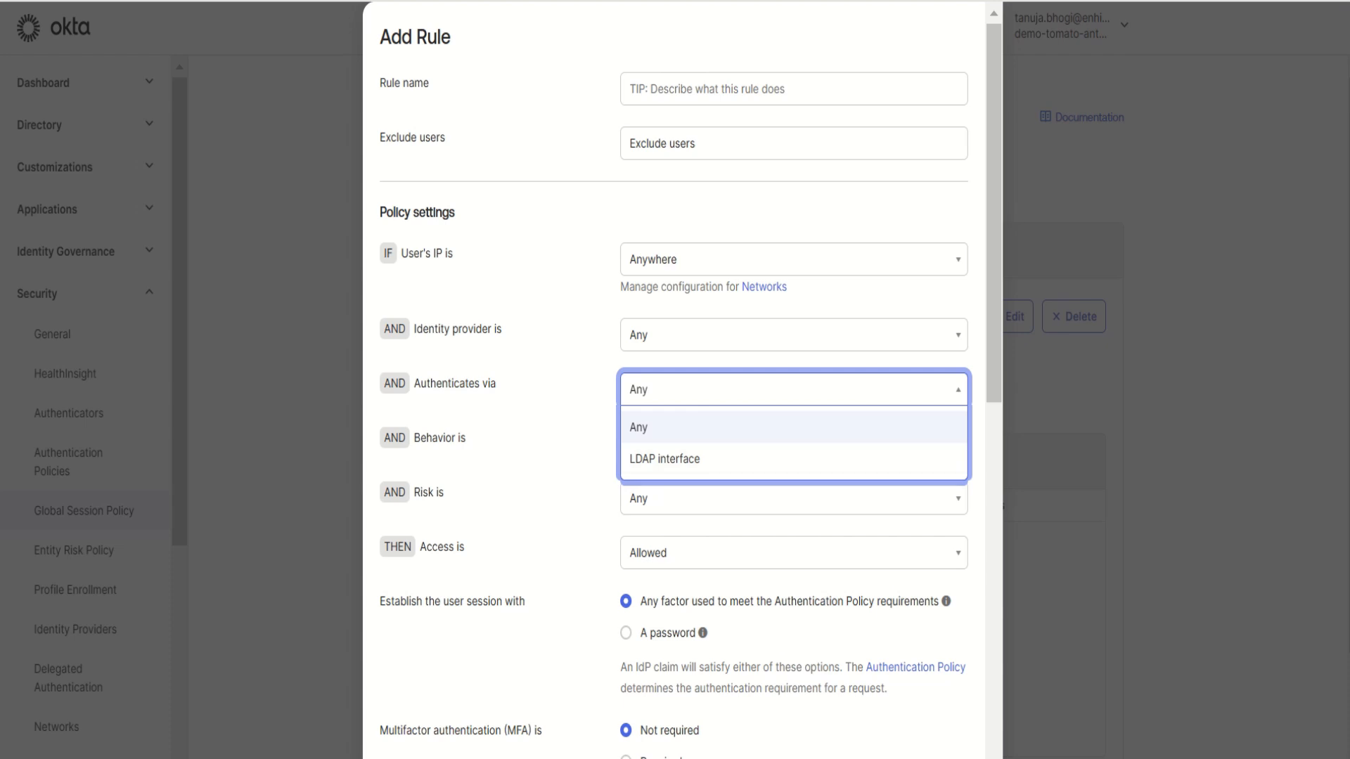
left_click(793, 389)
left_click(793, 443)
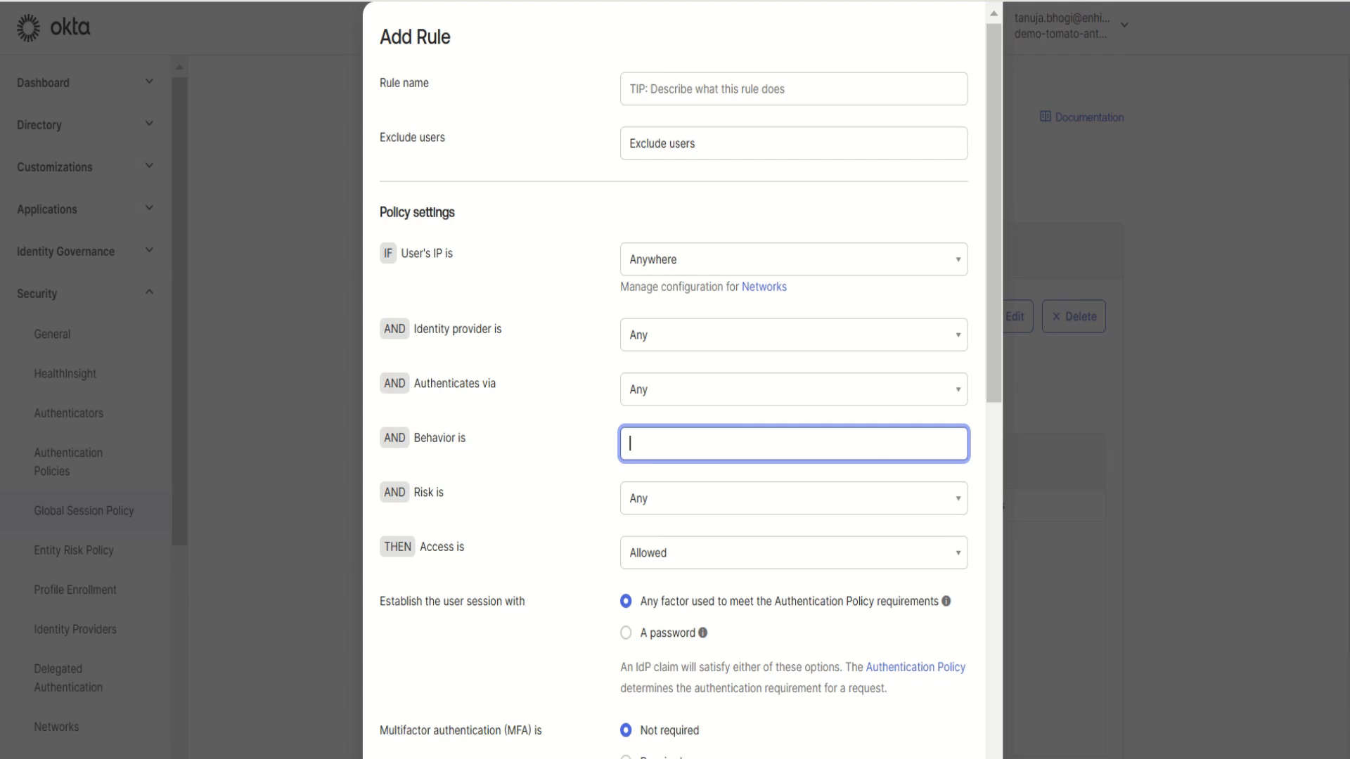
scroll(682, 379, "down", 10)
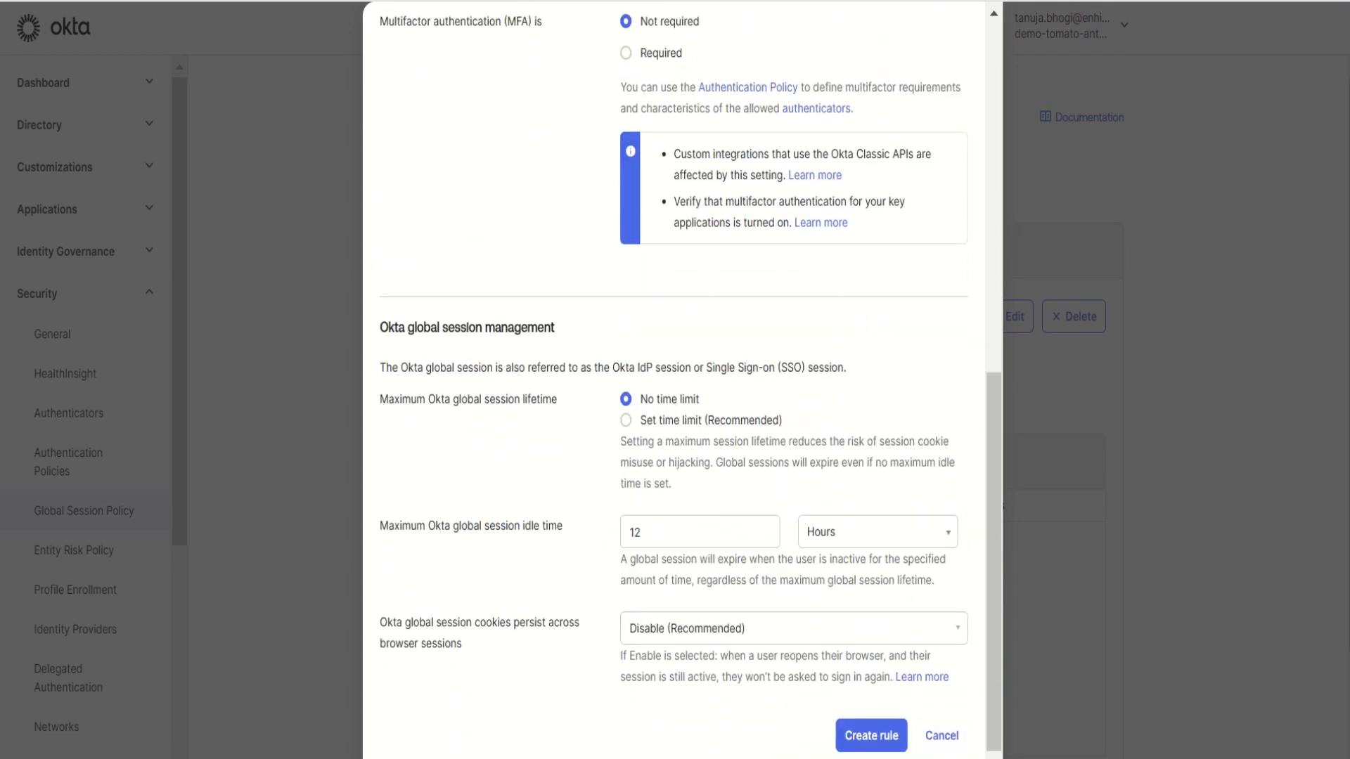
left_click(942, 736)
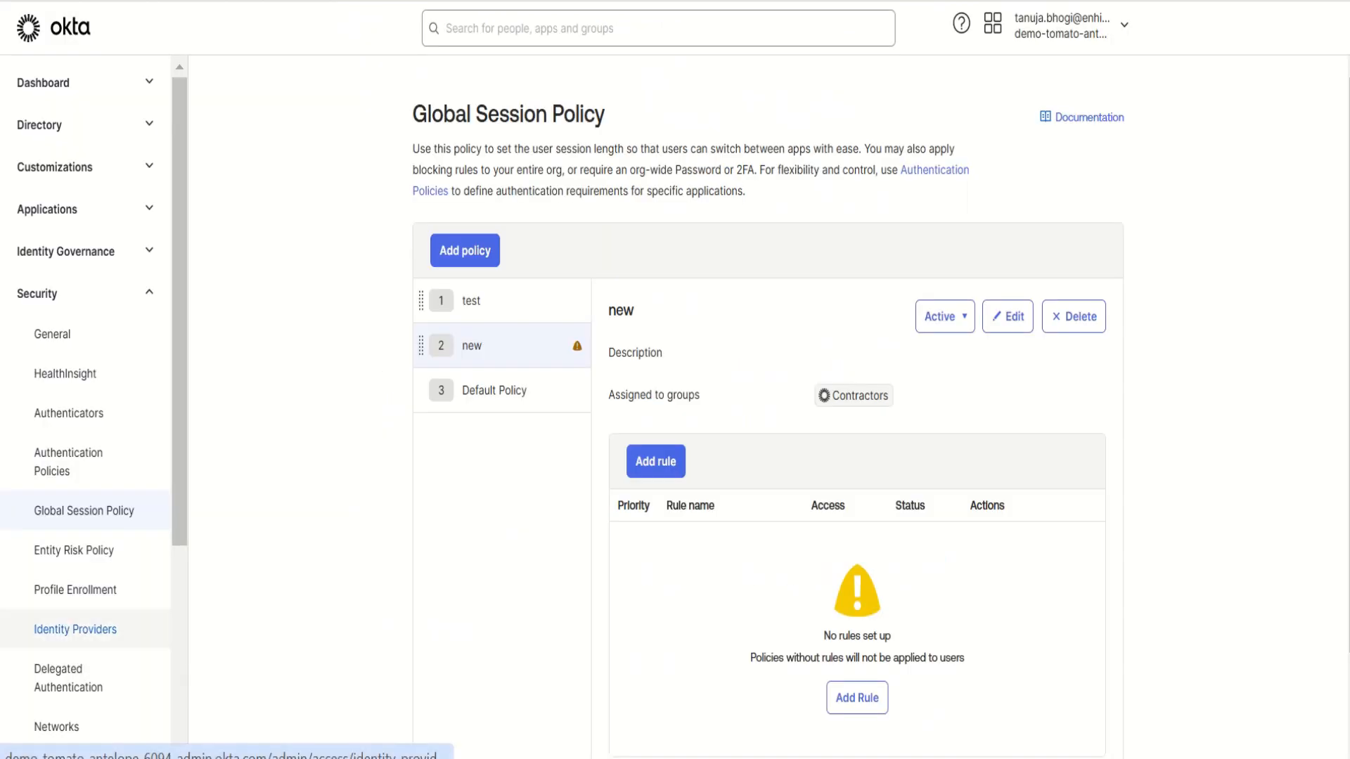
Step: Review behavior types in Behavior Detection, then return to see policy test with New Rule
scroll(77, 598, "down", 3)
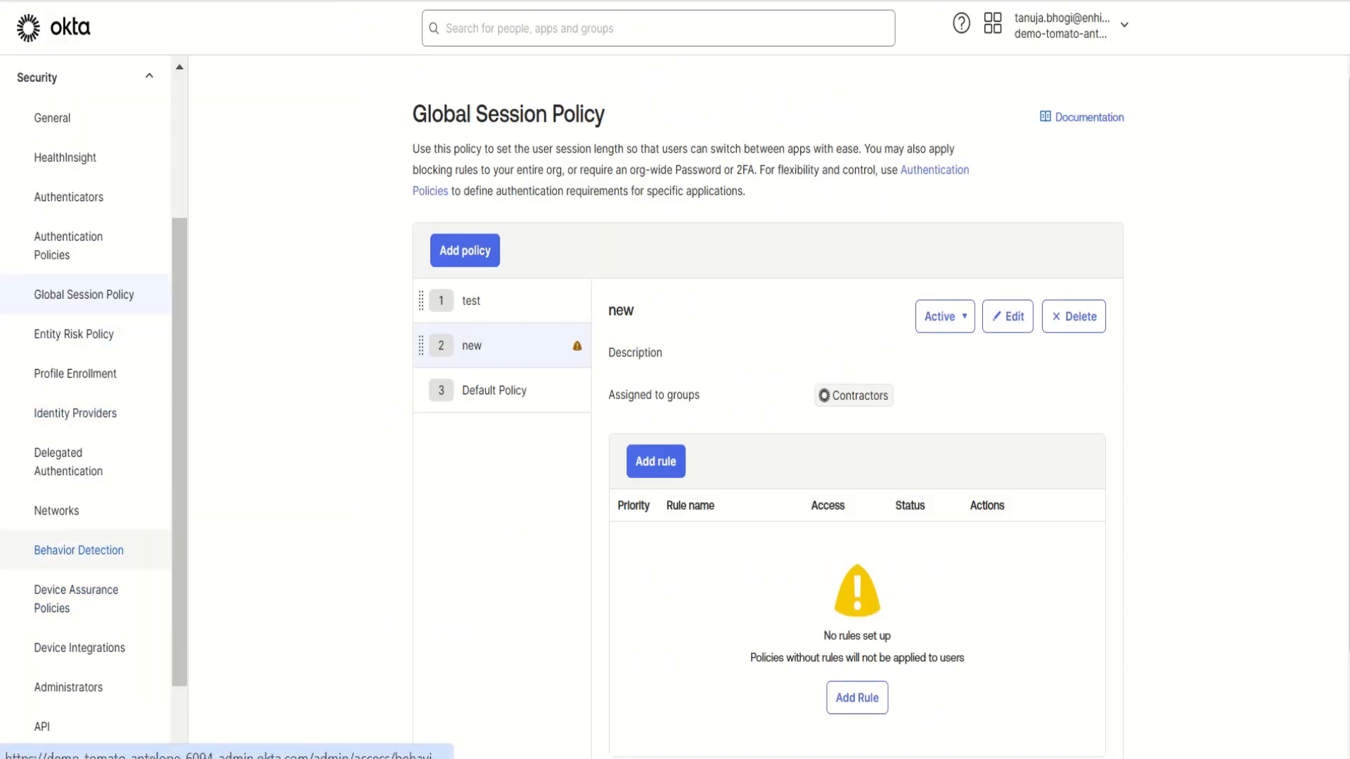
left_click(79, 550)
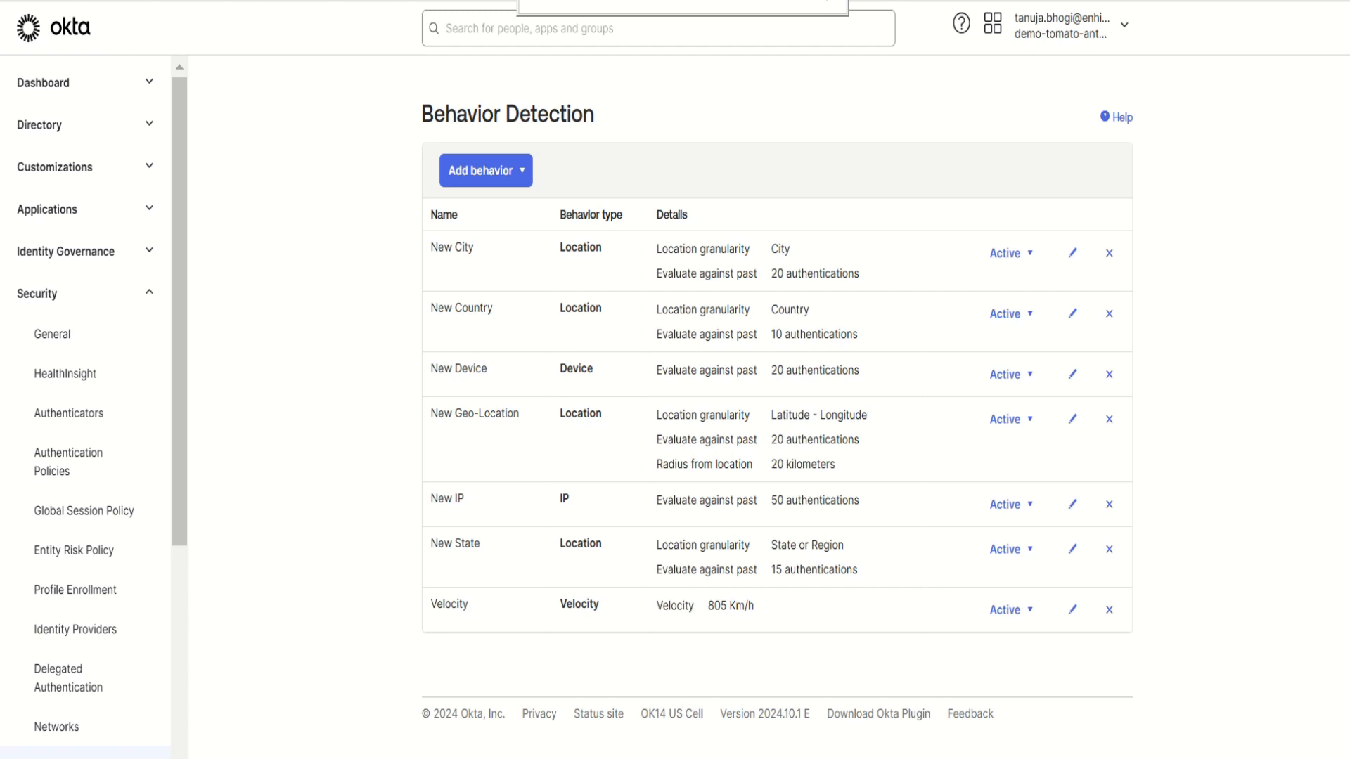
left_click(485, 171)
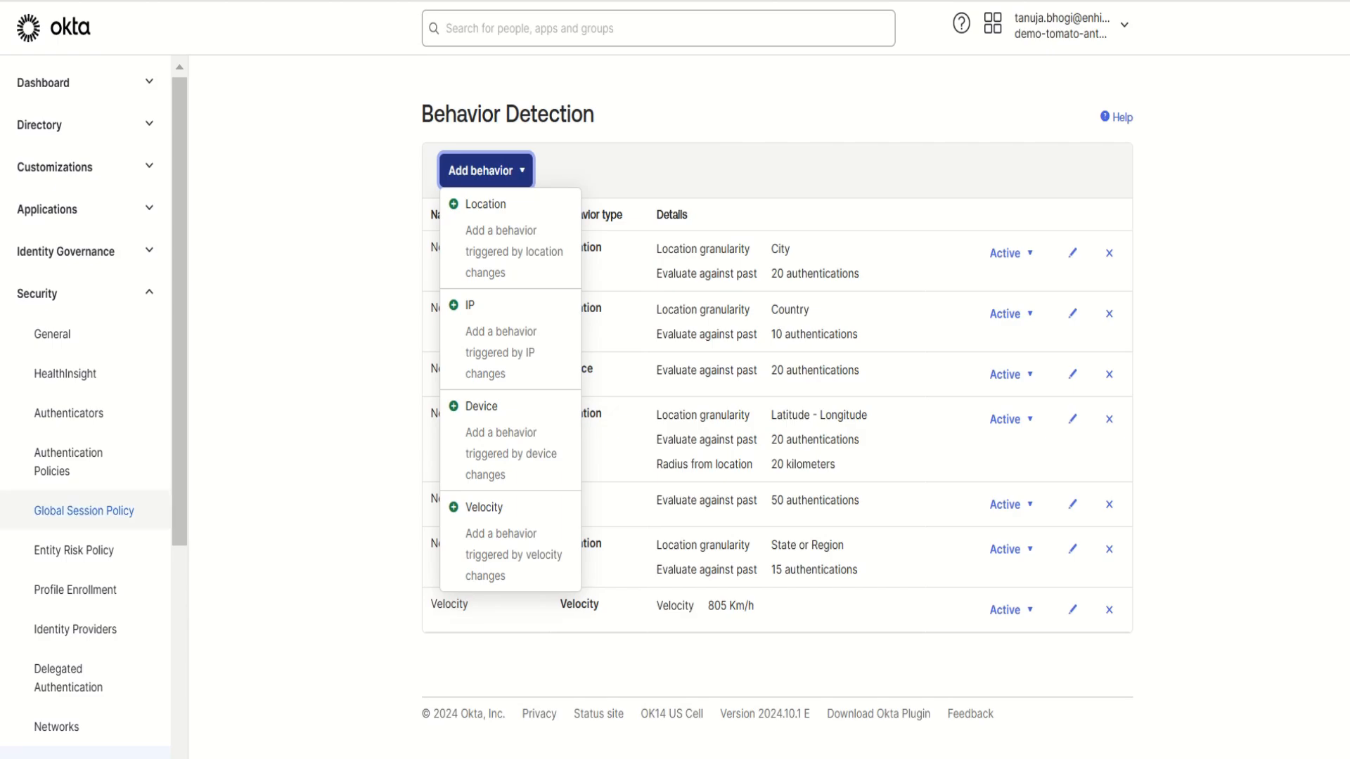
left_click(83, 510)
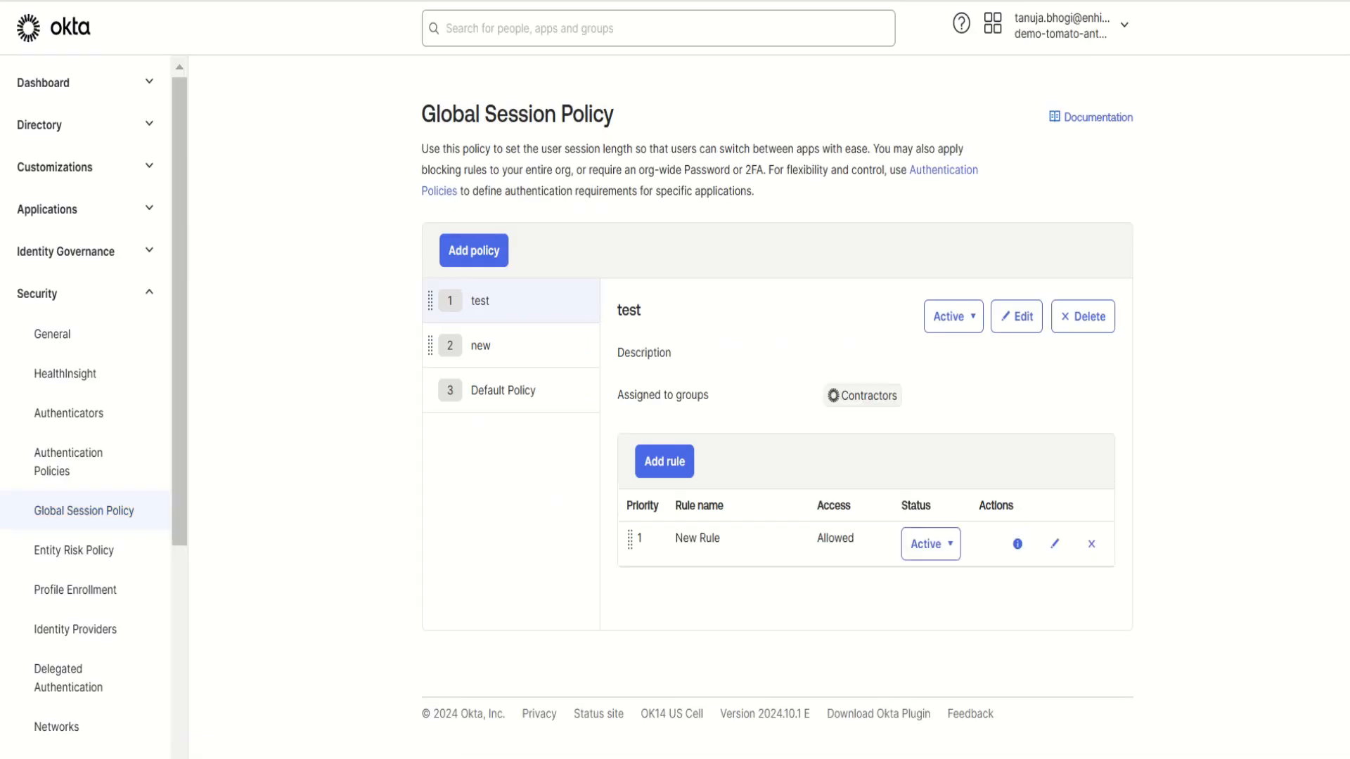
Step: Edit New Rule, keeping risk Any, access Allowed, and sessions with any policy factor
left_click(1054, 544)
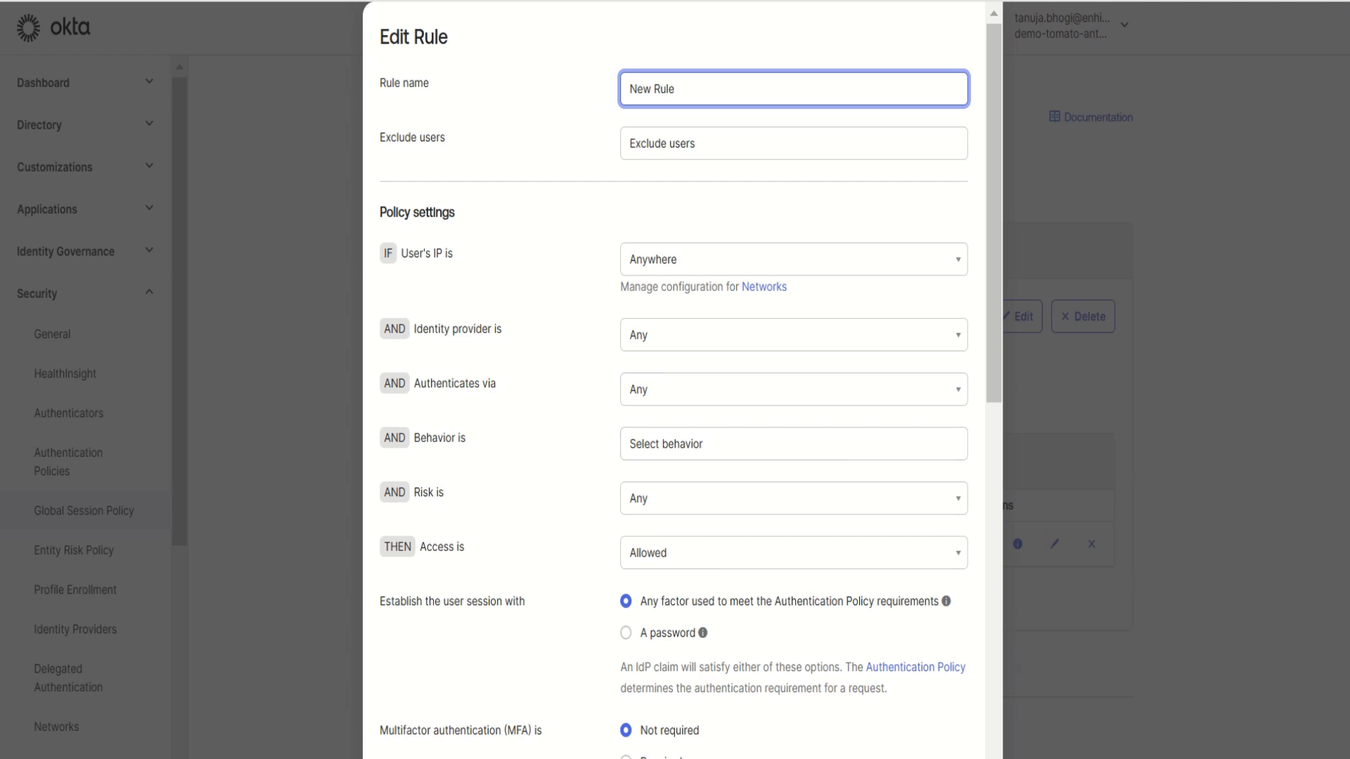
scroll(793, 495, "down", 2)
left_click(794, 366)
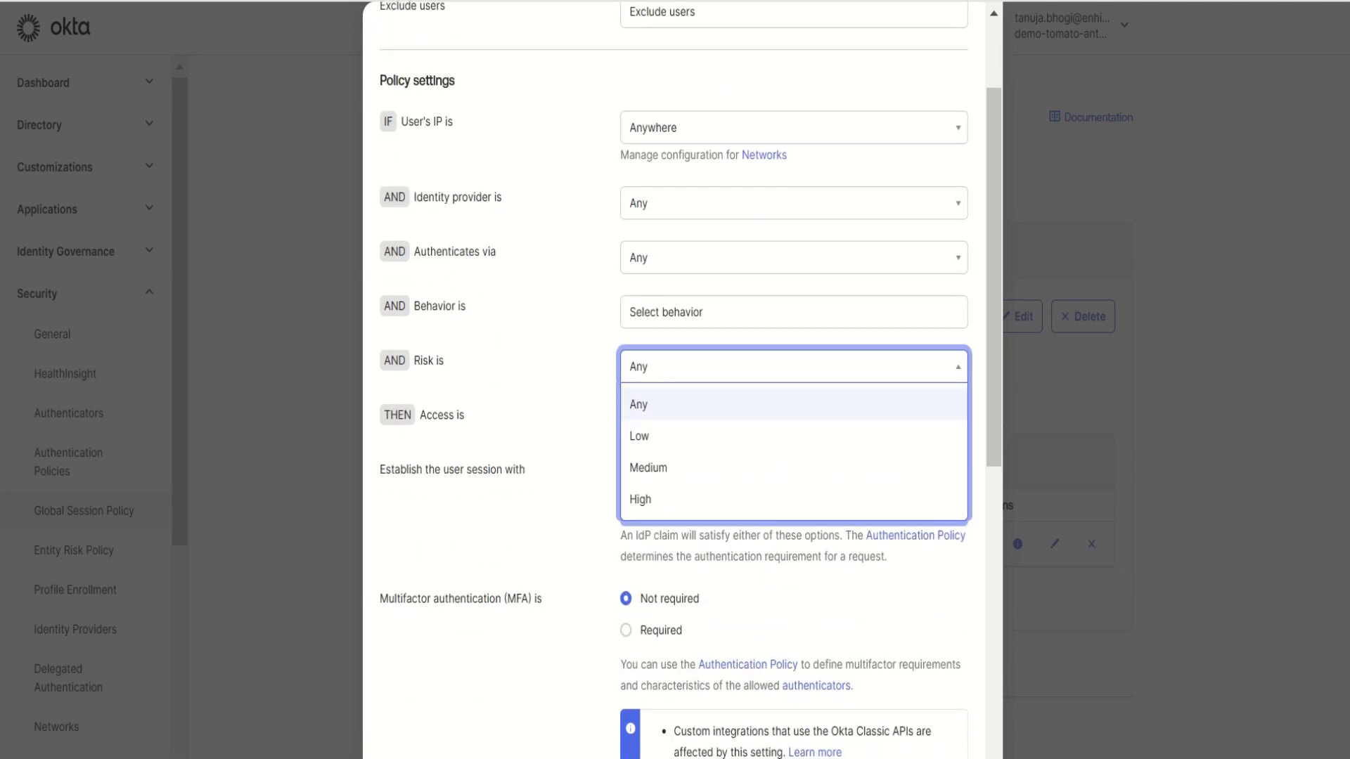
left_click(794, 404)
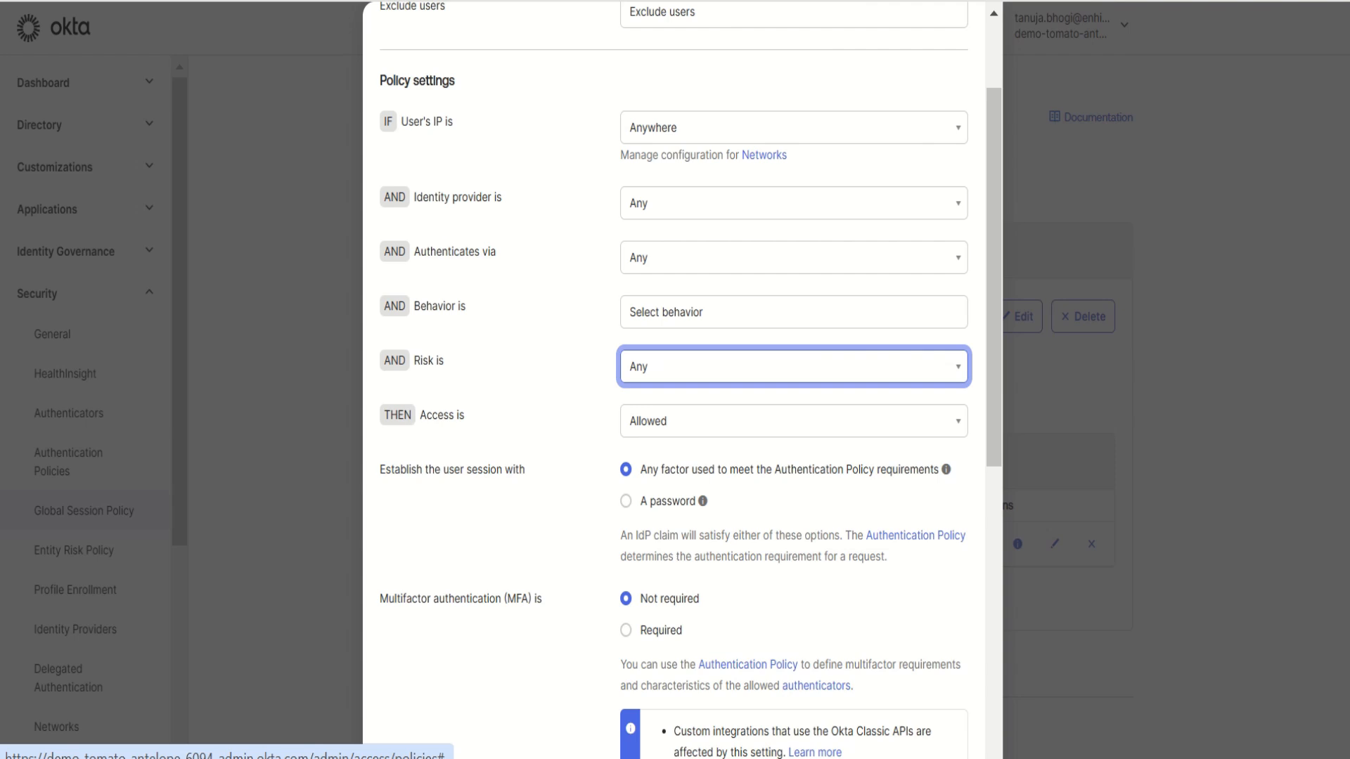
left_click(793, 367)
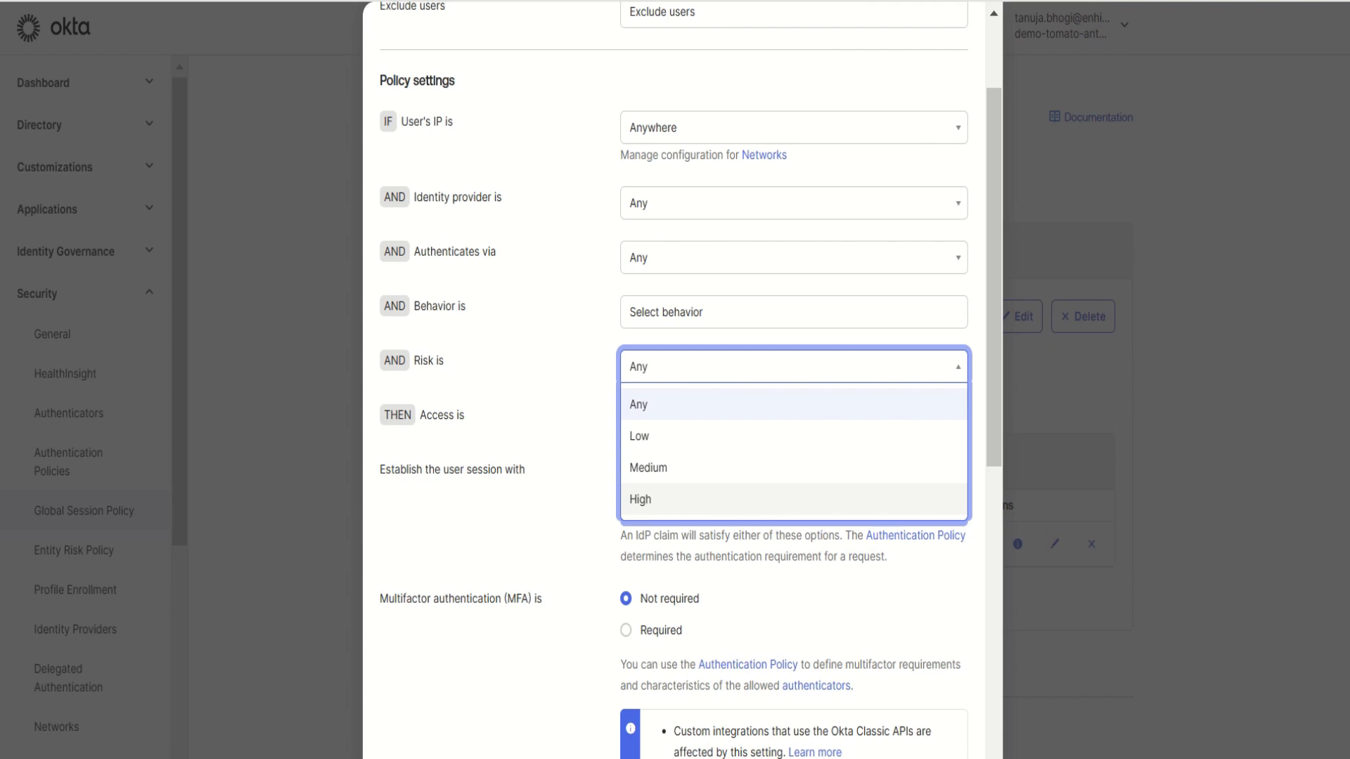
left_click(793, 406)
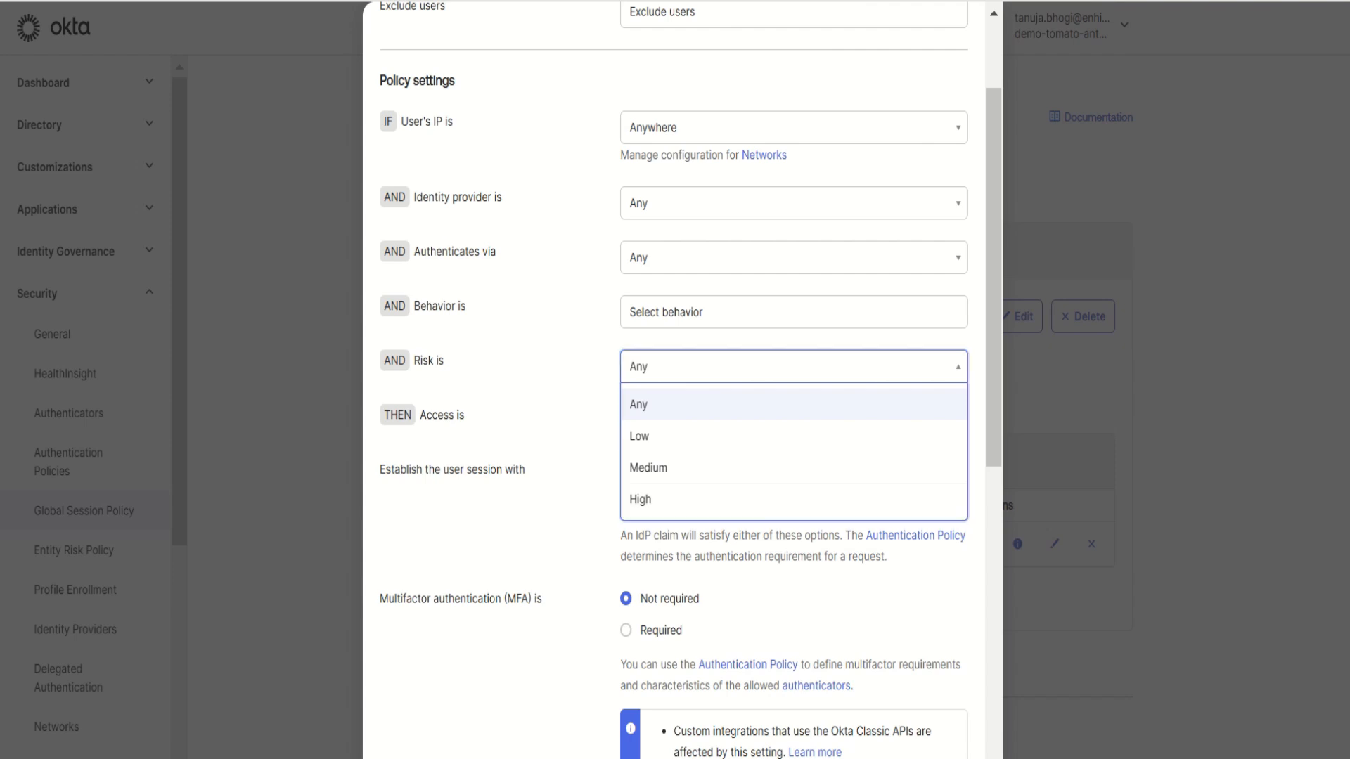
left_click(793, 421)
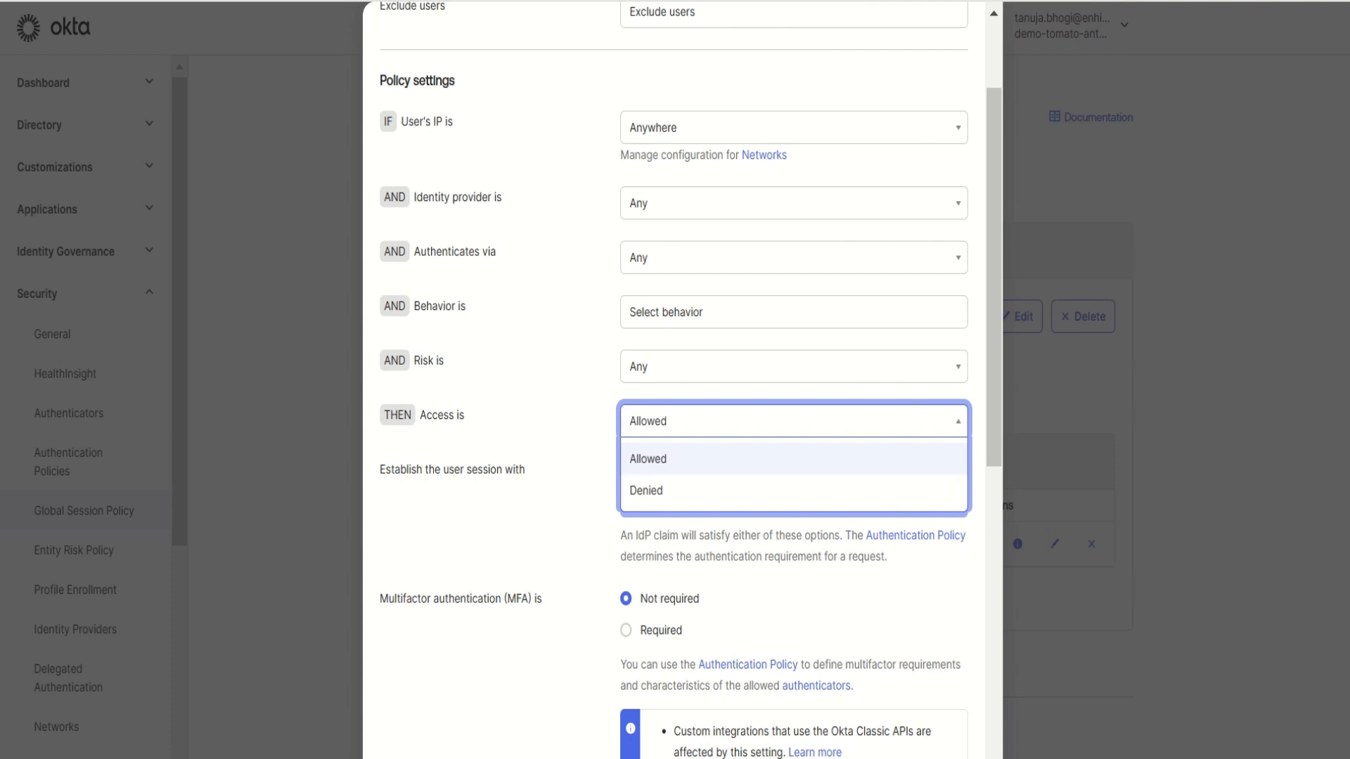
left_click(793, 459)
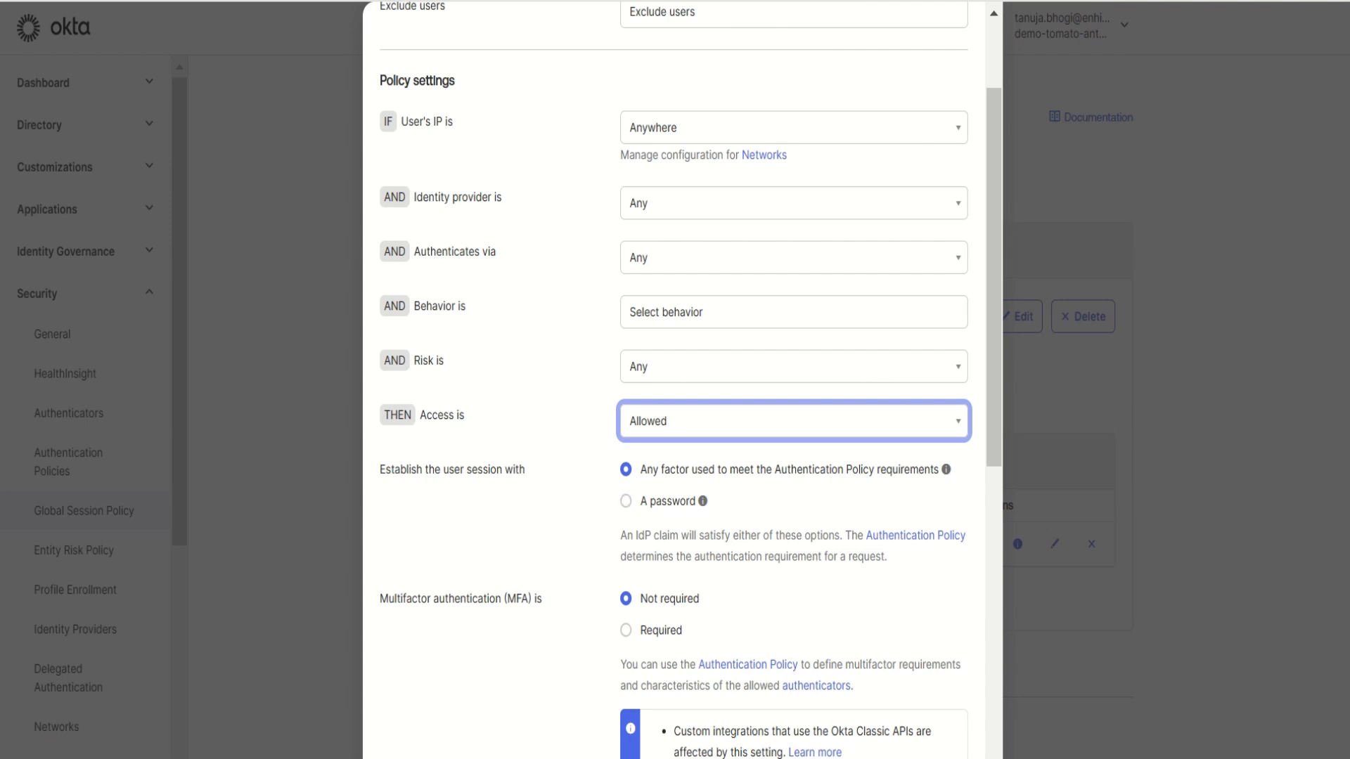
left_click(625, 470)
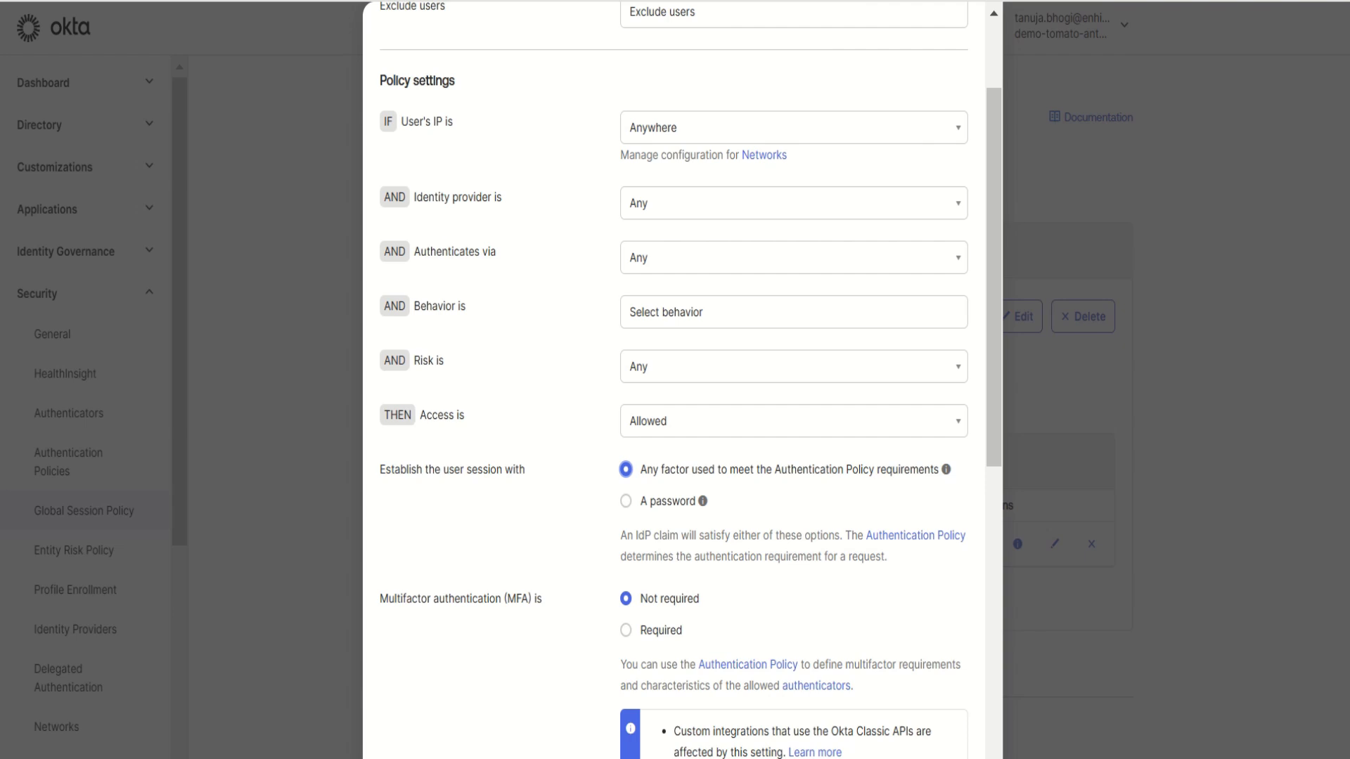
scroll(626, 540, "down", 2)
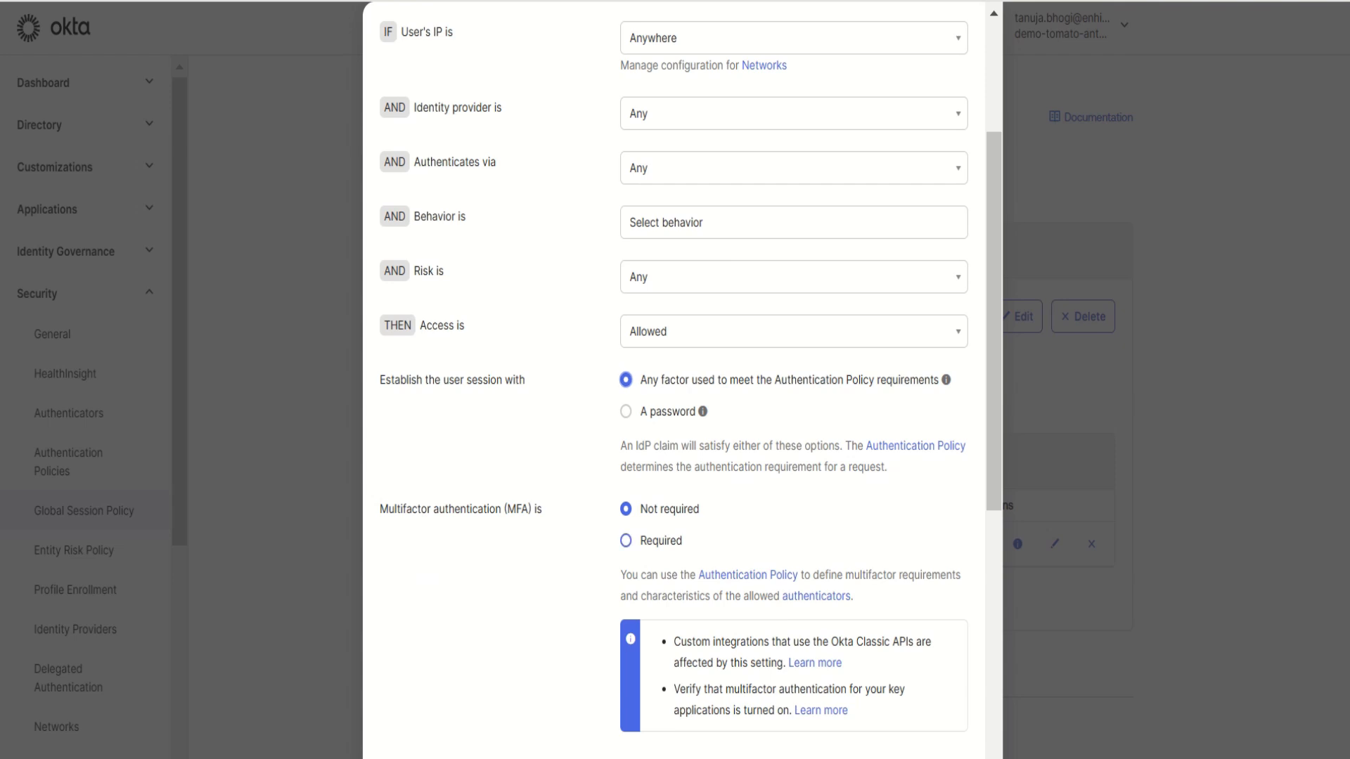
Step: Make multifactor authentication Required for New Rule, prompting at every sign-in
left_click(625, 540)
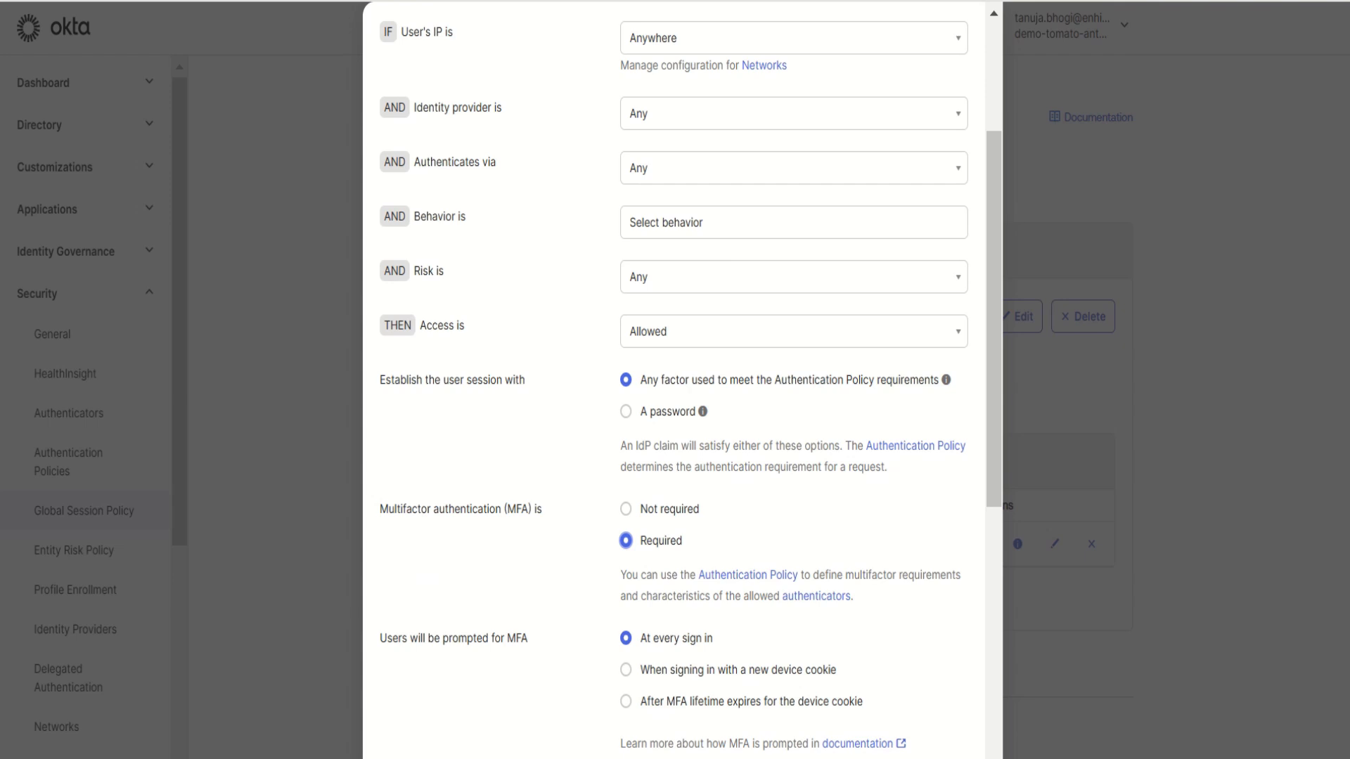
scroll(675, 380, "down", 3)
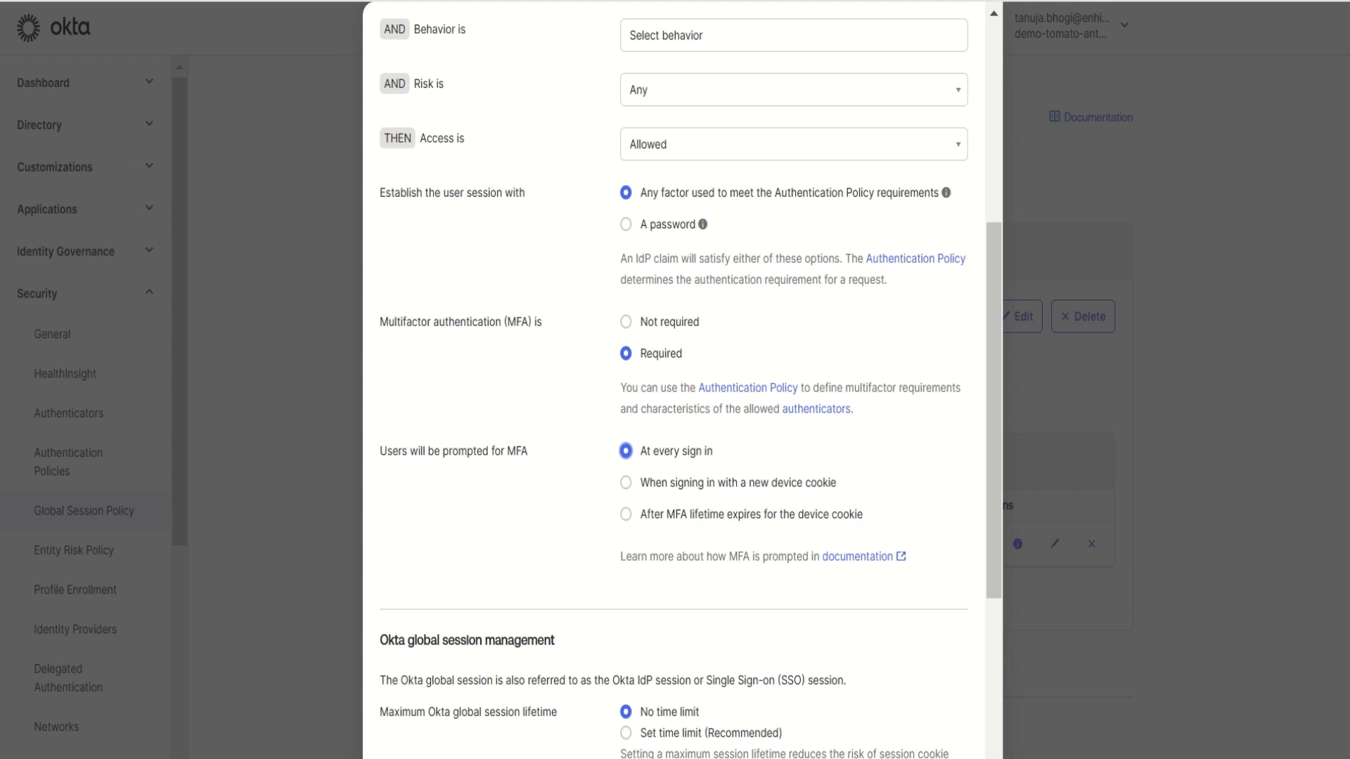
Step: Limit the maximum global session lifetime to 8 hours
scroll(682, 380, "down", 4)
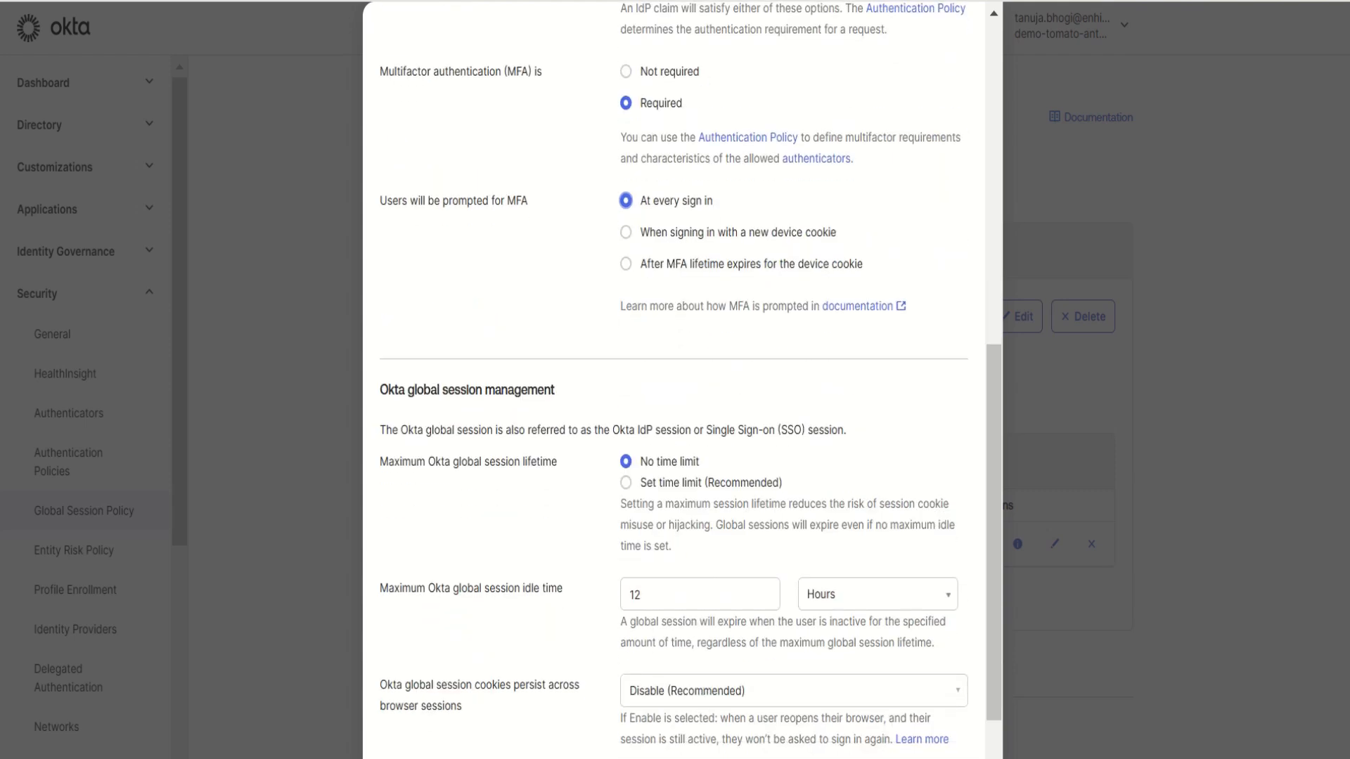
left_click(625, 483)
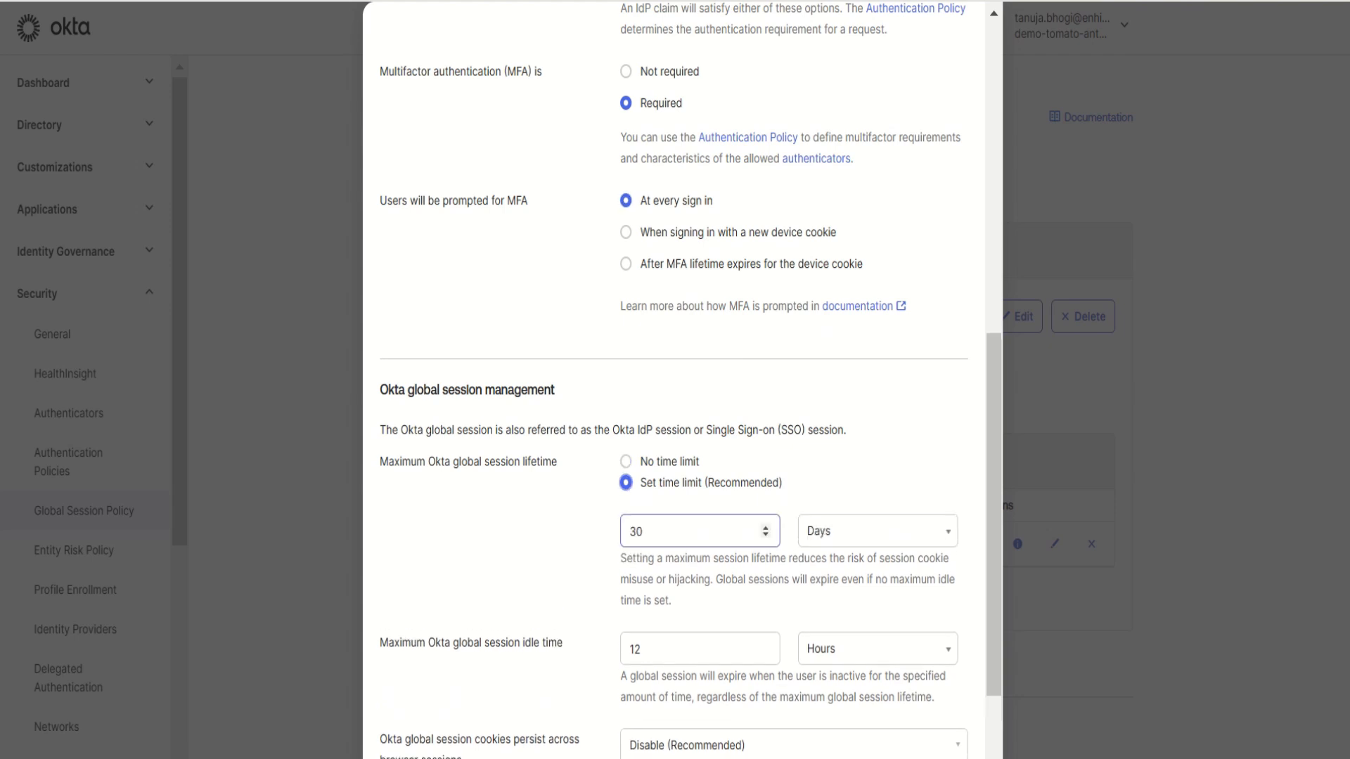
left_click(661, 531)
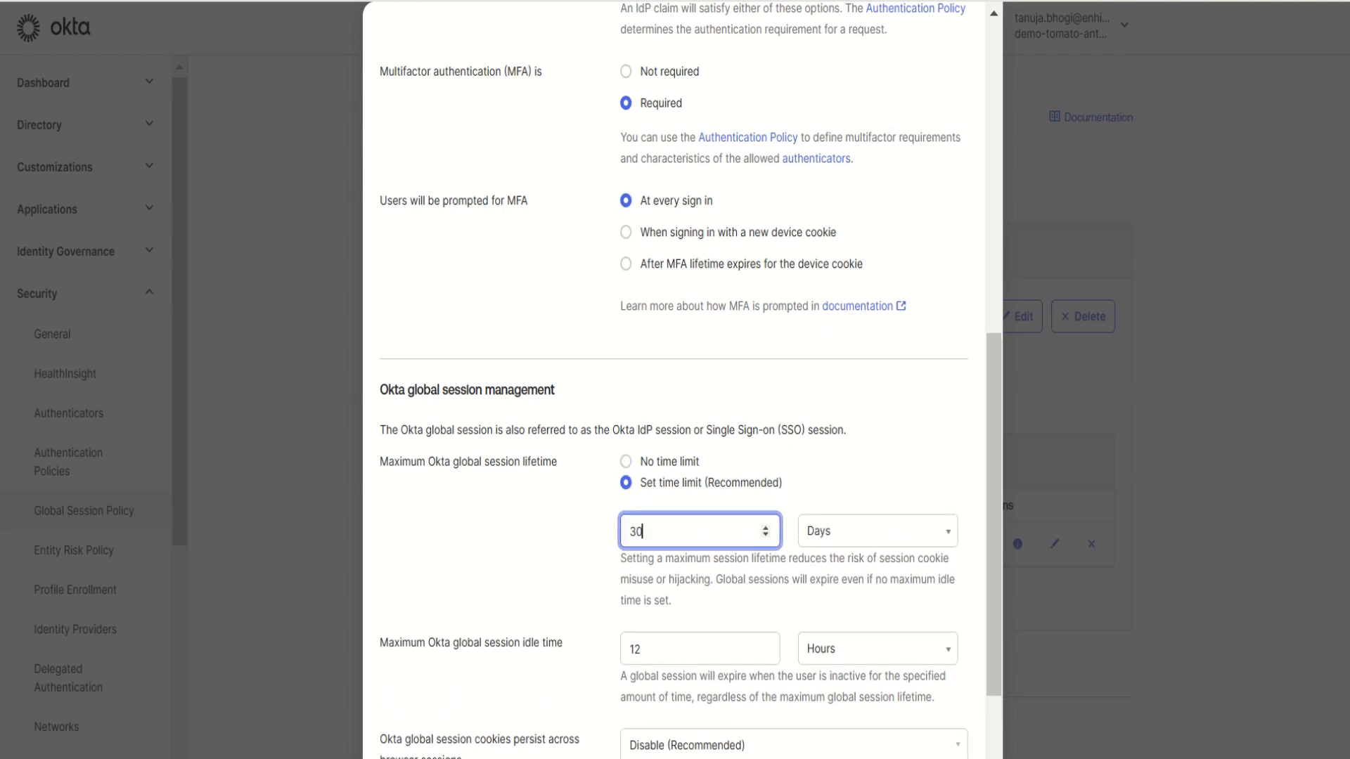
key("BackSpace")
key("BackSpace")
type("8")
left_click(878, 531)
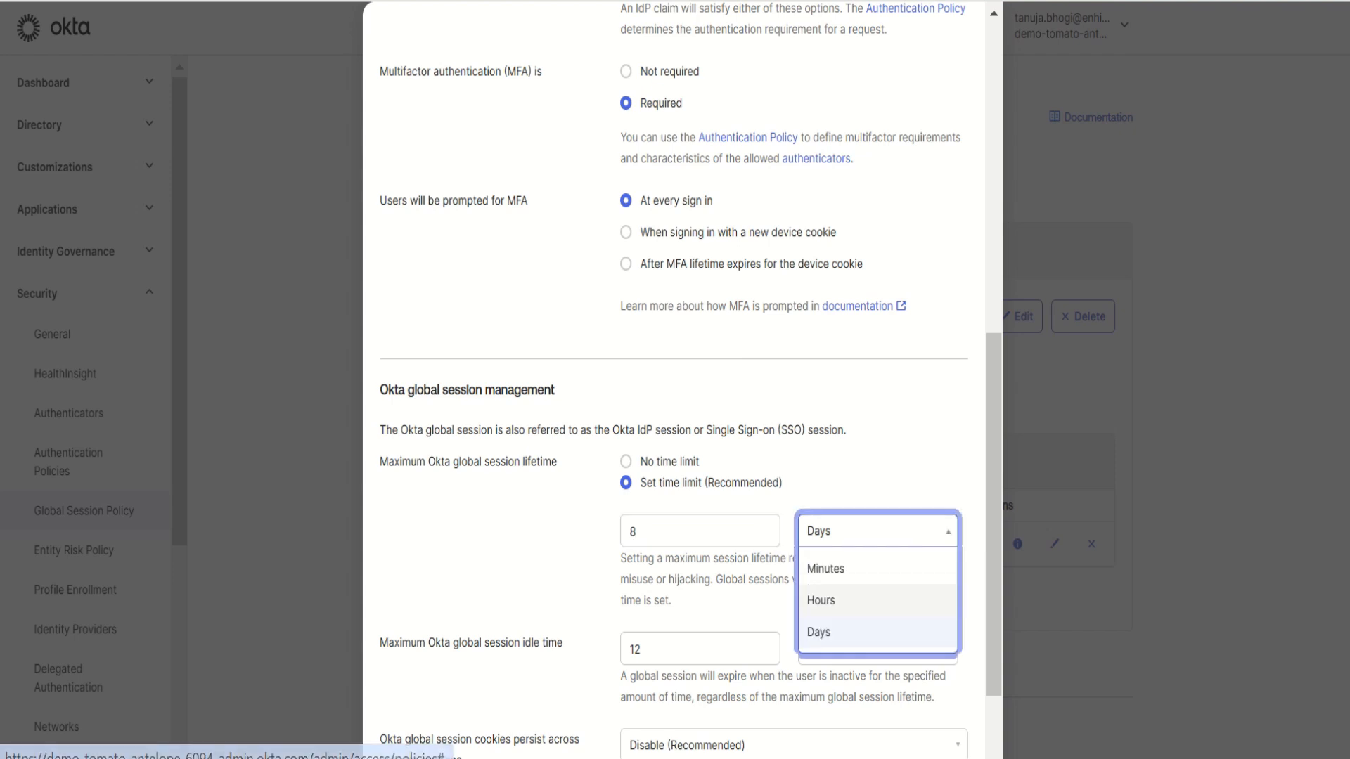
left_click(821, 600)
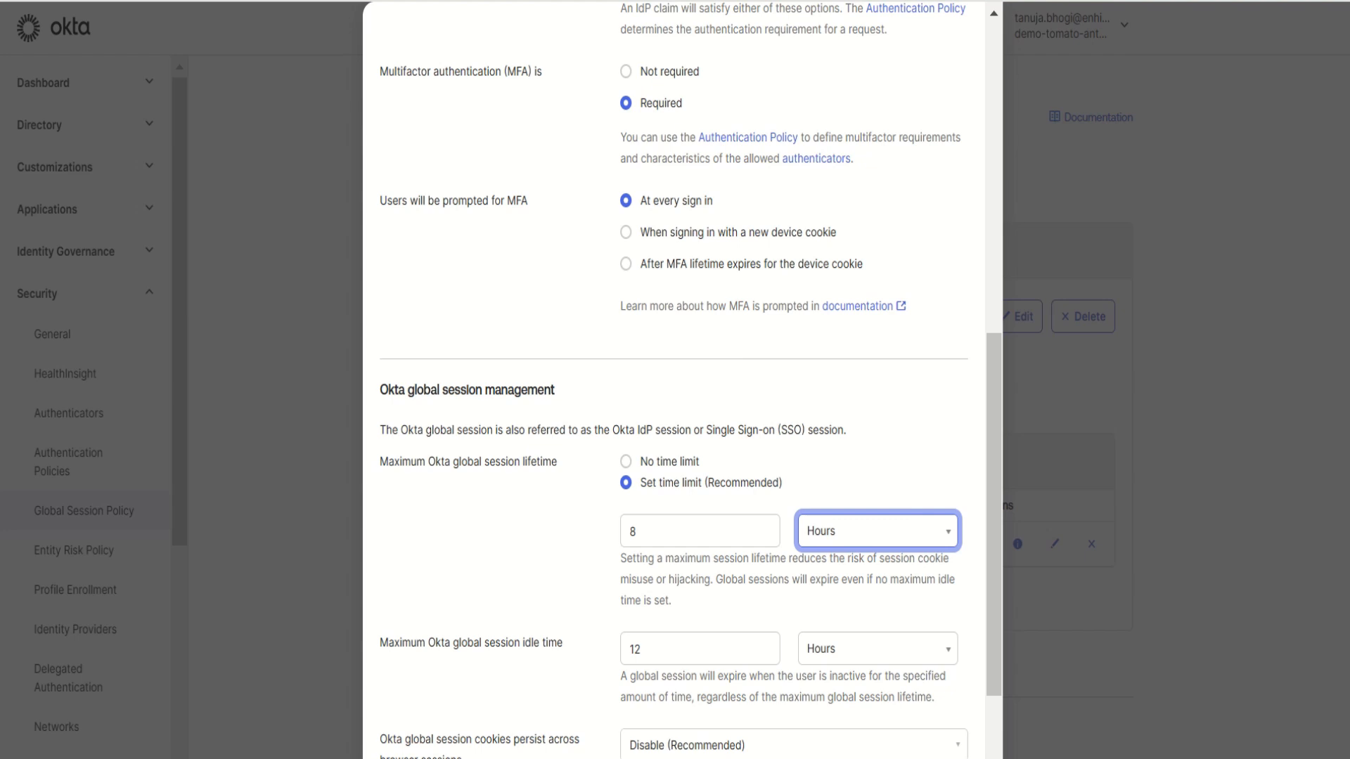
Step: Set the session idle timeout to 30 minutes and keep persistent session cookies disabled
left_click(640, 649)
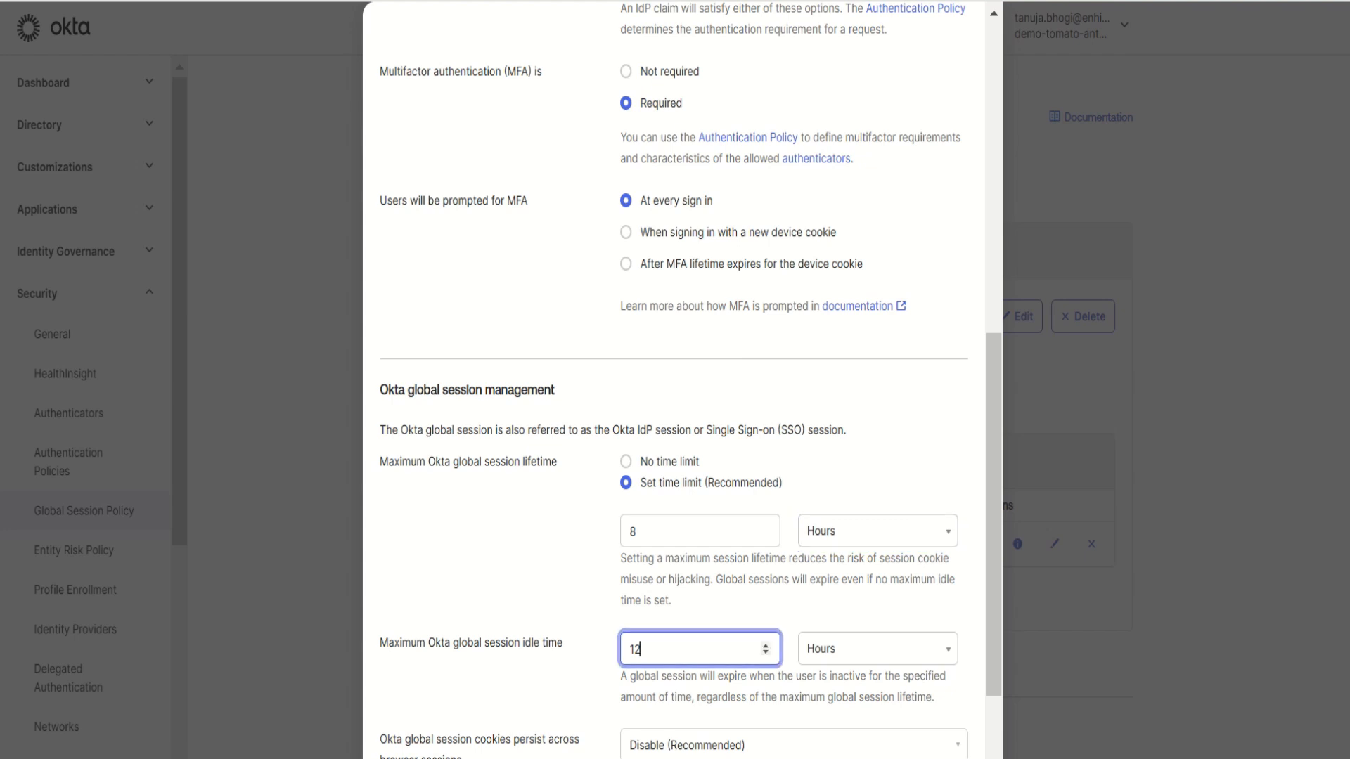
key("BackSpace")
key("BackSpace")
type("30")
left_click(877, 648)
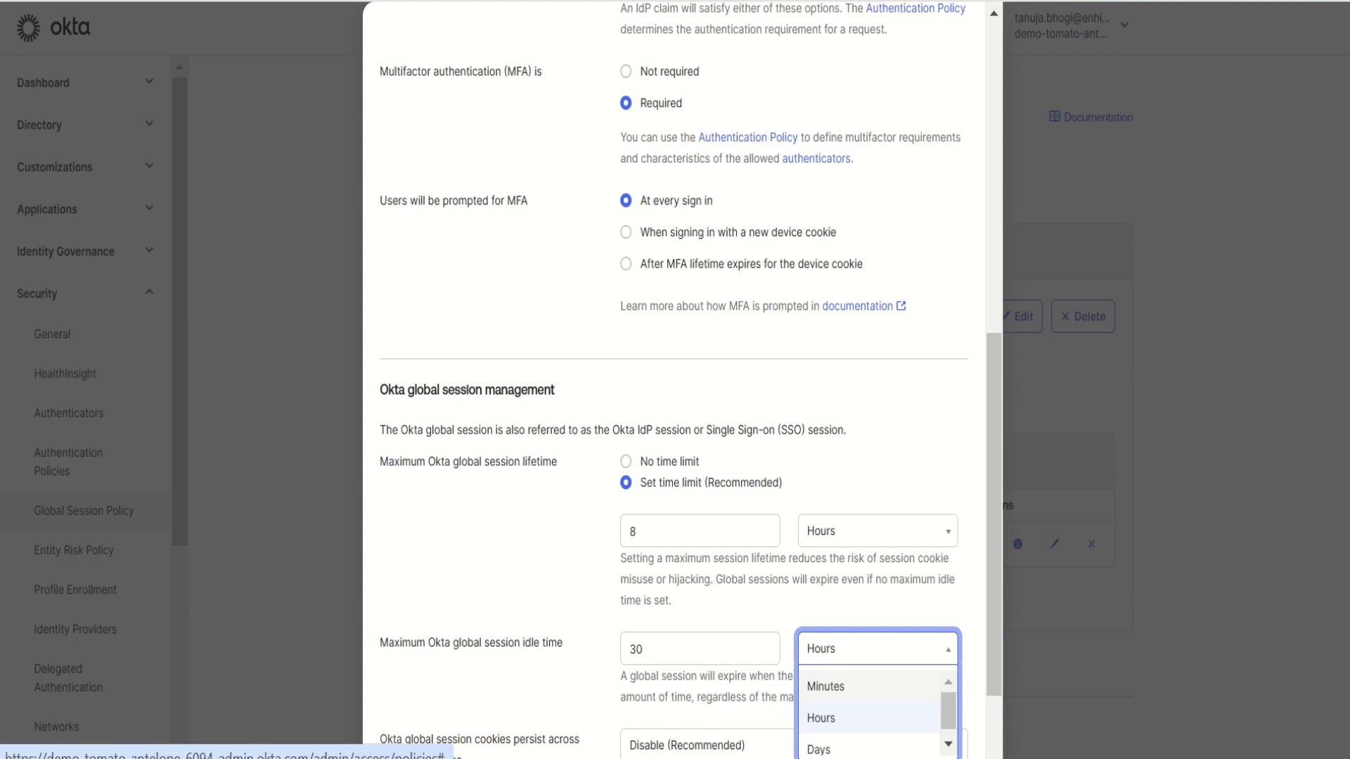
left_click(825, 686)
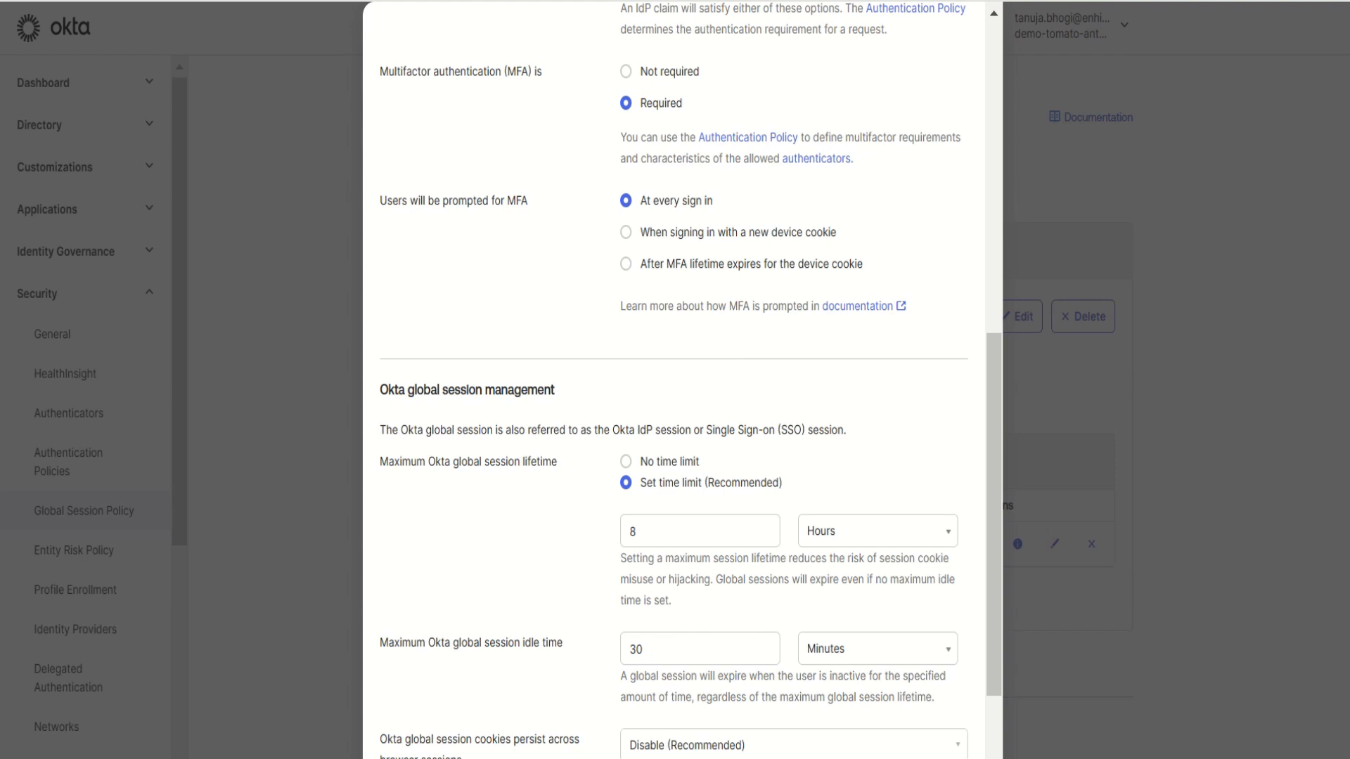
scroll(674, 380, "down", 2)
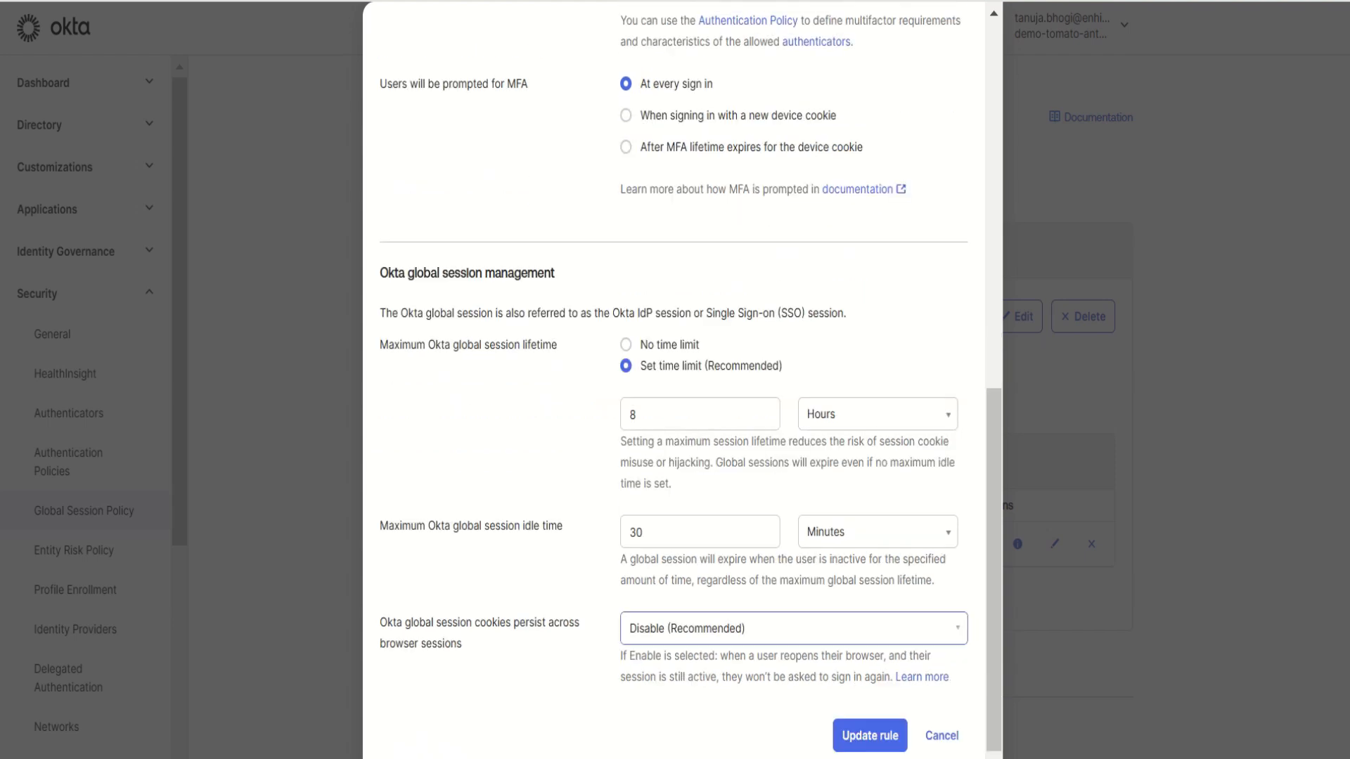
left_click(793, 628)
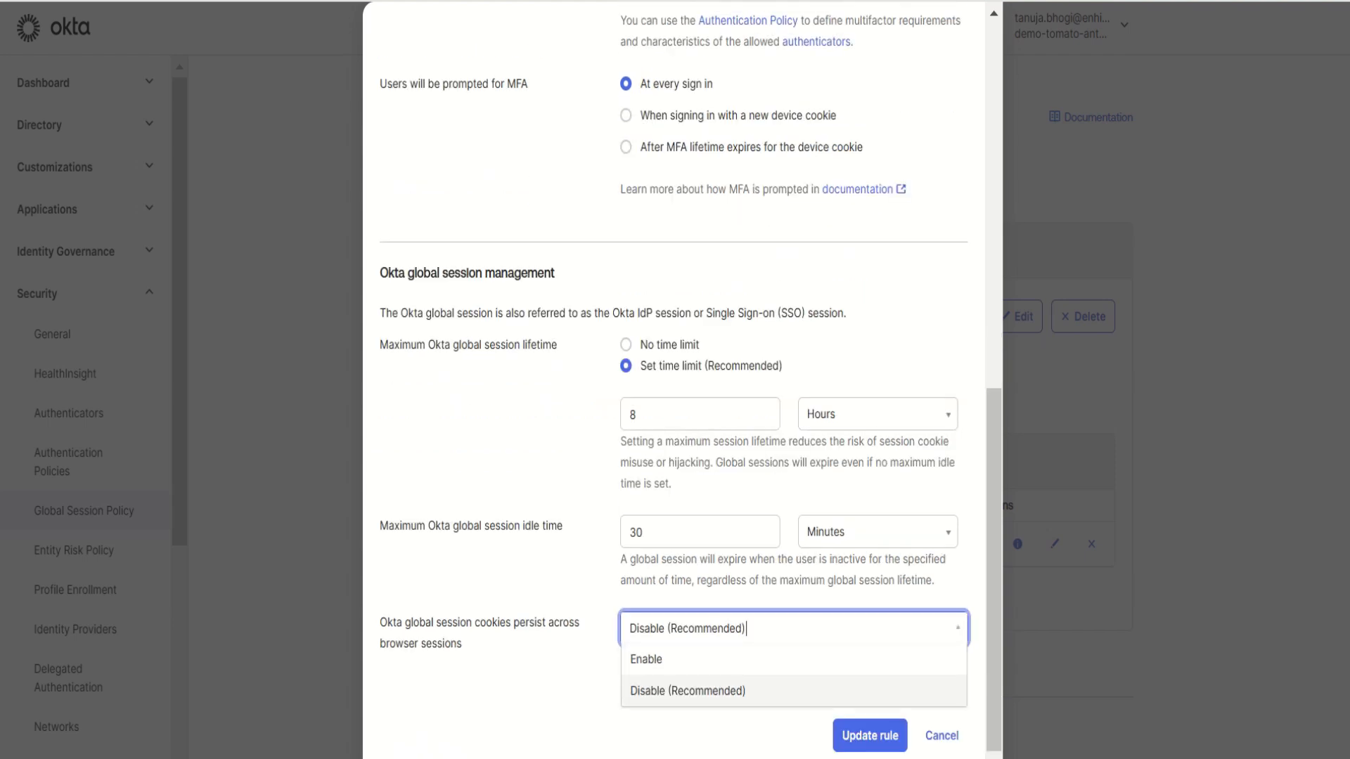
left_click(703, 690)
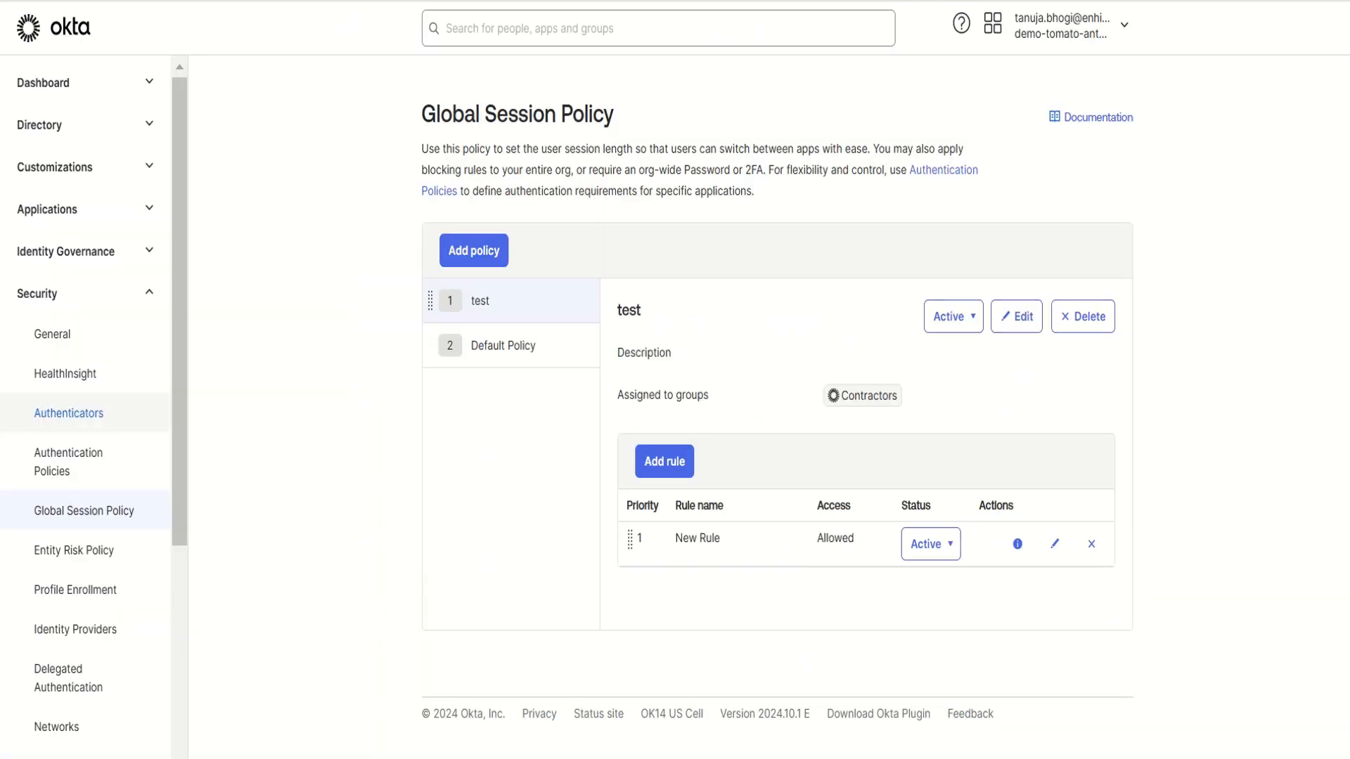
Step: Browse the Add authenticator choices under Security > Authenticators, cancelling without adding one
left_click(68, 412)
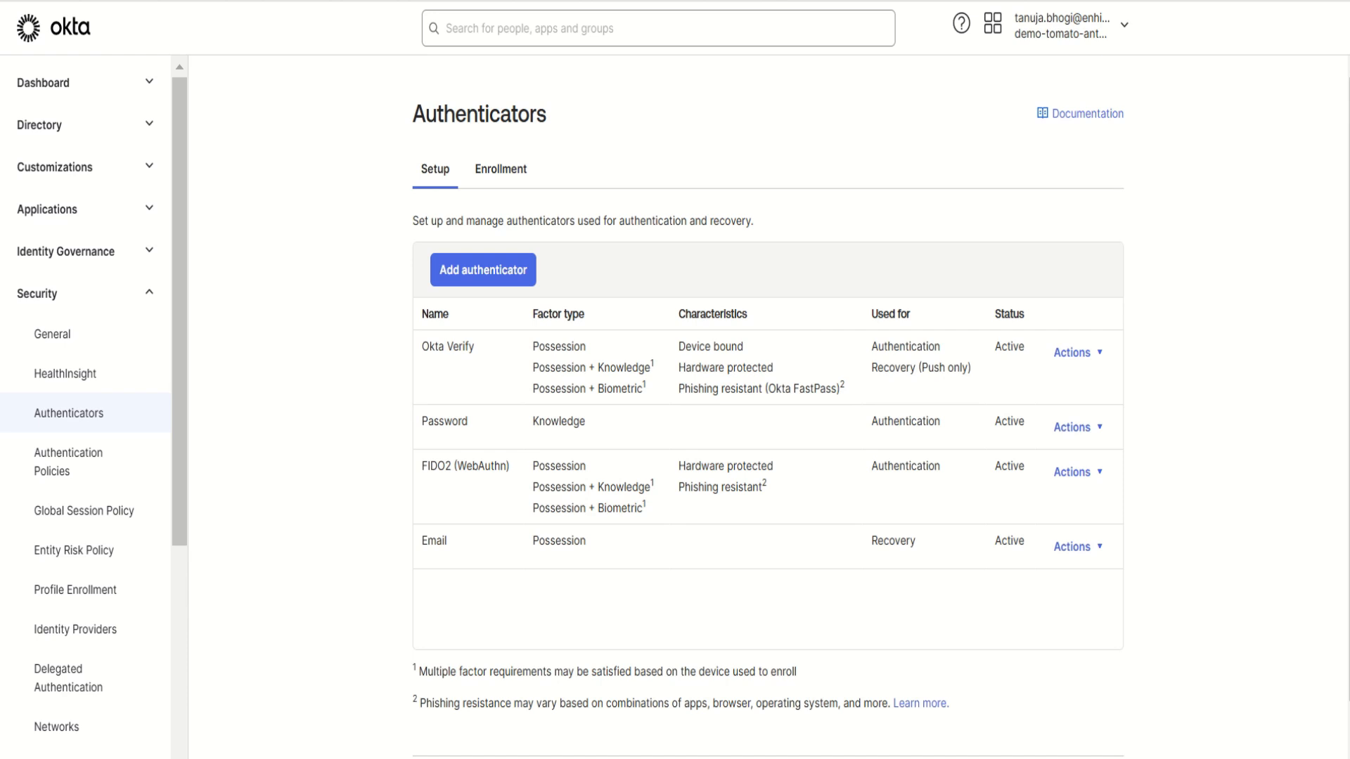
left_click(482, 270)
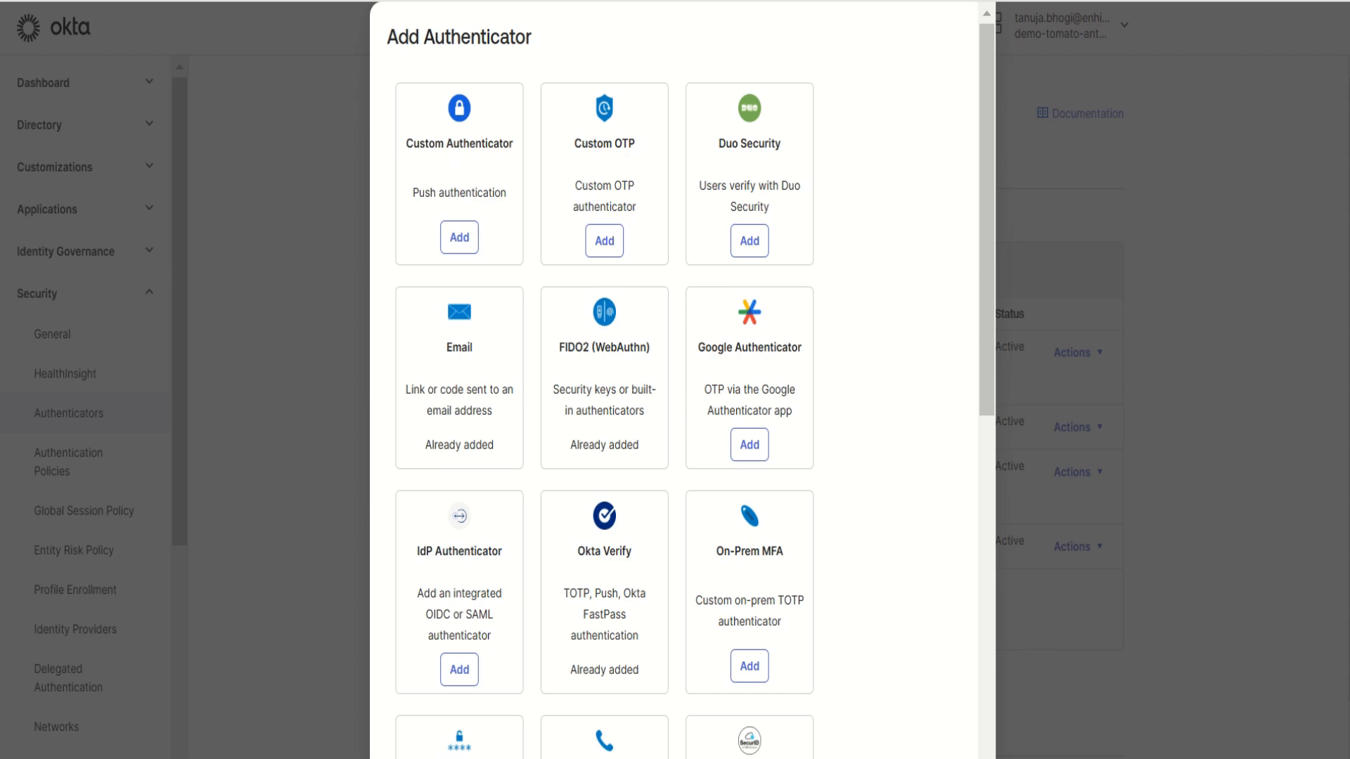
scroll(673, 379, "down", 3)
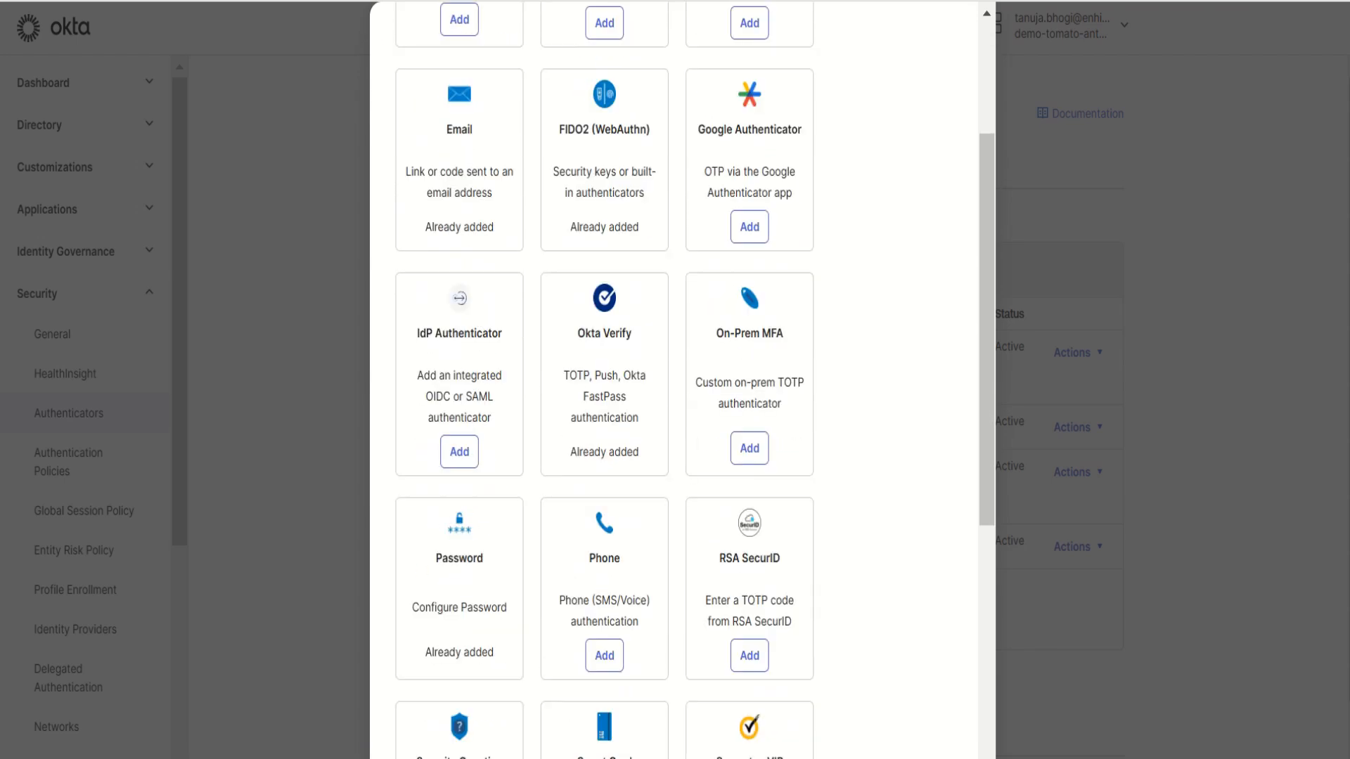
scroll(673, 379, "down", 6)
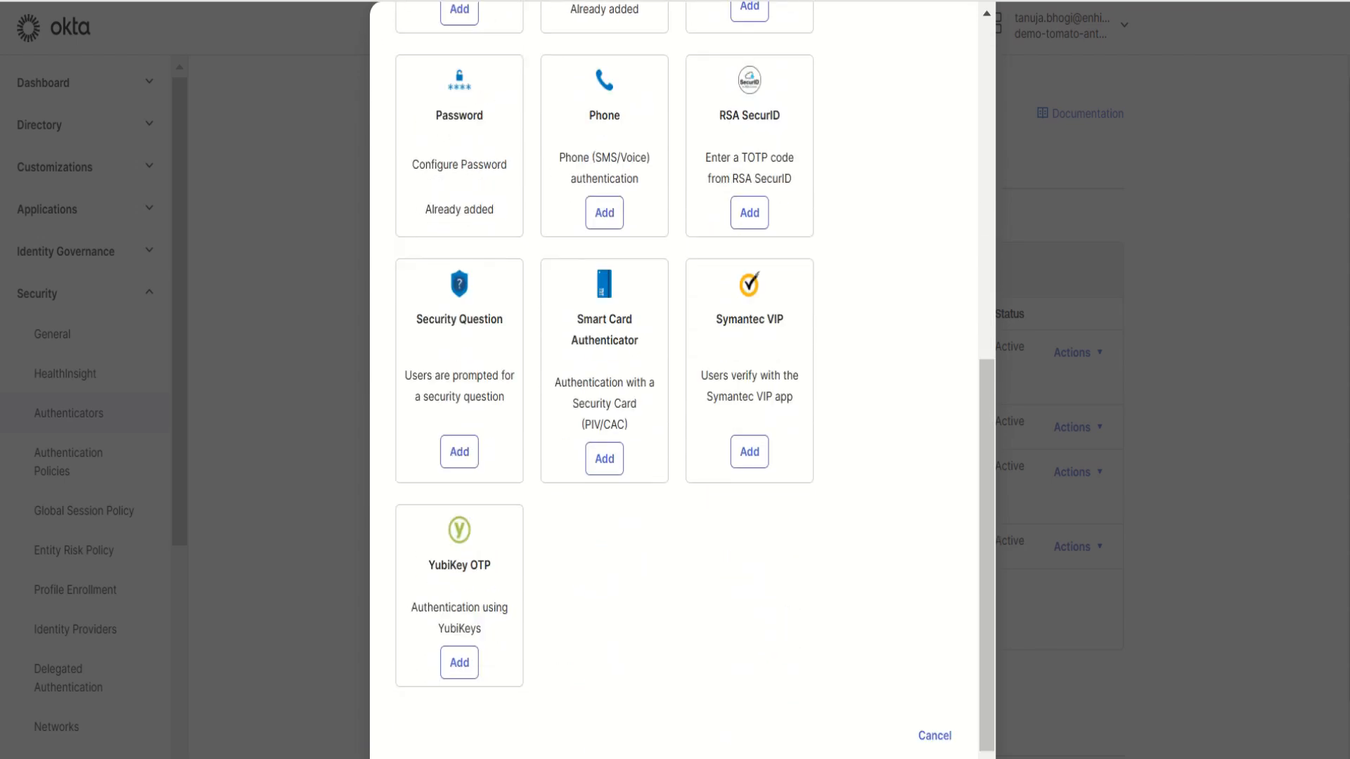
left_click(935, 736)
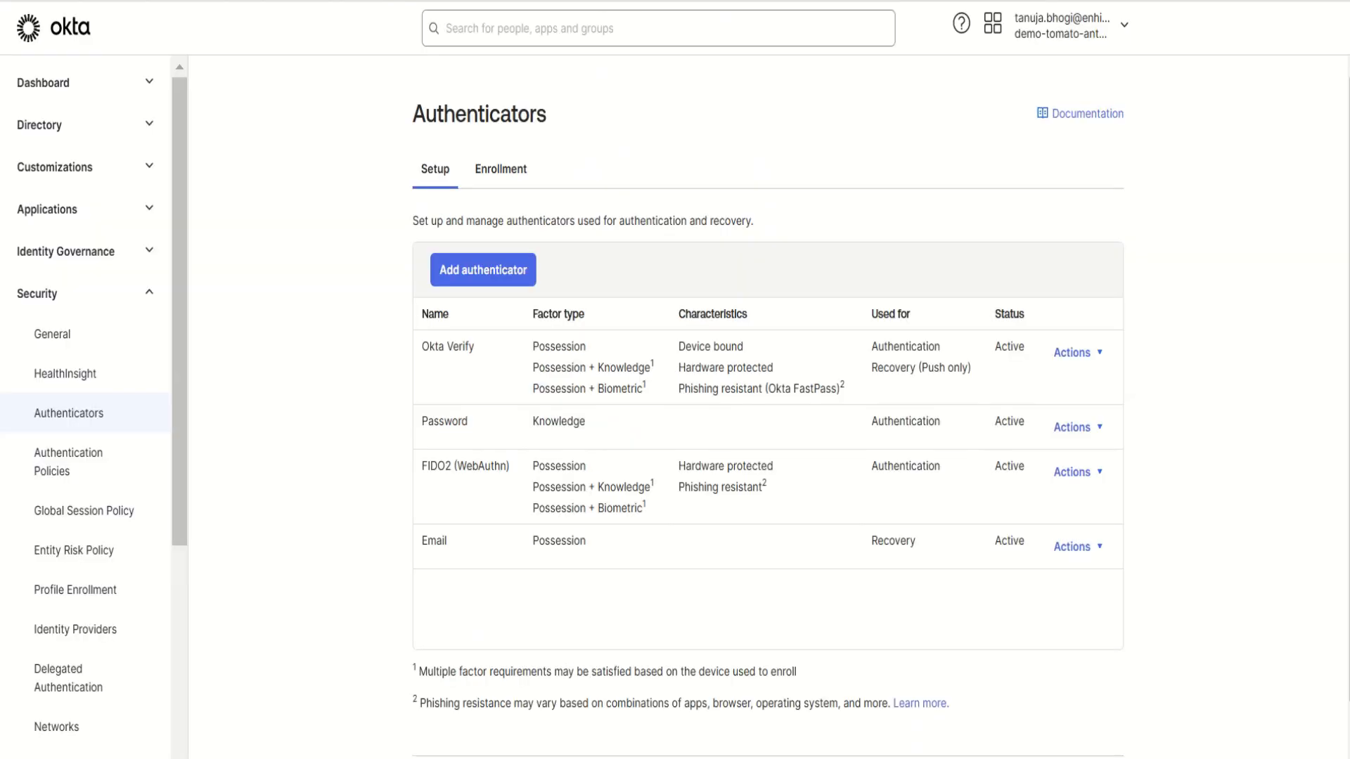
Step: Review the Passwordless Users enrollment policy, keeping Okta Verify required, and cancel without saving
left_click(501, 169)
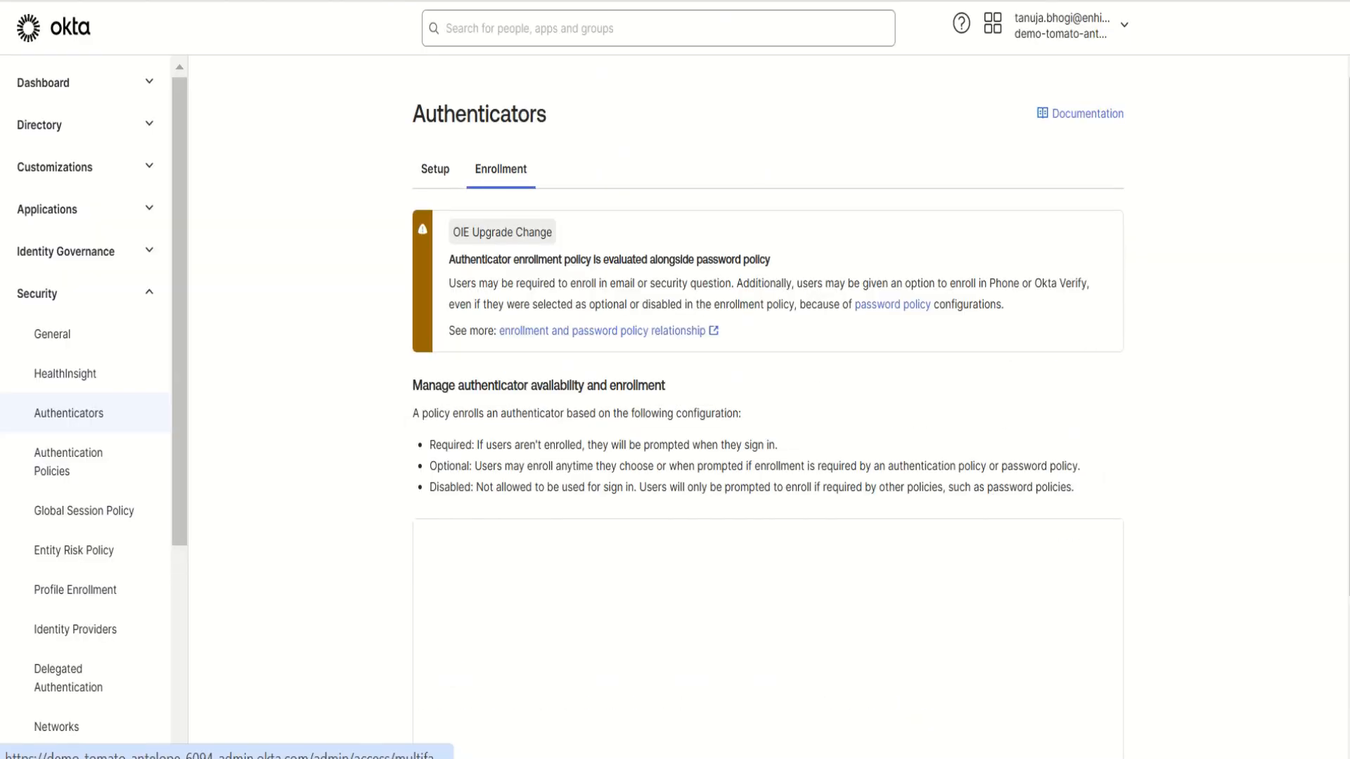
scroll(768, 420, "down", 2)
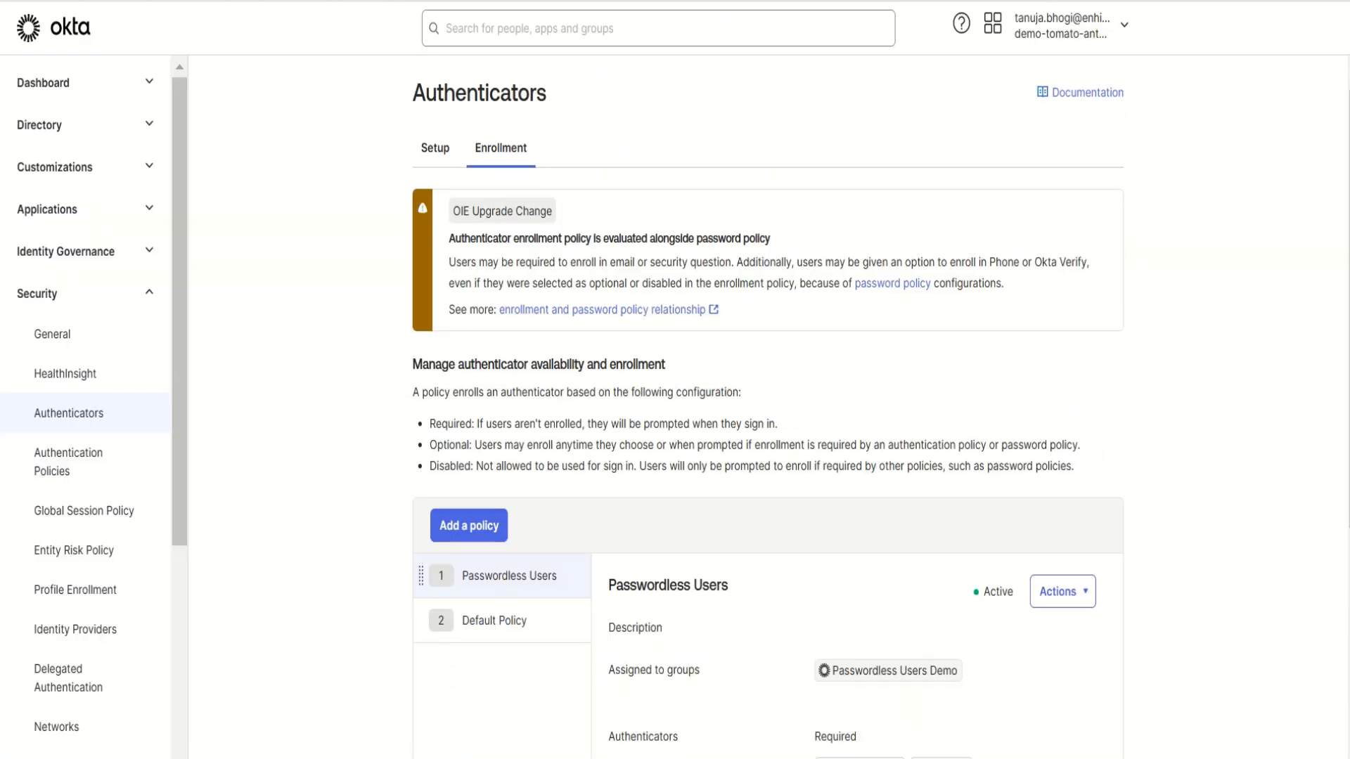
left_click(1062, 512)
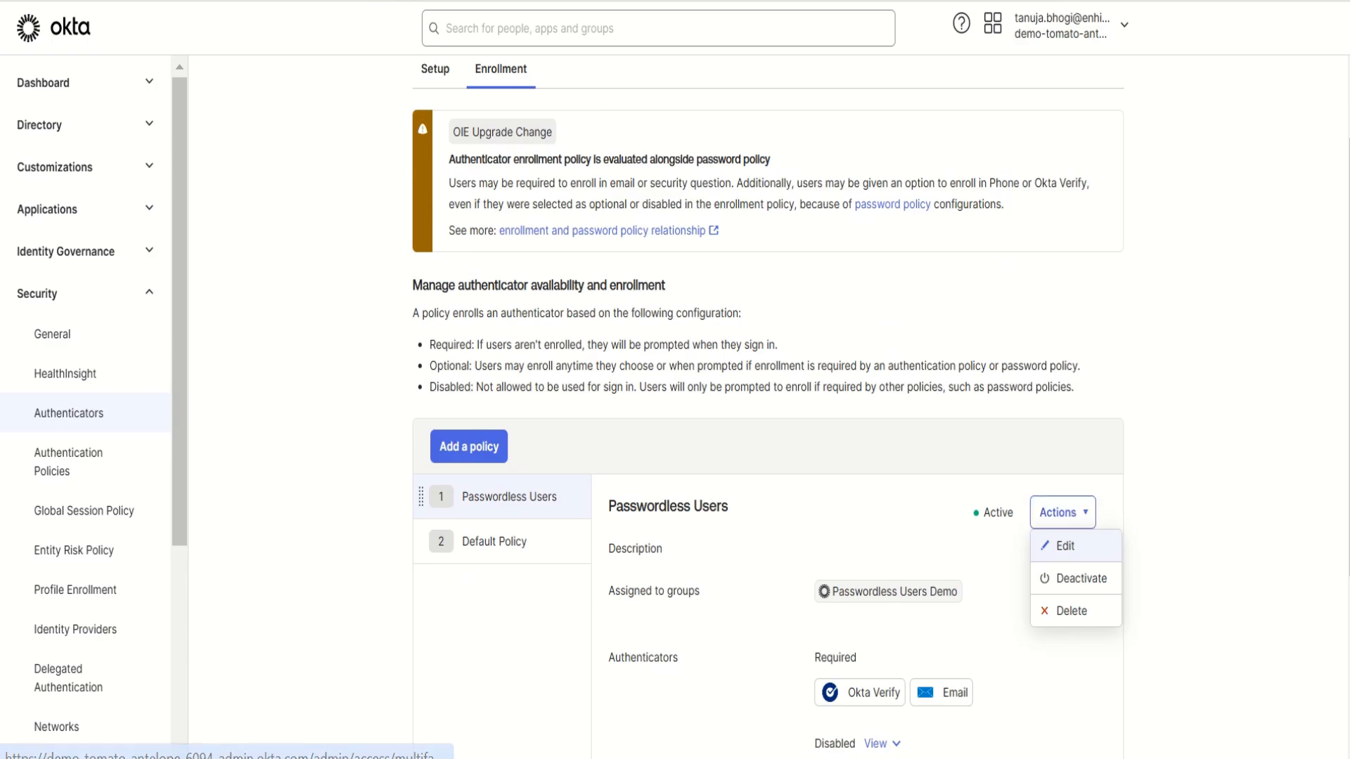
left_click(1065, 546)
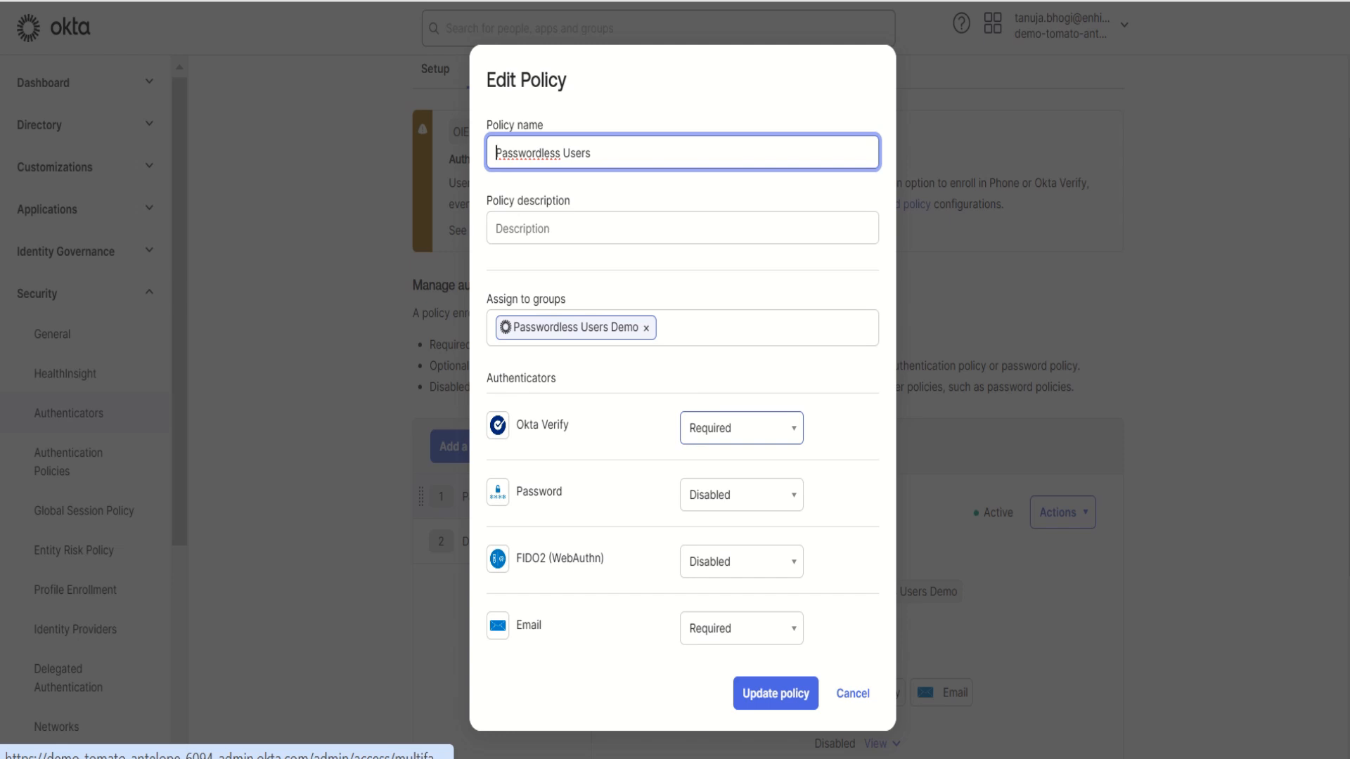
left_click(741, 427)
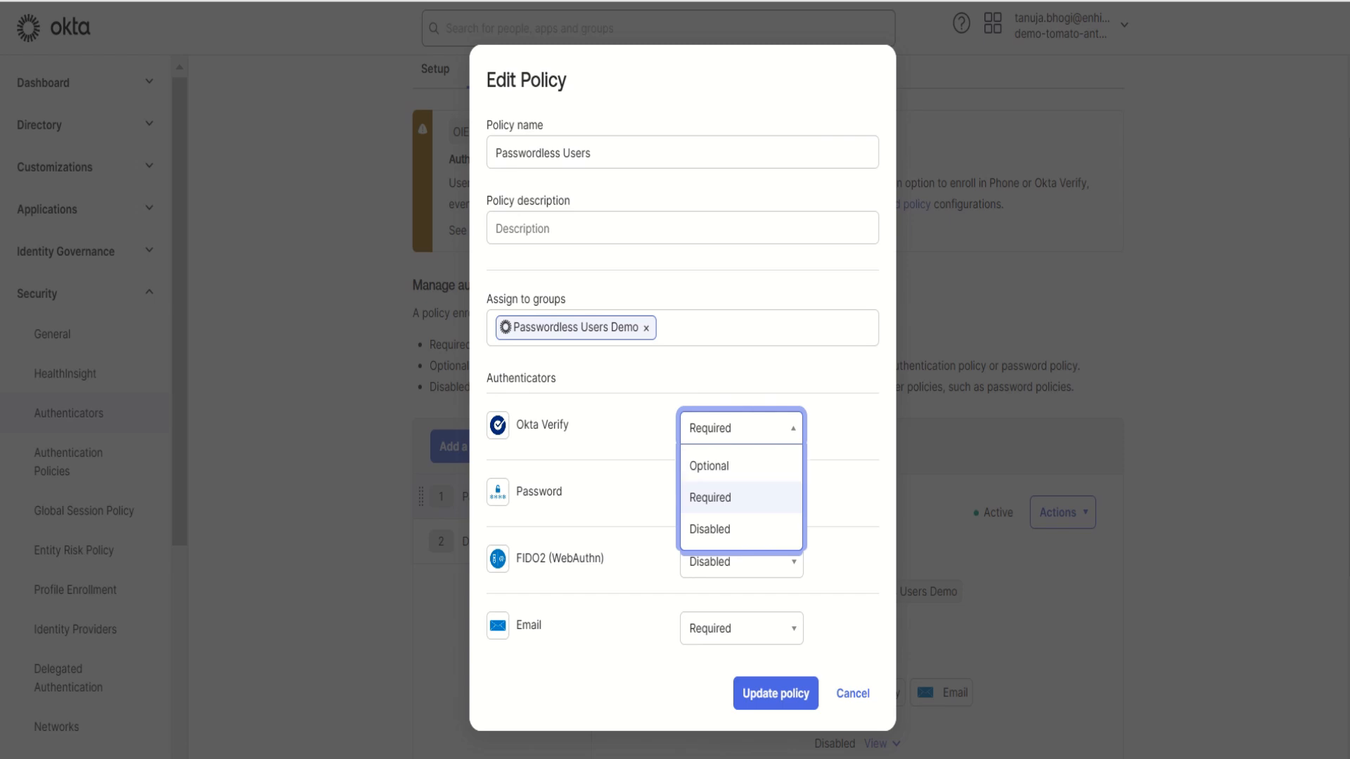
left_click(731, 328)
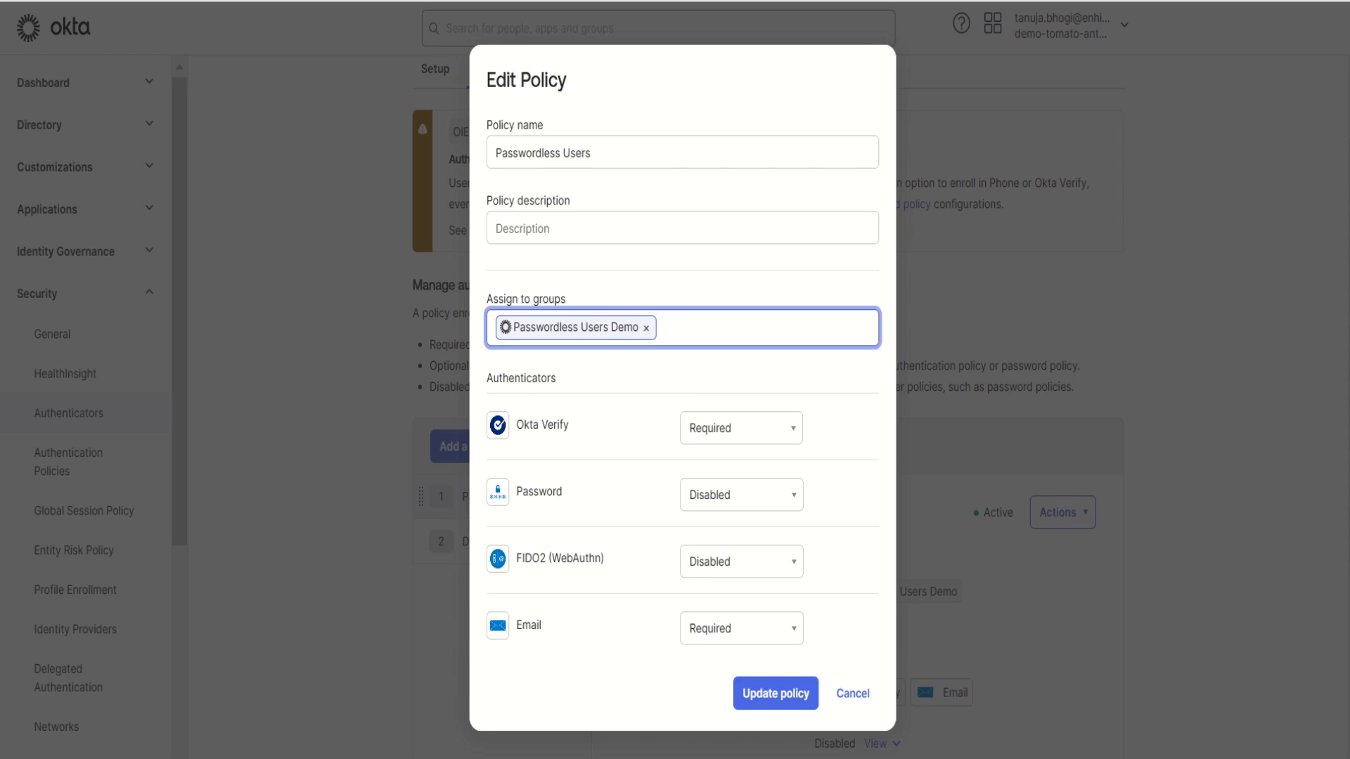
left_click(853, 693)
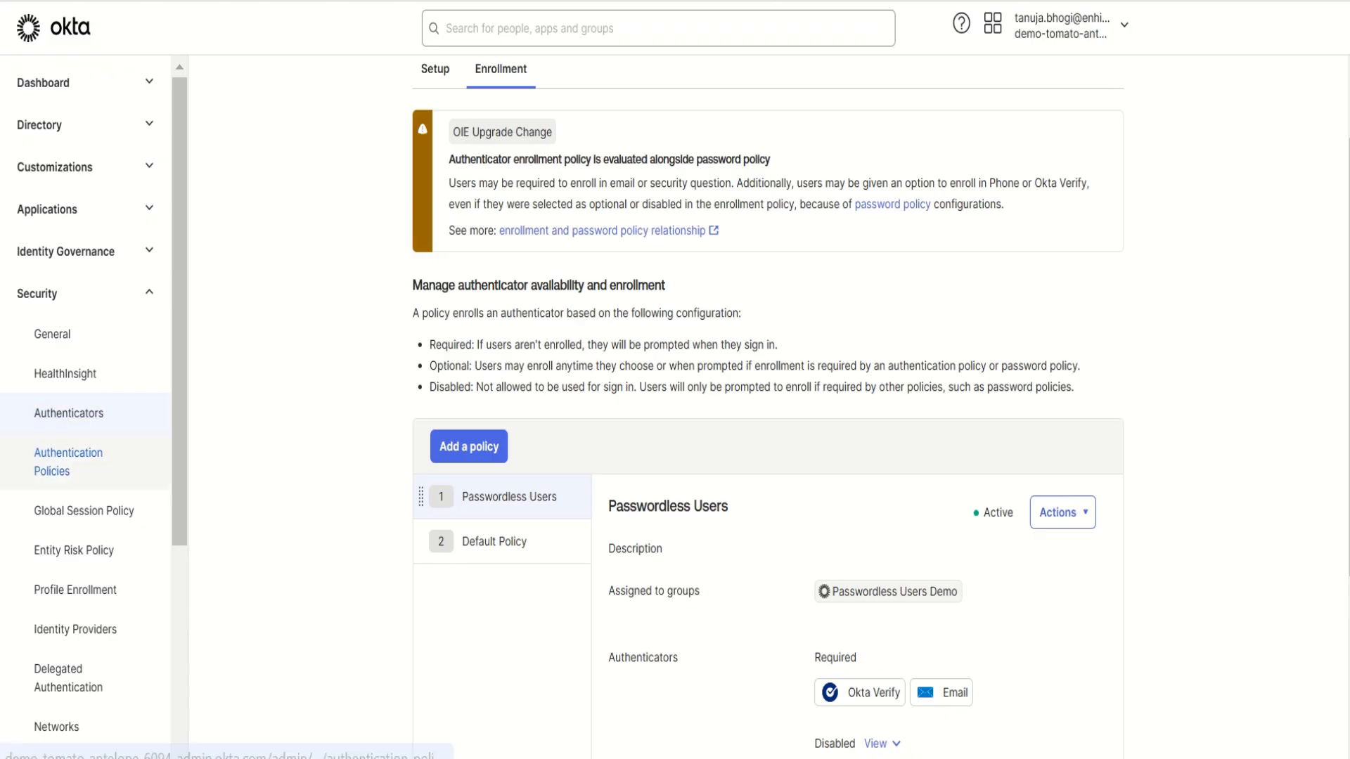
Step: Create a new authentication policy named 'Testing'
left_click(68, 462)
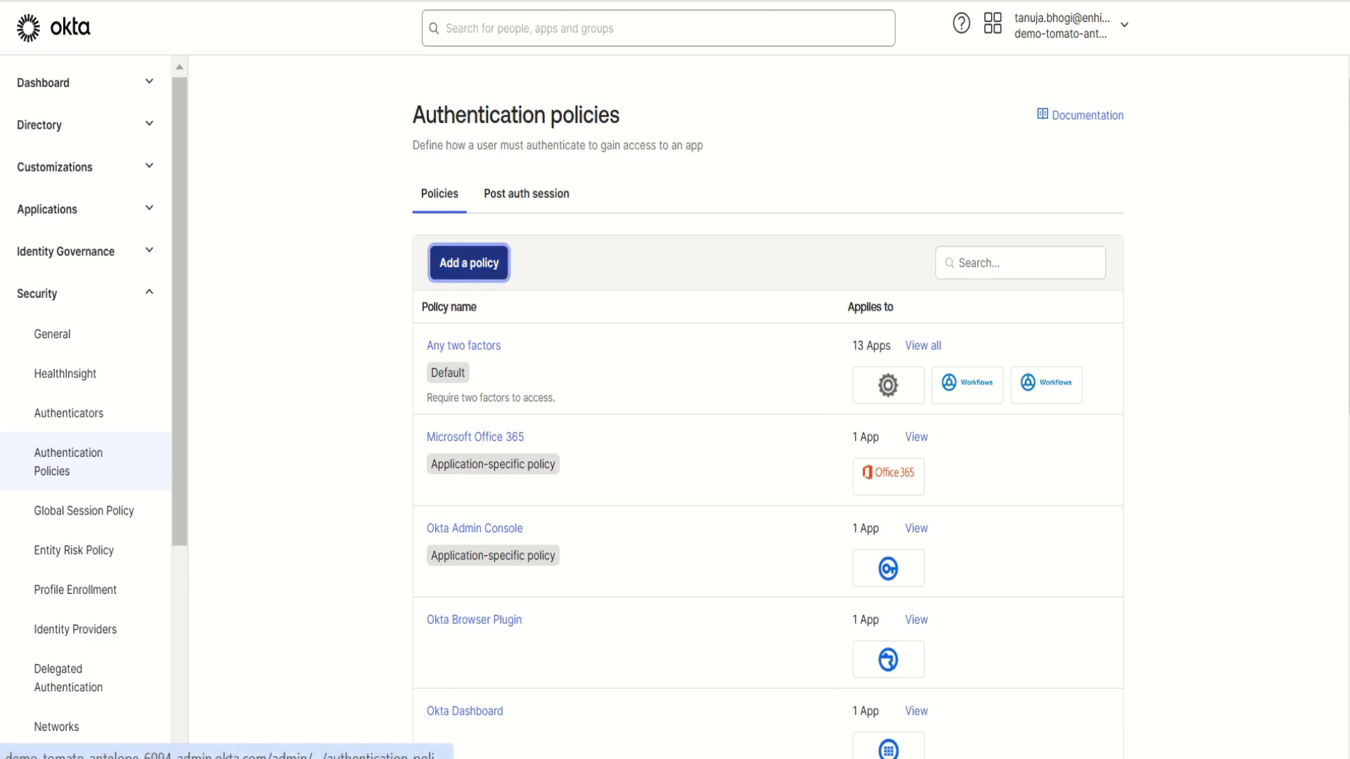
left_click(469, 262)
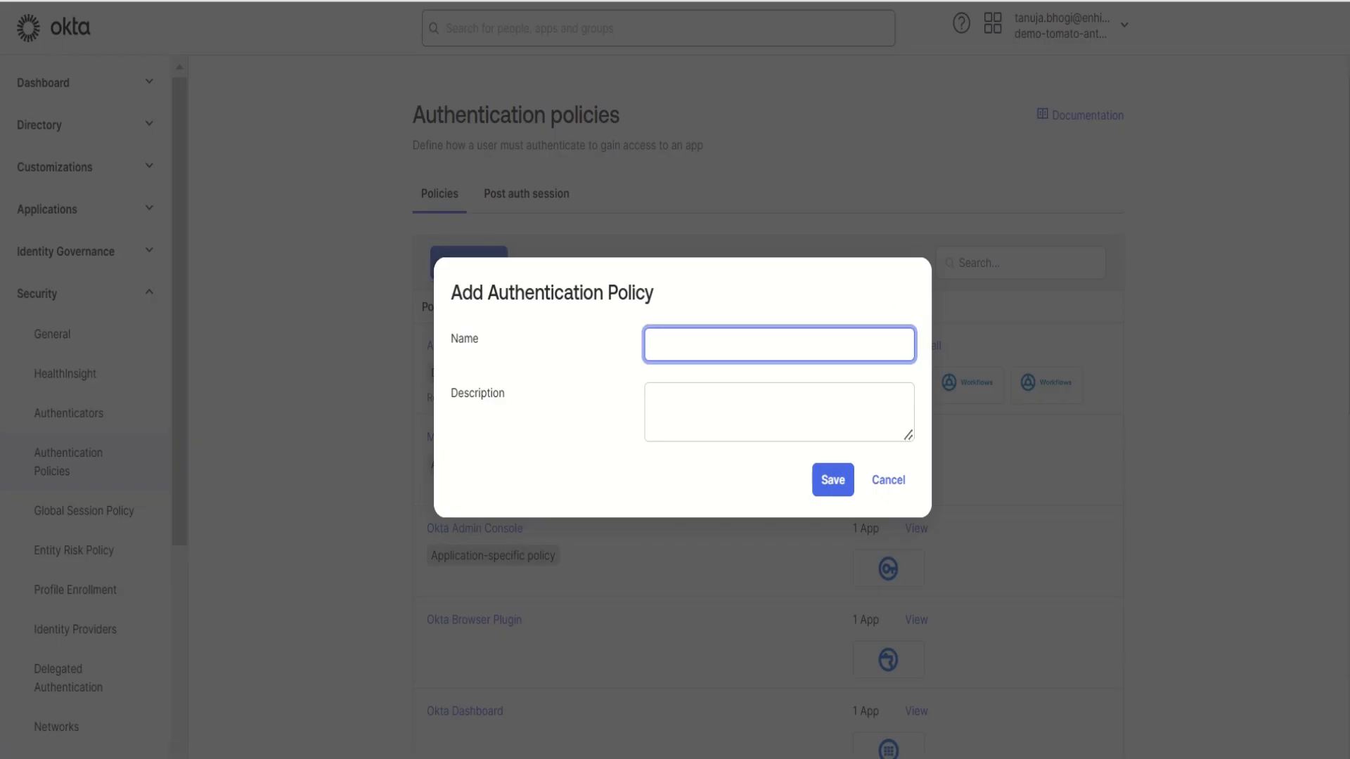
type("Testing")
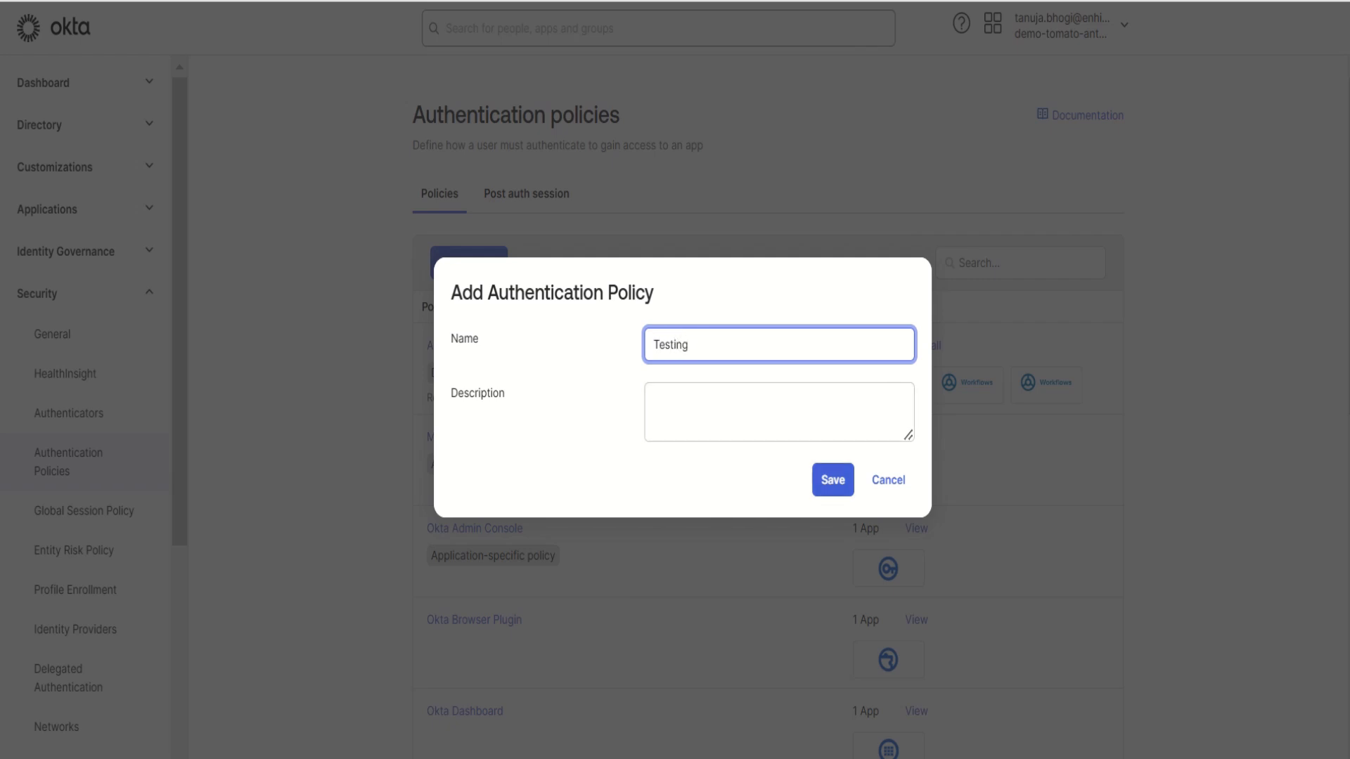
left_click(832, 480)
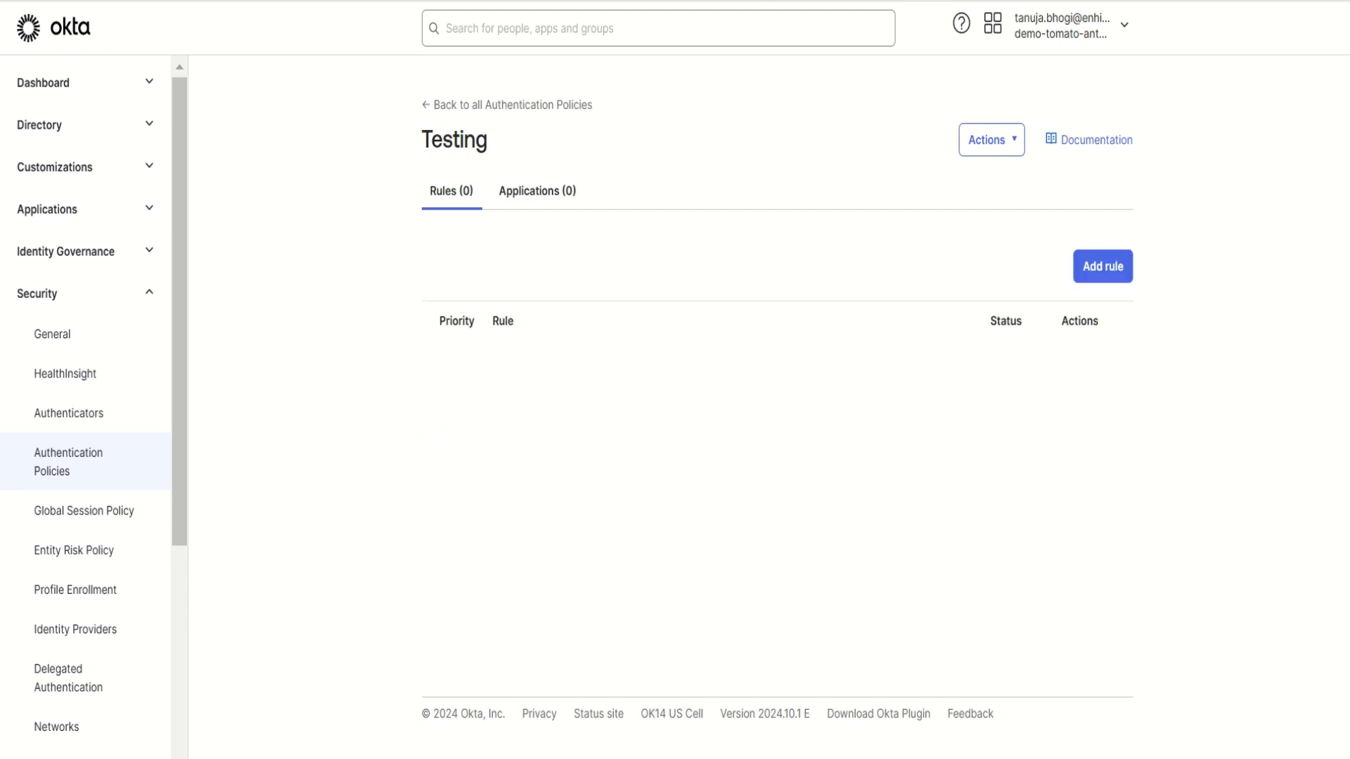
Step: Add a rule named 'New' to the Testing policy, including only the contractors user type
left_click(1094, 266)
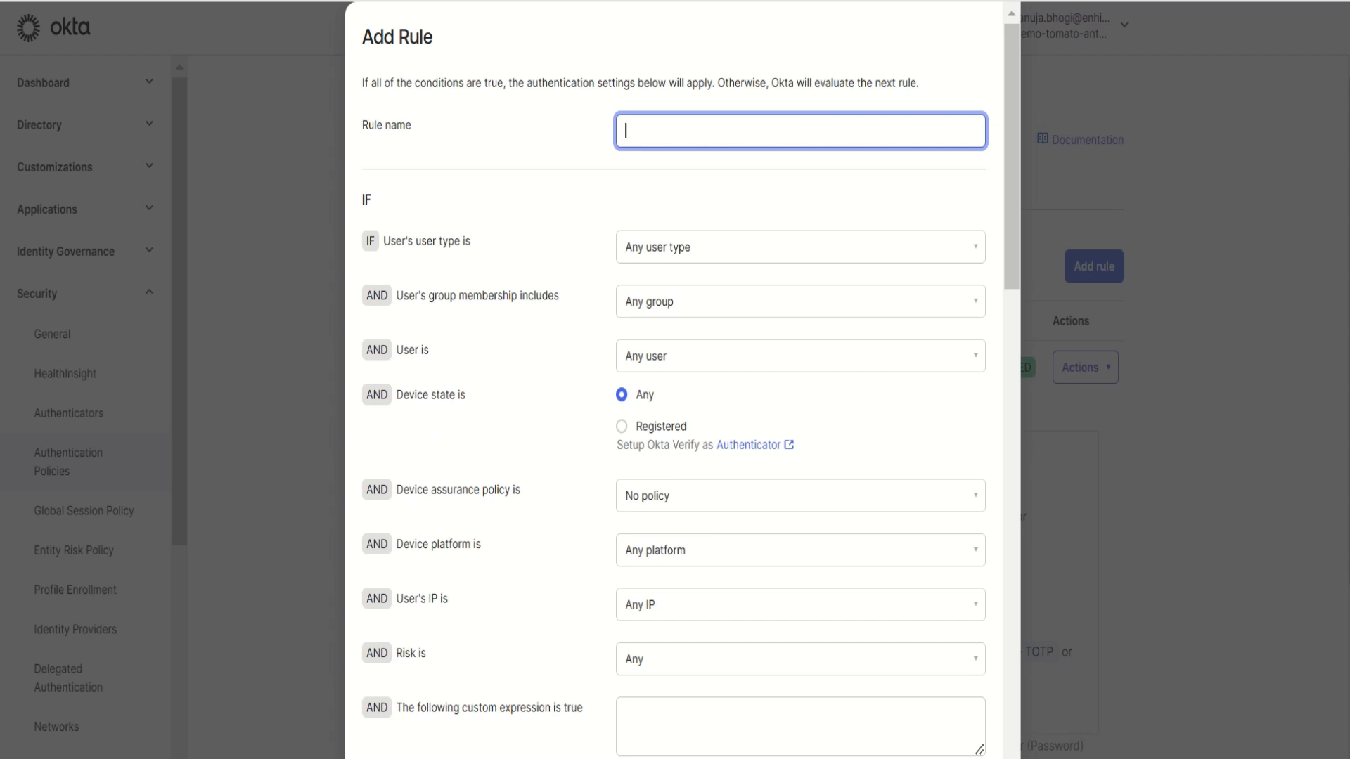
type("New")
left_click(800, 247)
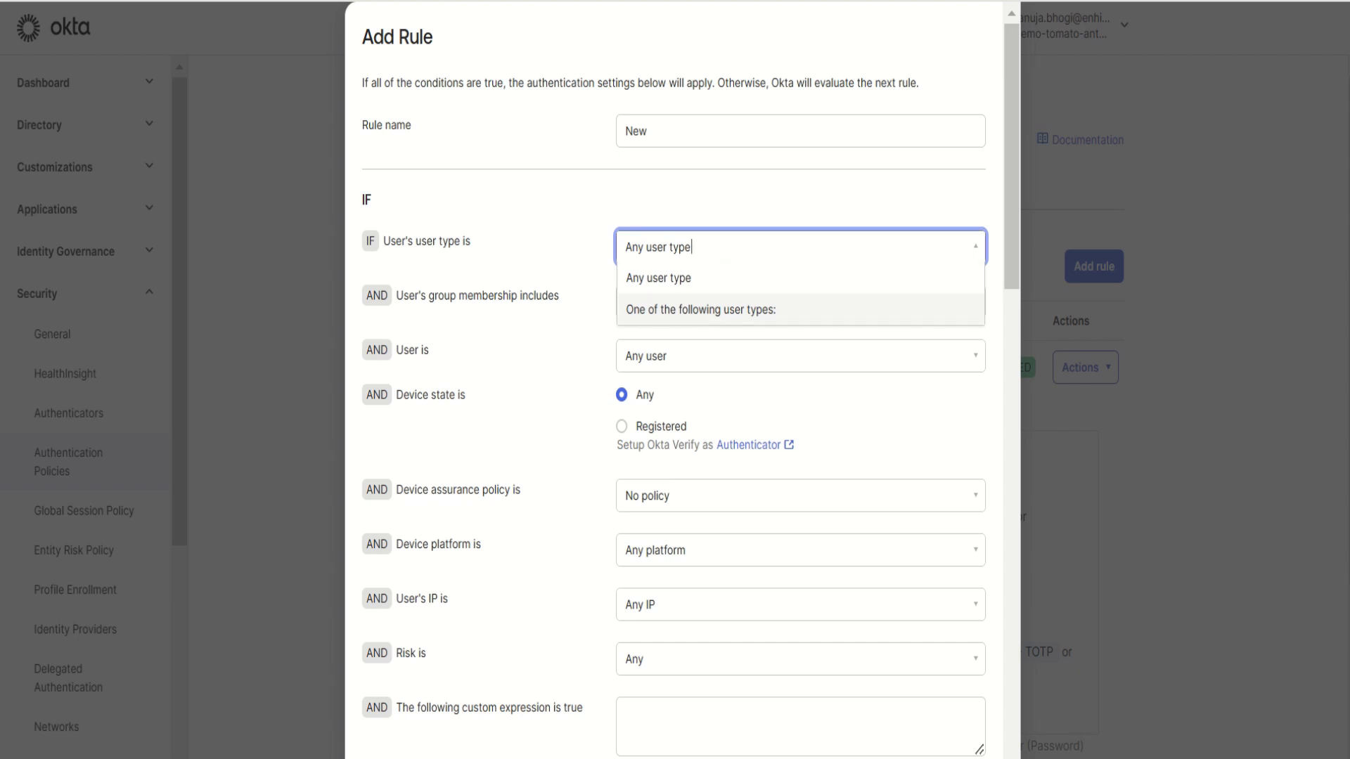
left_click(700, 310)
left_click(800, 302)
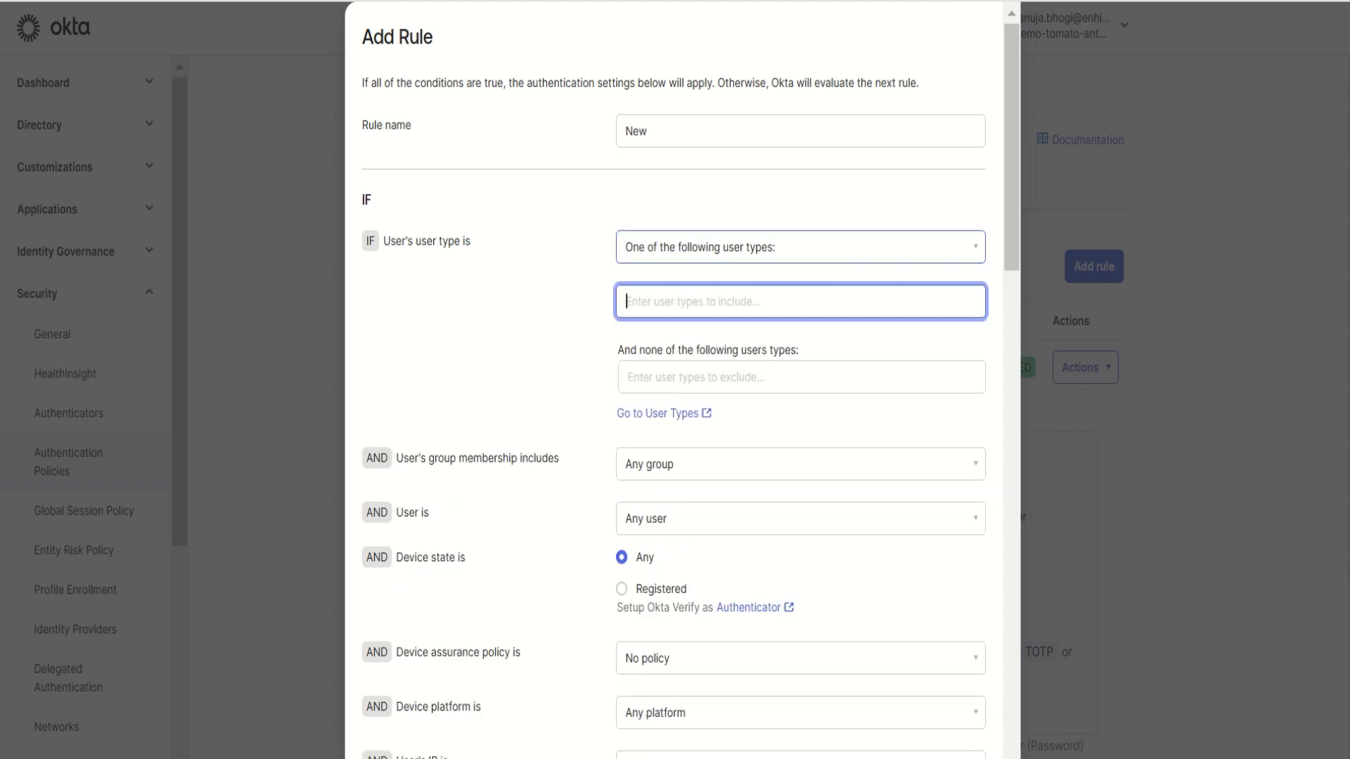
type("C")
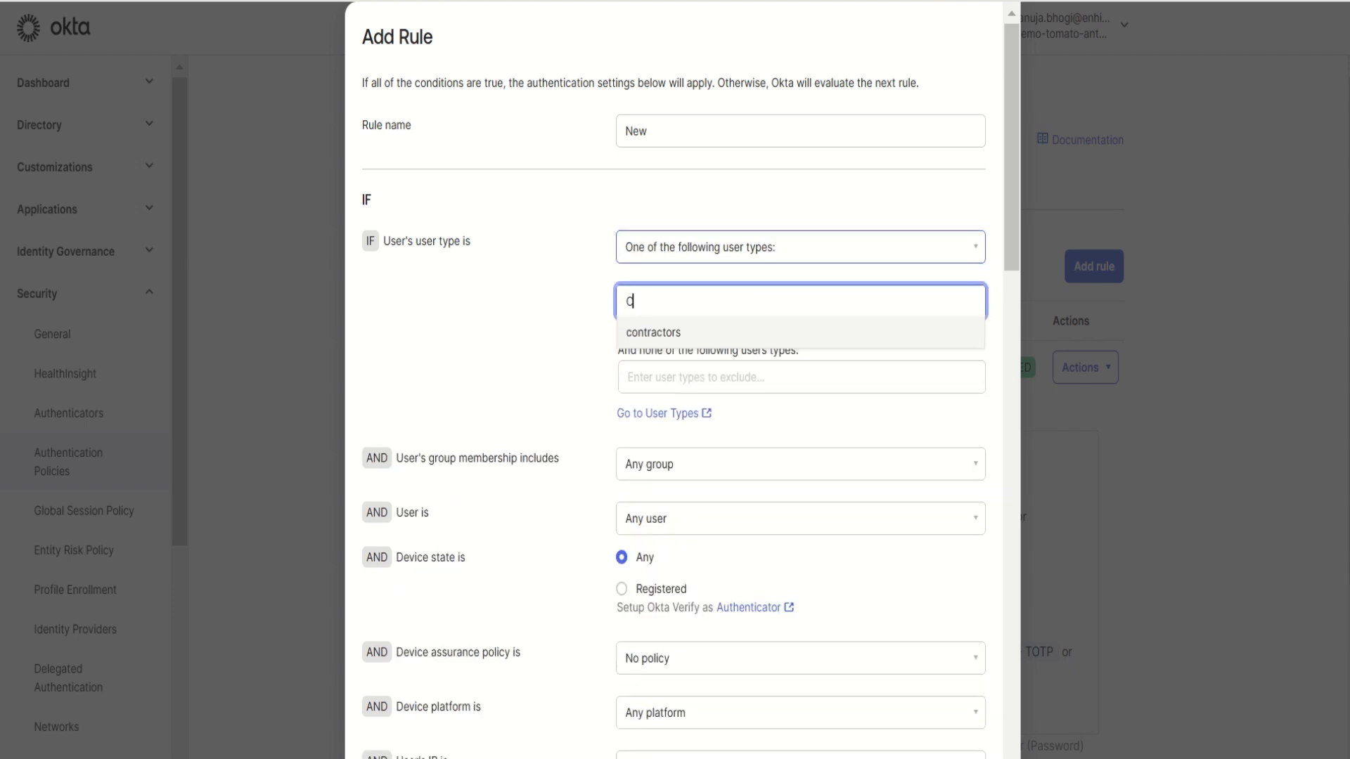
type("ontracto")
key("Return")
left_click(485, 337)
scroll(485, 338, "down", 3)
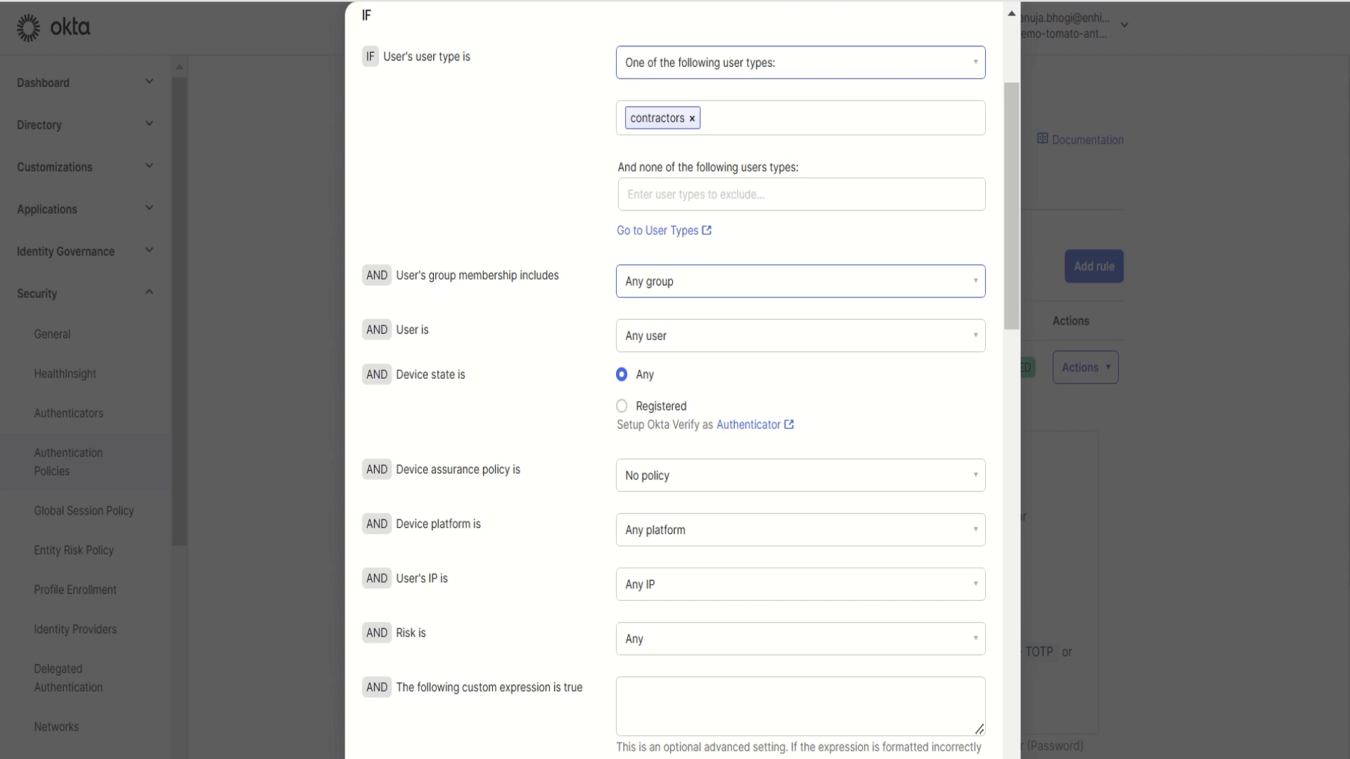
Step: Require the rule's users to be members of the Finance group
left_click(800, 282)
left_click(773, 343)
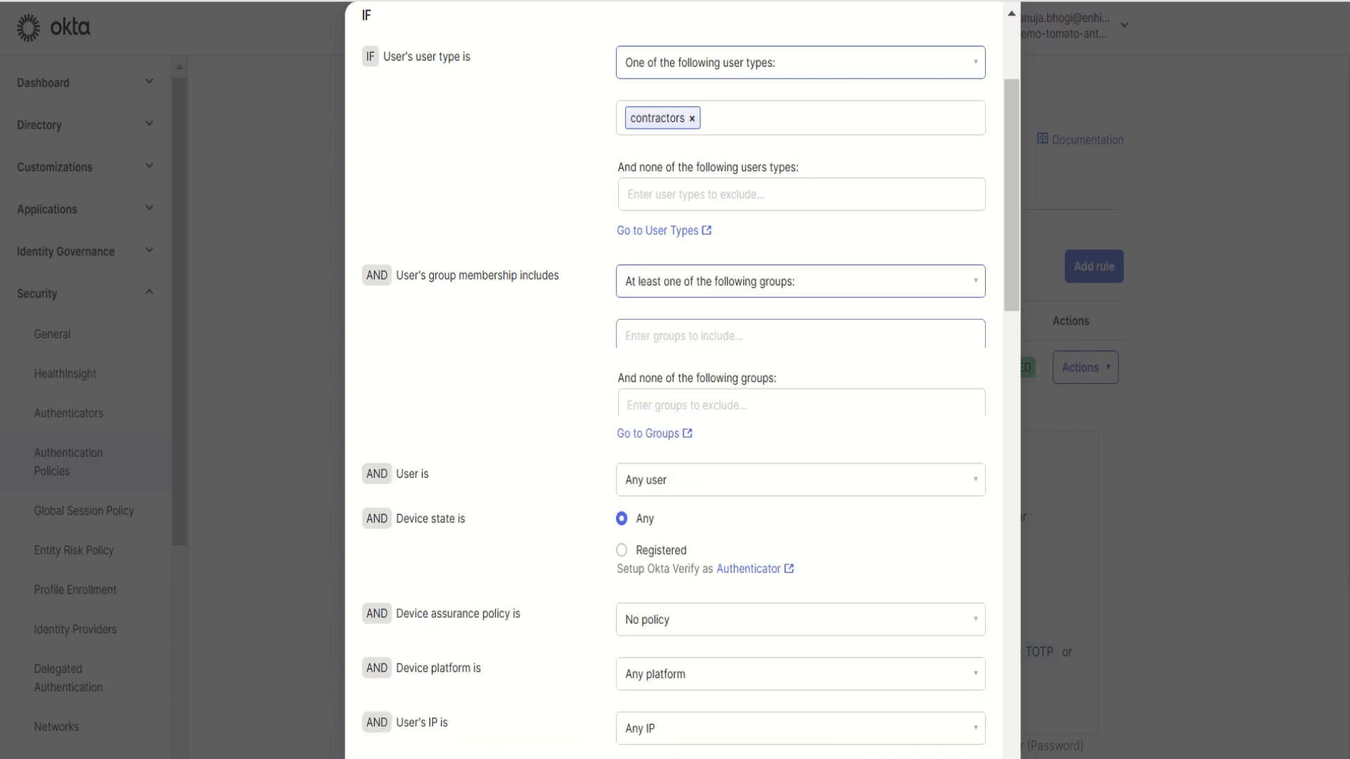
left_click(773, 337)
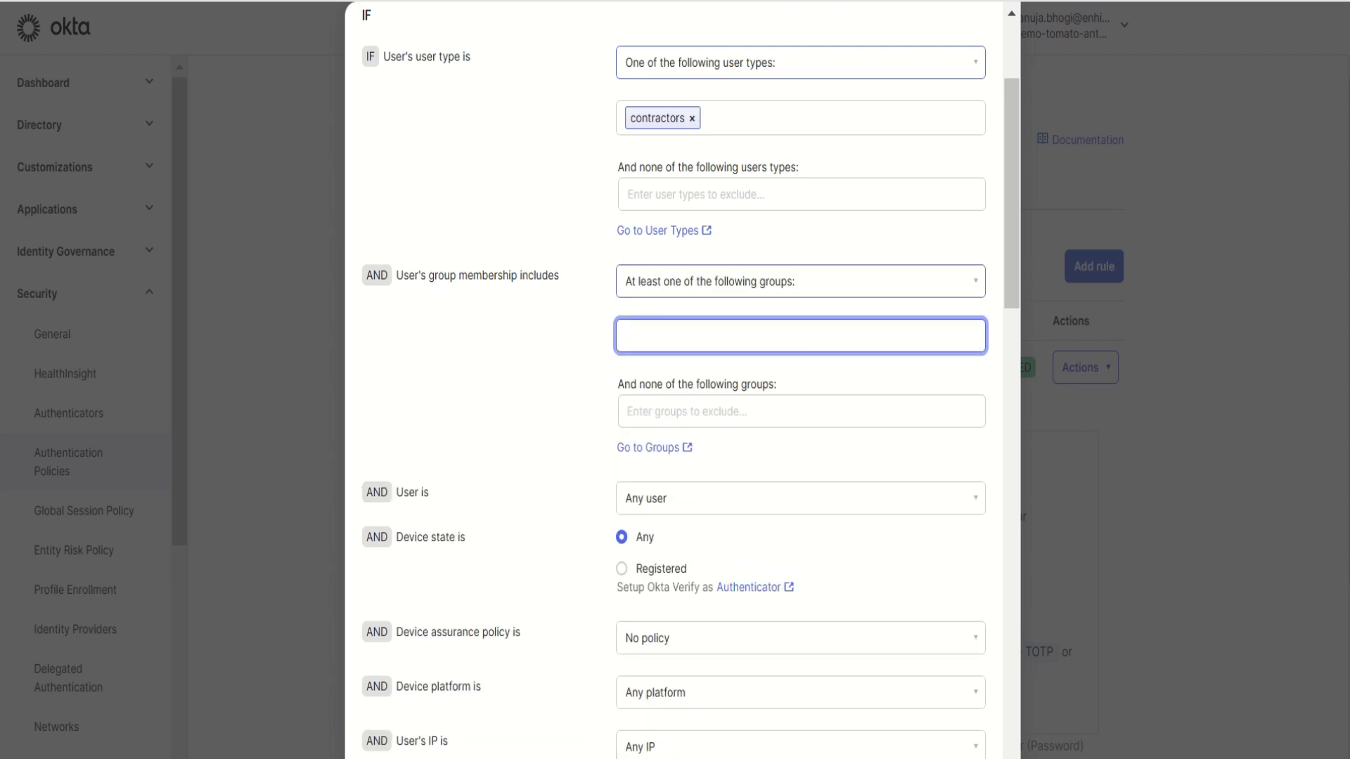
type("Fi")
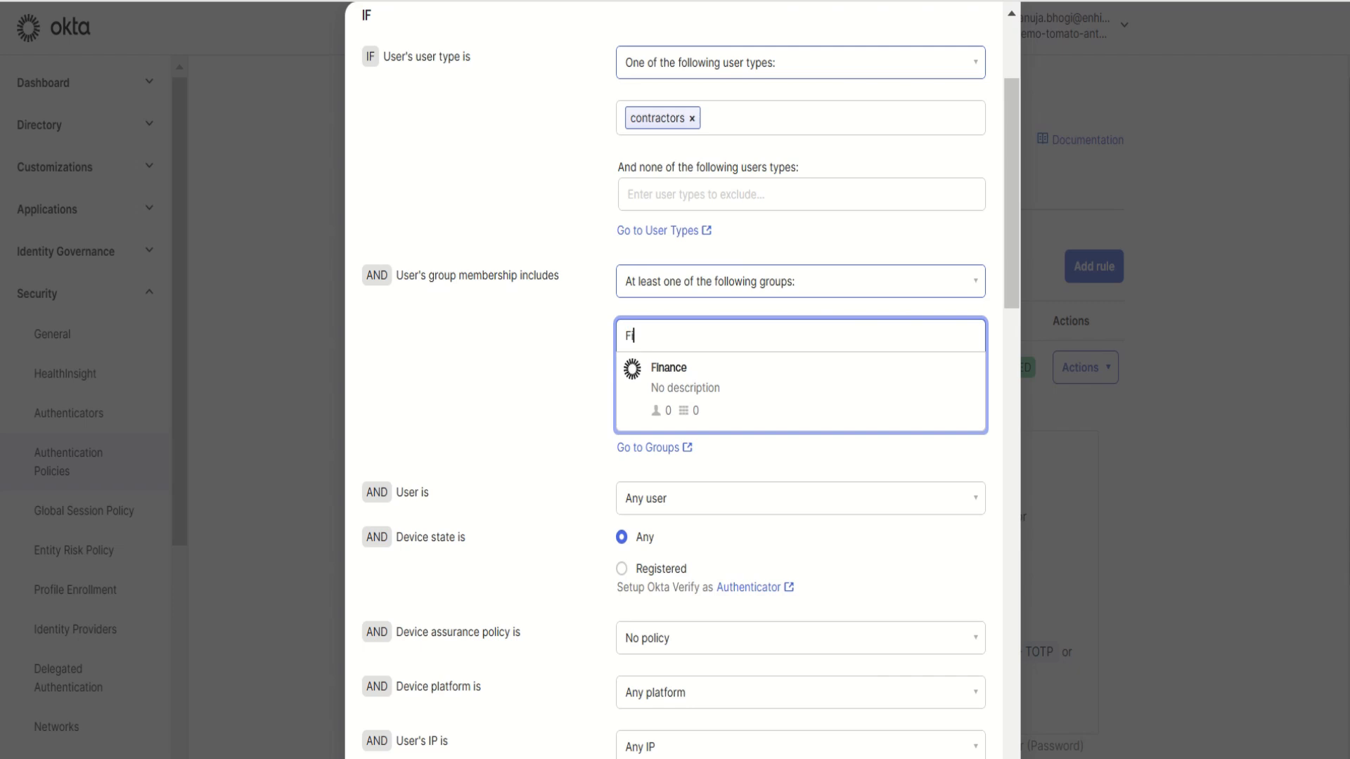
left_click(669, 376)
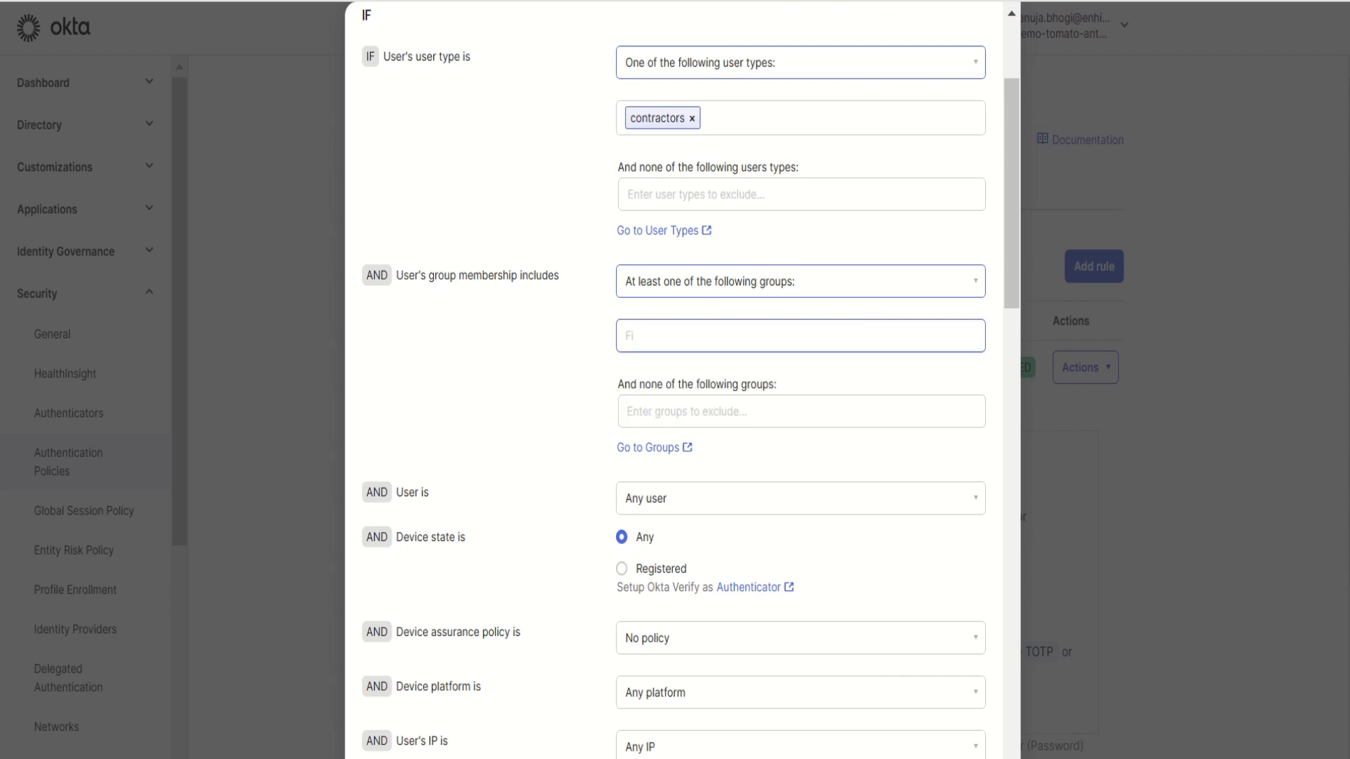
left_click(773, 336)
key("Return")
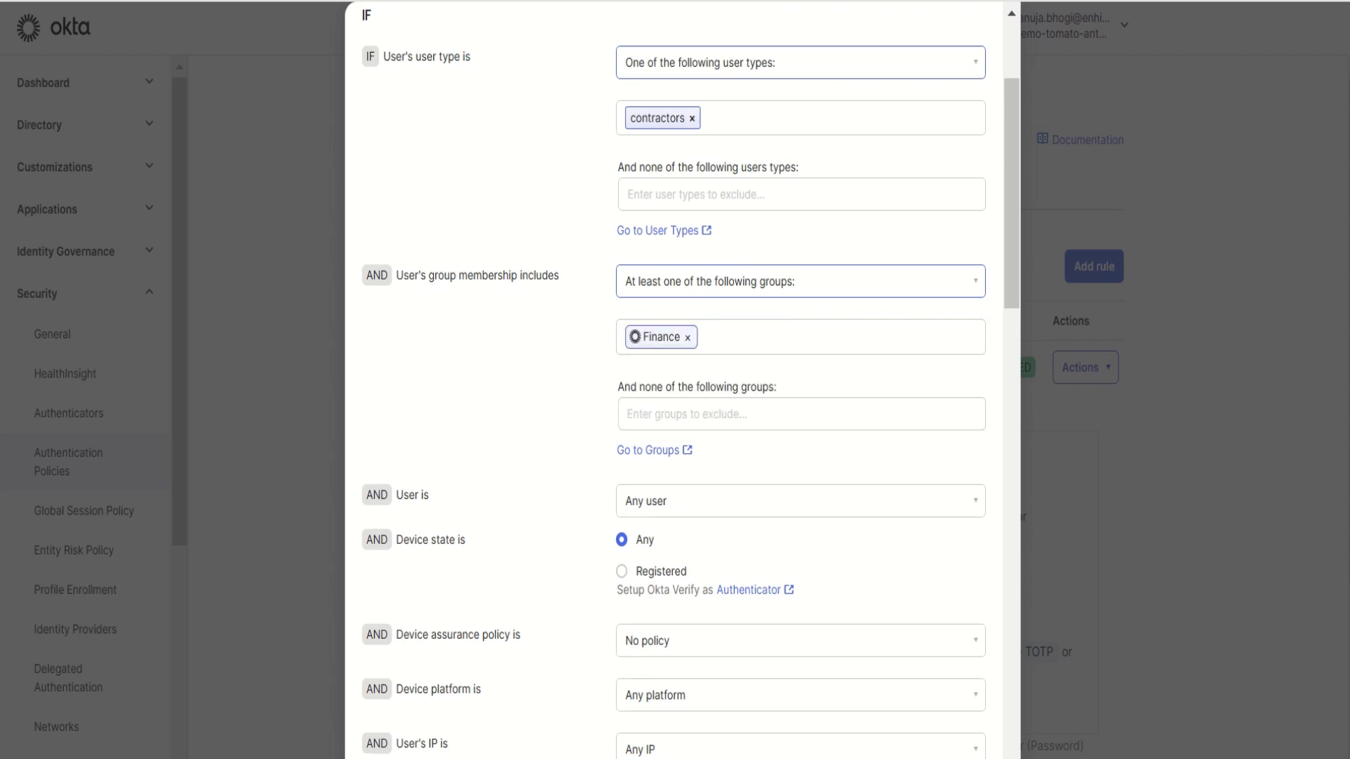
scroll(673, 379, "down", 3)
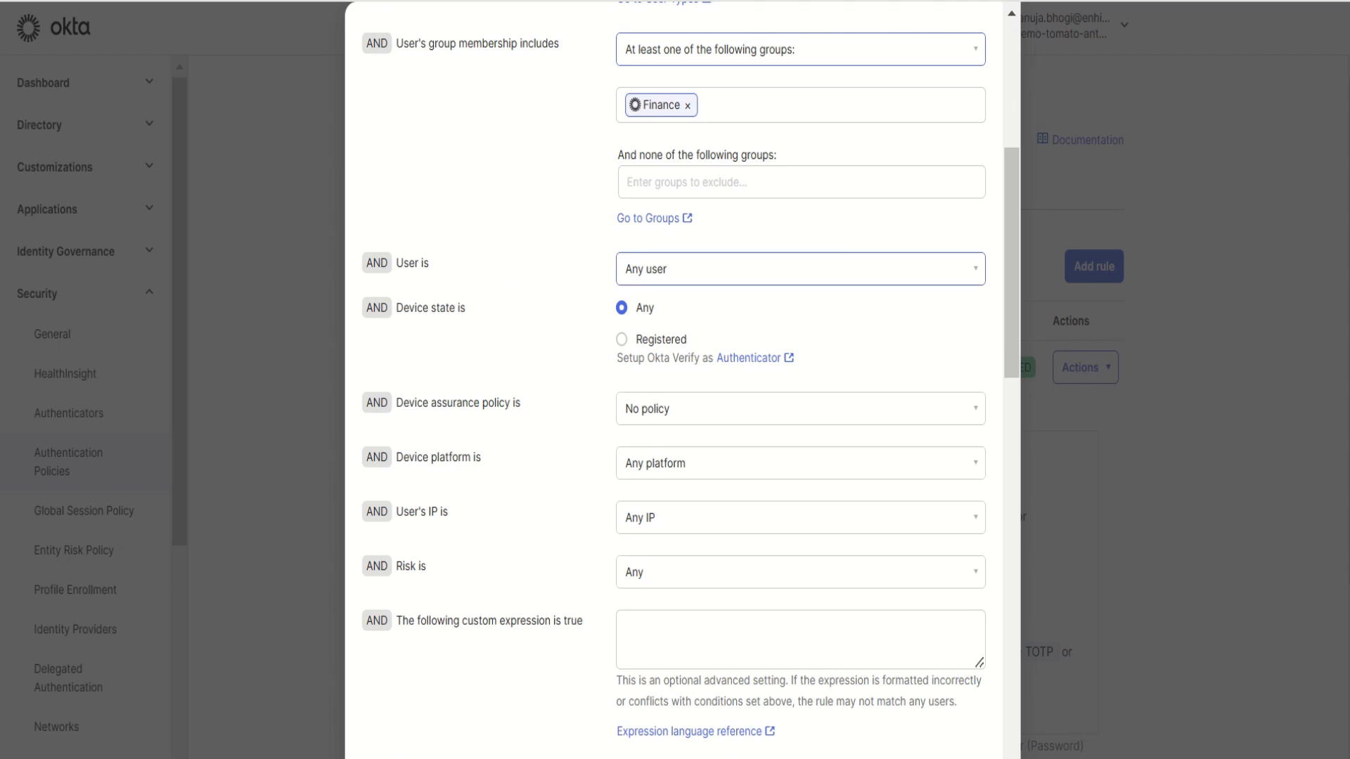
left_click(800, 270)
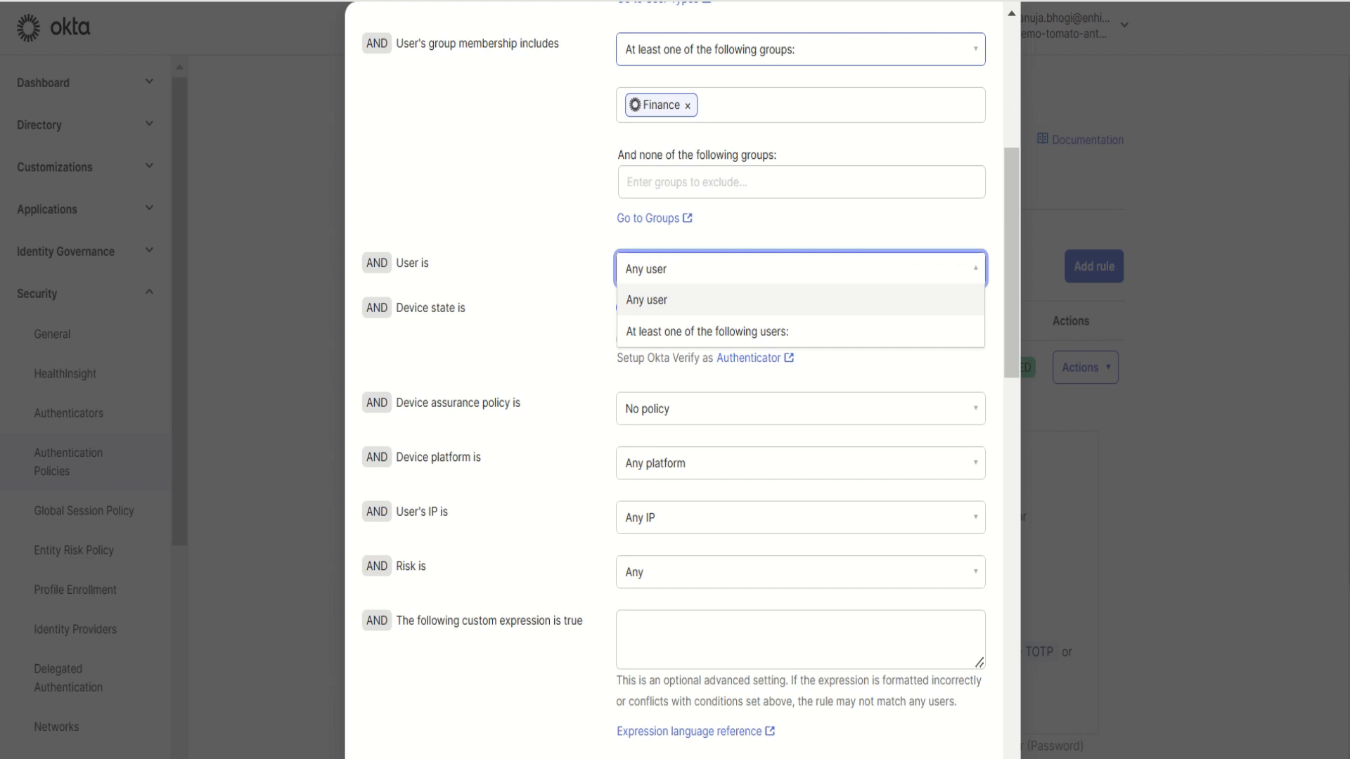
Step: Restrict the rule to one specific user found by search
key("Escape")
left_click(773, 269)
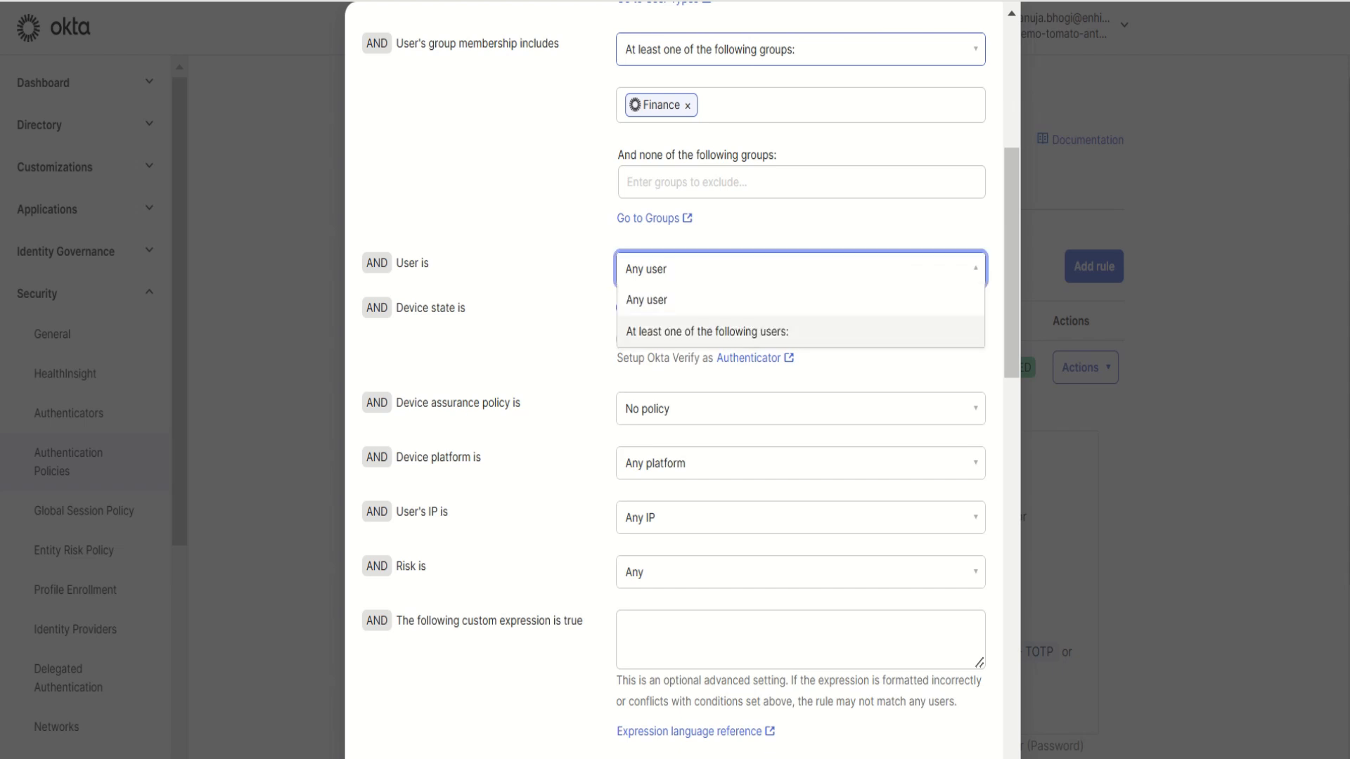
left_click(724, 331)
left_click(724, 324)
type("W")
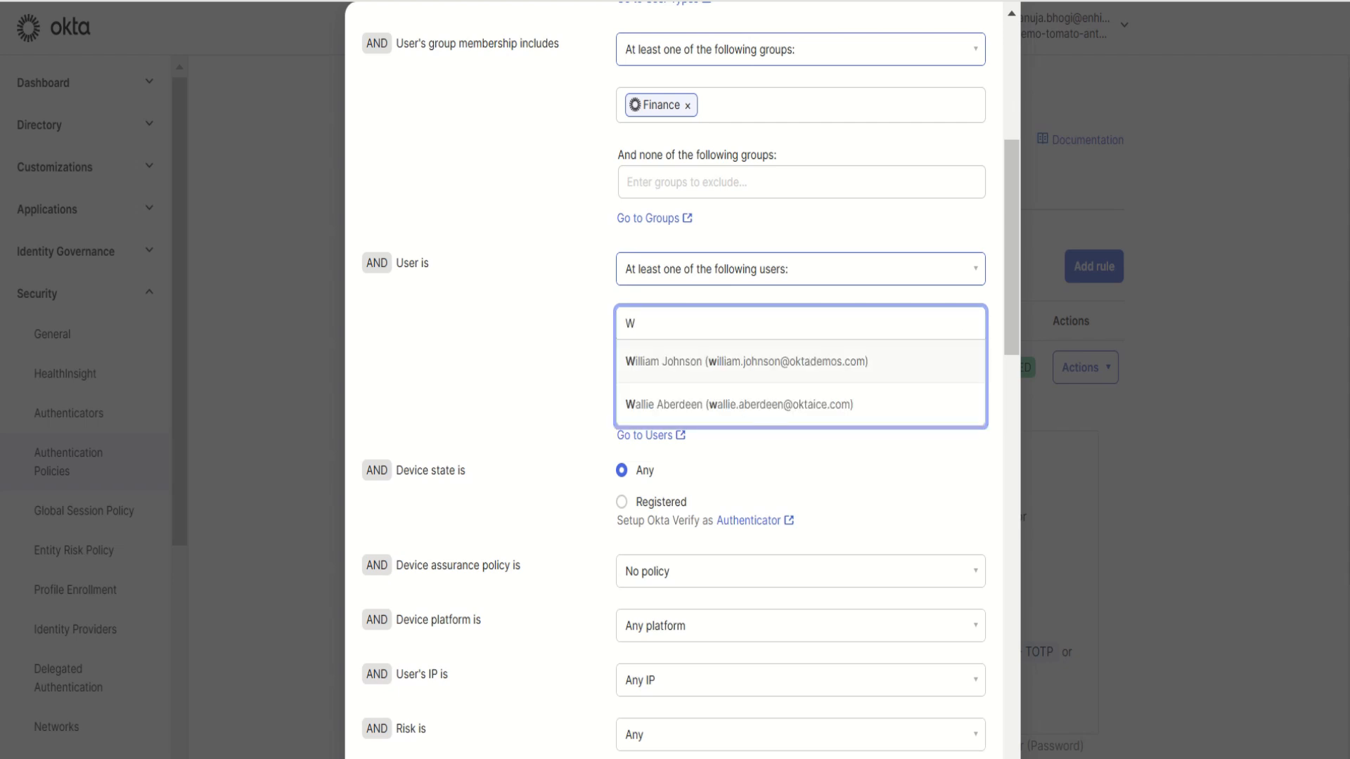
left_click(746, 362)
scroll(675, 380, "down", 3)
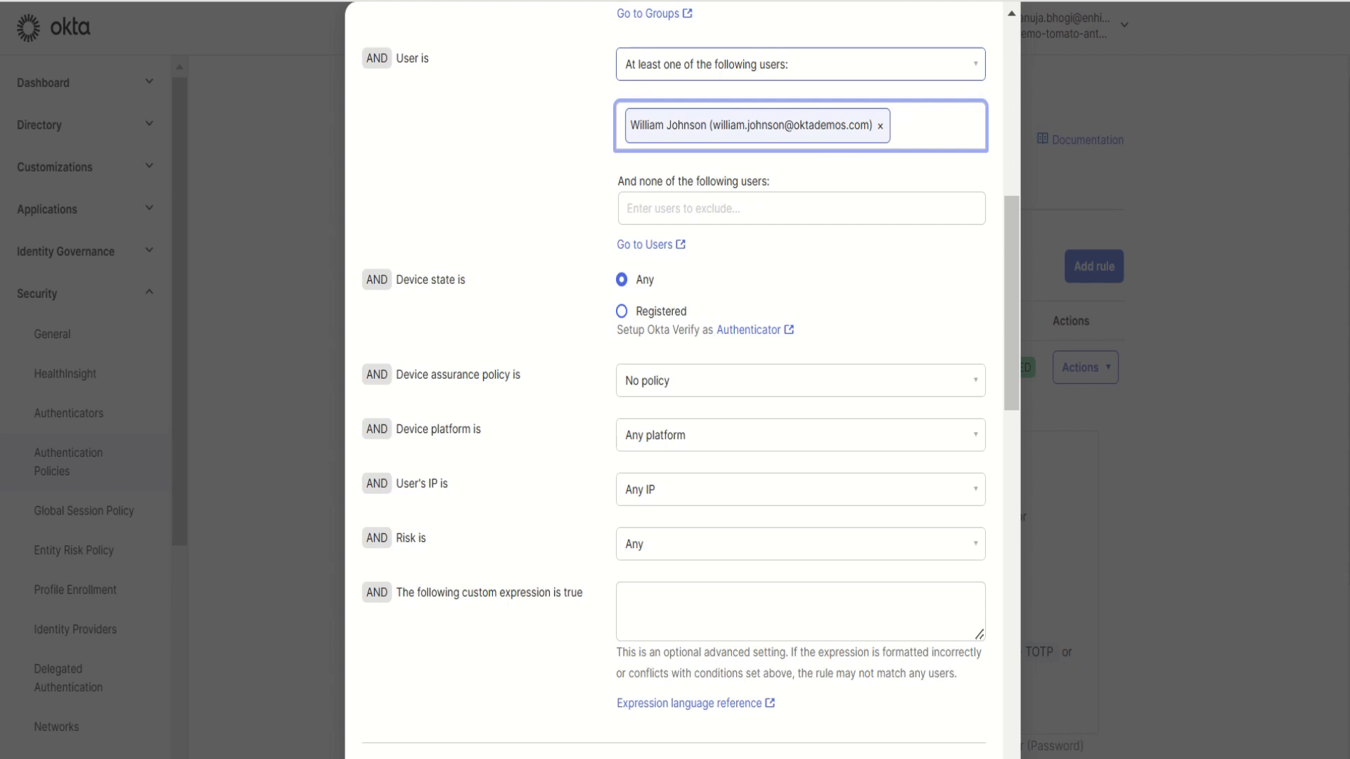
Step: Require the device state to be Registered
left_click(621, 311)
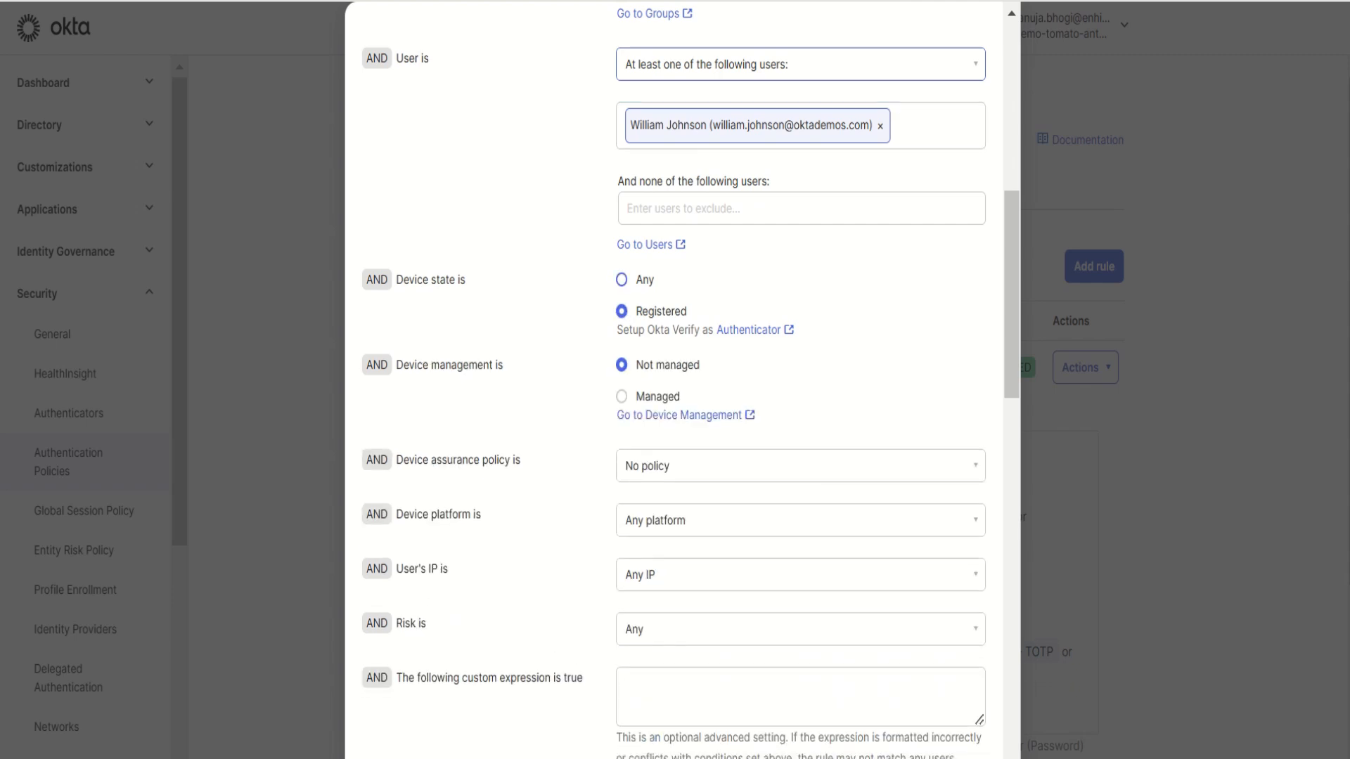
left_click(621, 280)
left_click(622, 312)
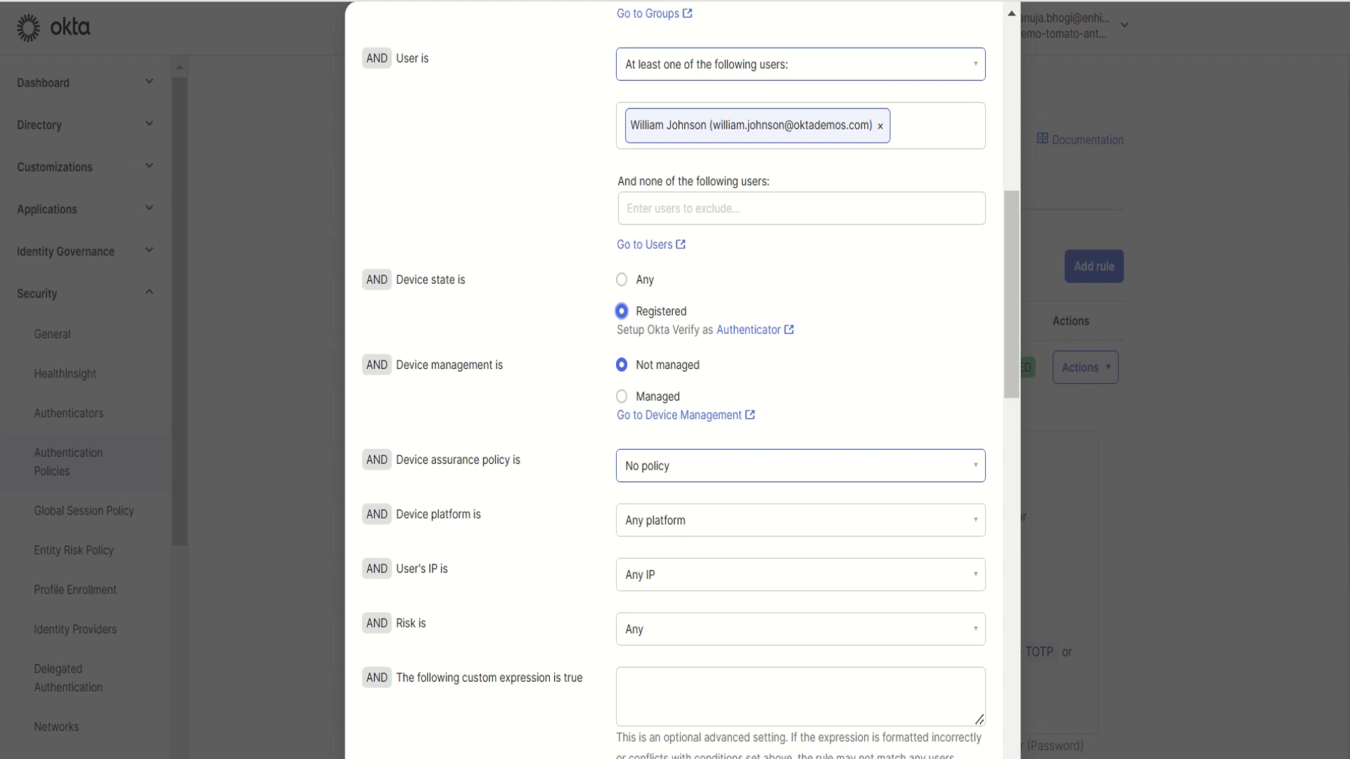
key("Tab")
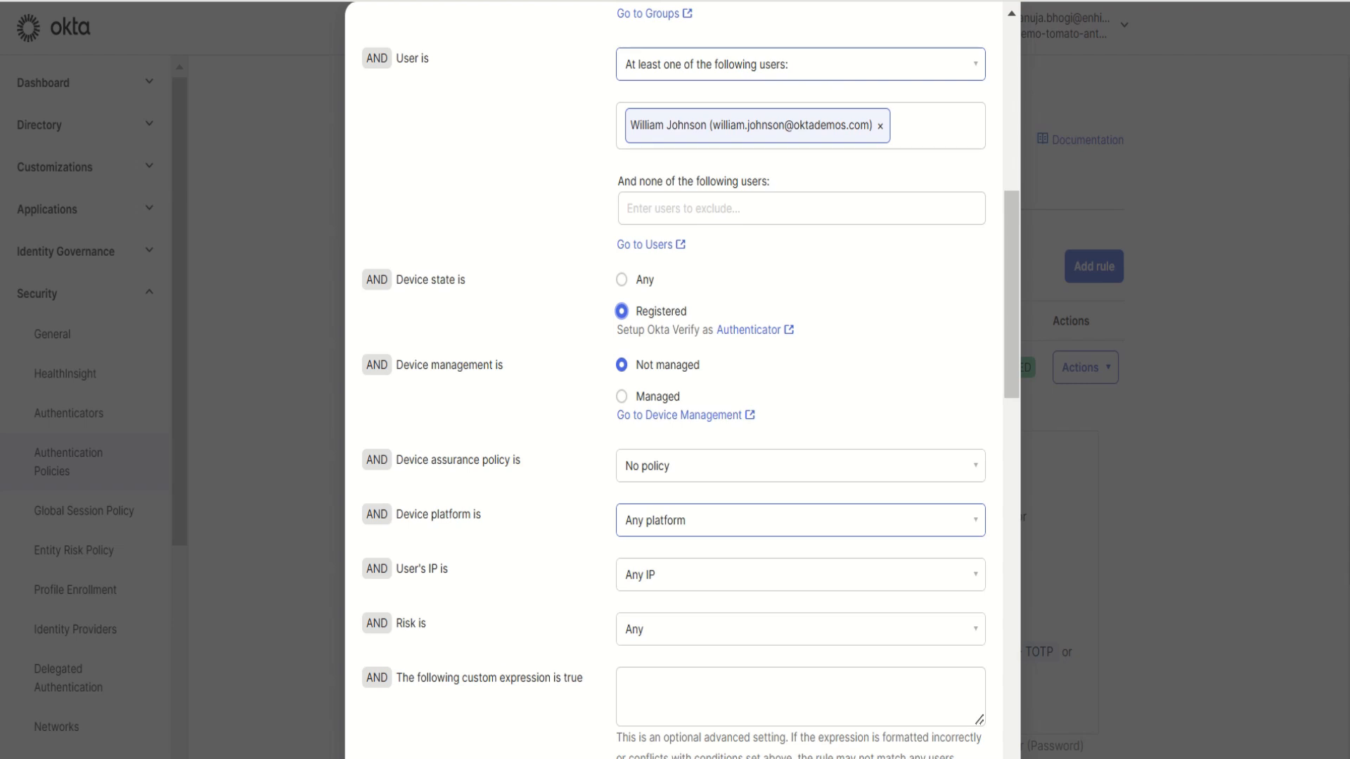
Step: Restrict the device assurance condition to any of the listed device assurance policies
left_click(800, 466)
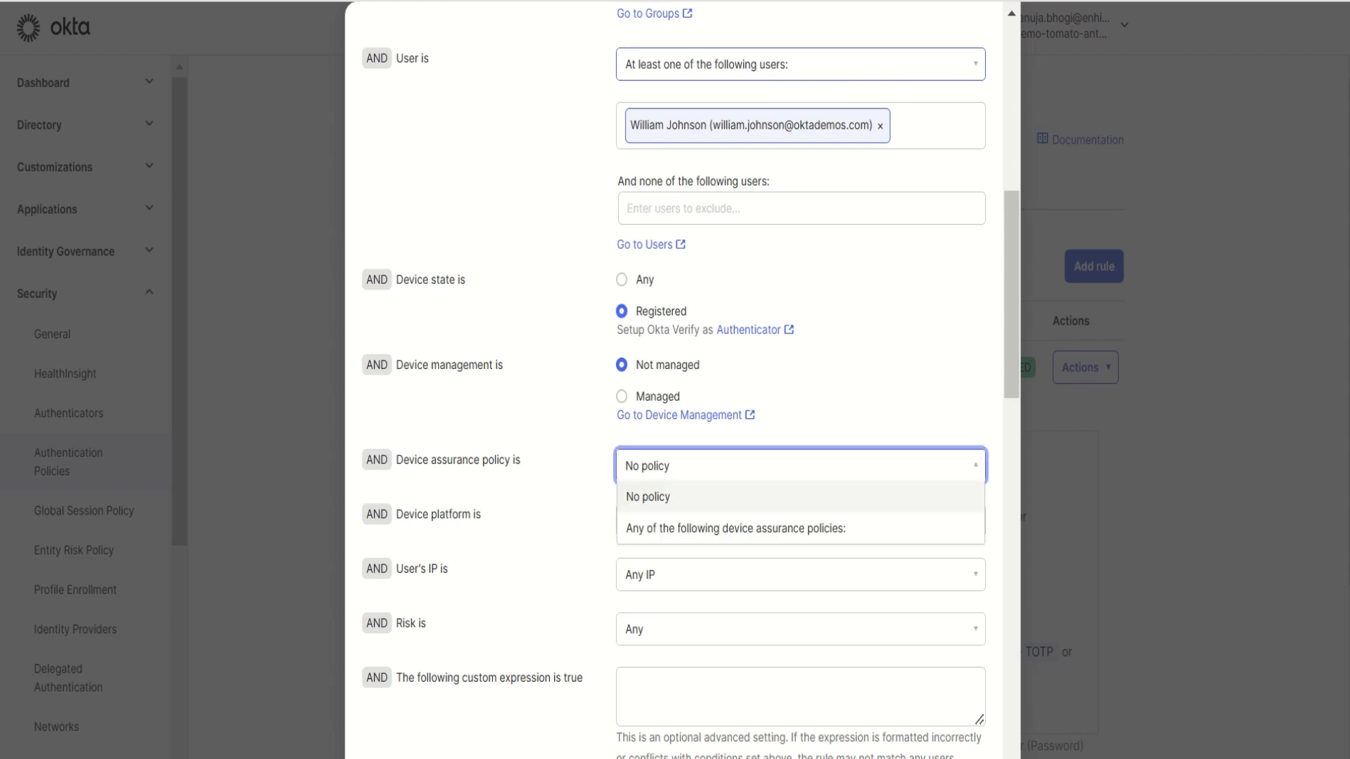
left_click(735, 529)
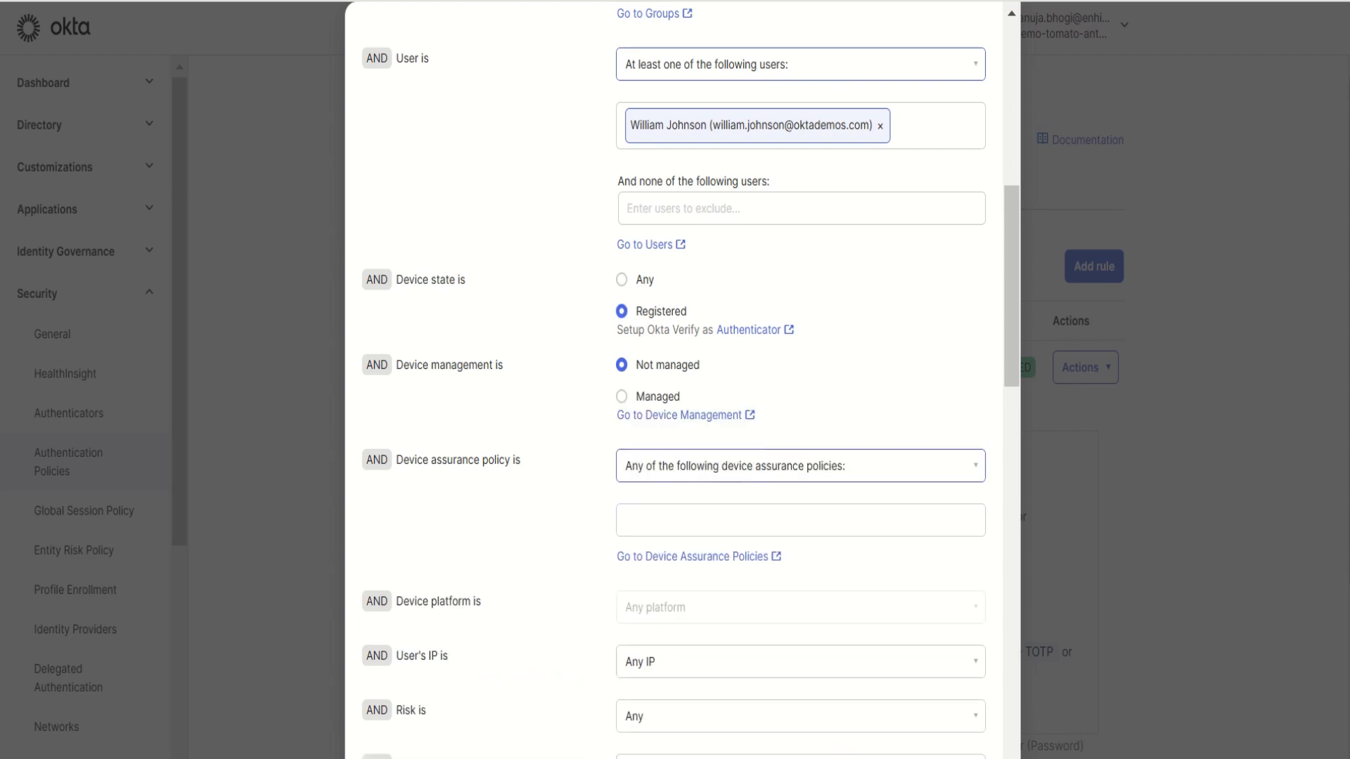
scroll(800, 520, "down", 1)
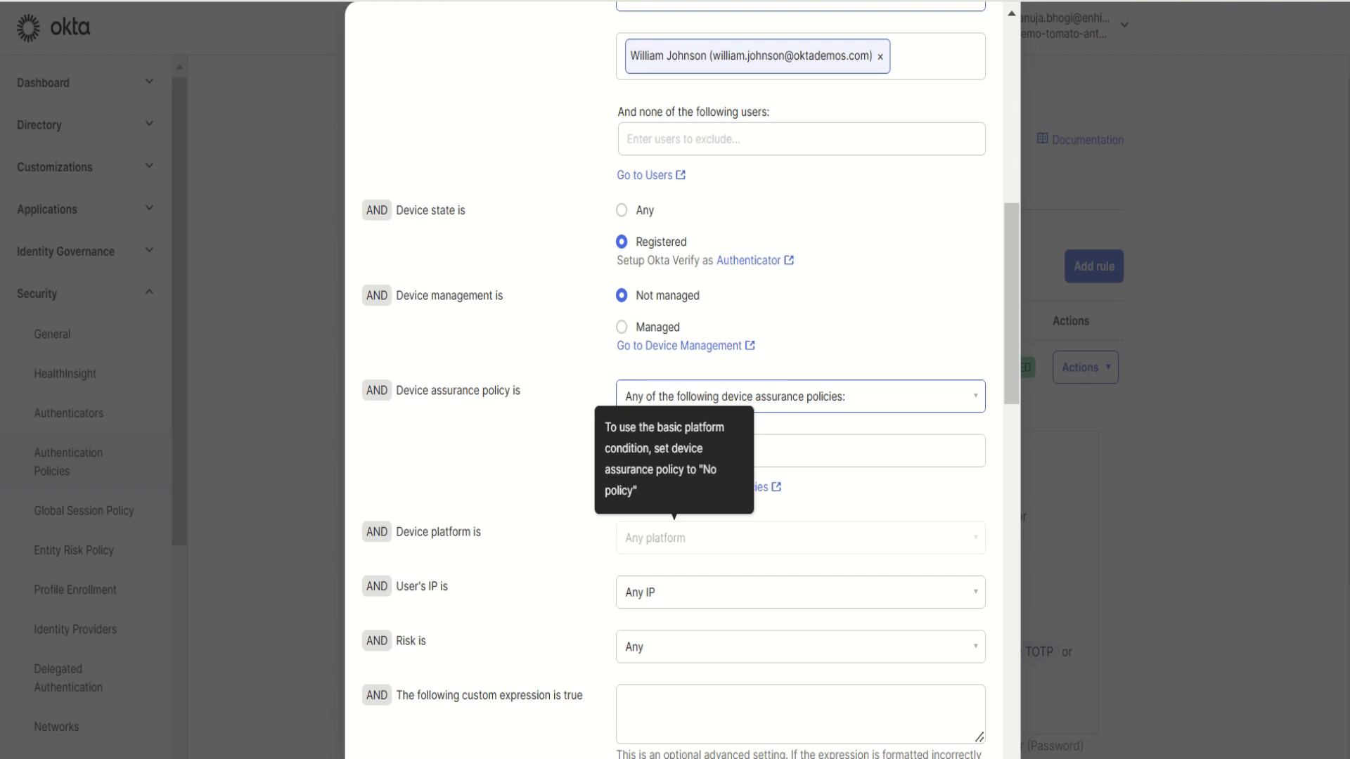
scroll(674, 457, "down", 2)
Step: Leave user IP and risk level at Any and the custom expression empty
left_click(702, 443)
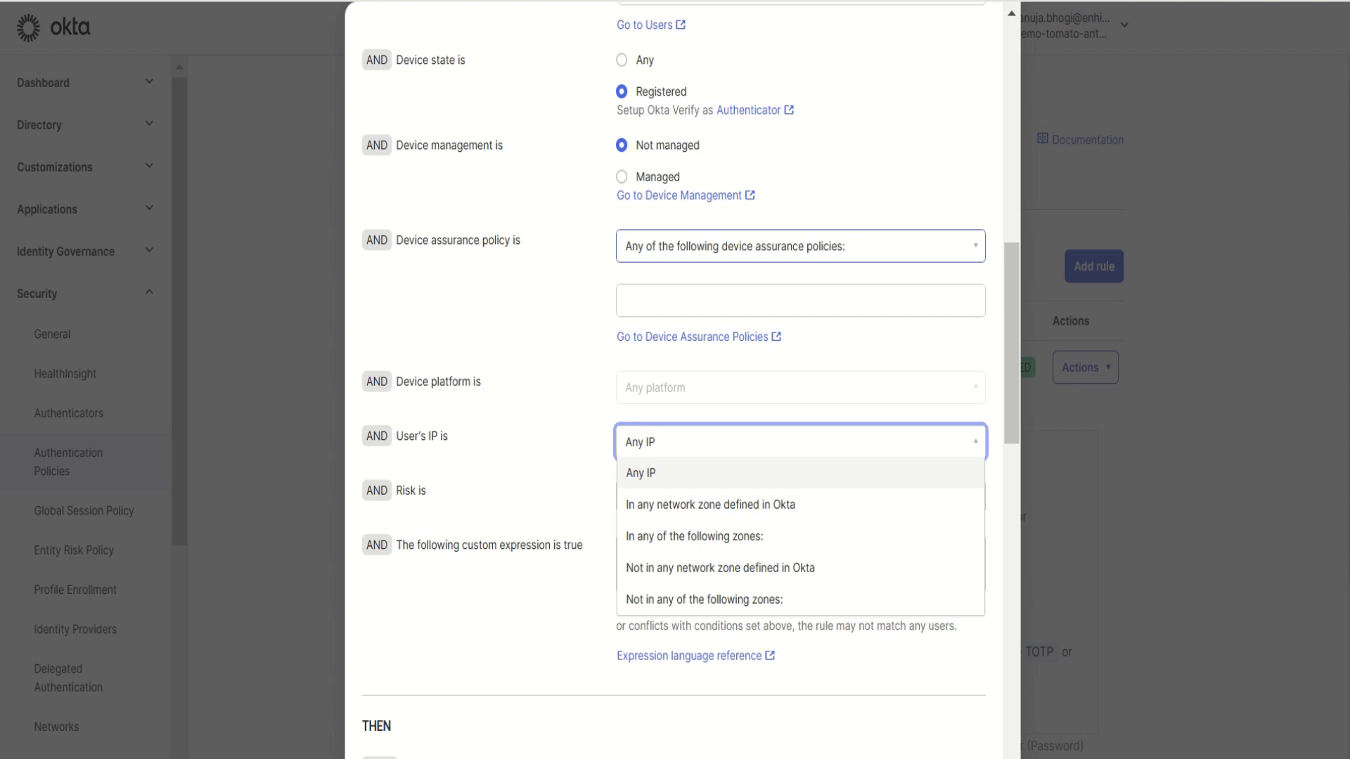
scroll(506, 492, "down", 1)
left_click(506, 492)
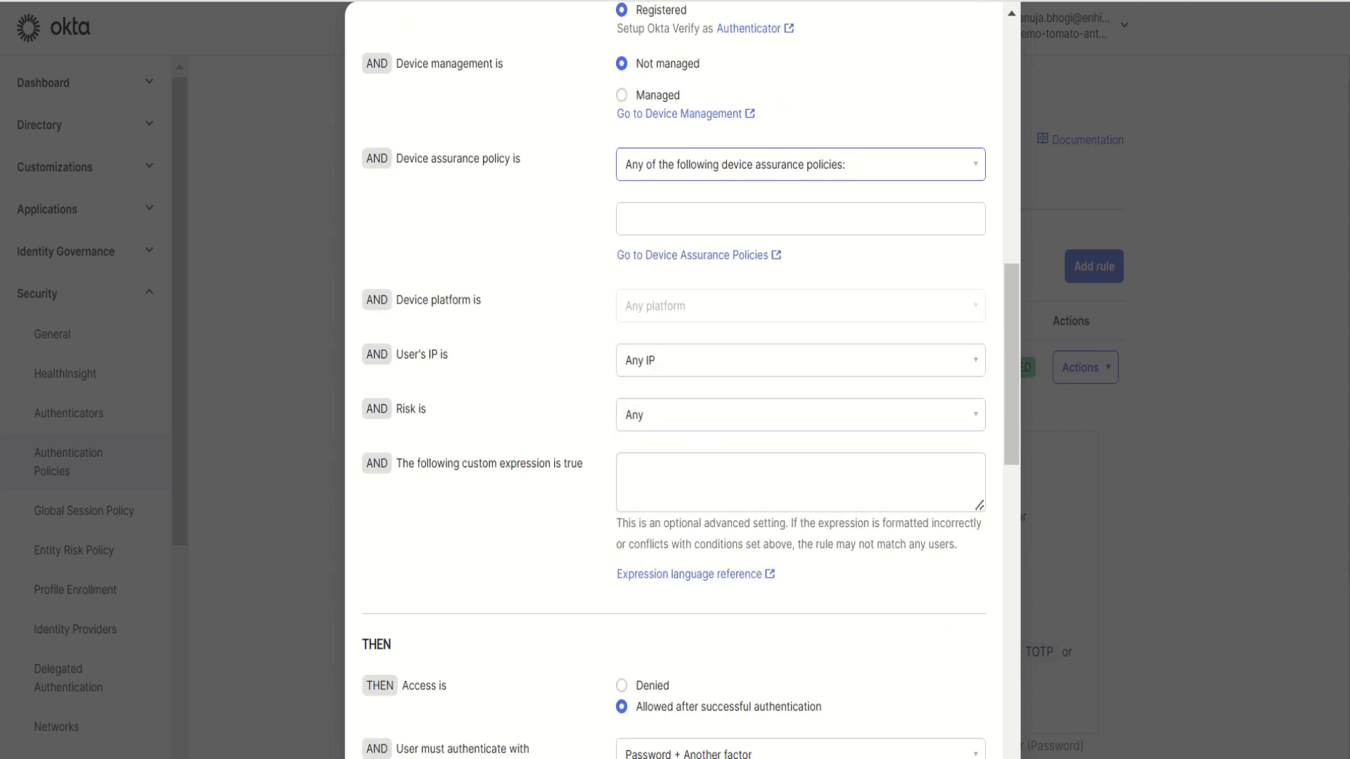
left_click(800, 414)
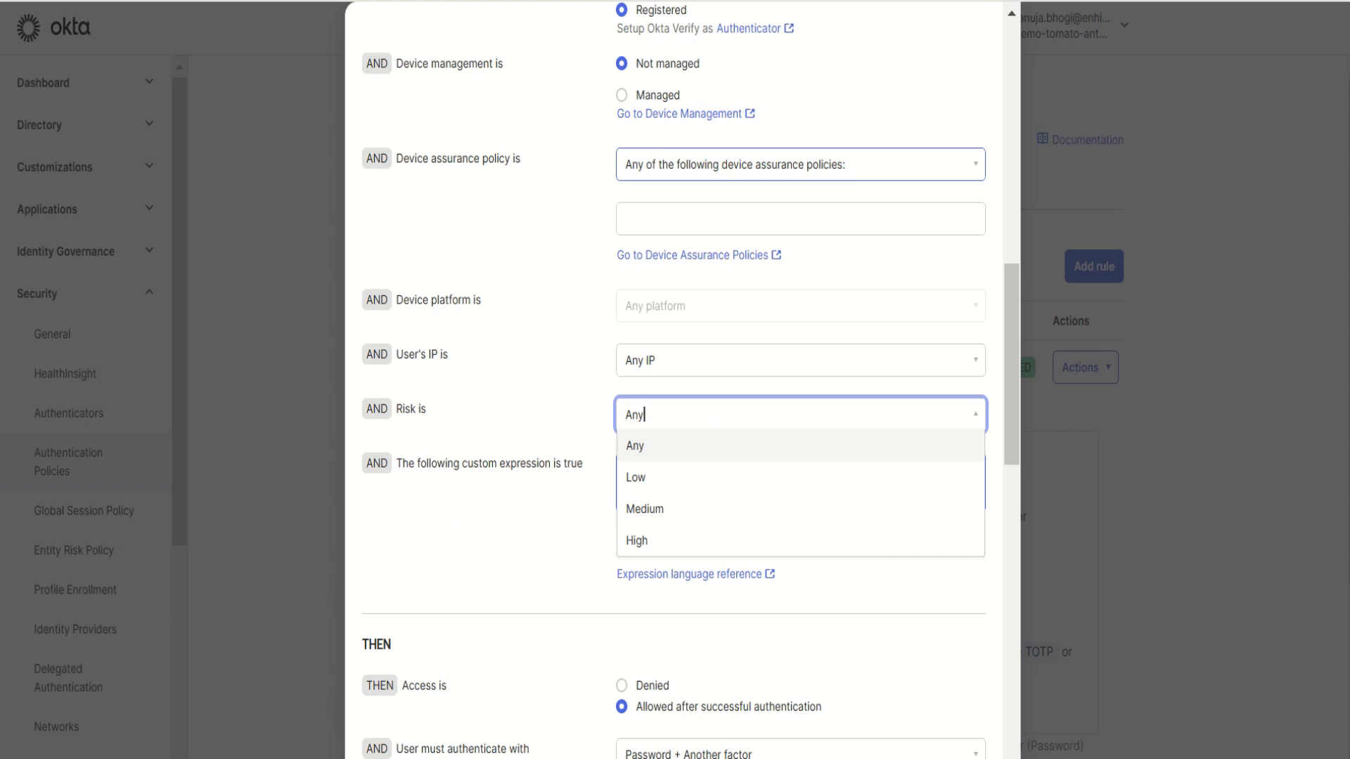
left_click(520, 516)
left_click(759, 482)
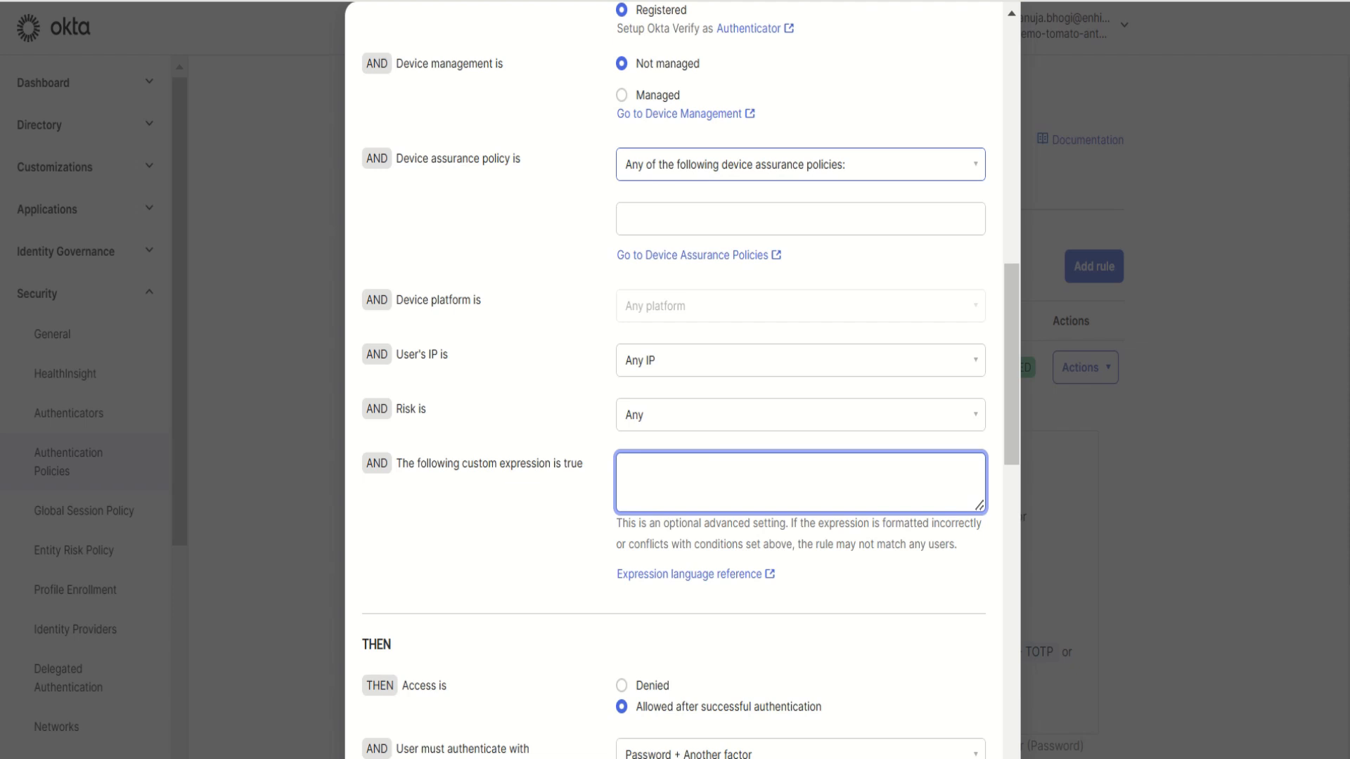
scroll(675, 394, "down", 2)
left_click(485, 415)
scroll(675, 394, "down", 2)
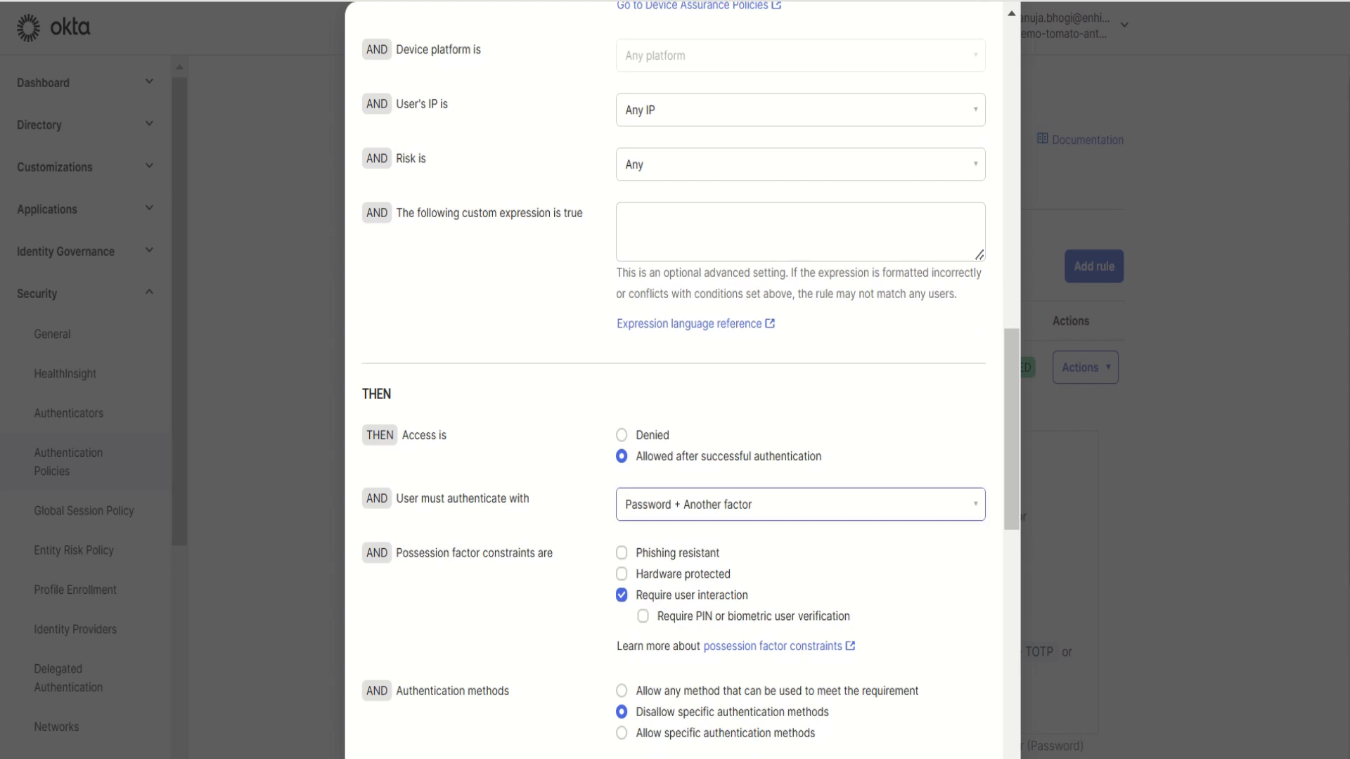
Step: Keep Password + Another factor, requiring phishing-resistant, hardware-protected possession factors with PIN or biometric verification
left_click(799, 505)
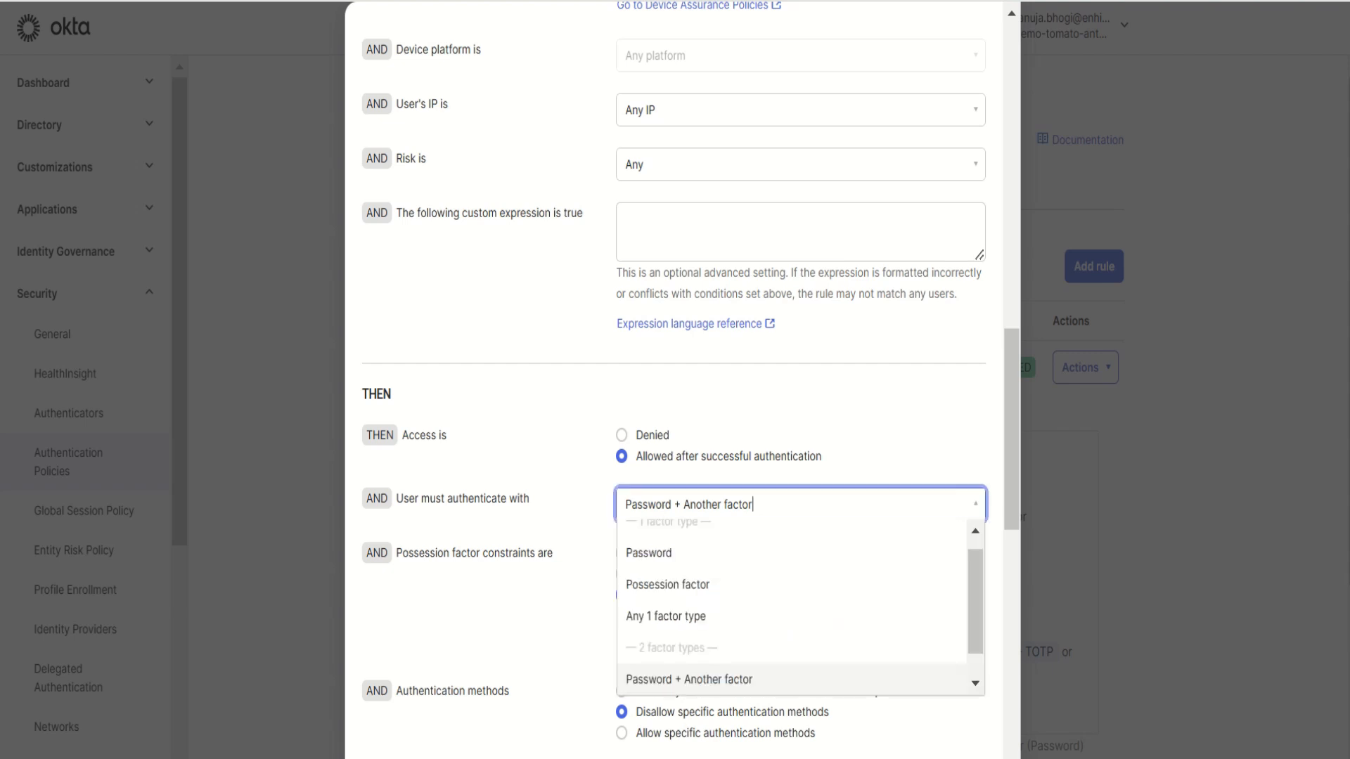
scroll(793, 562, "up", 1)
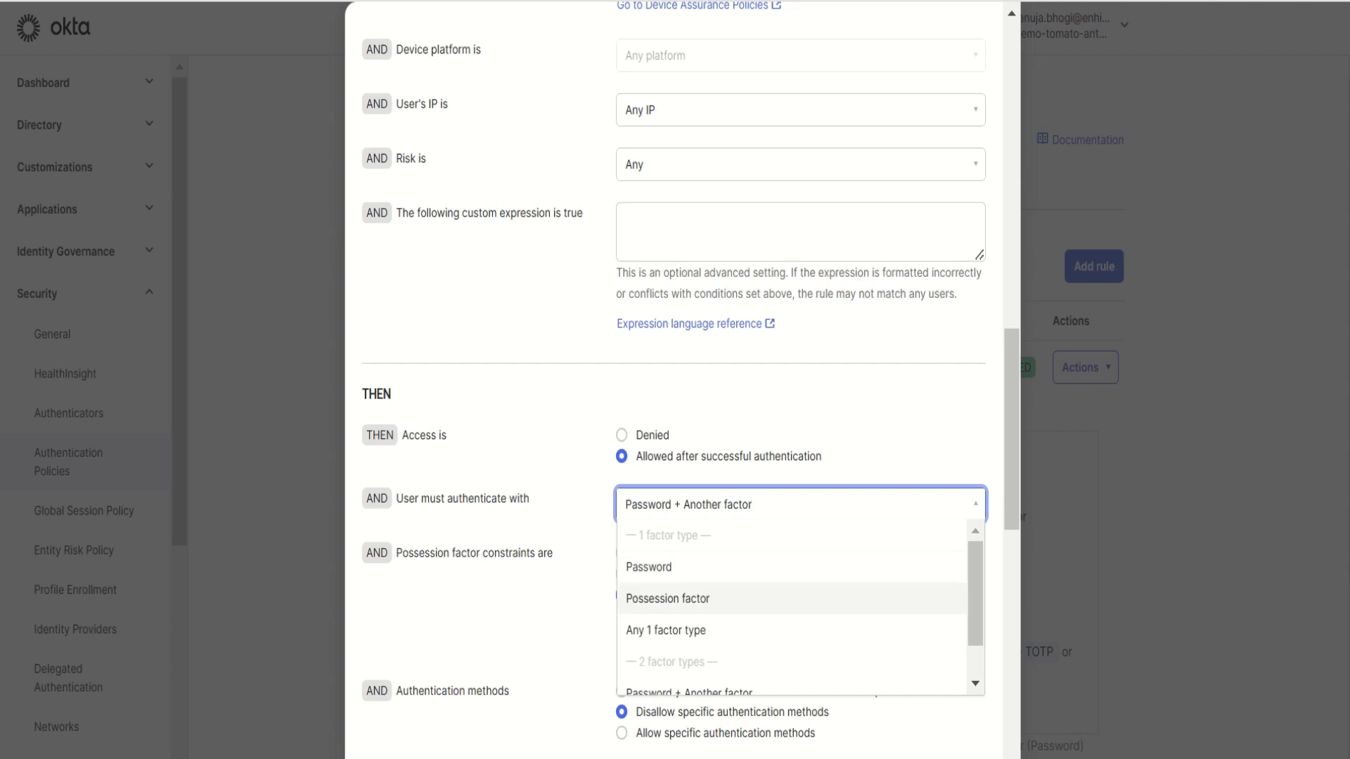
scroll(792, 624, "down", 1)
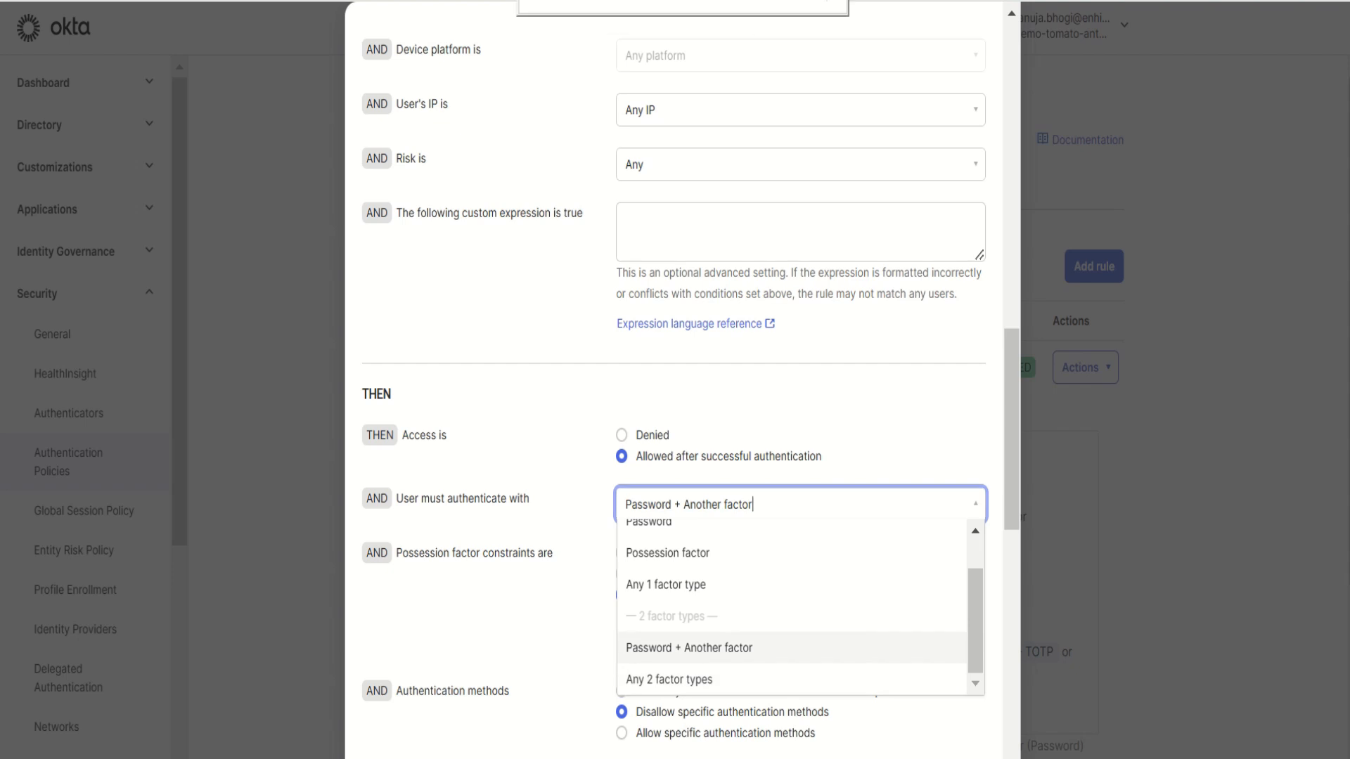
left_click(689, 648)
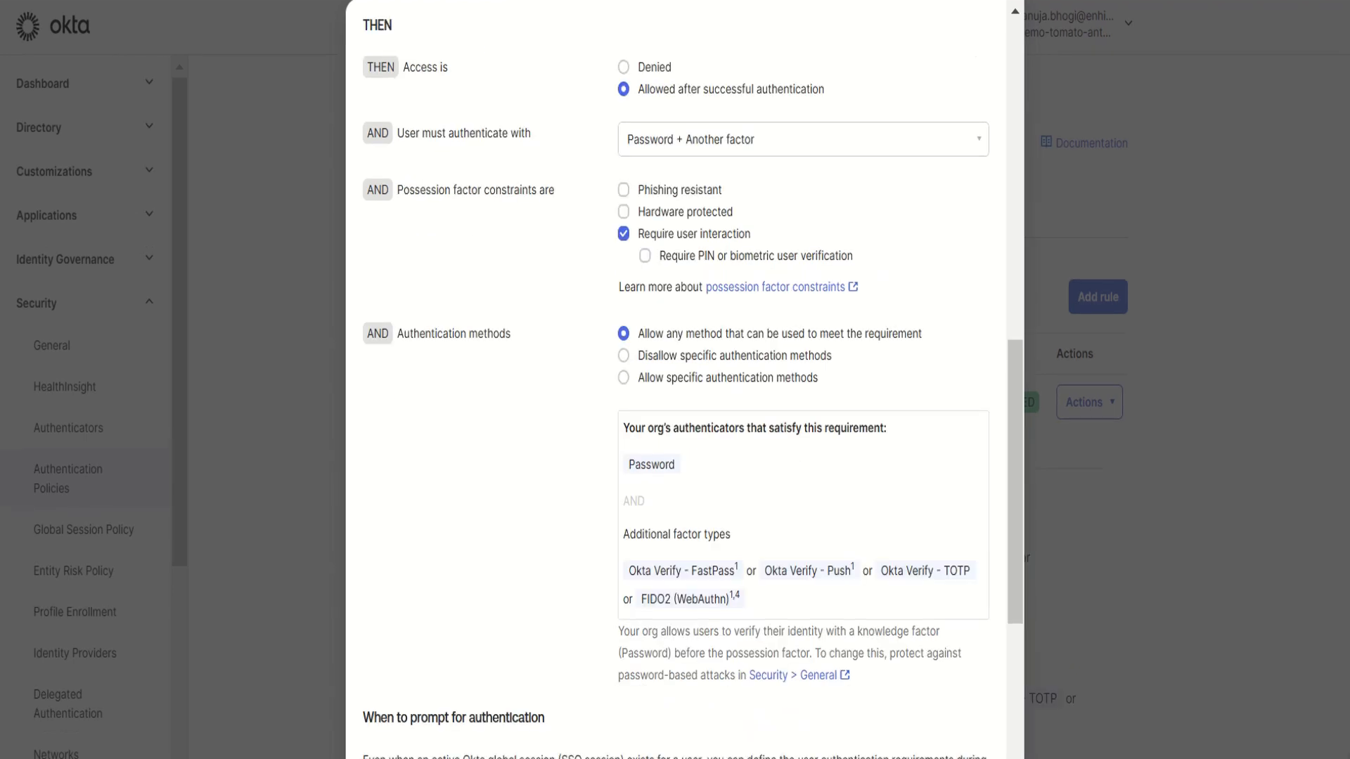
left_click(623, 190)
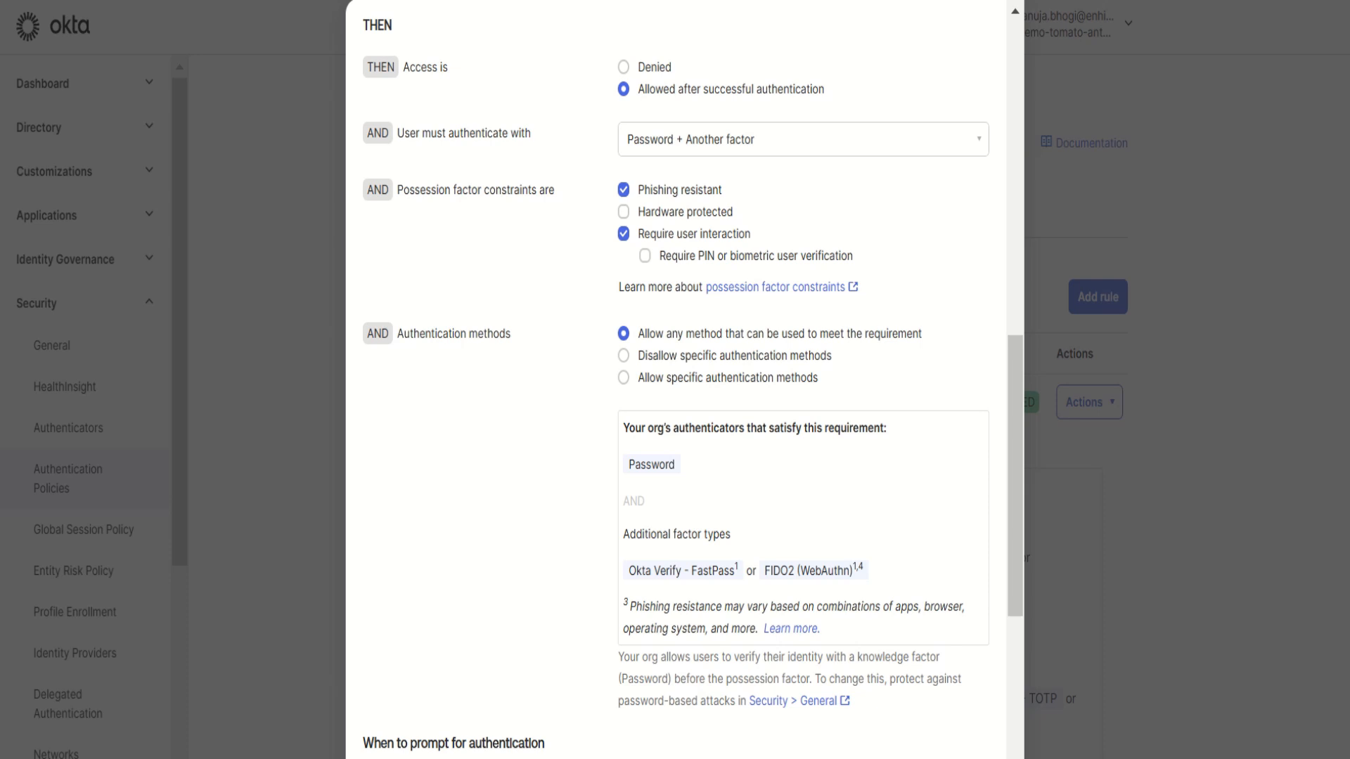
left_click(624, 212)
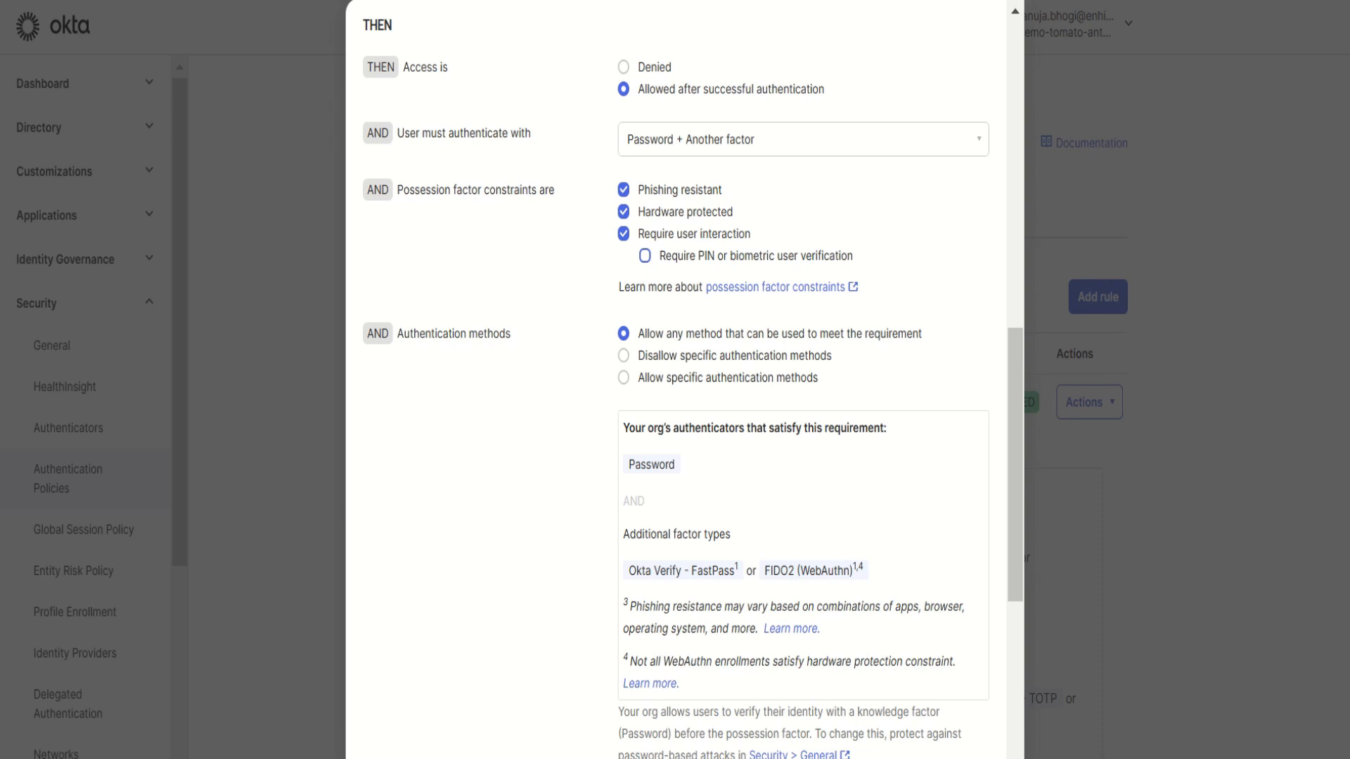
left_click(645, 256)
scroll(674, 380, "down", 1)
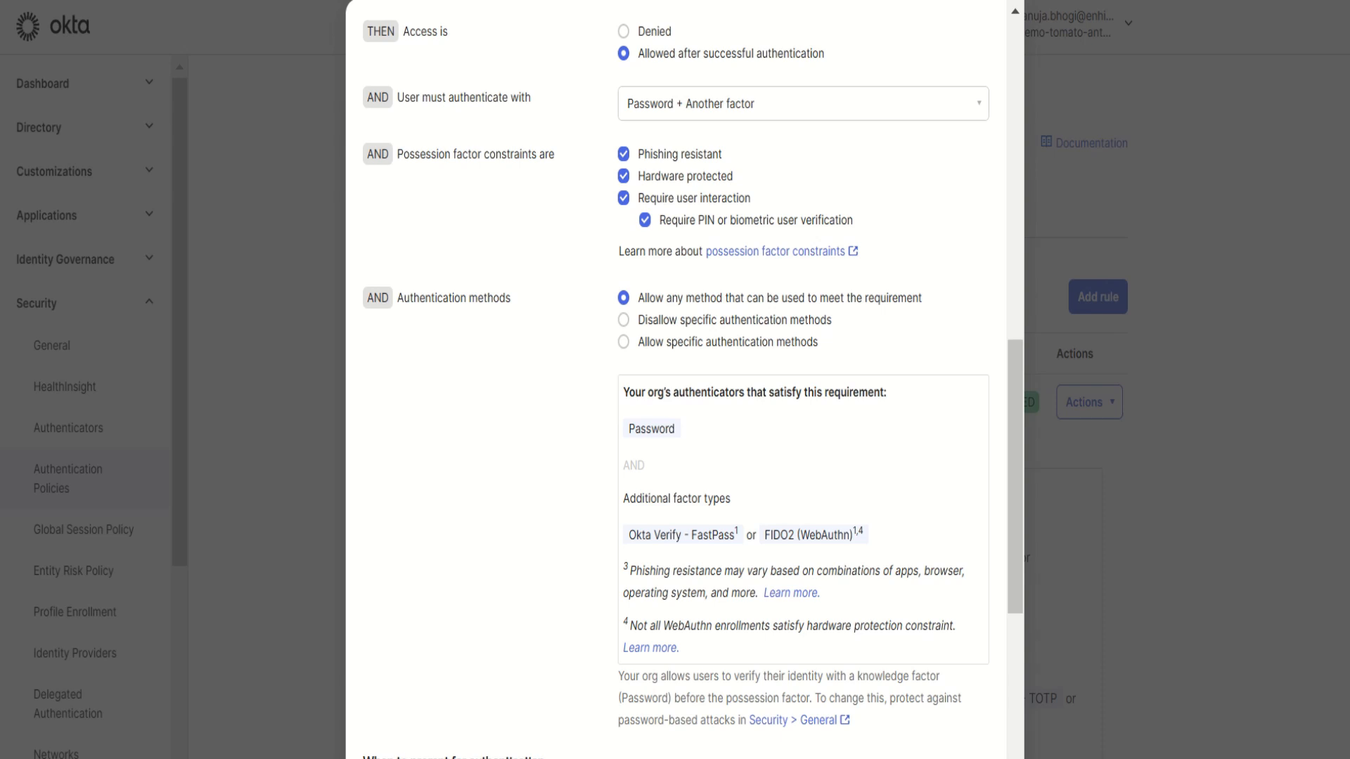
Step: Switch authentication methods to 'Allow specific authentication methods', leaving the methods list empty
left_click(624, 320)
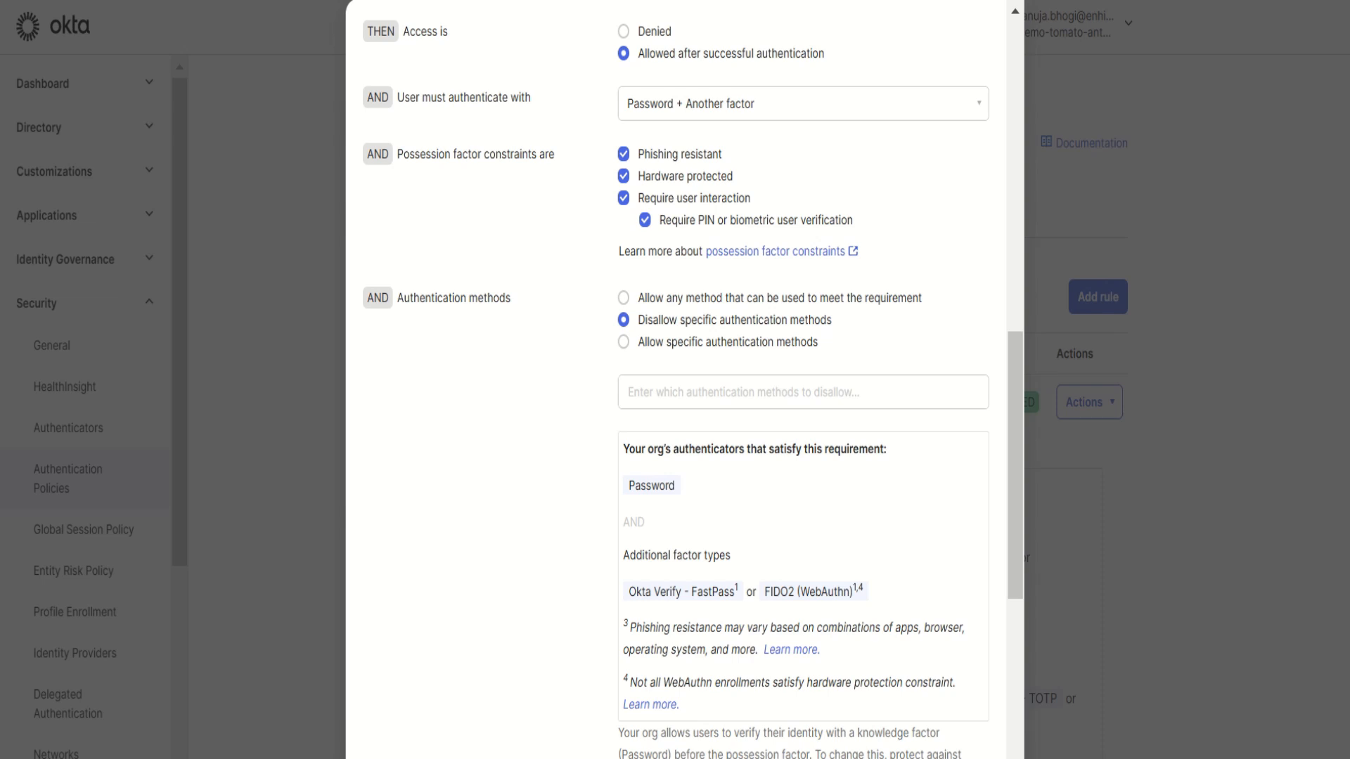
left_click(624, 342)
left_click(803, 392)
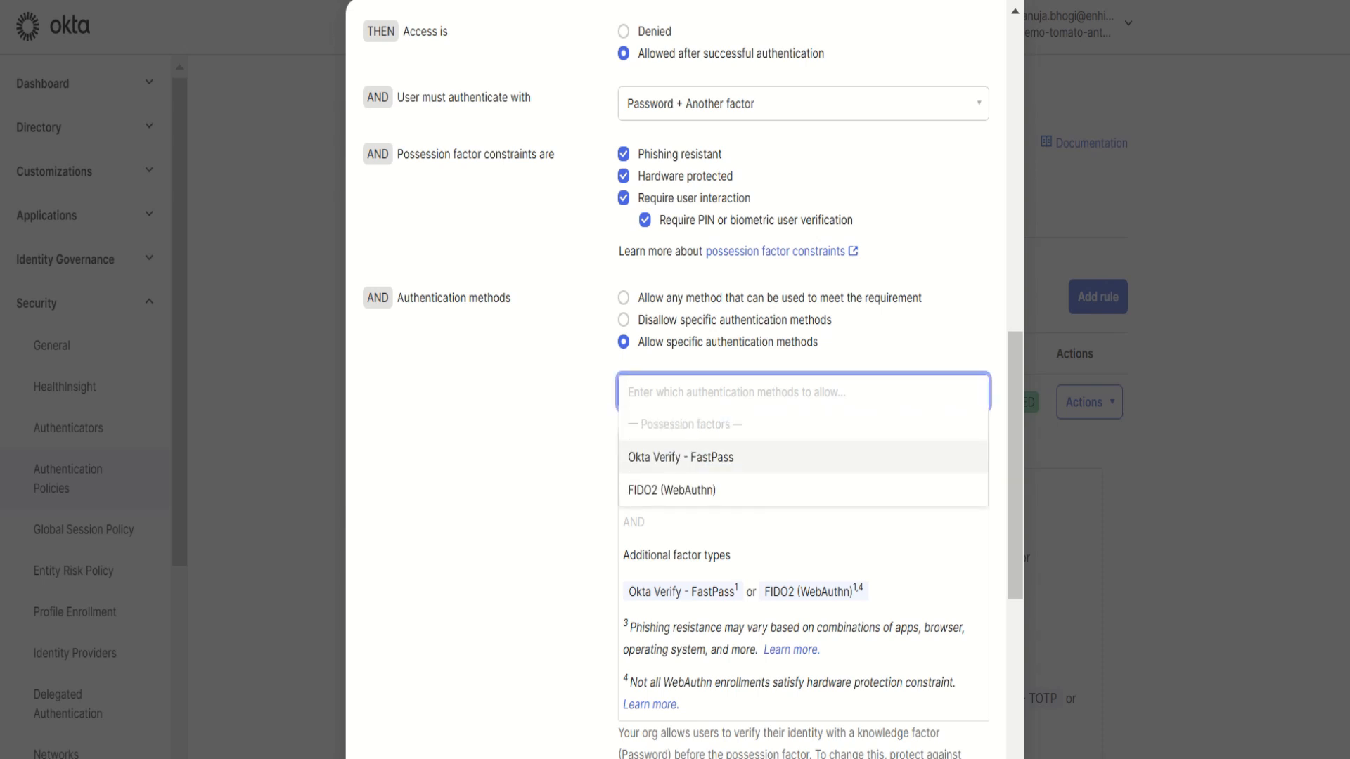
left_click(492, 440)
scroll(492, 439, "down", 3)
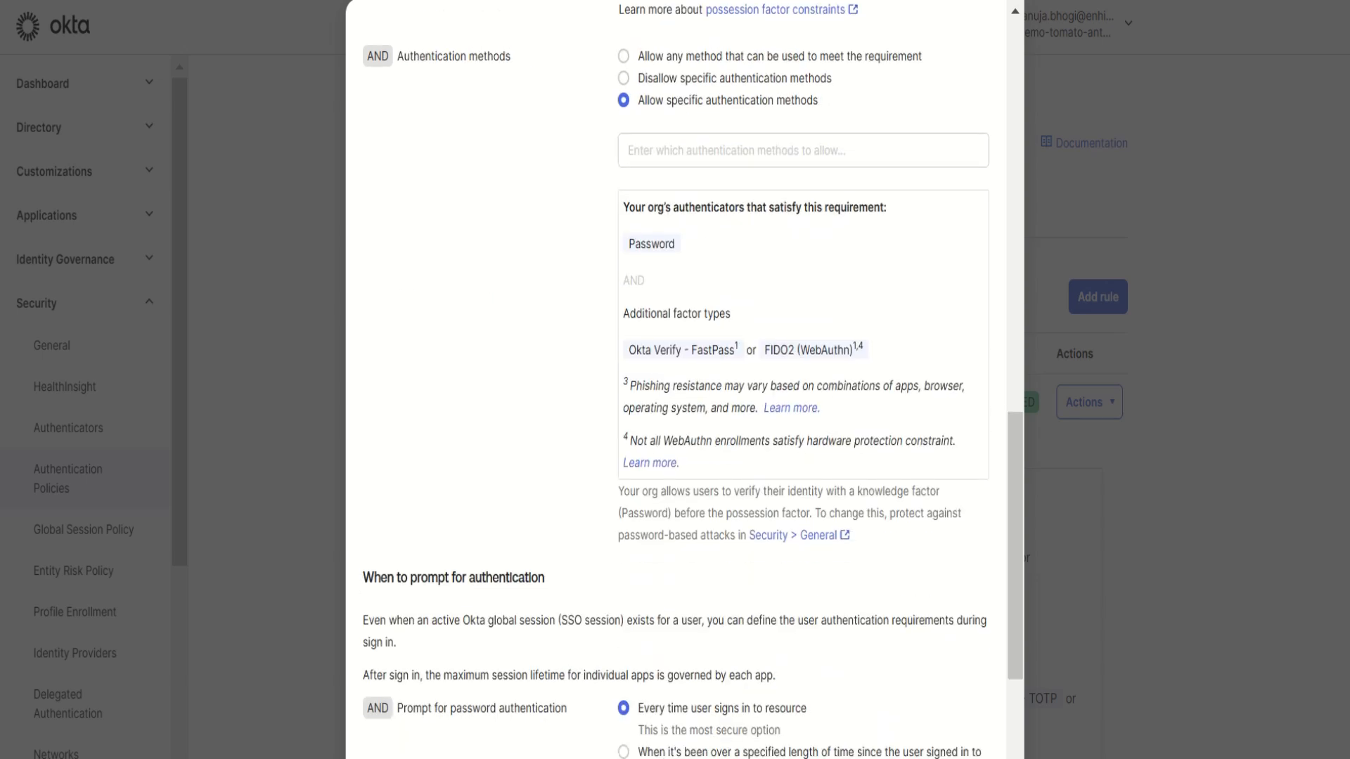
scroll(692, 380, "down", 2)
scroll(692, 380, "down", 1)
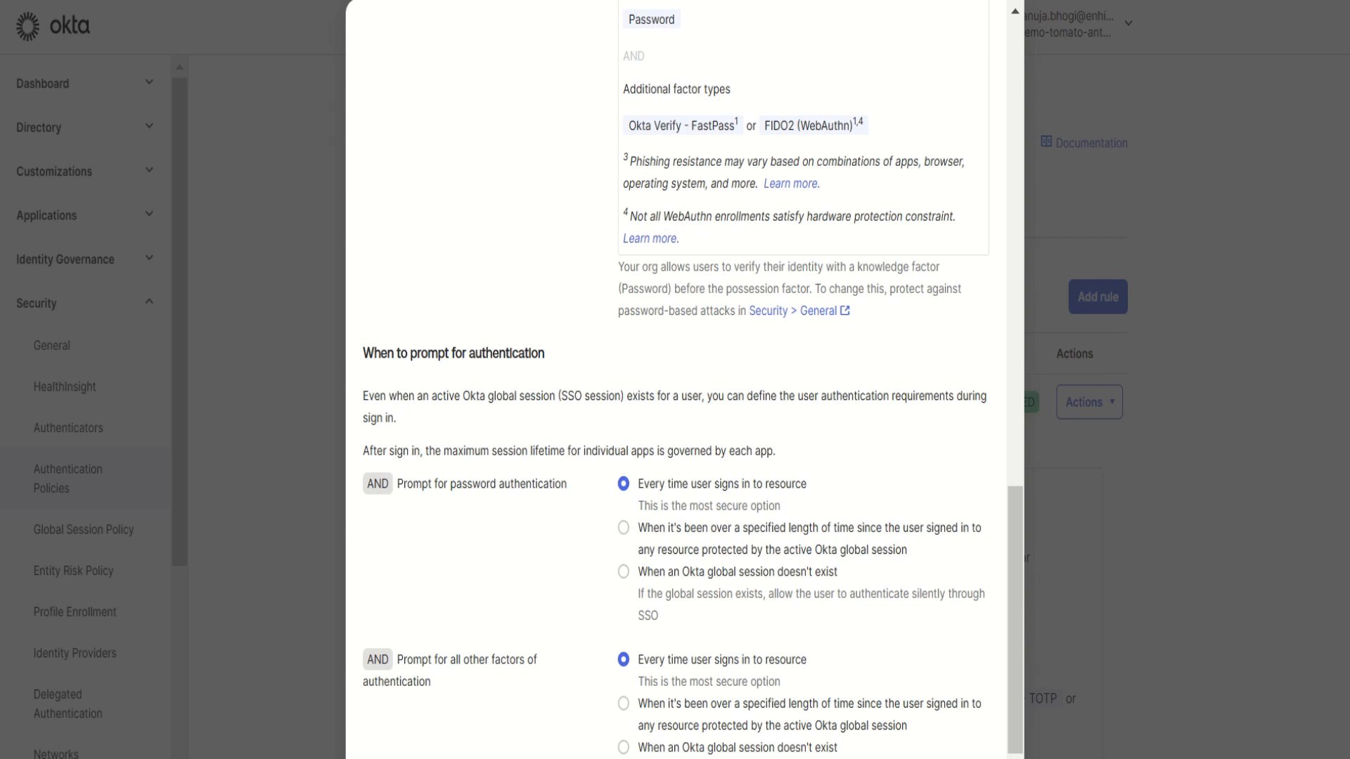
Step: Switch the rule's password and other-factor prompts to ask only without a global session
left_click(623, 527)
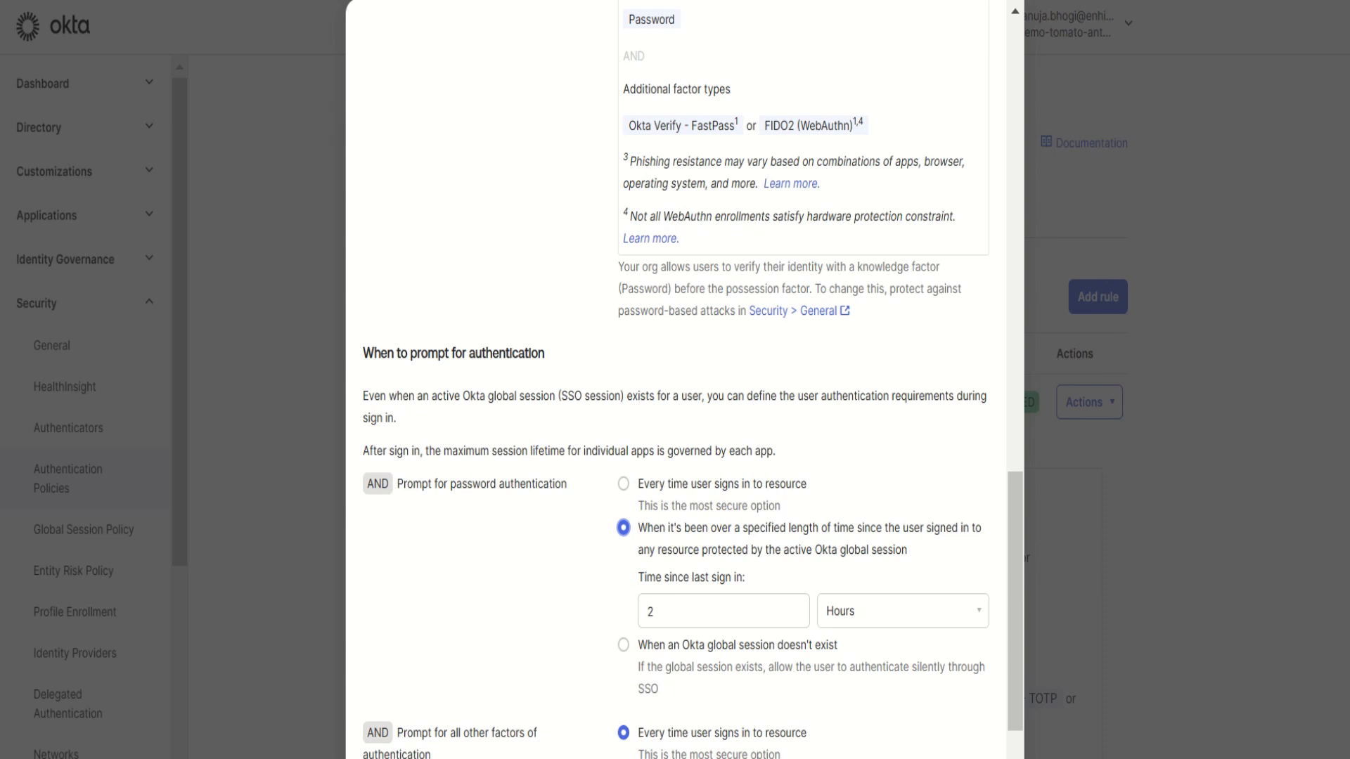
scroll(624, 563, "down", 1)
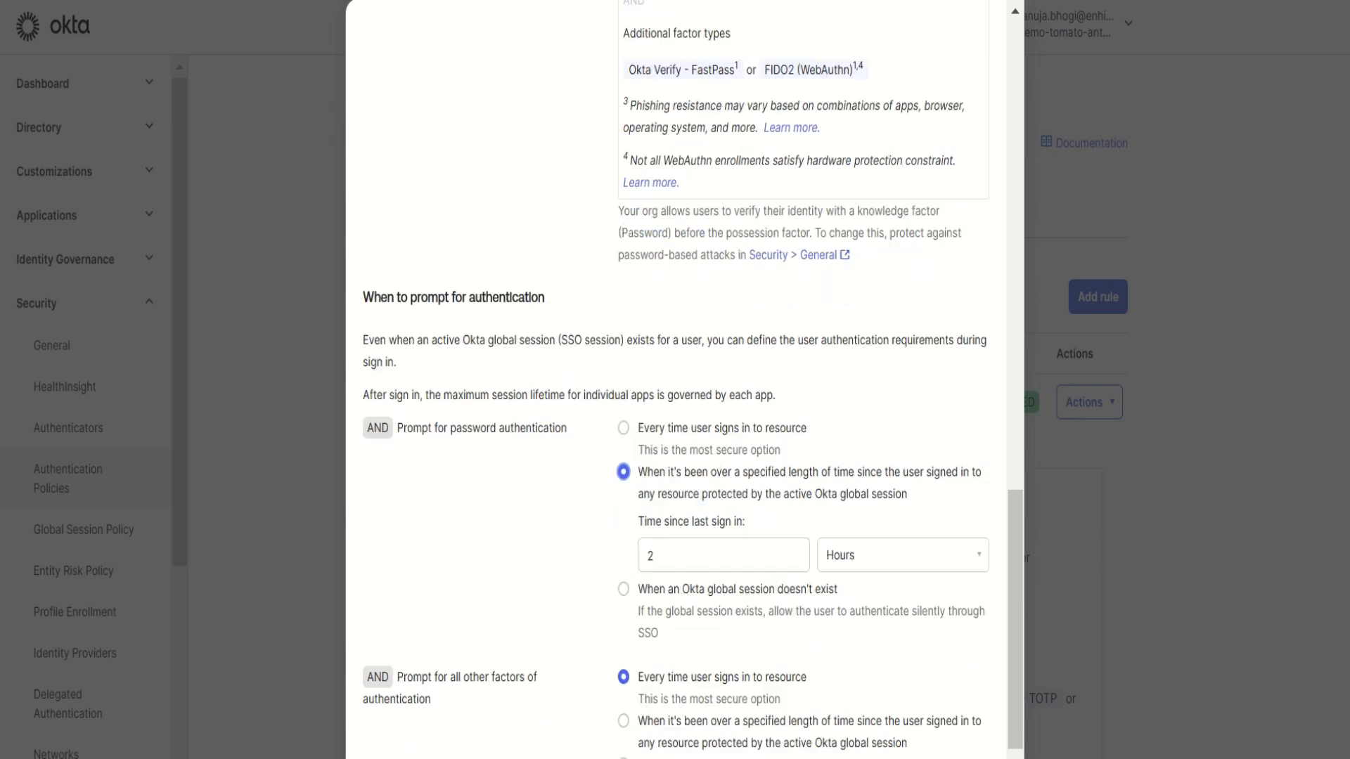
left_click(624, 563)
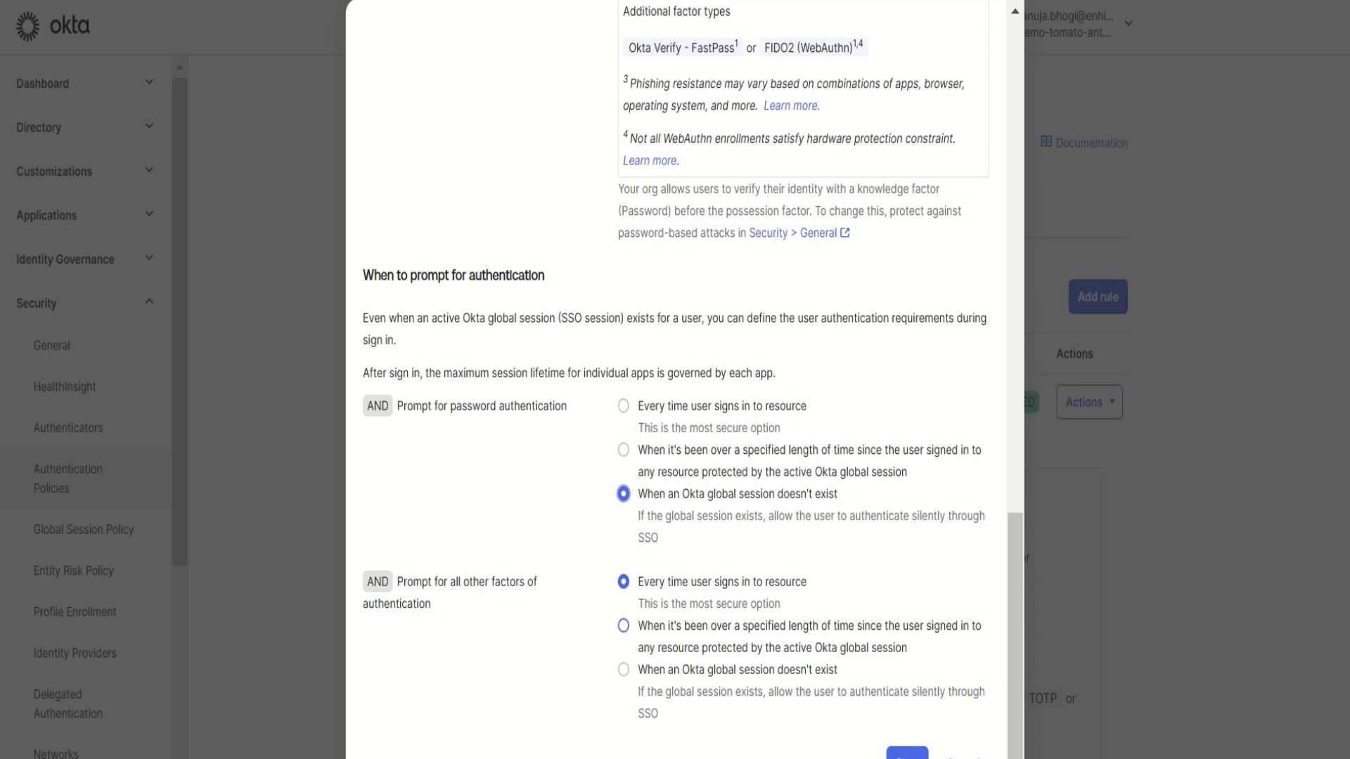
left_click(622, 625)
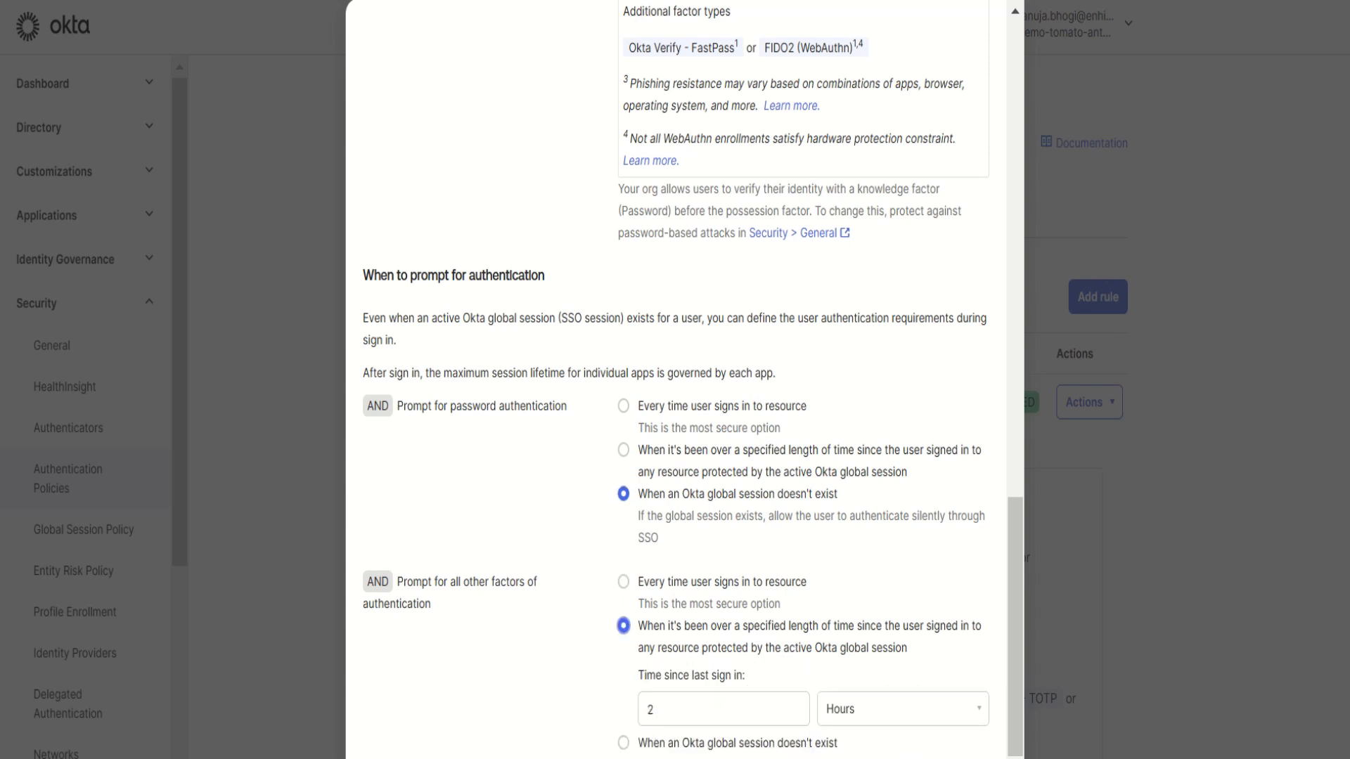
left_click(623, 742)
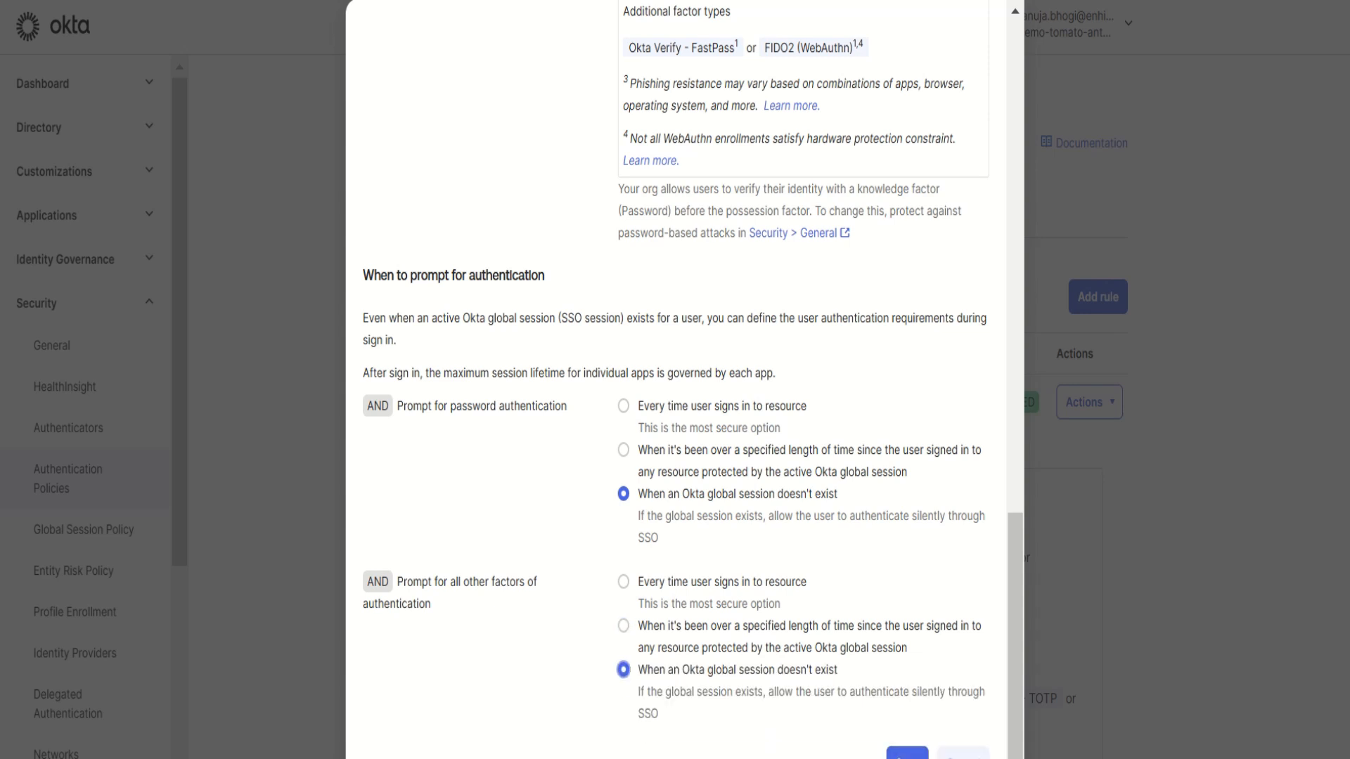
Step: Discard the rule edits and go to the Directory's Groups list
left_click(963, 755)
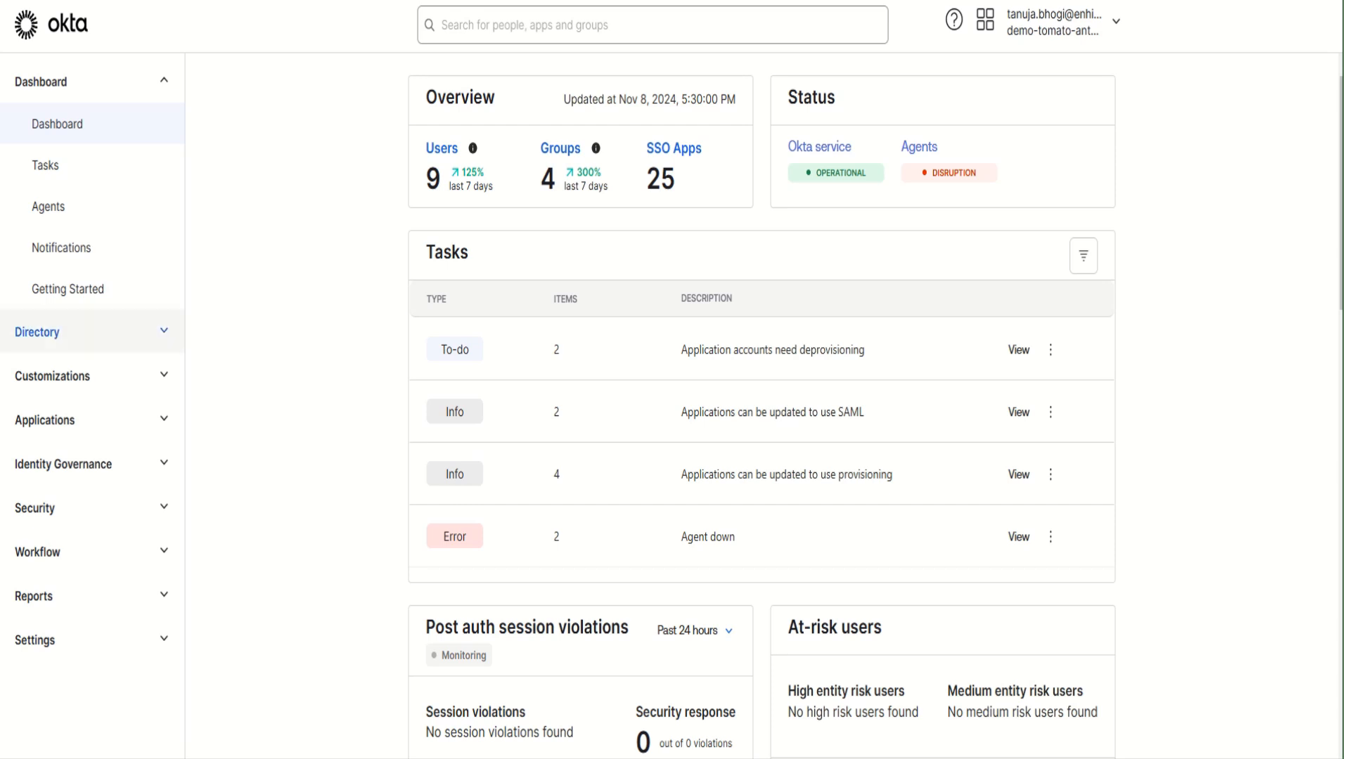
left_click(38, 332)
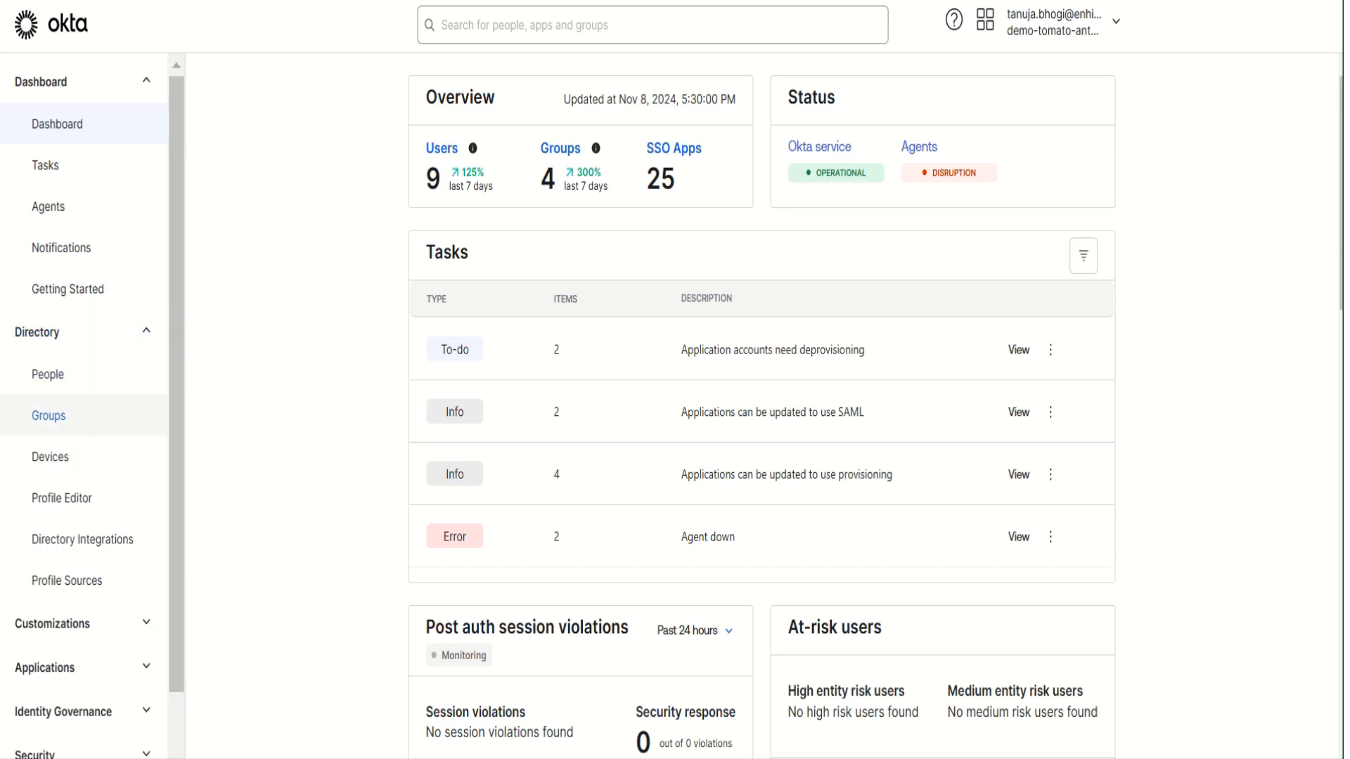
left_click(48, 415)
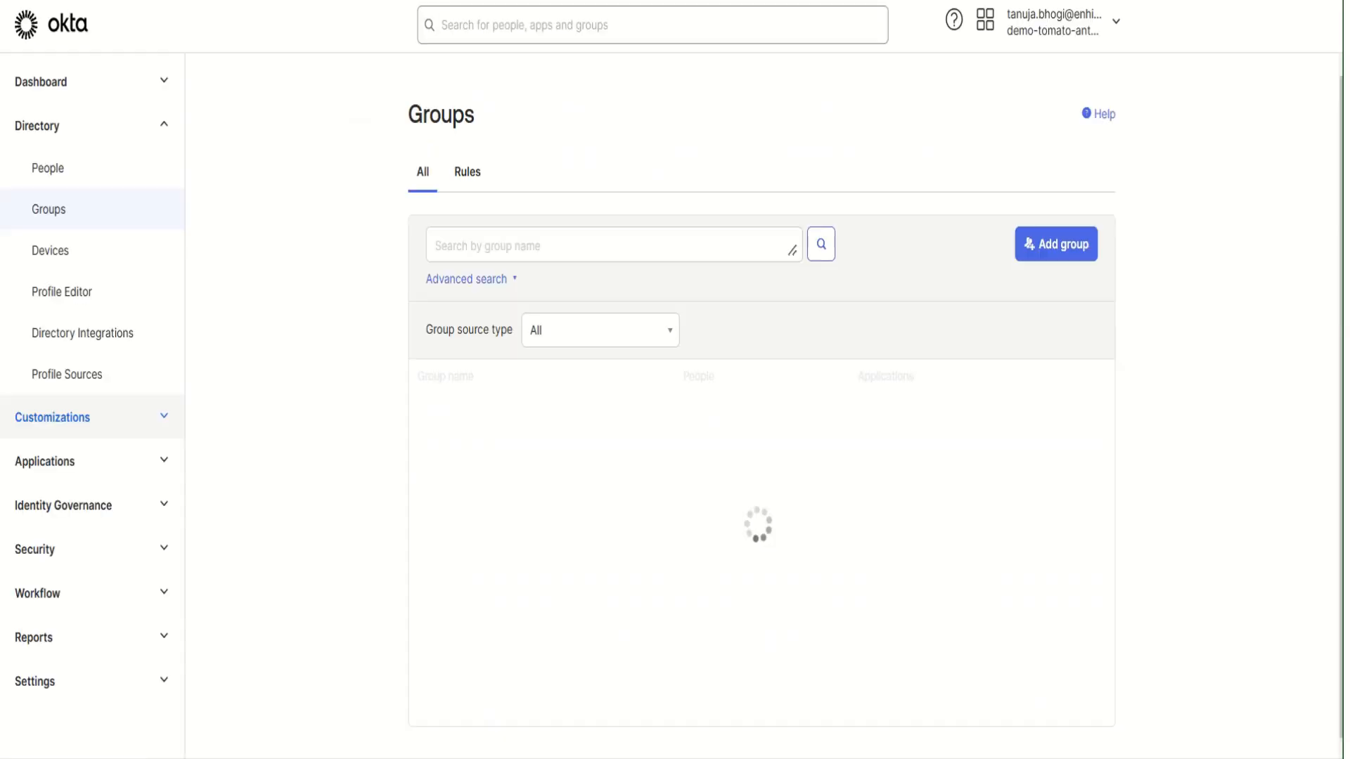
Step: Create a new group named 'Remote Workers'
left_click(1056, 244)
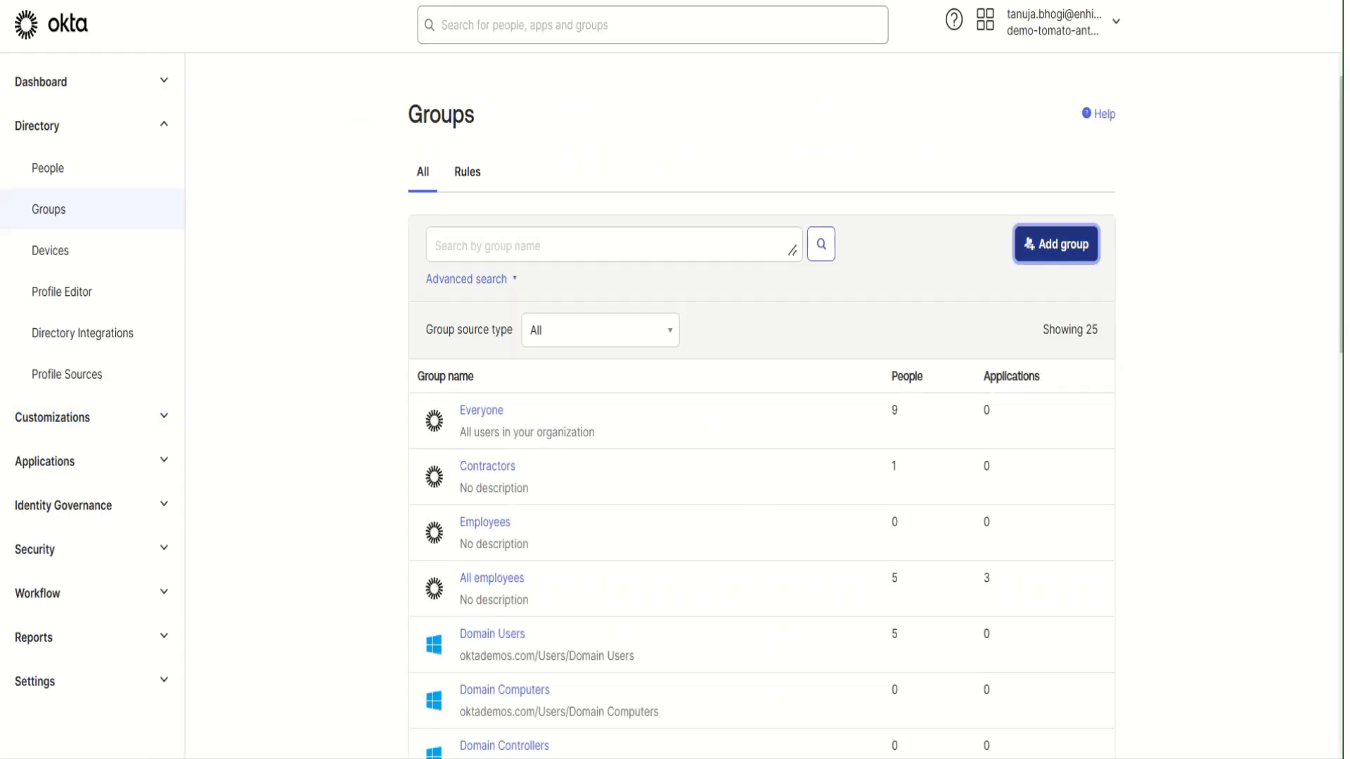
type("Remot")
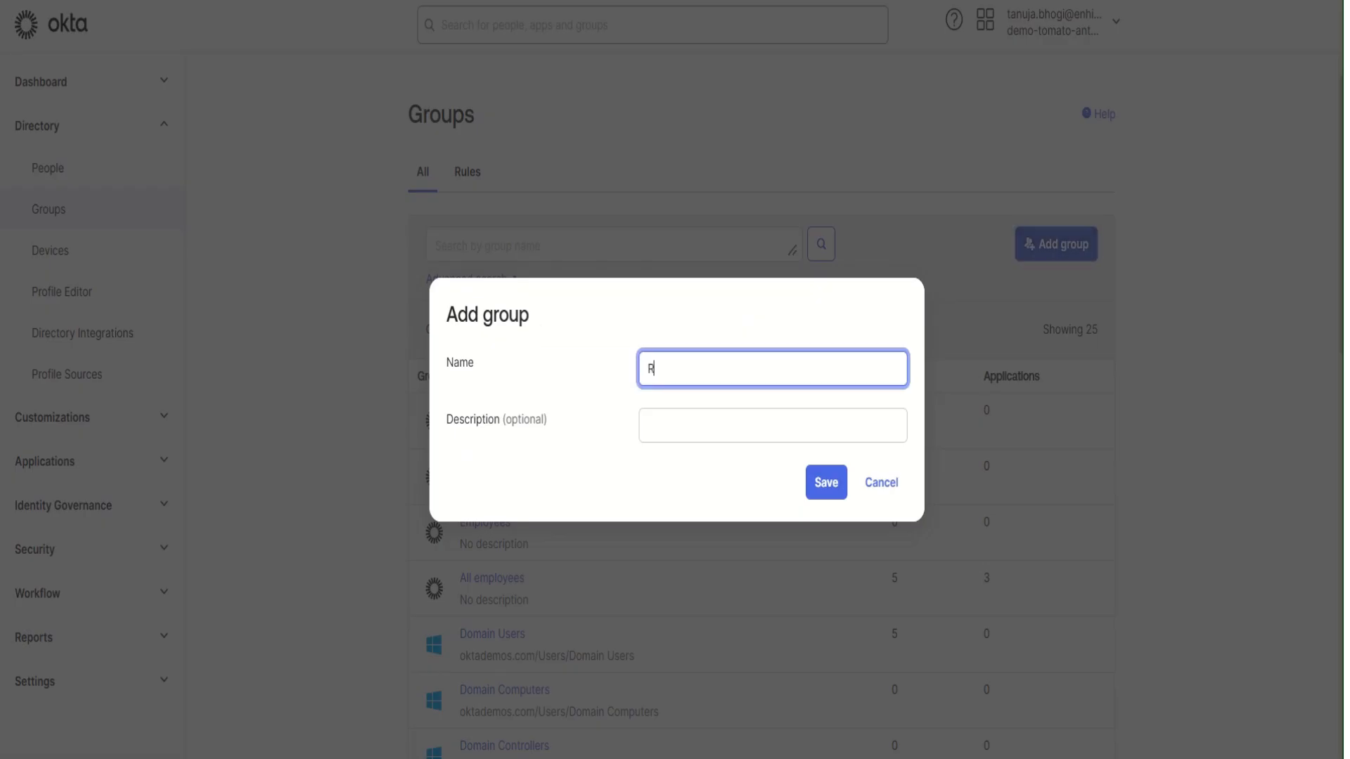
type("e Workers")
key("Return")
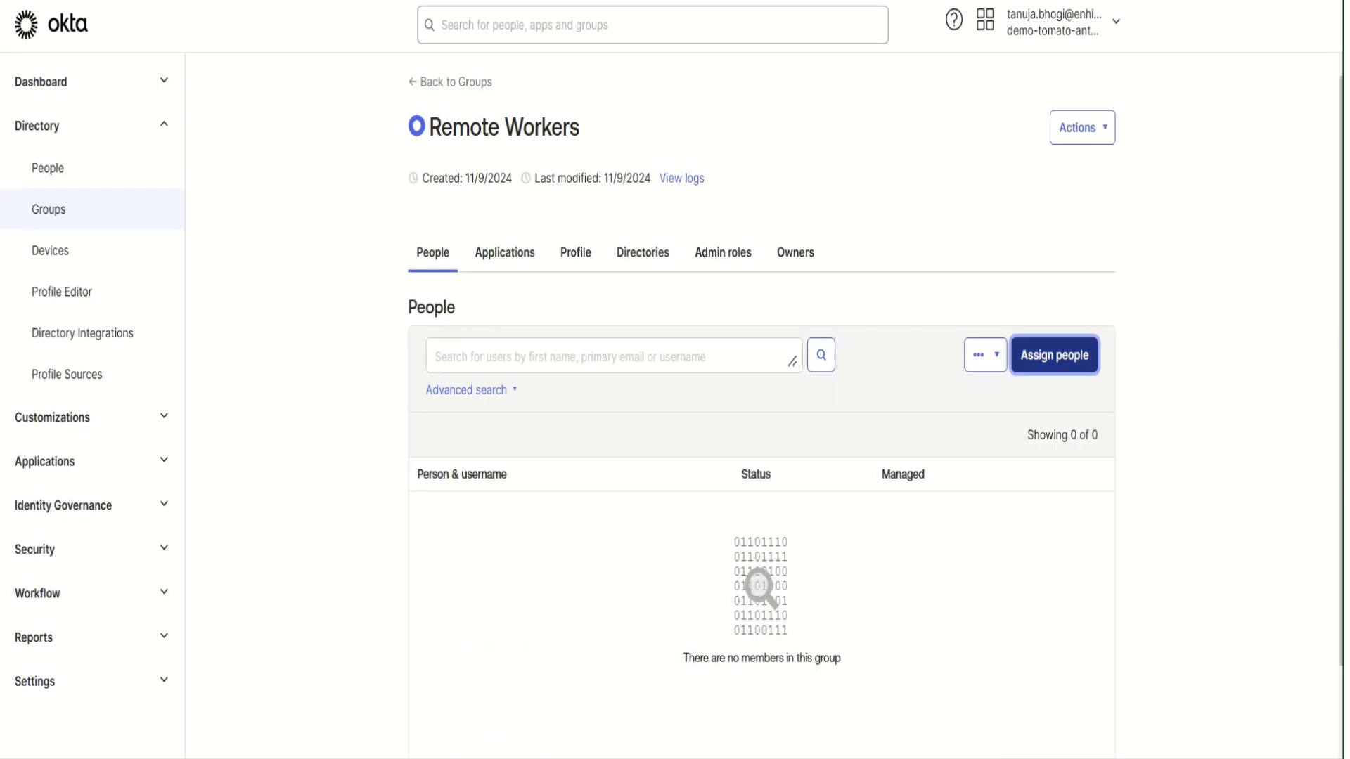
Step: Add the first two listed people as members of Remote Workers
left_click(1054, 355)
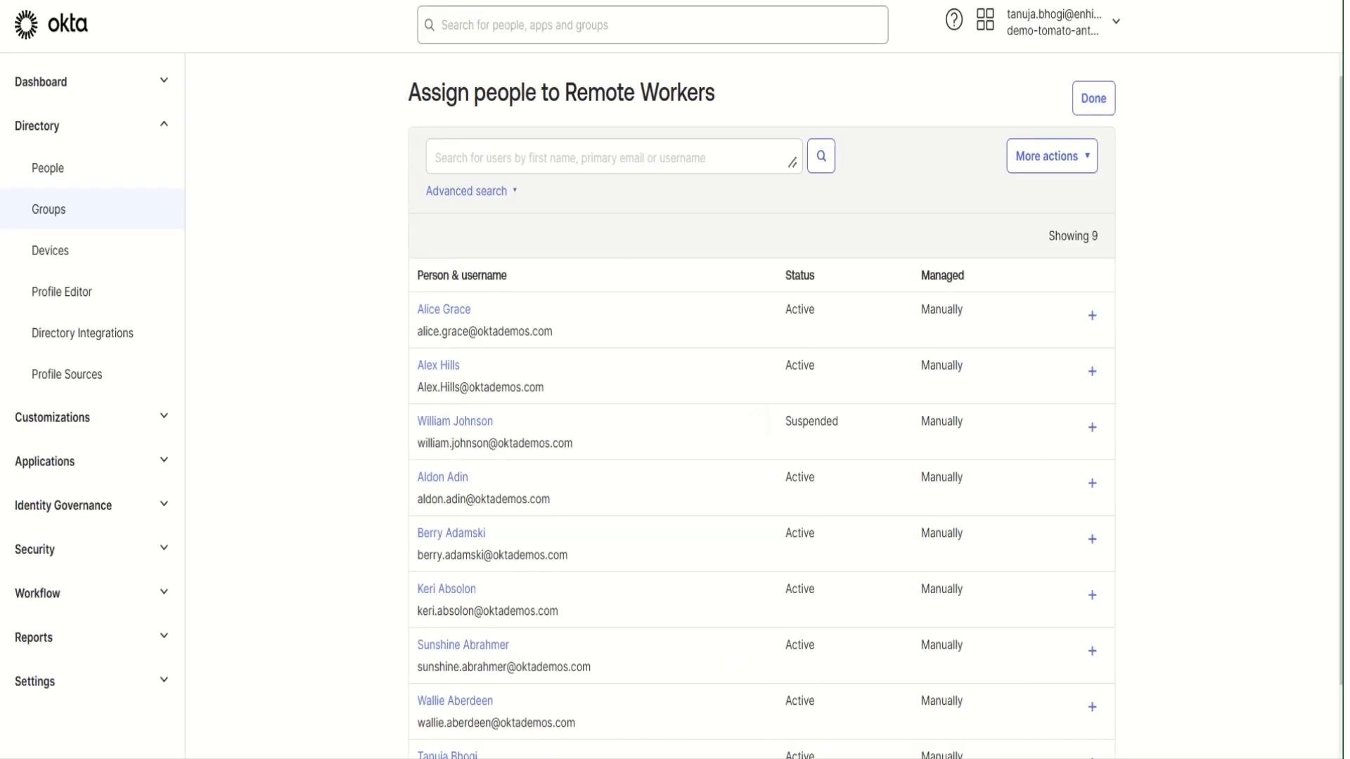
left_click(1091, 315)
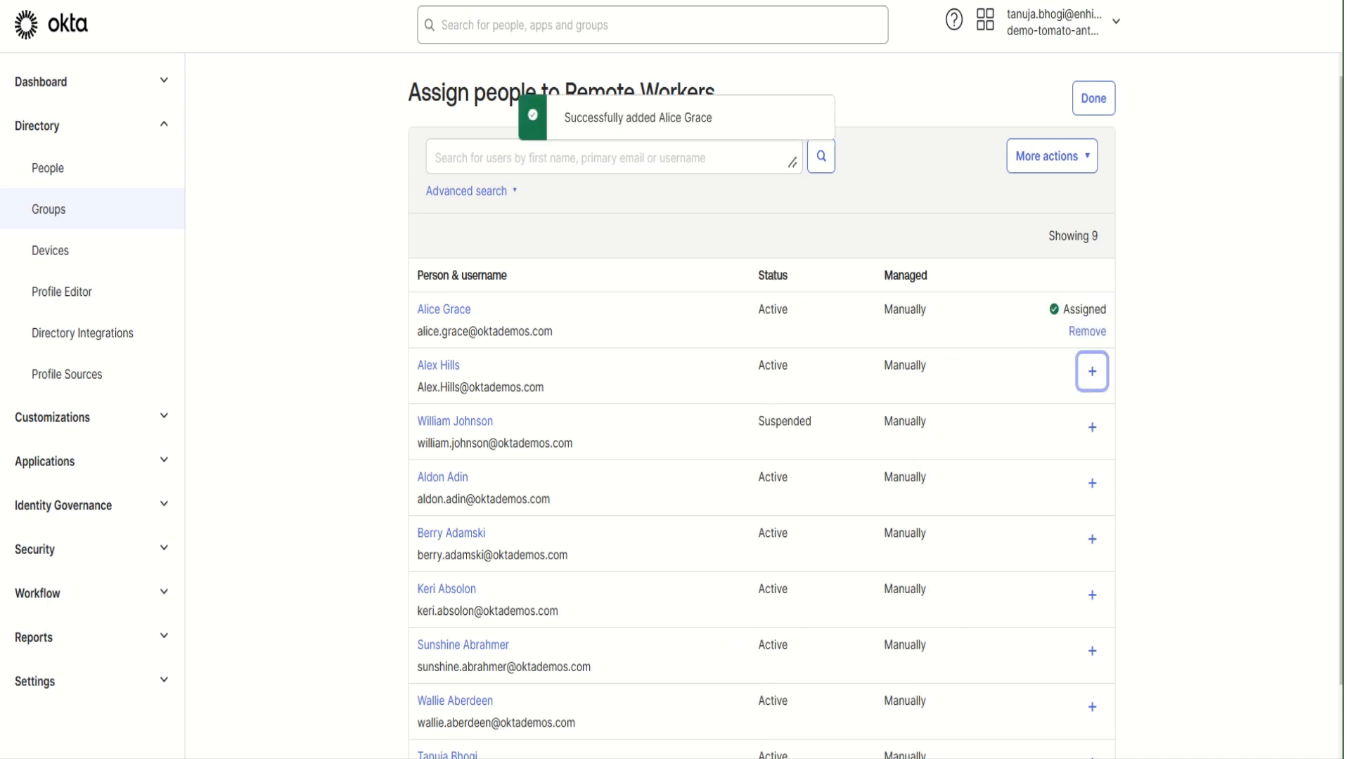
left_click(1092, 371)
left_click(1093, 98)
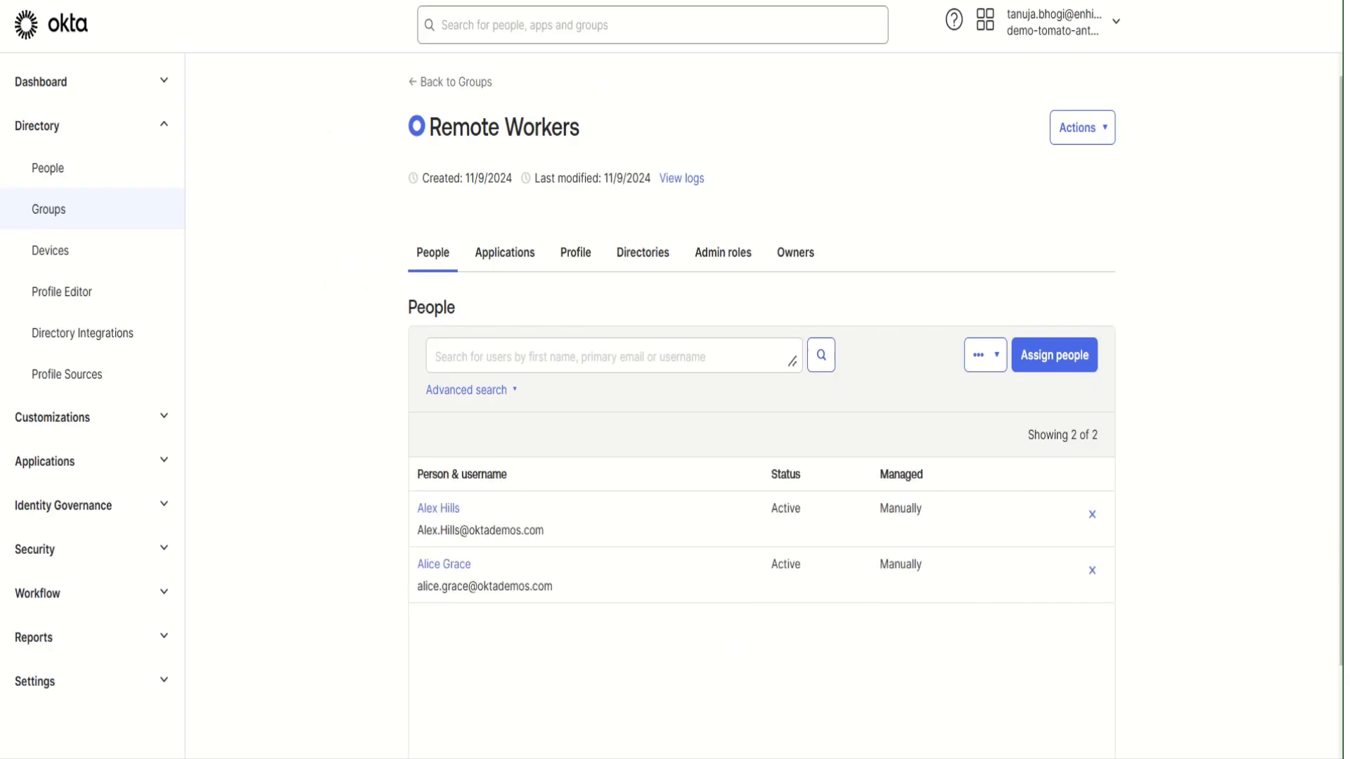
Step: Assign the Salesforce.com application to the Remote Workers group
left_click(504, 254)
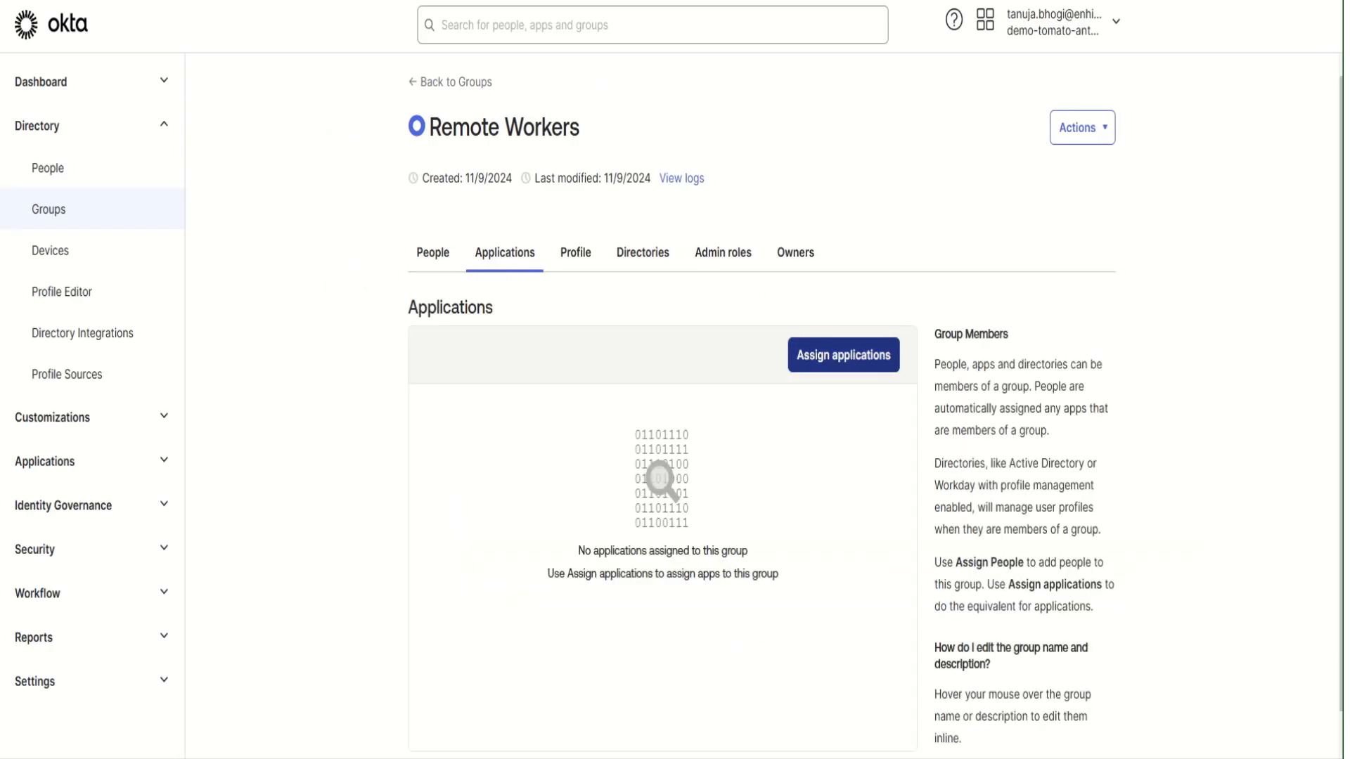
left_click(843, 355)
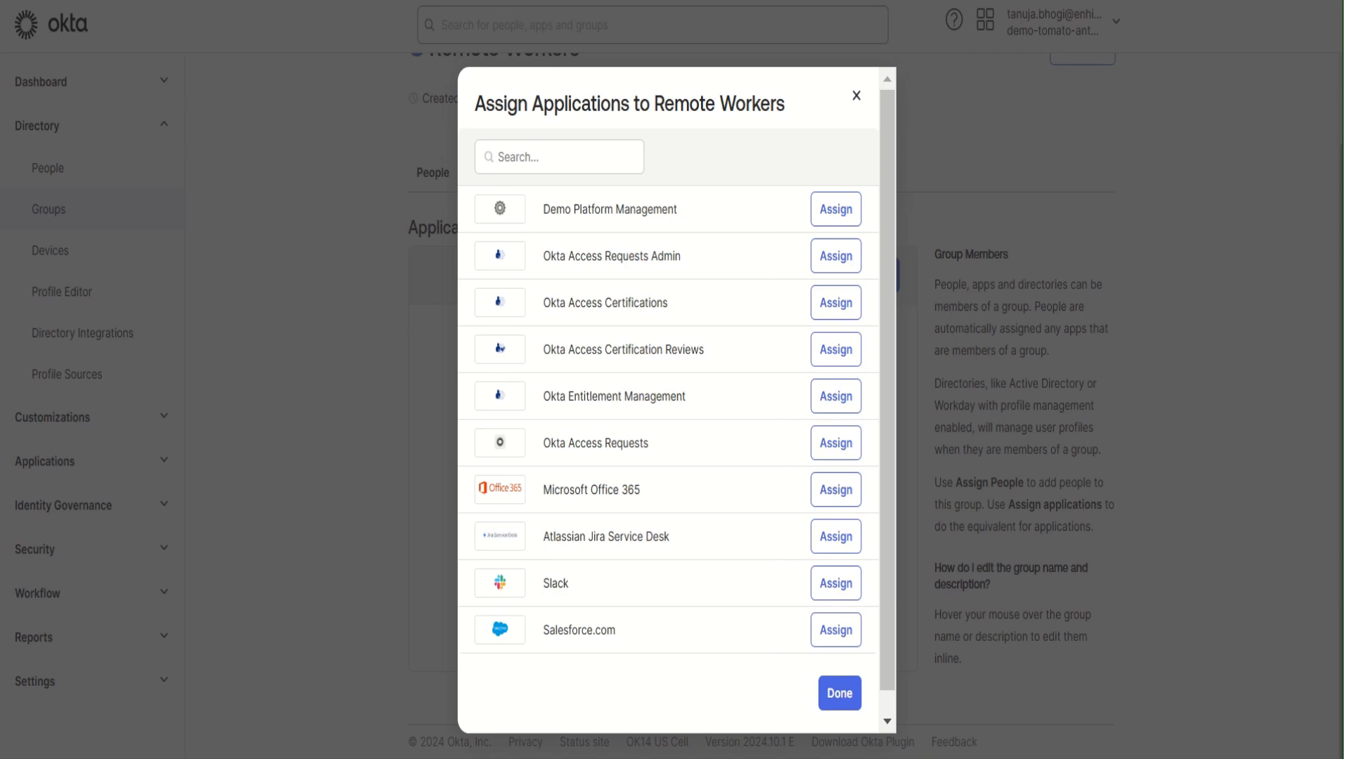
left_click(835, 630)
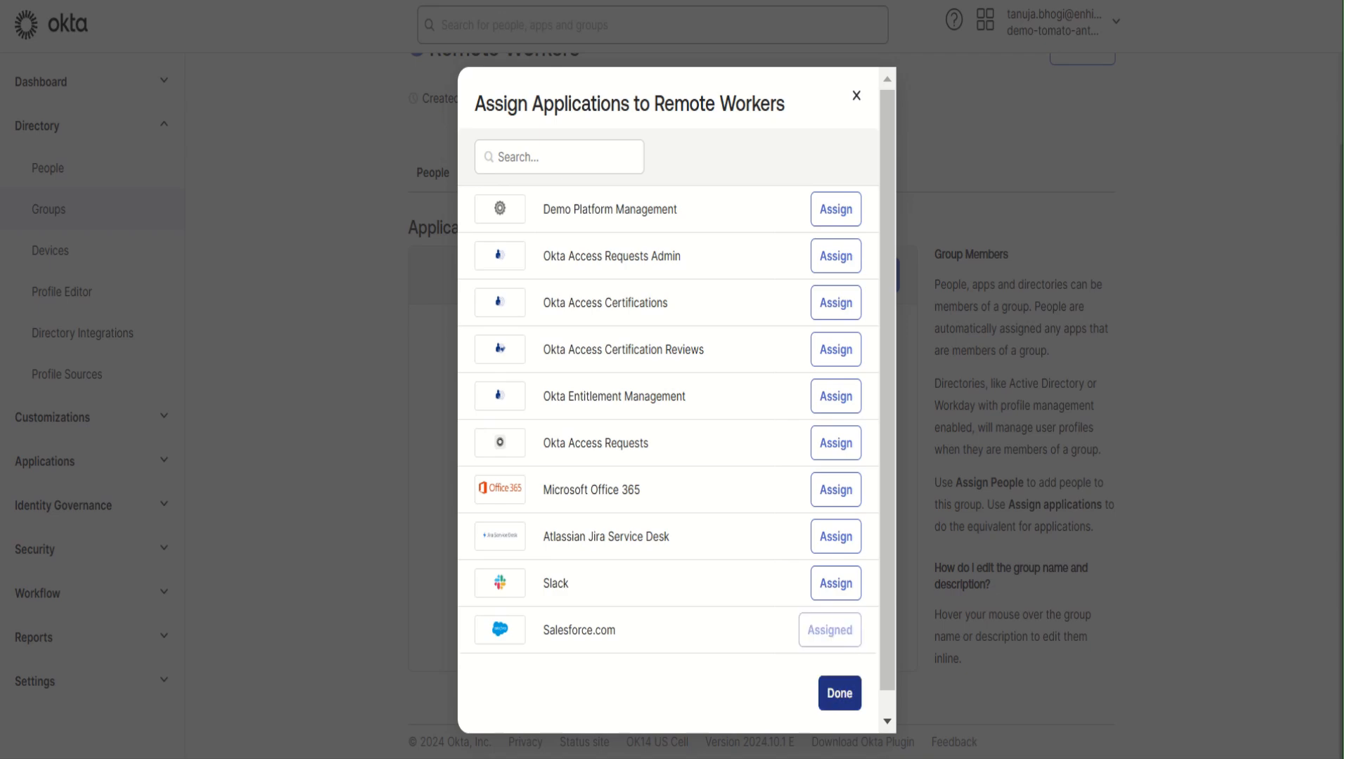
left_click(839, 693)
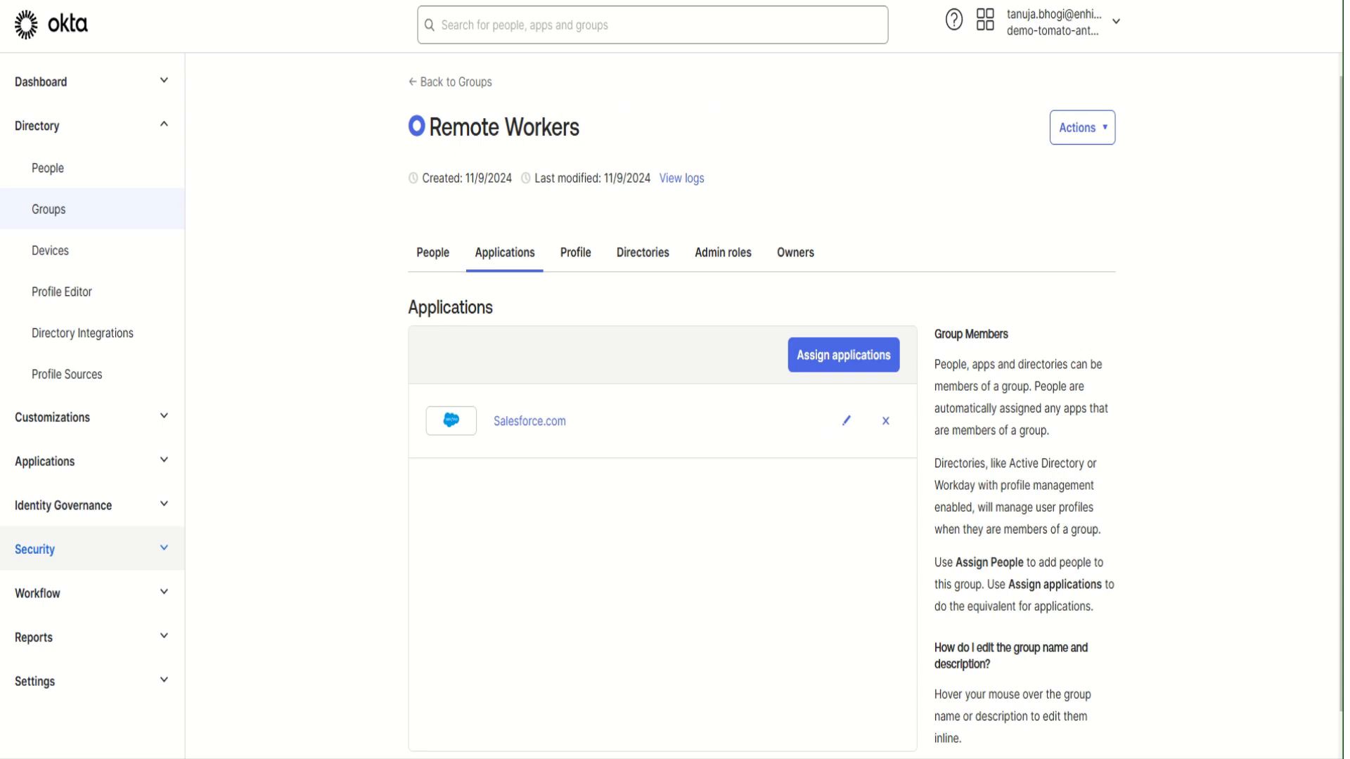
left_click(63, 549)
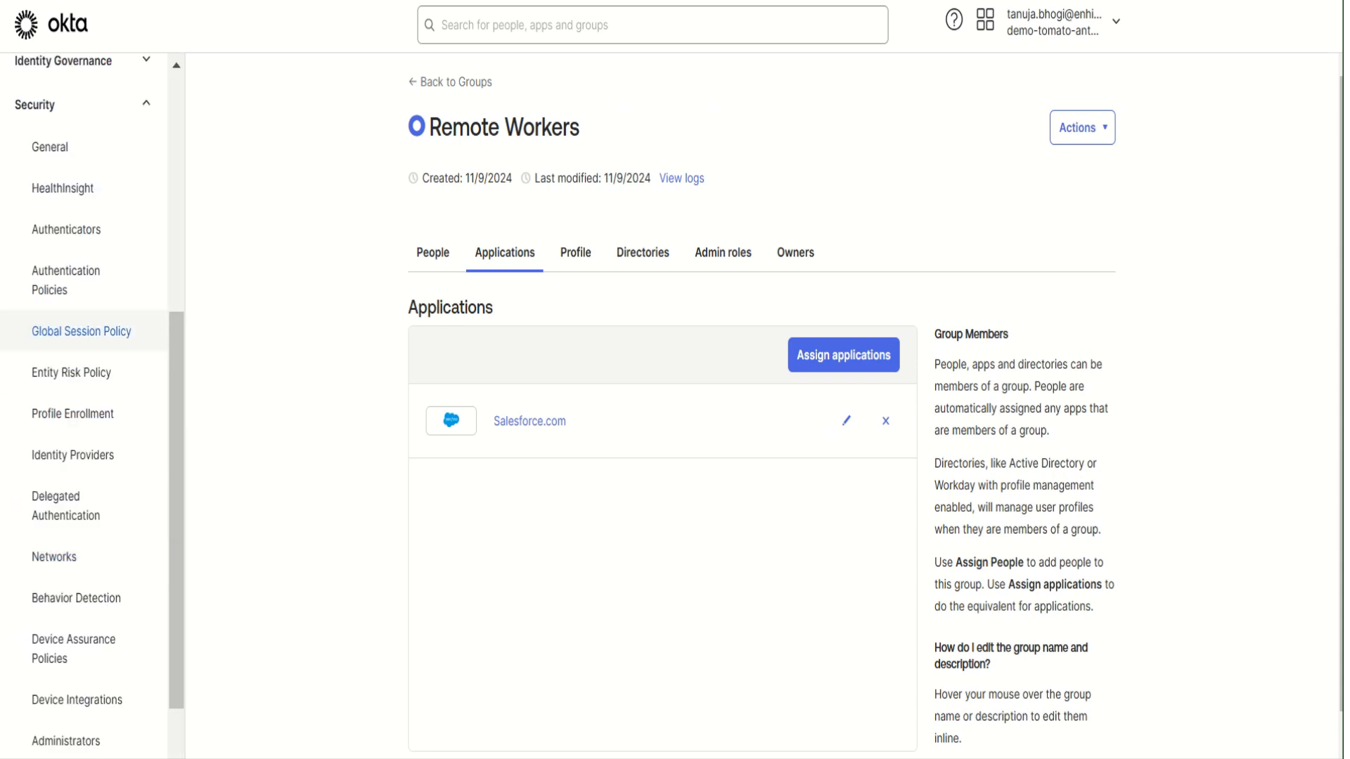
Step: Create global session policy 'Policy for Remote Workers' assigned to the Remote Workers group
left_click(81, 331)
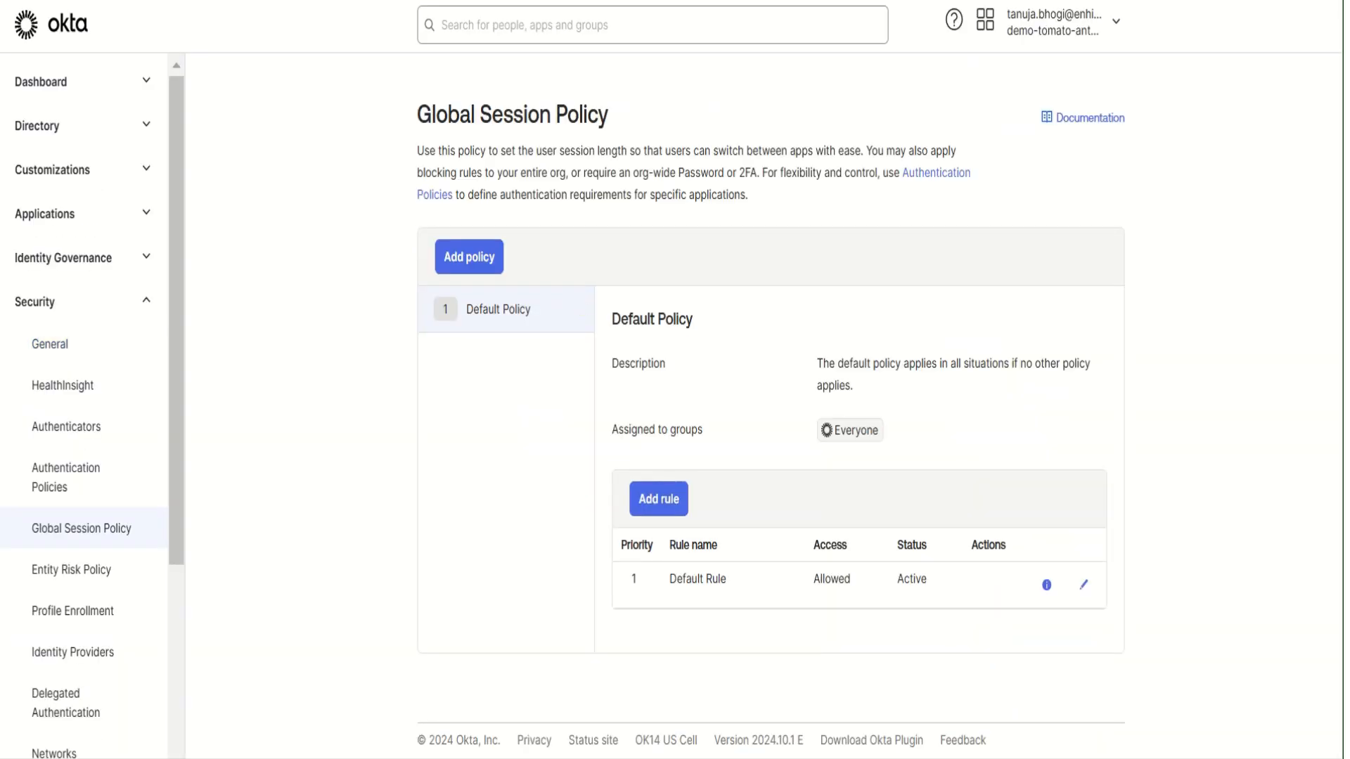
left_click(469, 257)
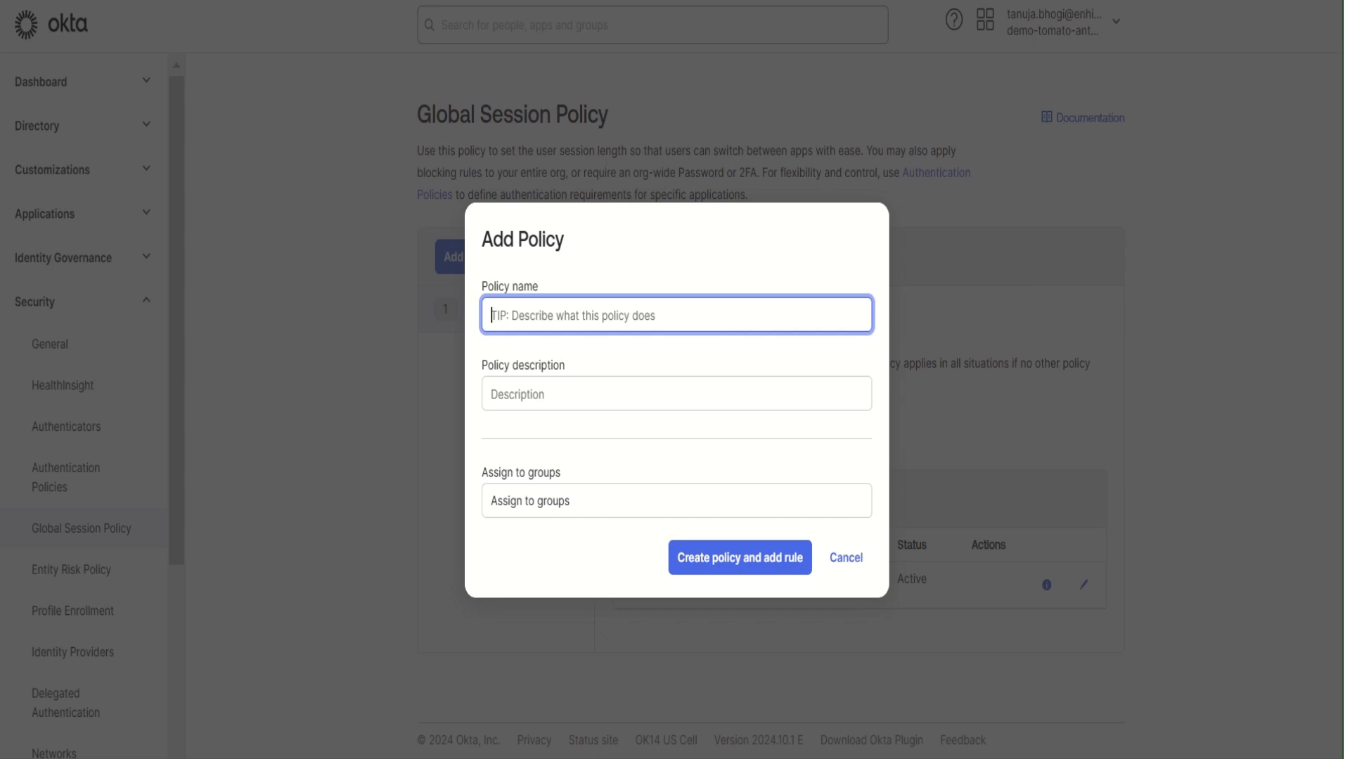
type("Polic")
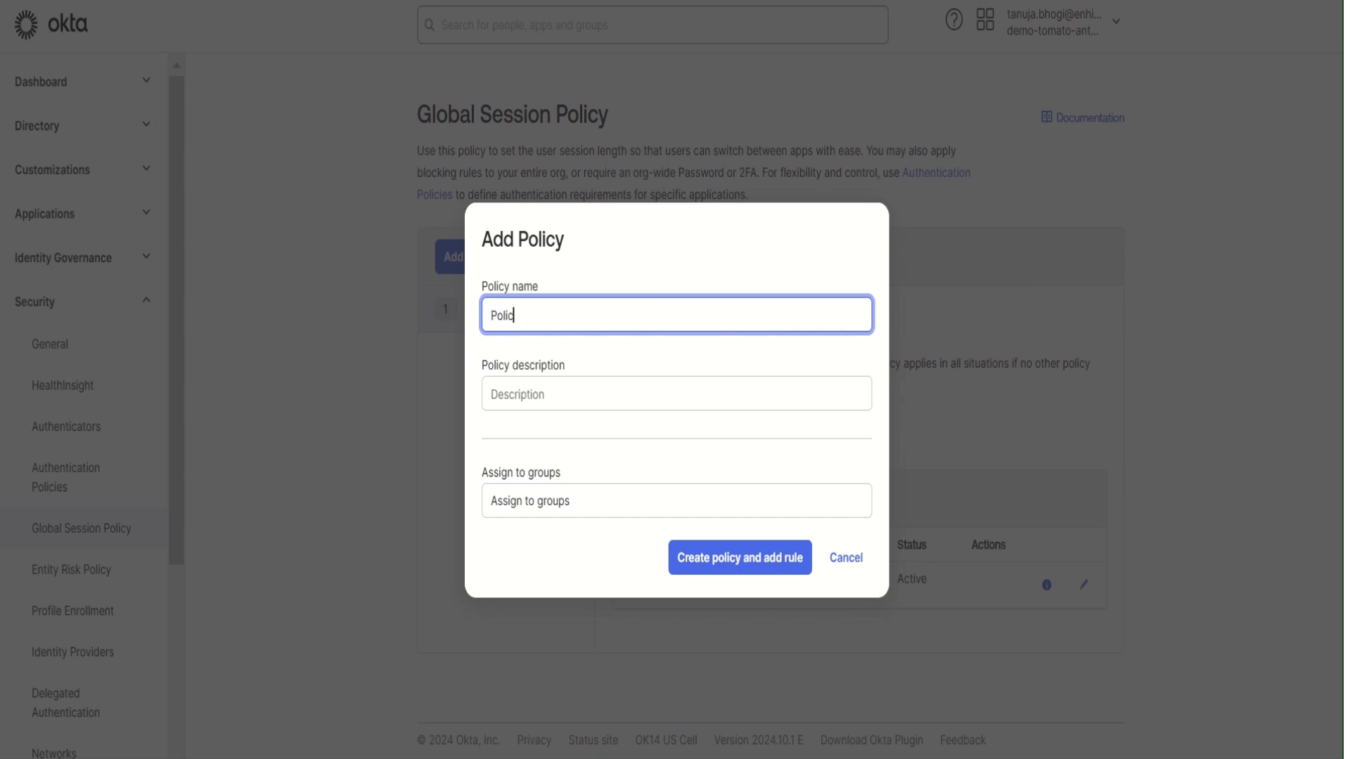
type("y for Remote Workers")
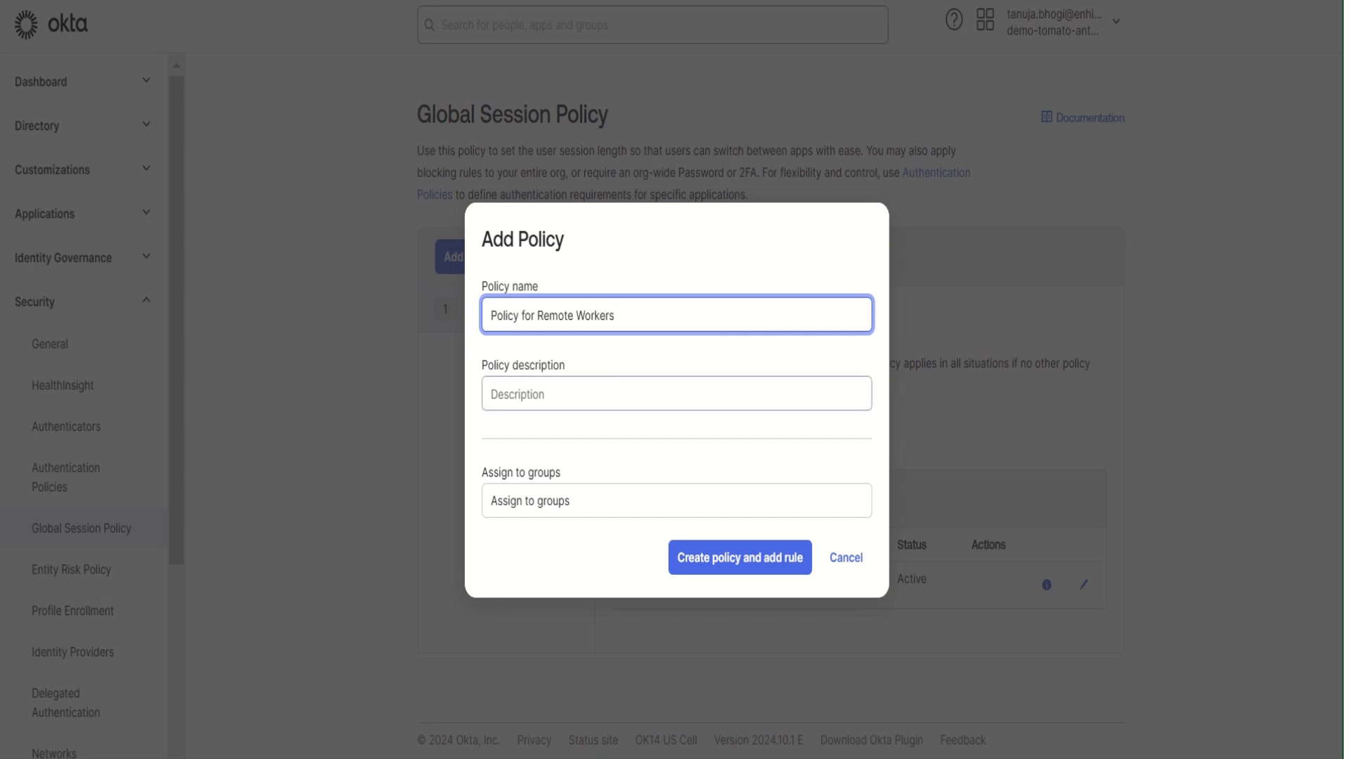
left_click(676, 500)
type("Re")
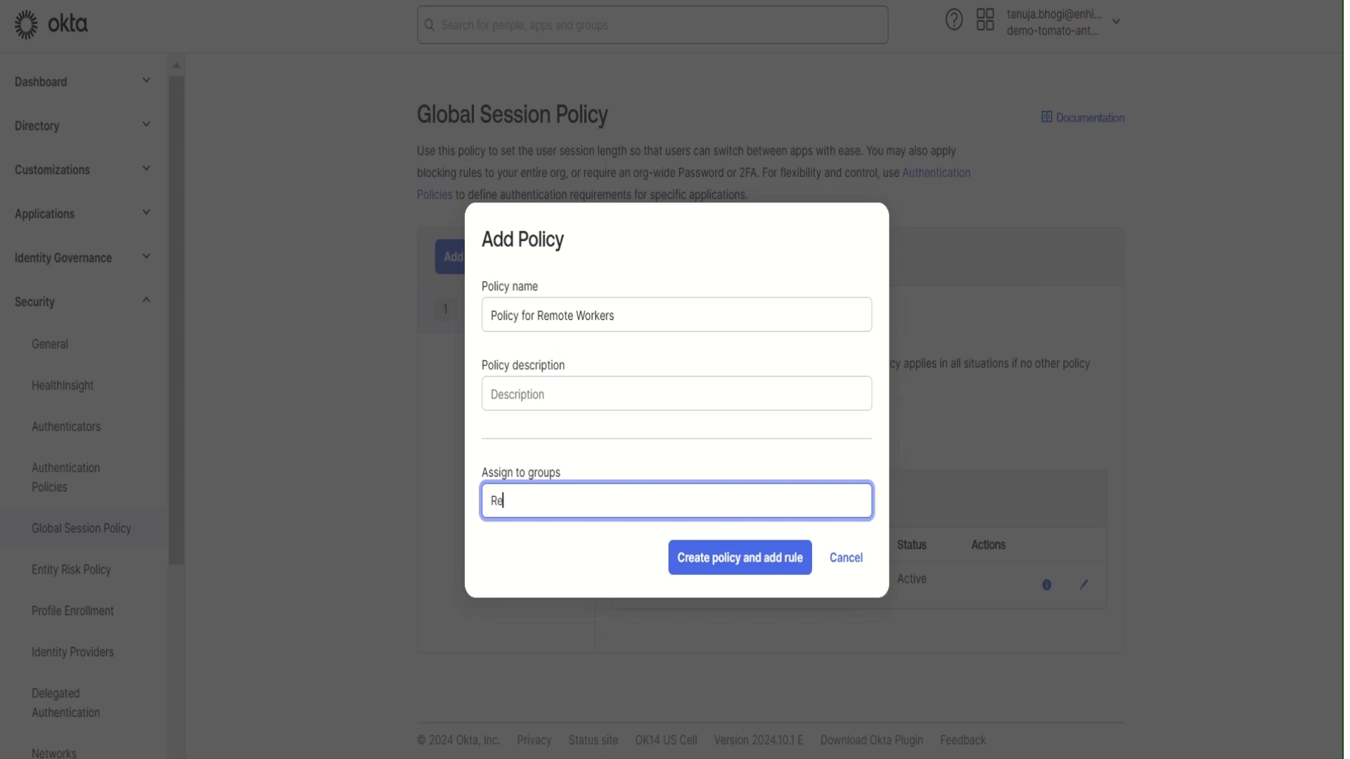
type("mote Workers")
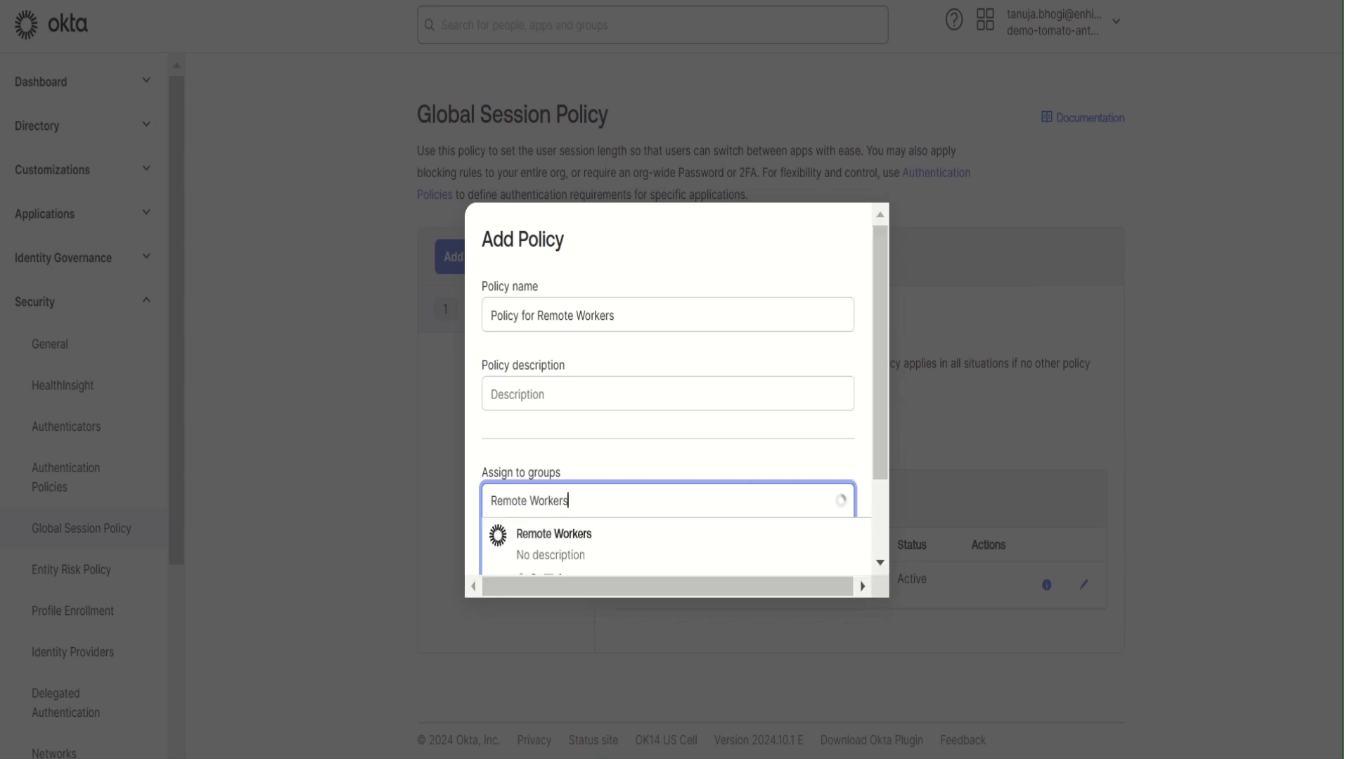
key("Return")
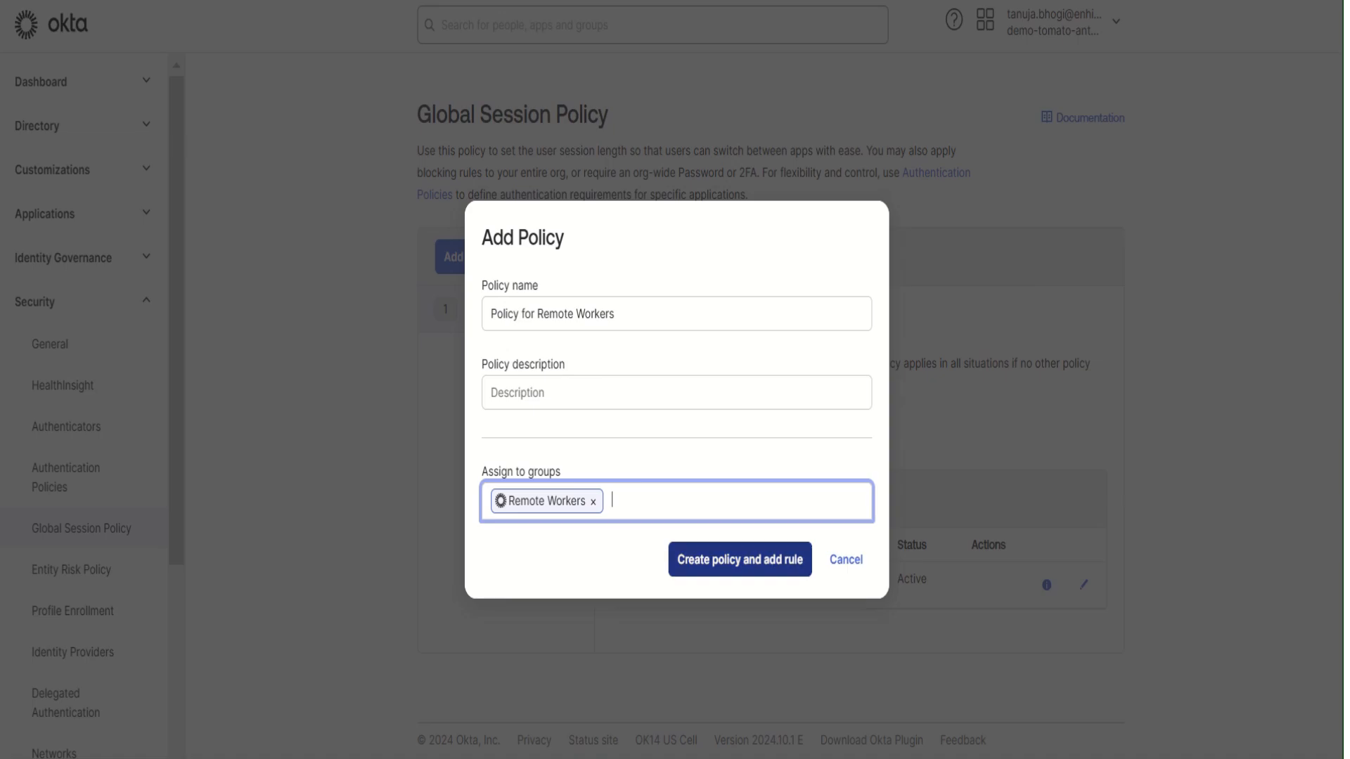
left_click(739, 559)
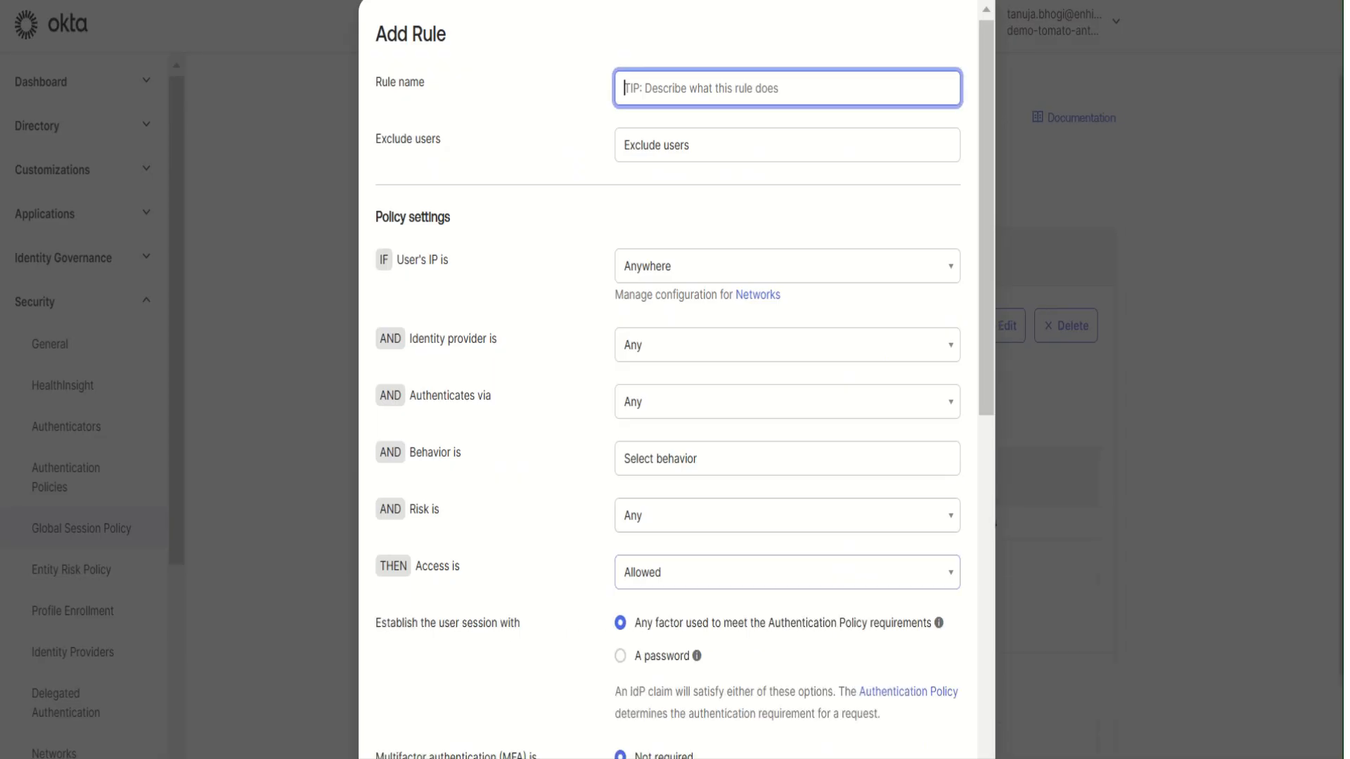
Step: Name the rule 'New Rule', with New Device behavior and multifactor authentication required
type("New")
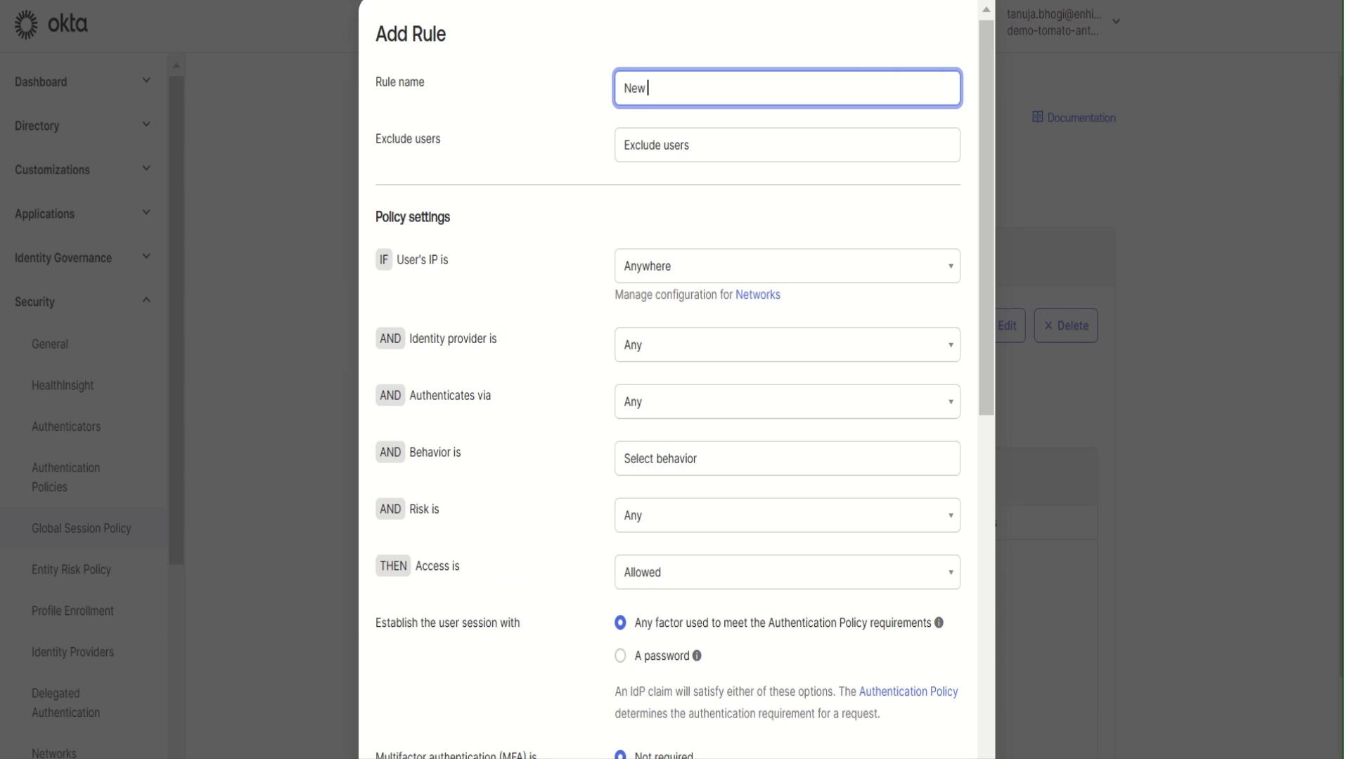
type(" Rule")
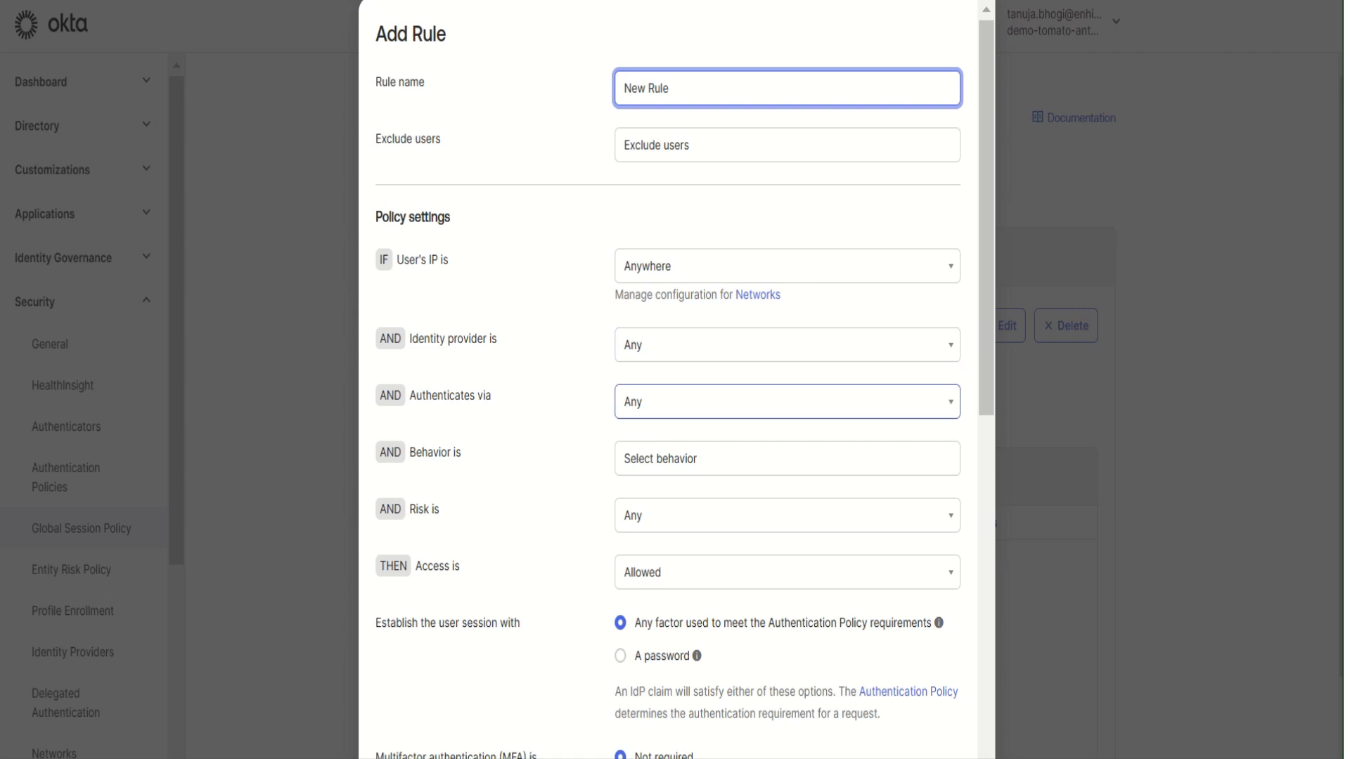
left_click(702, 458)
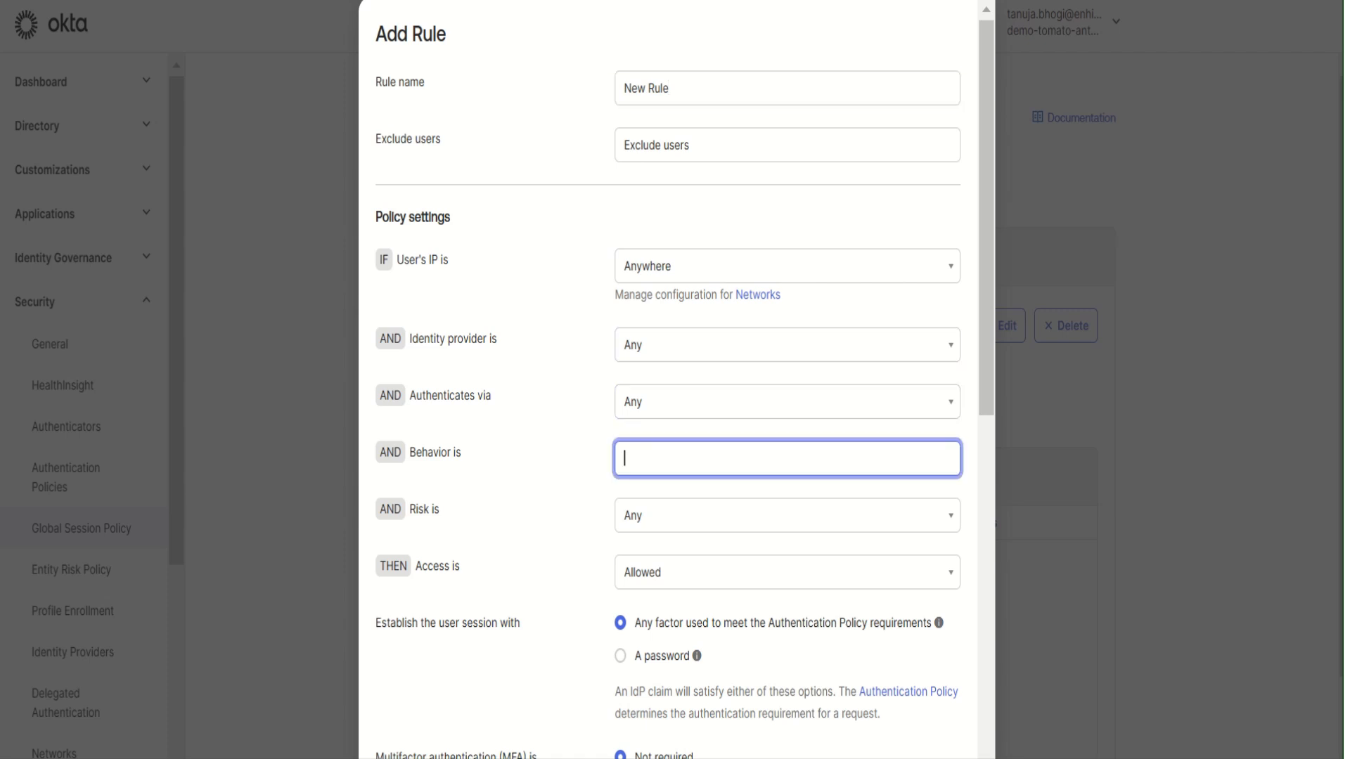
type("New De")
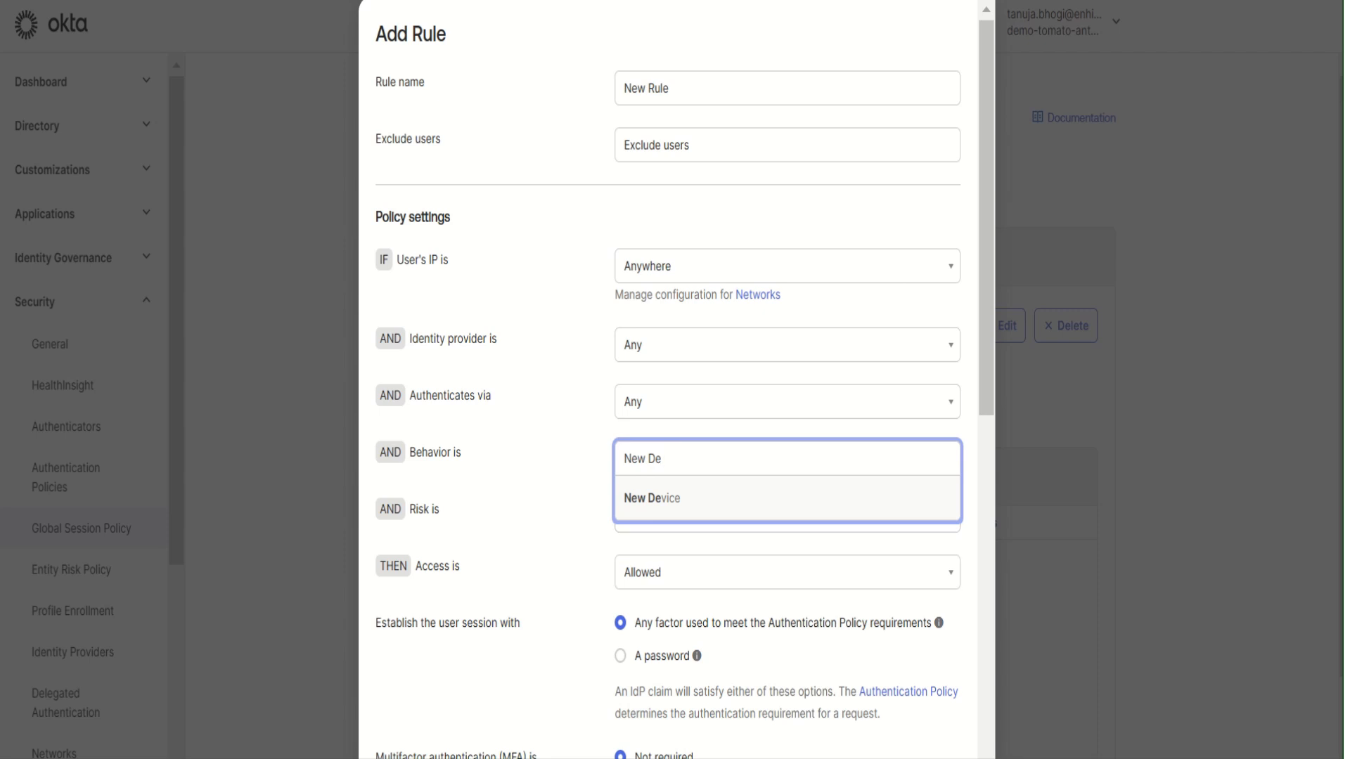
key("Return")
scroll(787, 450, "down", 1)
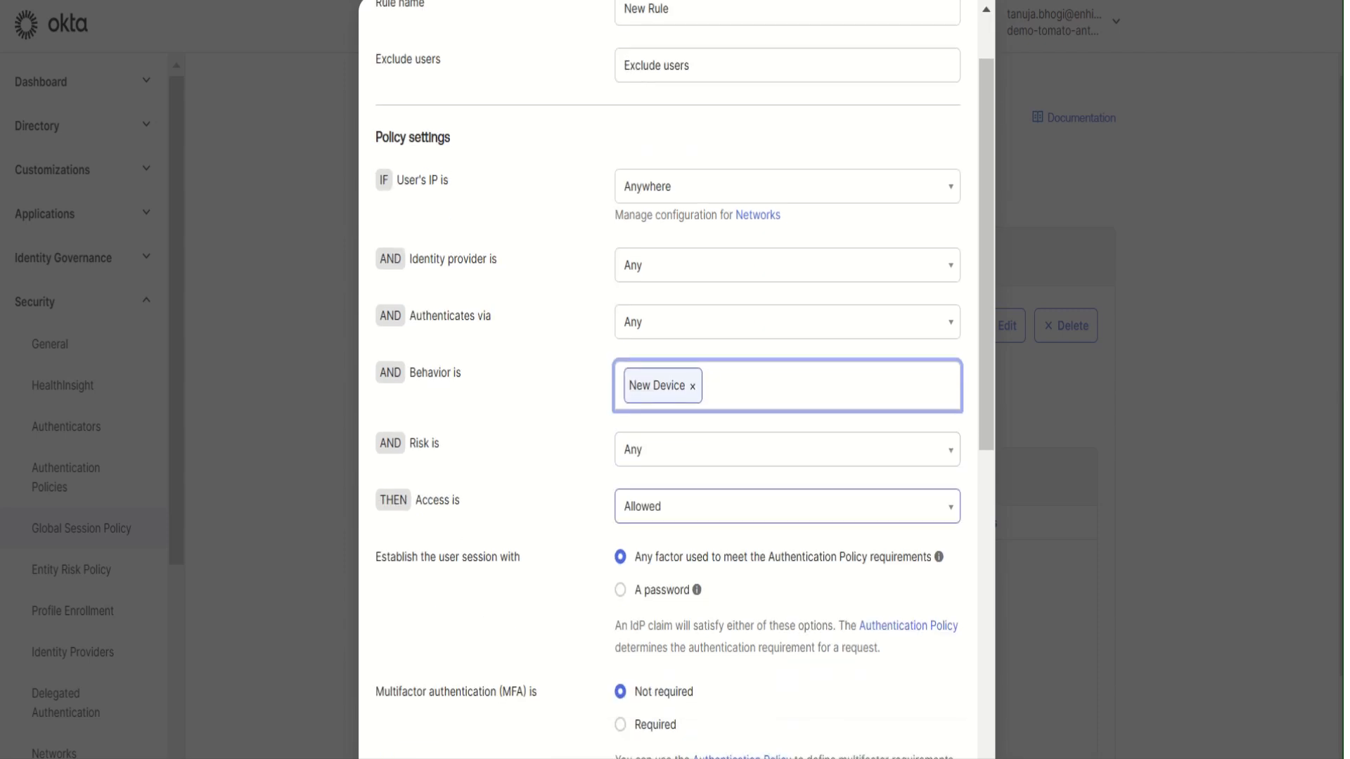
left_click(620, 590)
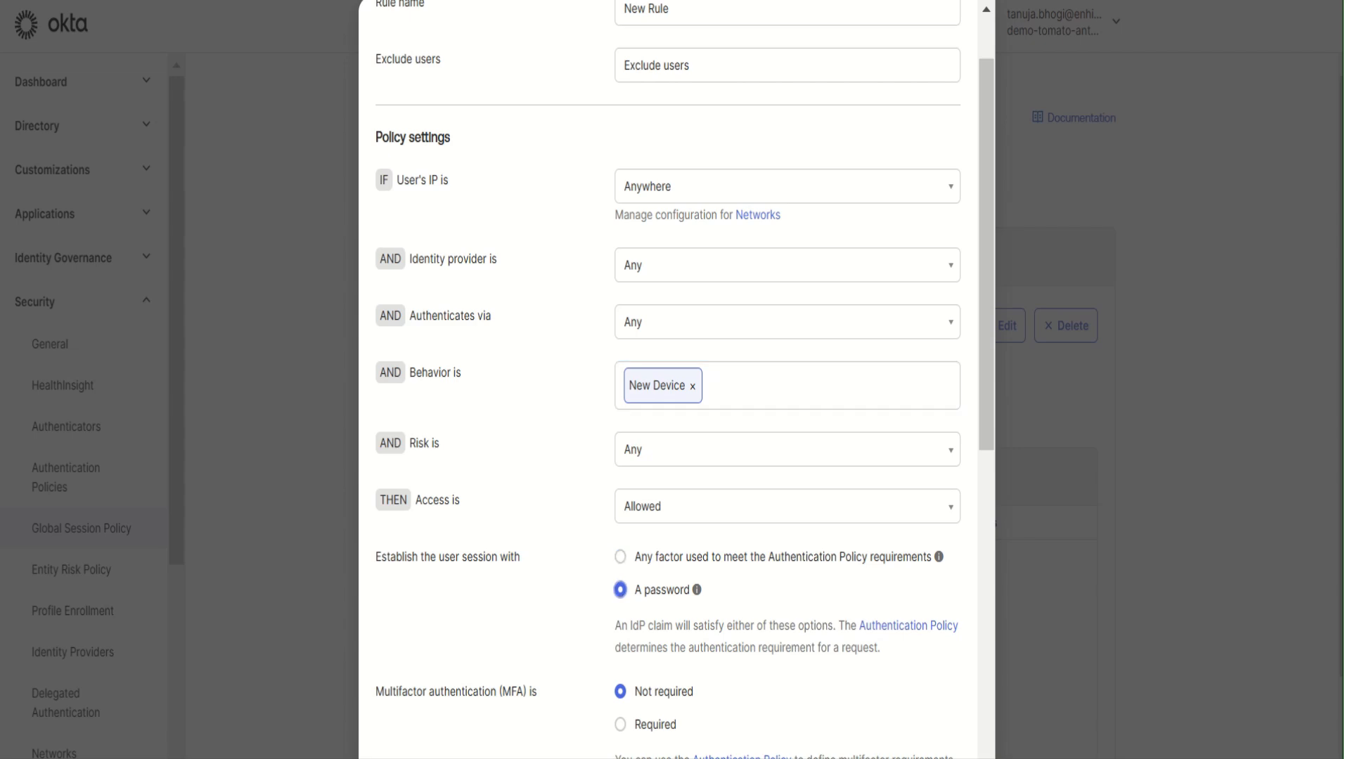
left_click(620, 557)
scroll(620, 556, "down", 2)
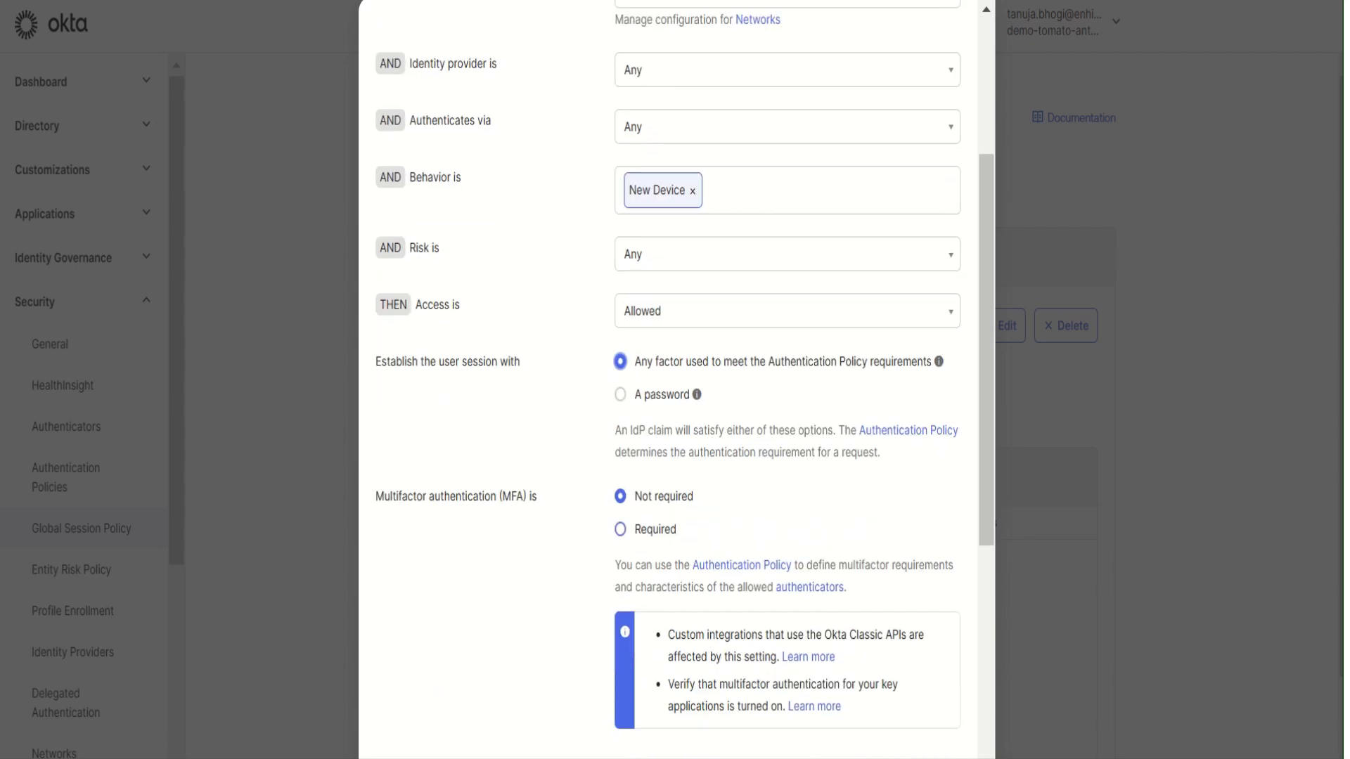
left_click(620, 530)
scroll(675, 379, "down", 5)
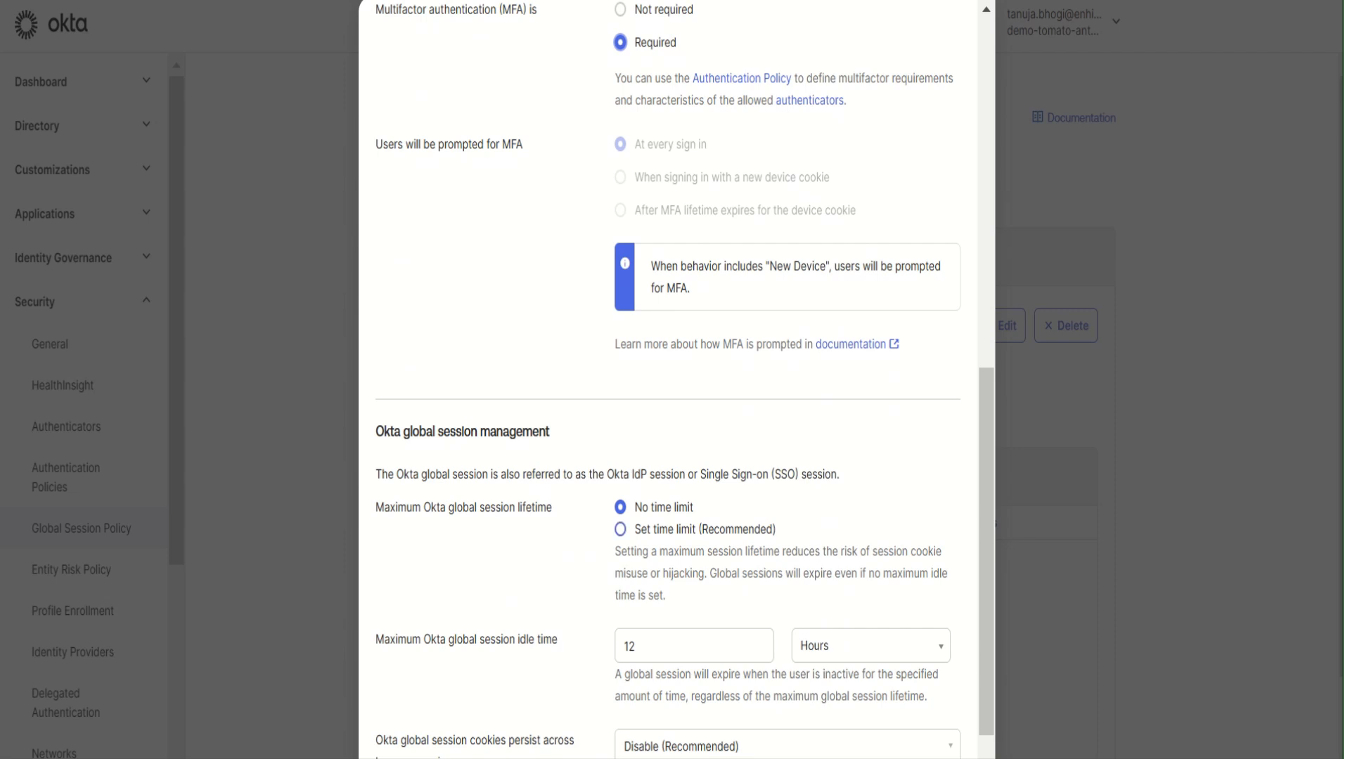
Step: Set session lifetime to 8 hours and idle time to 30 minutes, then create the rule
left_click(620, 529)
left_click(646, 580)
key("BackSpace")
key("BackSpace")
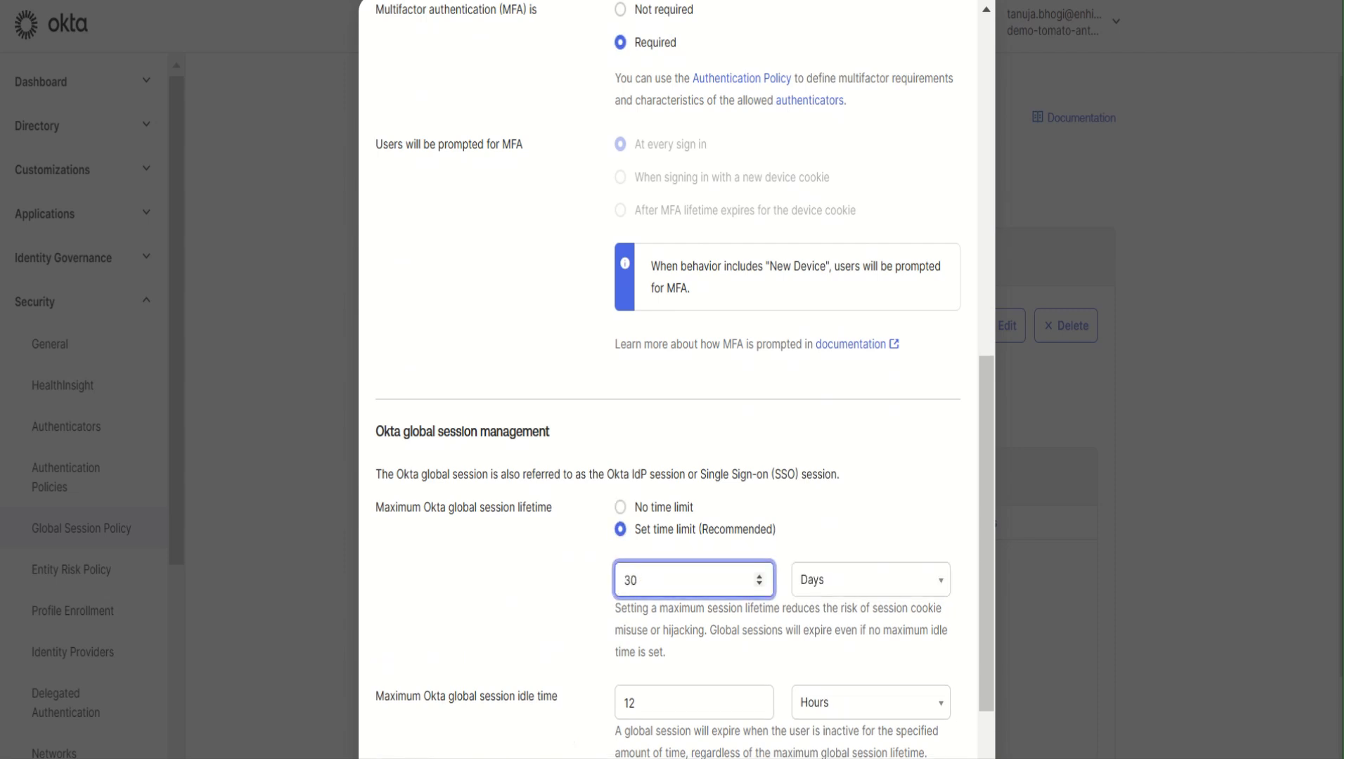
type("8")
left_click(870, 580)
key("Return")
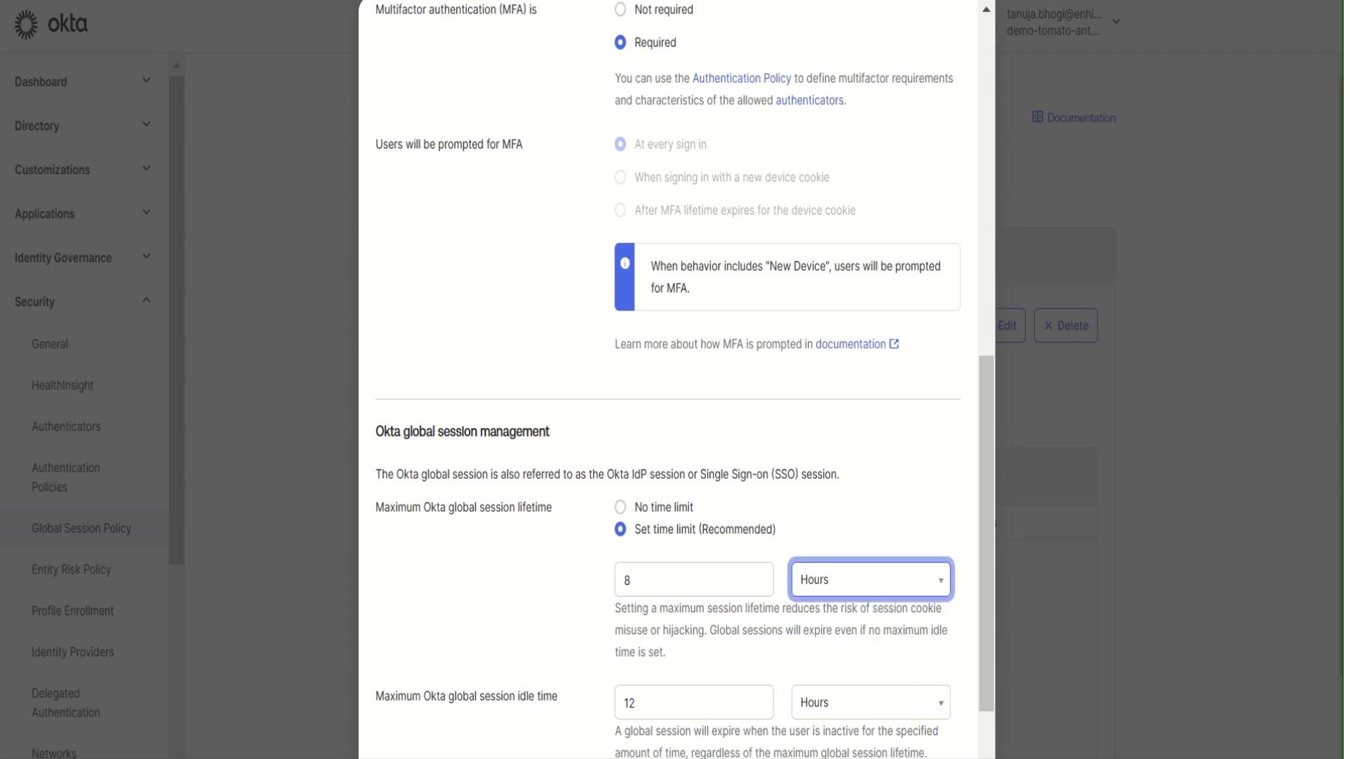
scroll(668, 379, "down", 2)
left_click(629, 551)
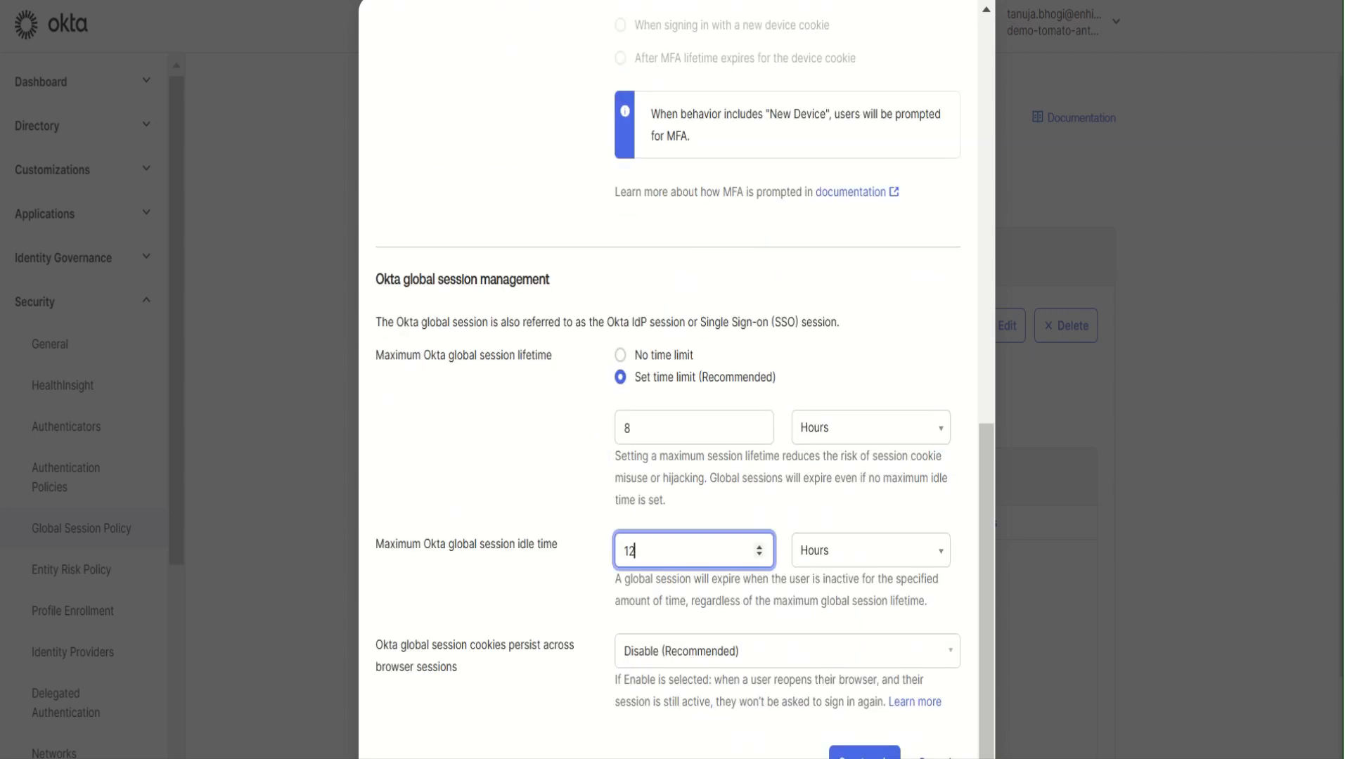
key("BackSpace")
key("BackSpace")
type("30")
key("Tab")
key("space")
key("Up")
key("Return")
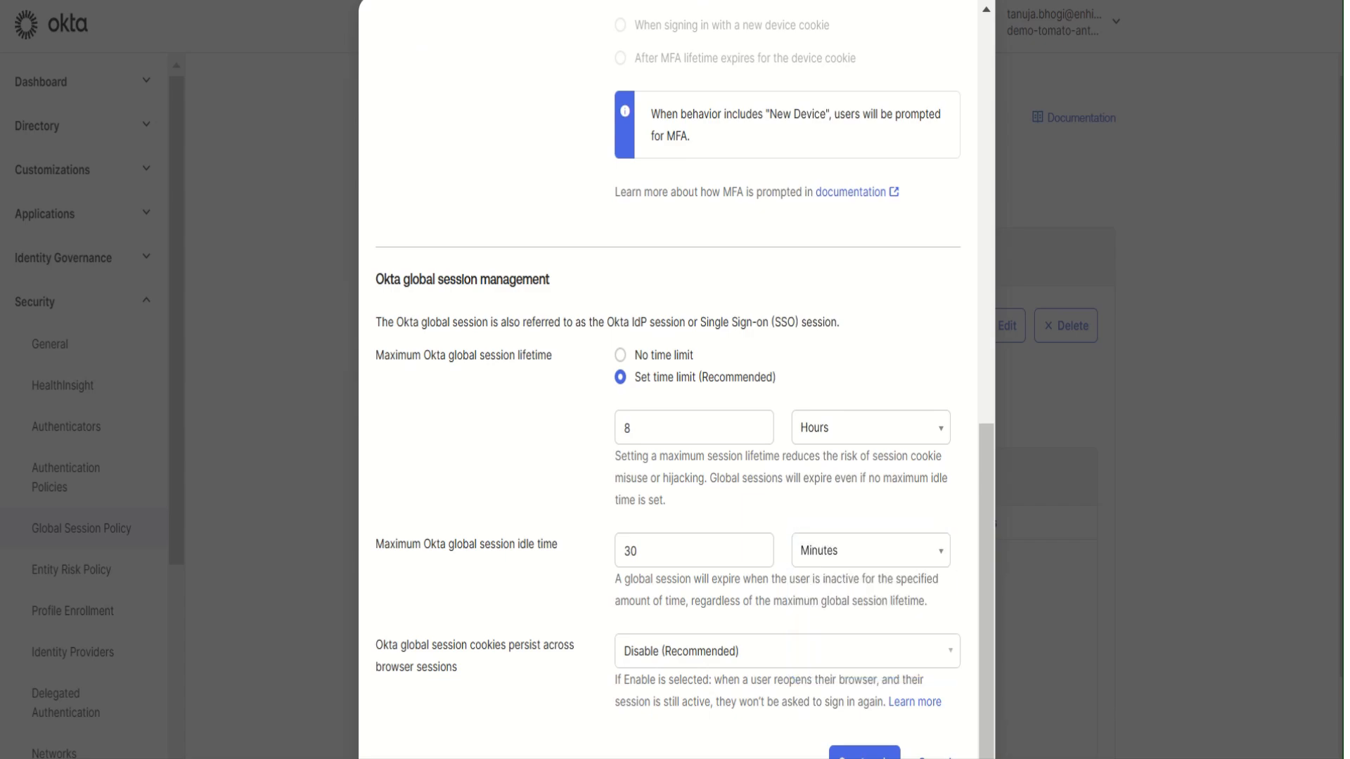
left_click(864, 754)
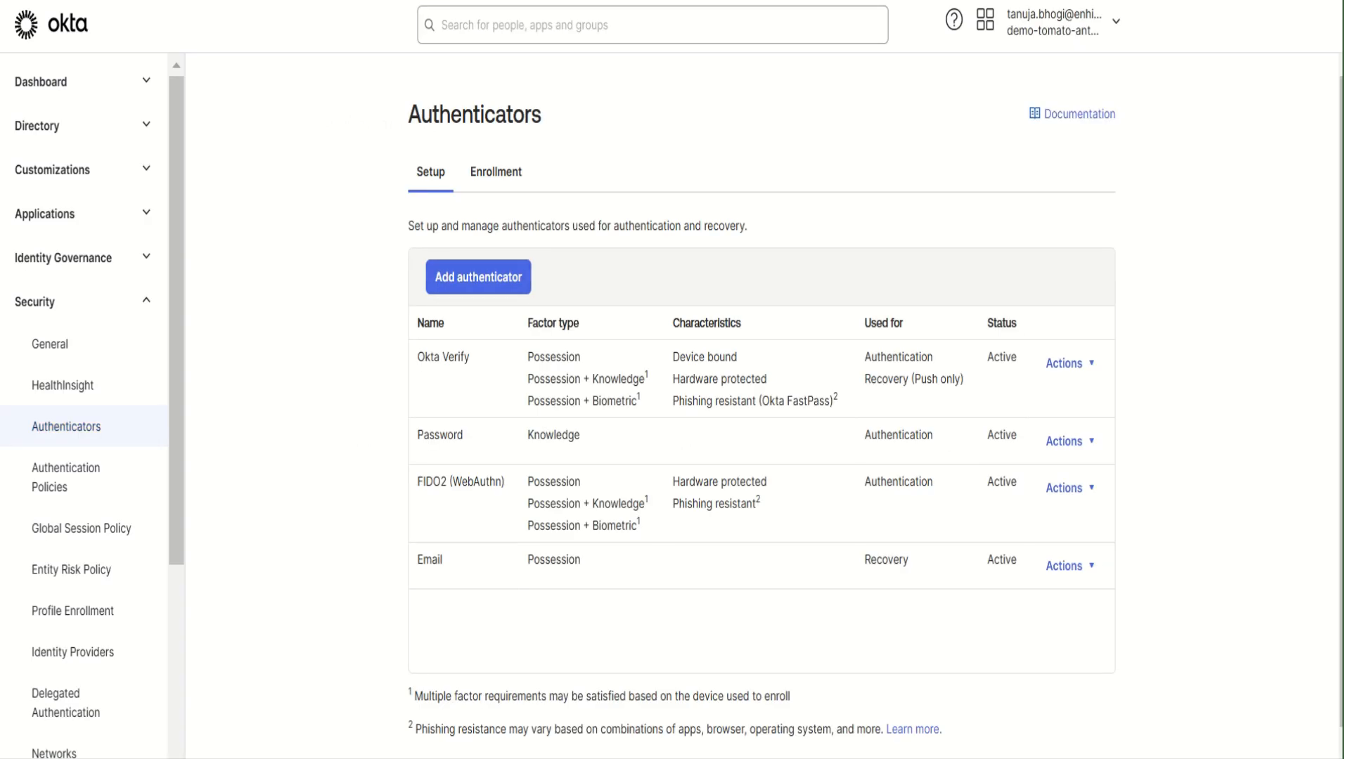
Step: Create enrollment policy 'Enrollment Policy for Remote Workers' assigned to the Remote Workers group
left_click(496, 172)
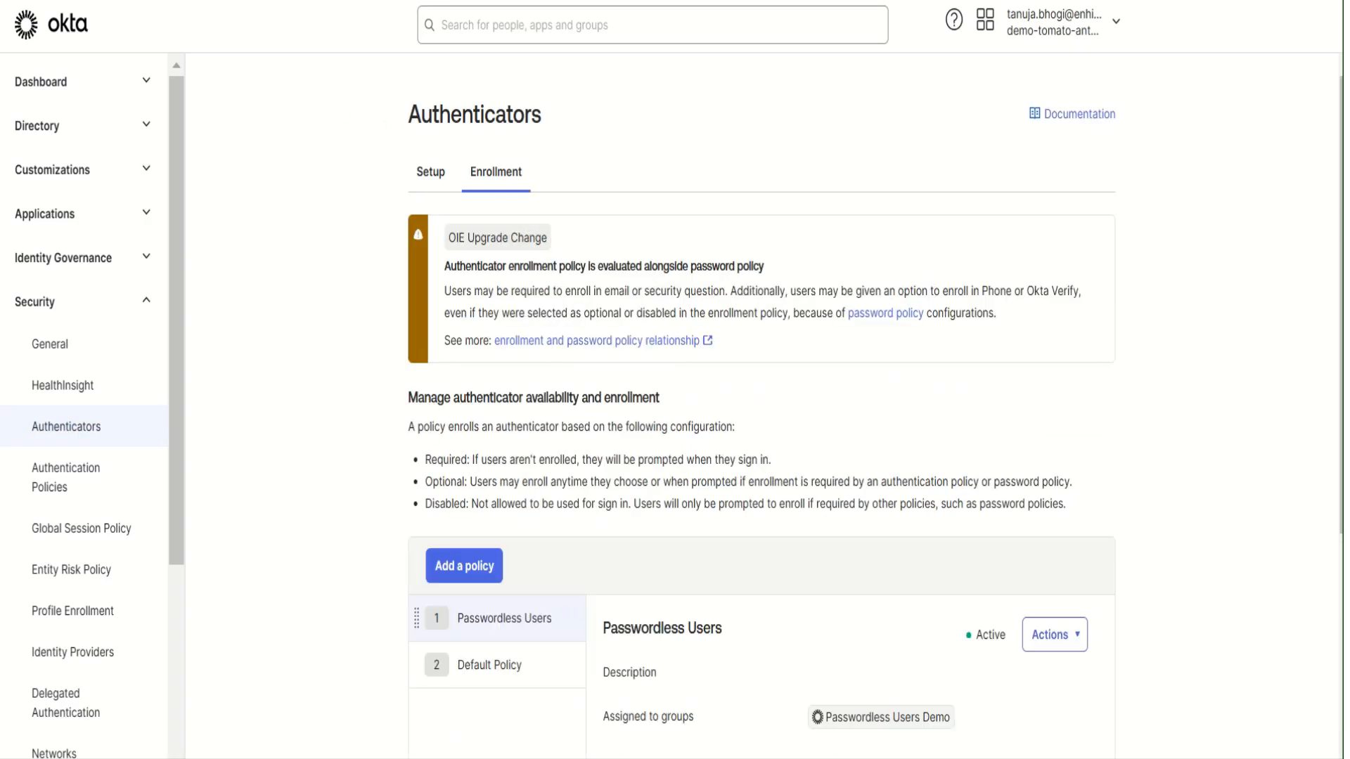
left_click(464, 566)
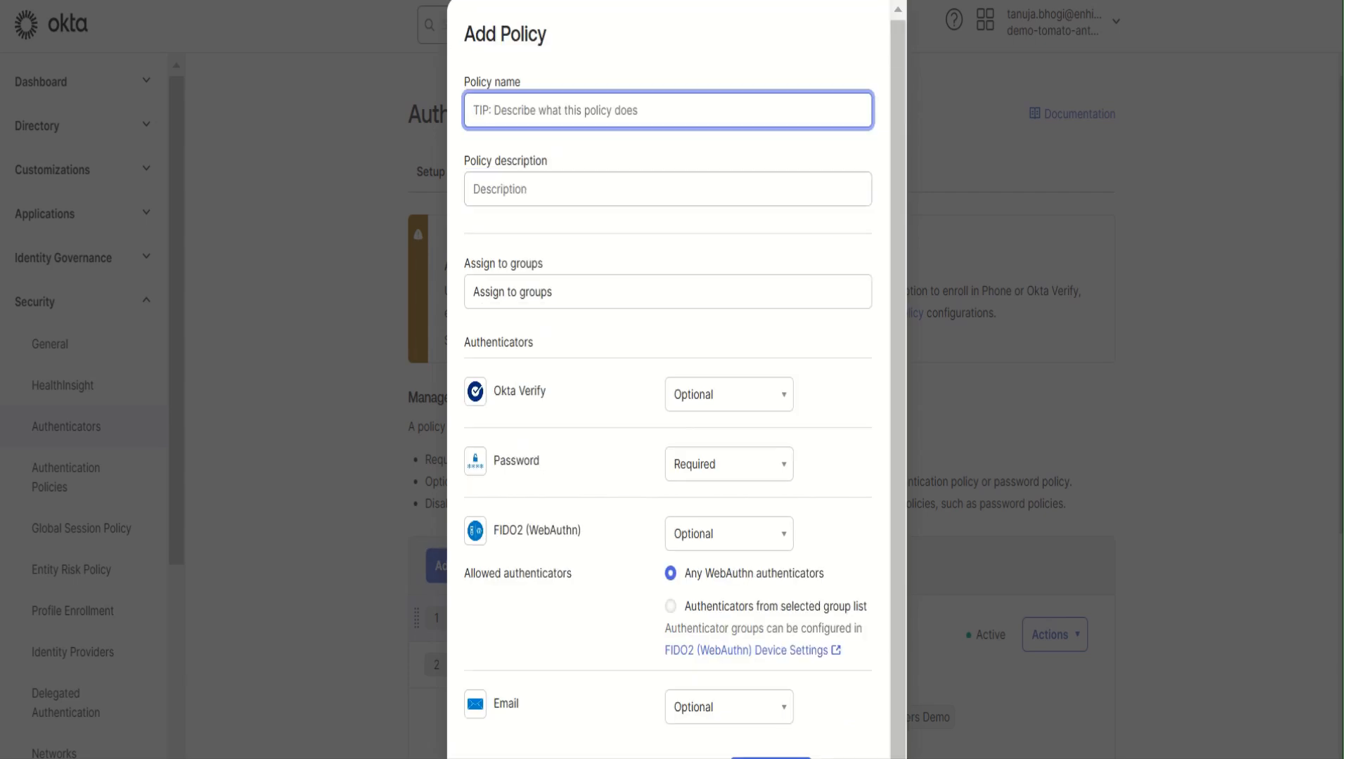
type("E")
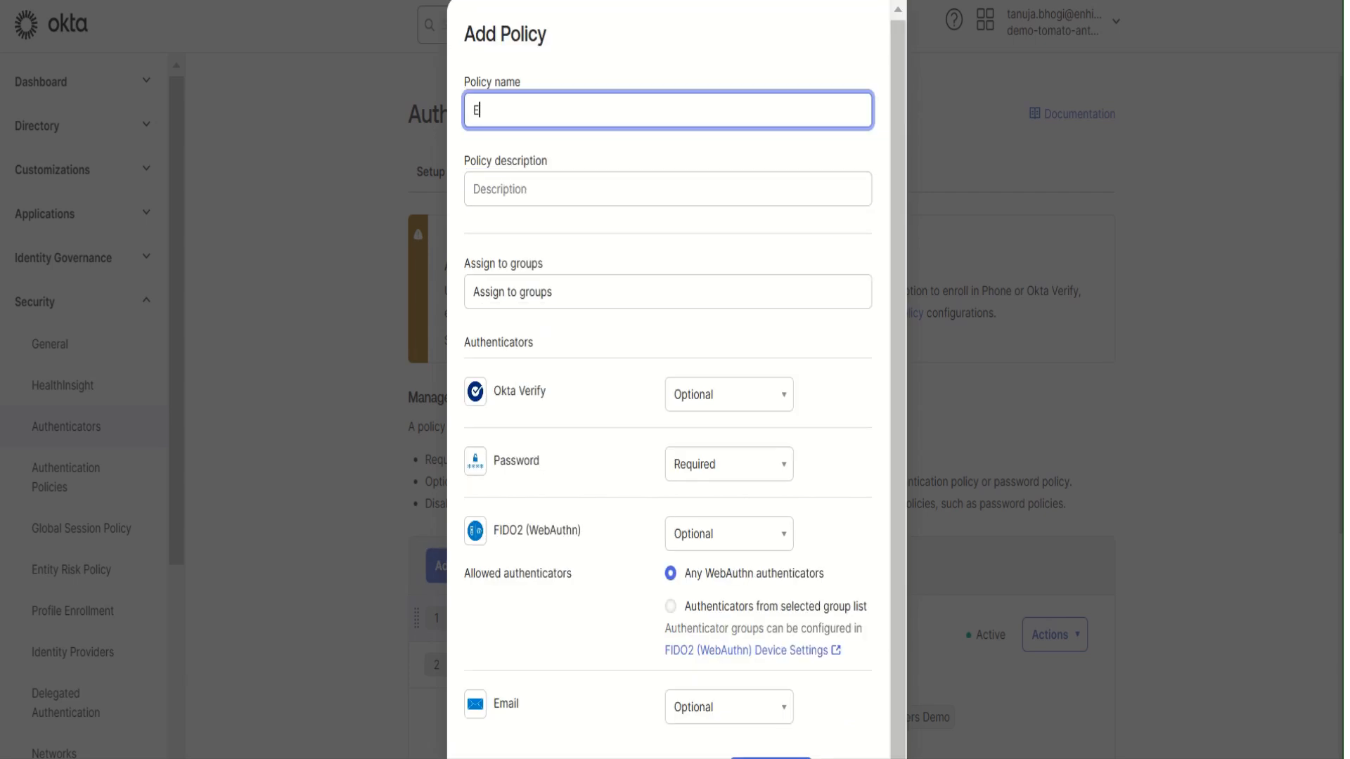
type("nrollment Policy for Remote")
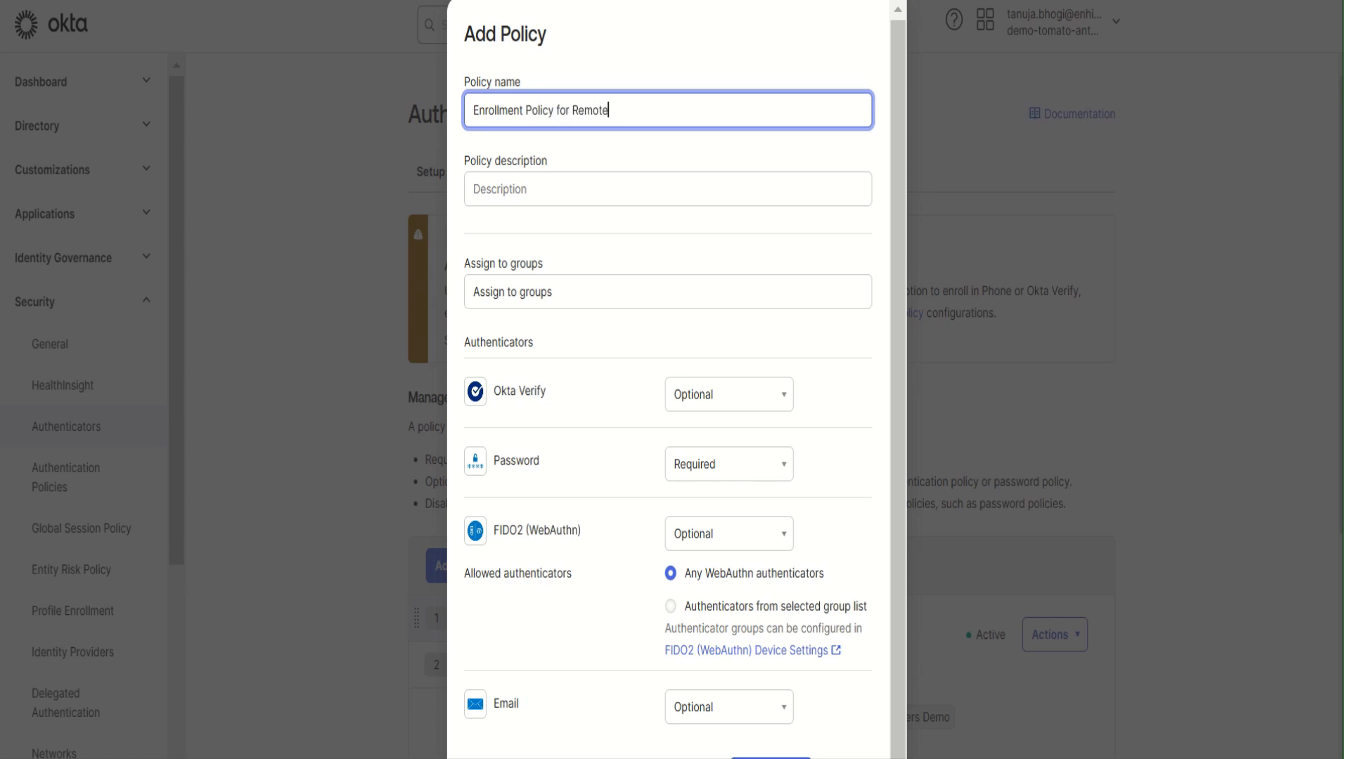
type(" Workers")
left_click(667, 291)
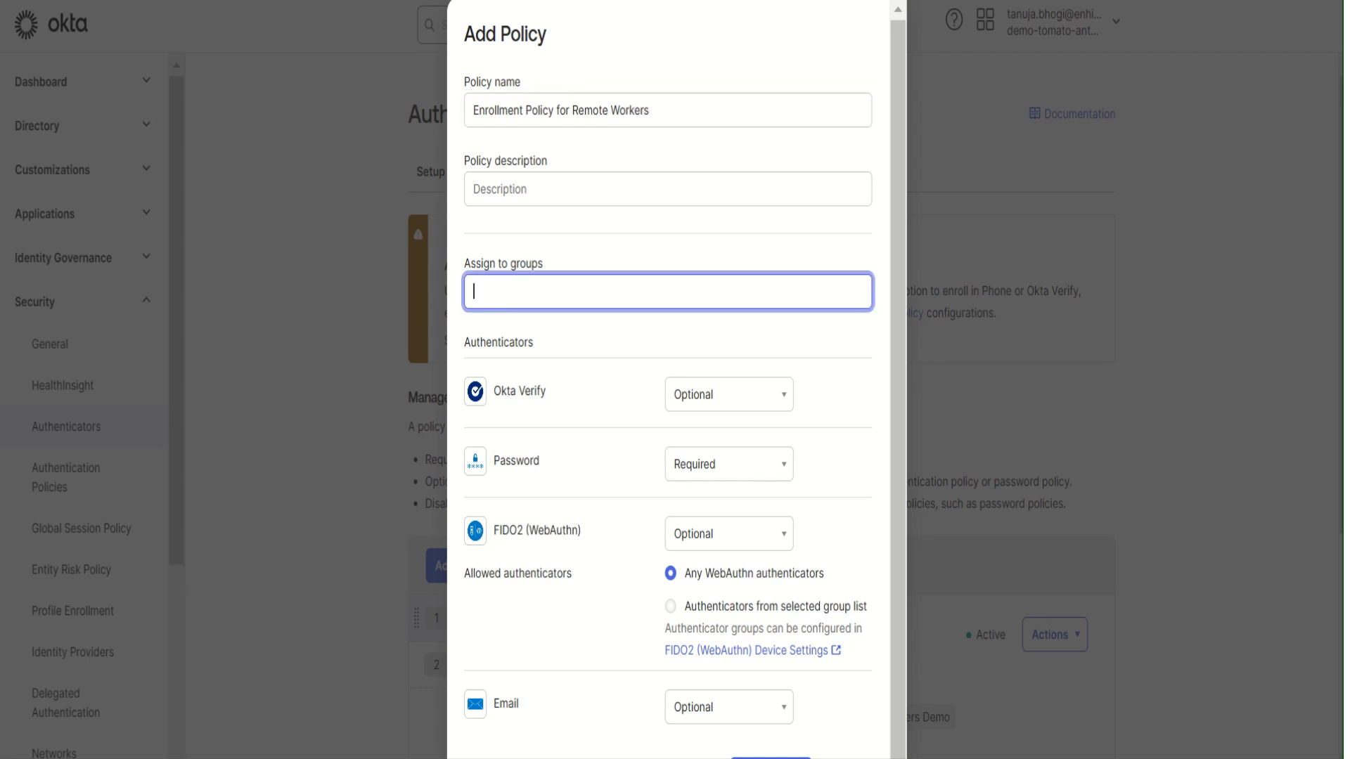
type("Remote")
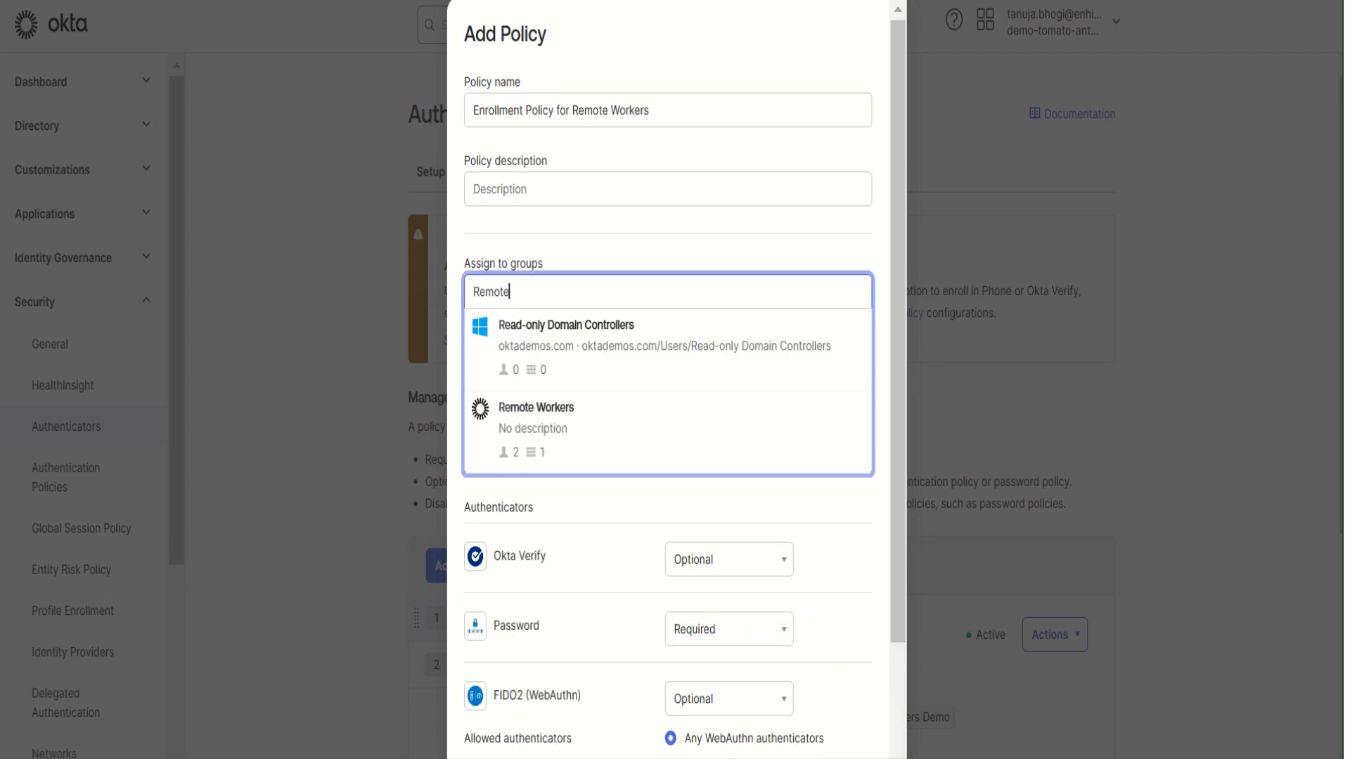
key("Return")
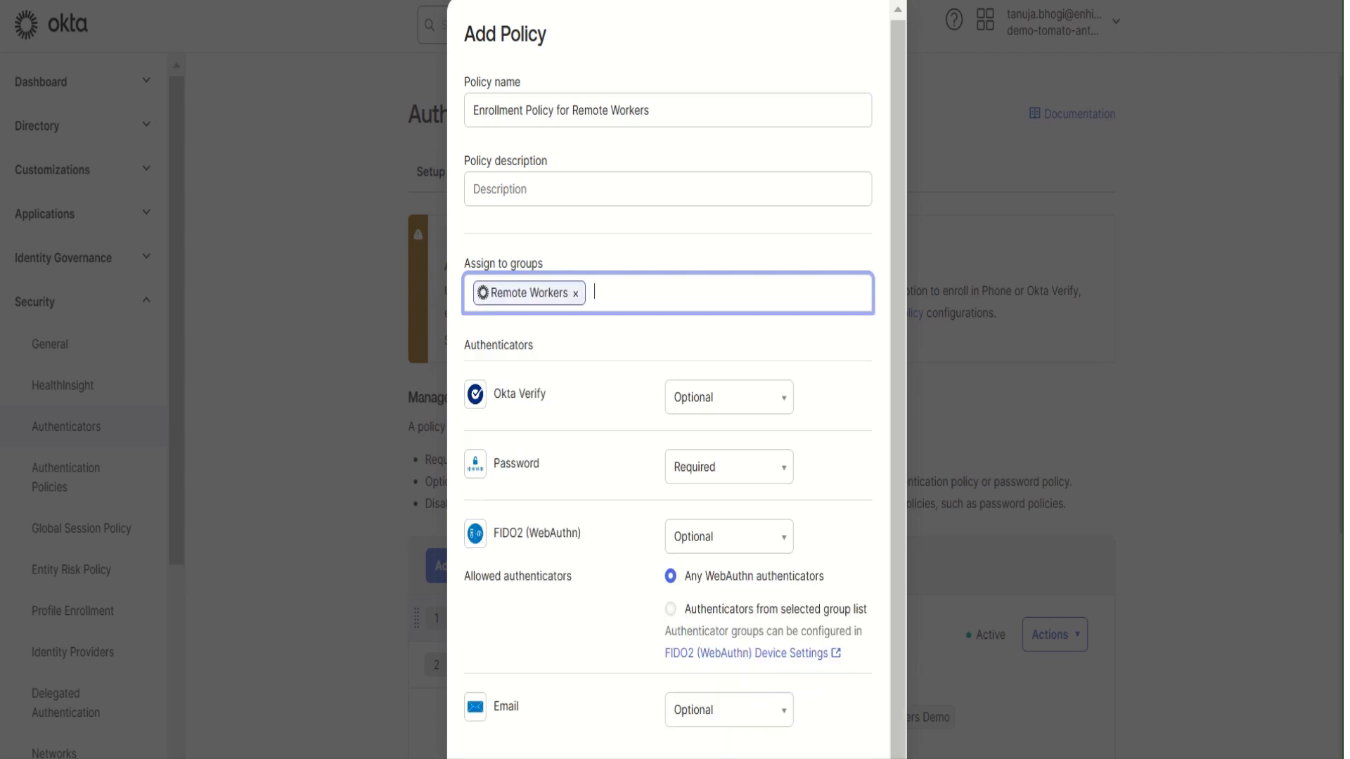
left_click(770, 753)
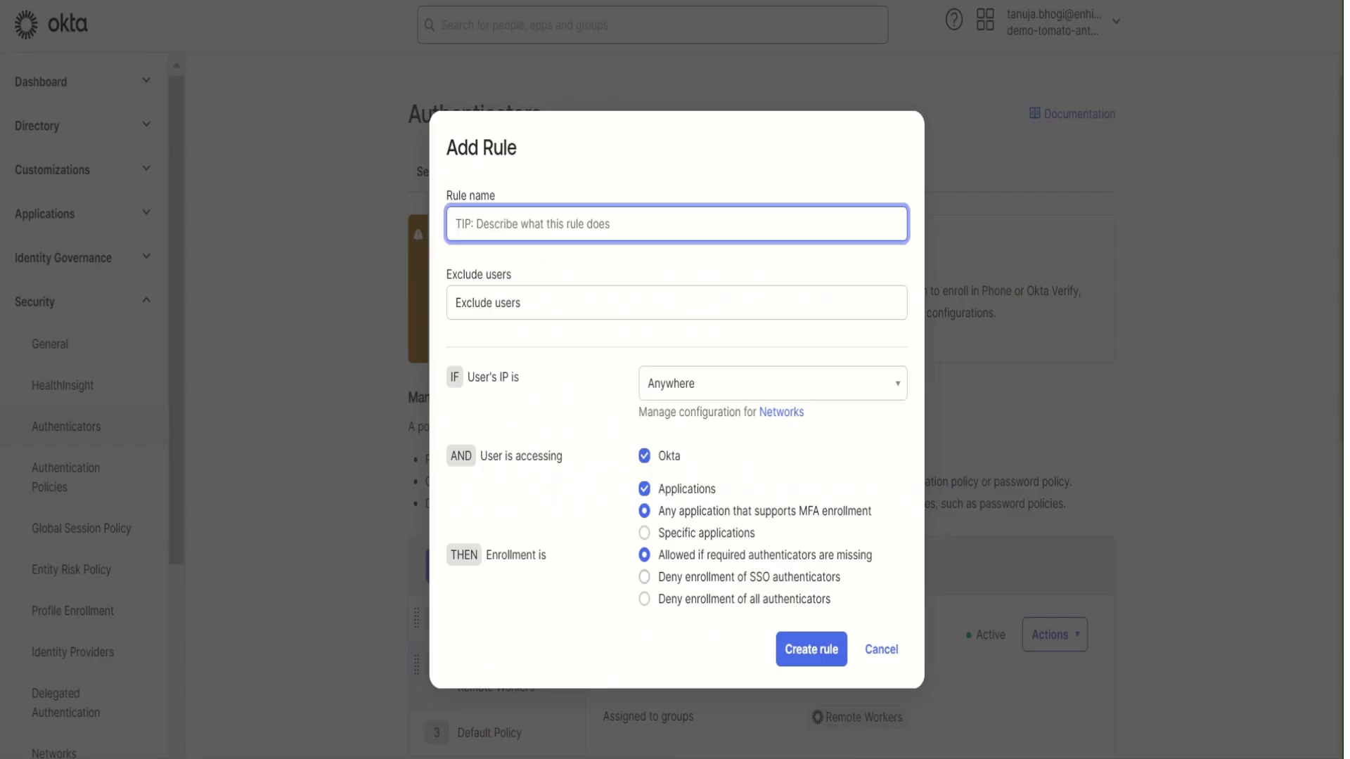
Step: Create the enrollment policy rule named 'New Rule'
type("Ne")
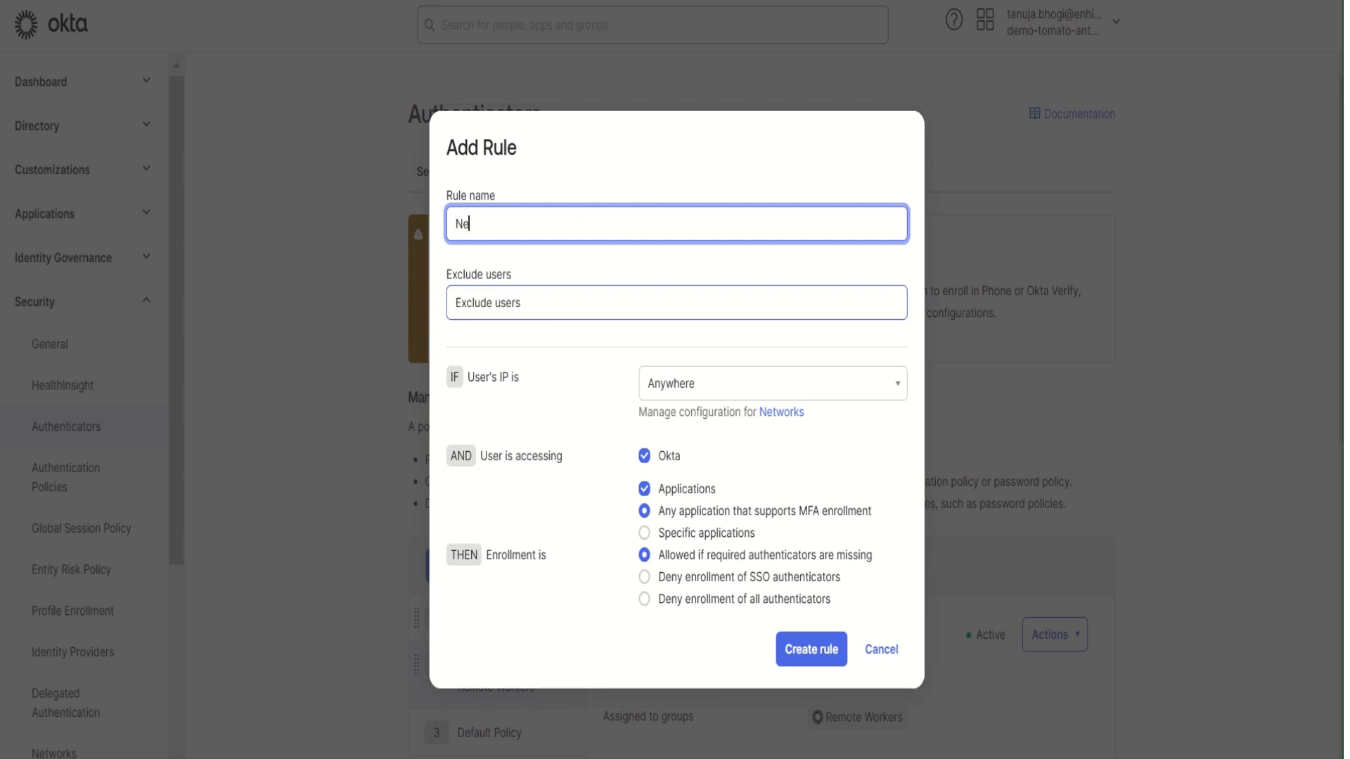
type("w Rule")
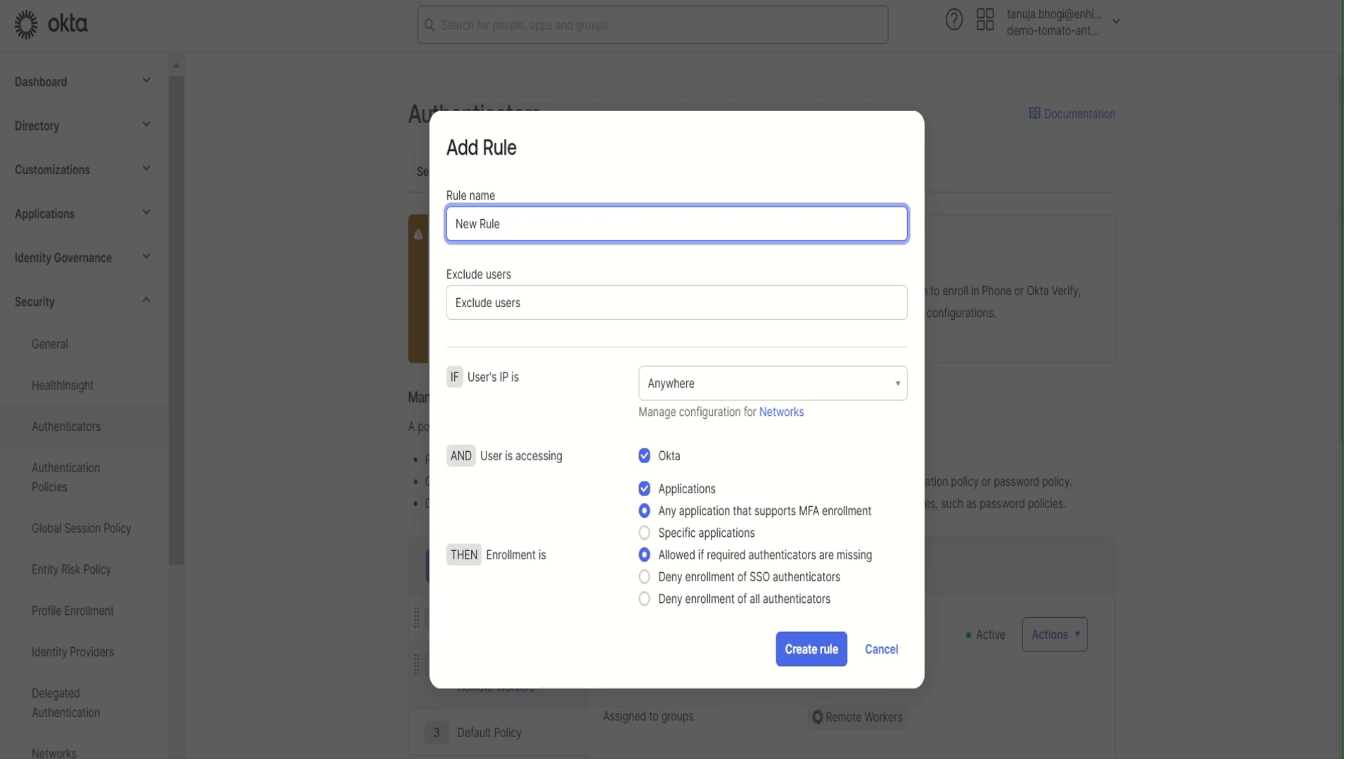
left_click(812, 648)
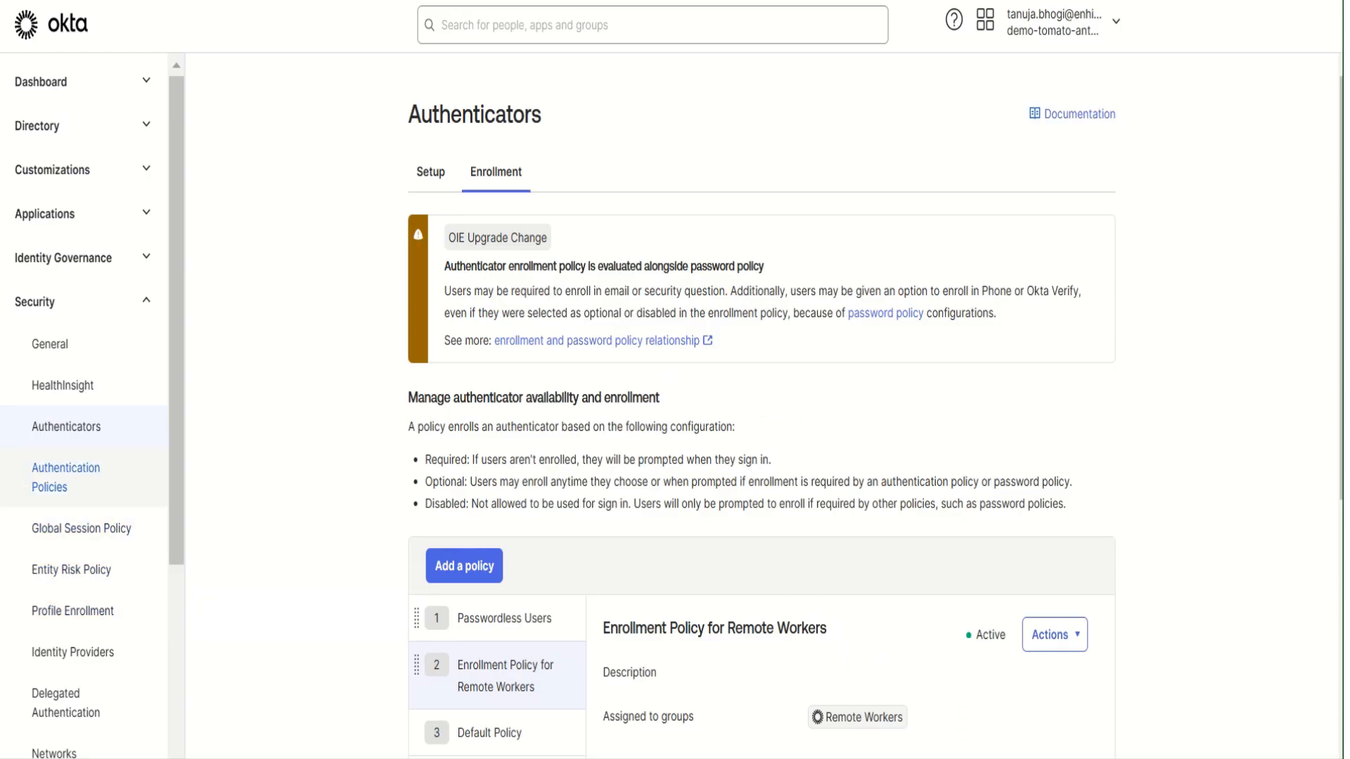
Step: Create and save an authentication policy named 'AuthN Policy for Remote Workers'
left_click(66, 477)
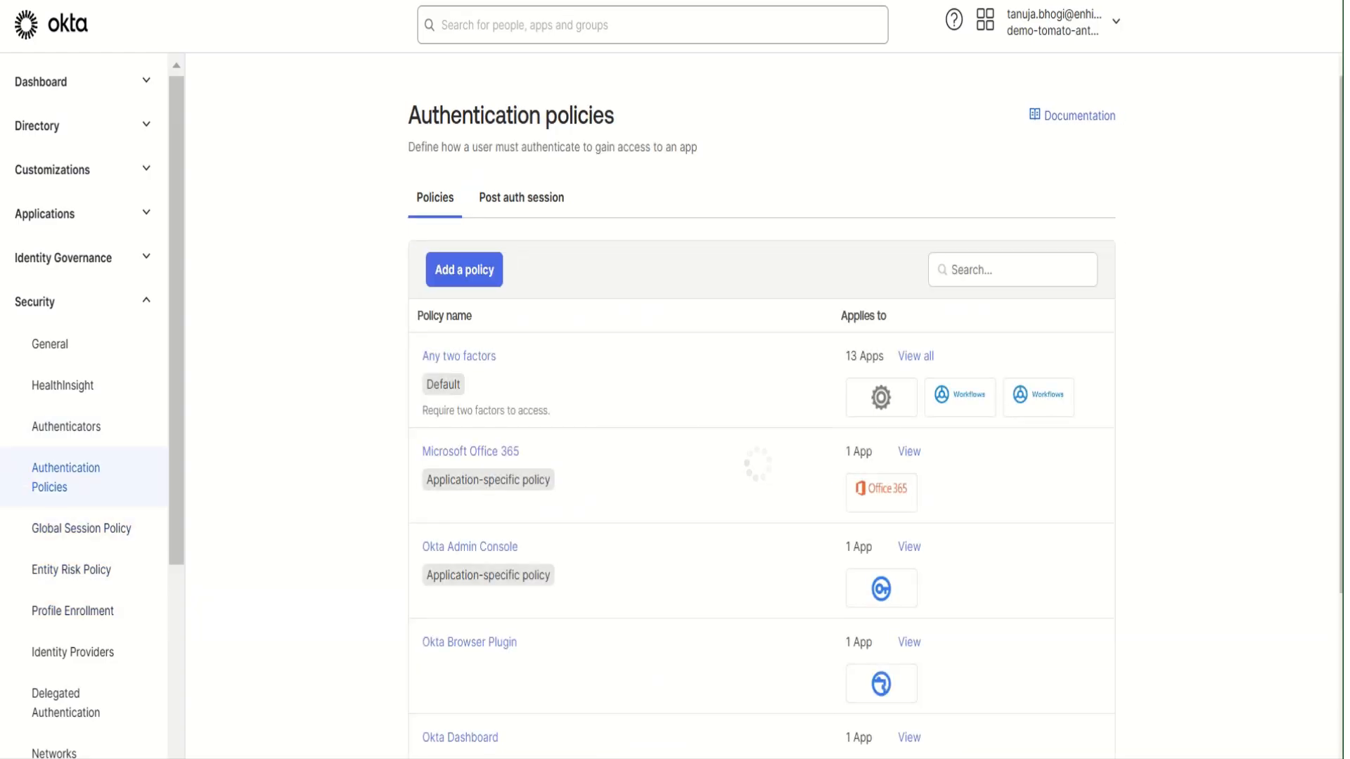
left_click(464, 269)
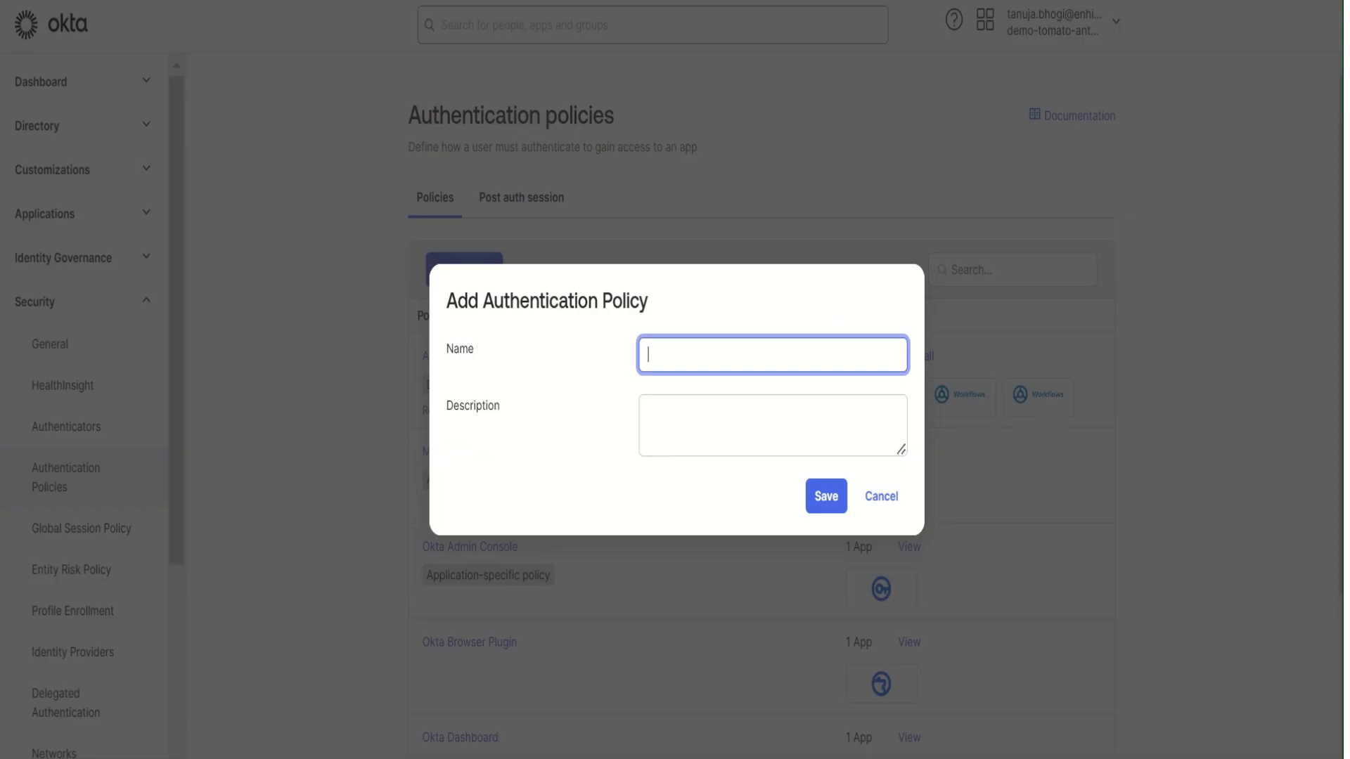
type("AuthN Policy for Remote Workers")
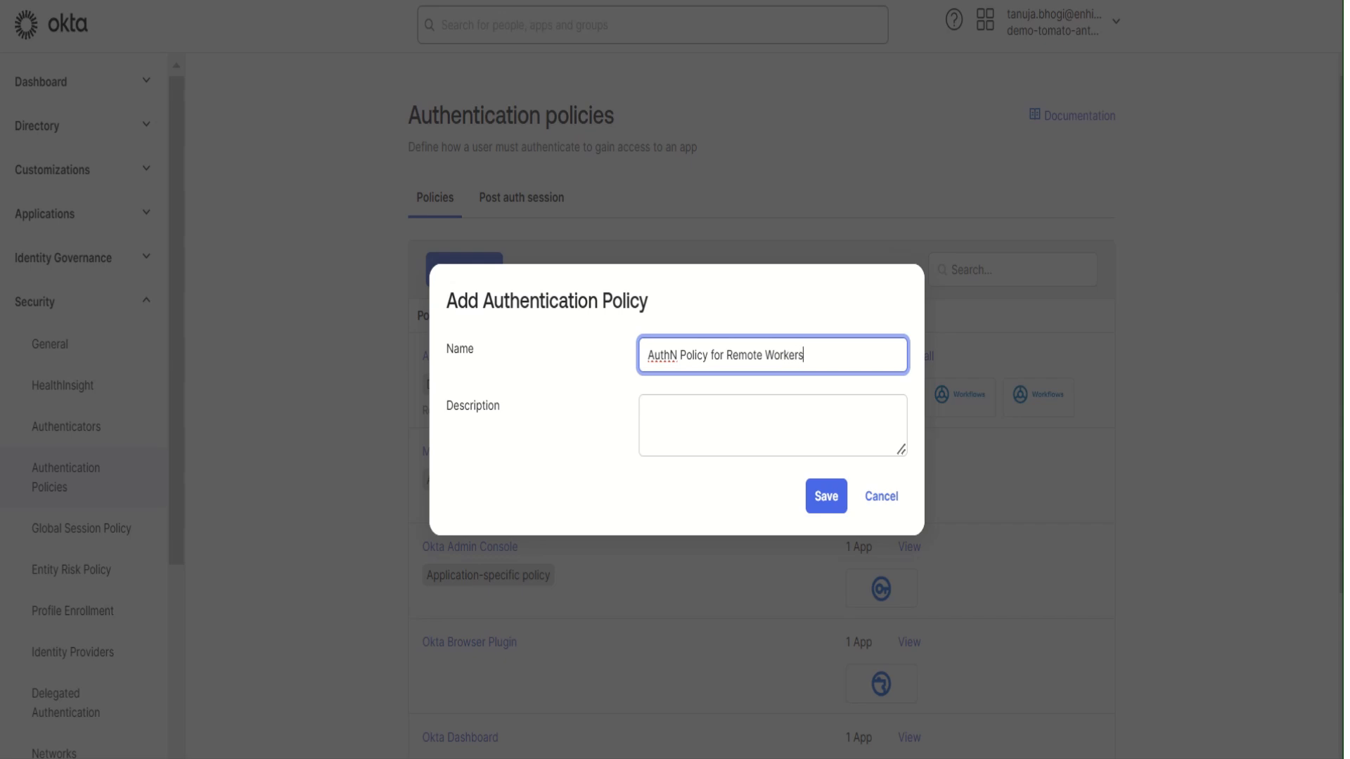
left_click(826, 496)
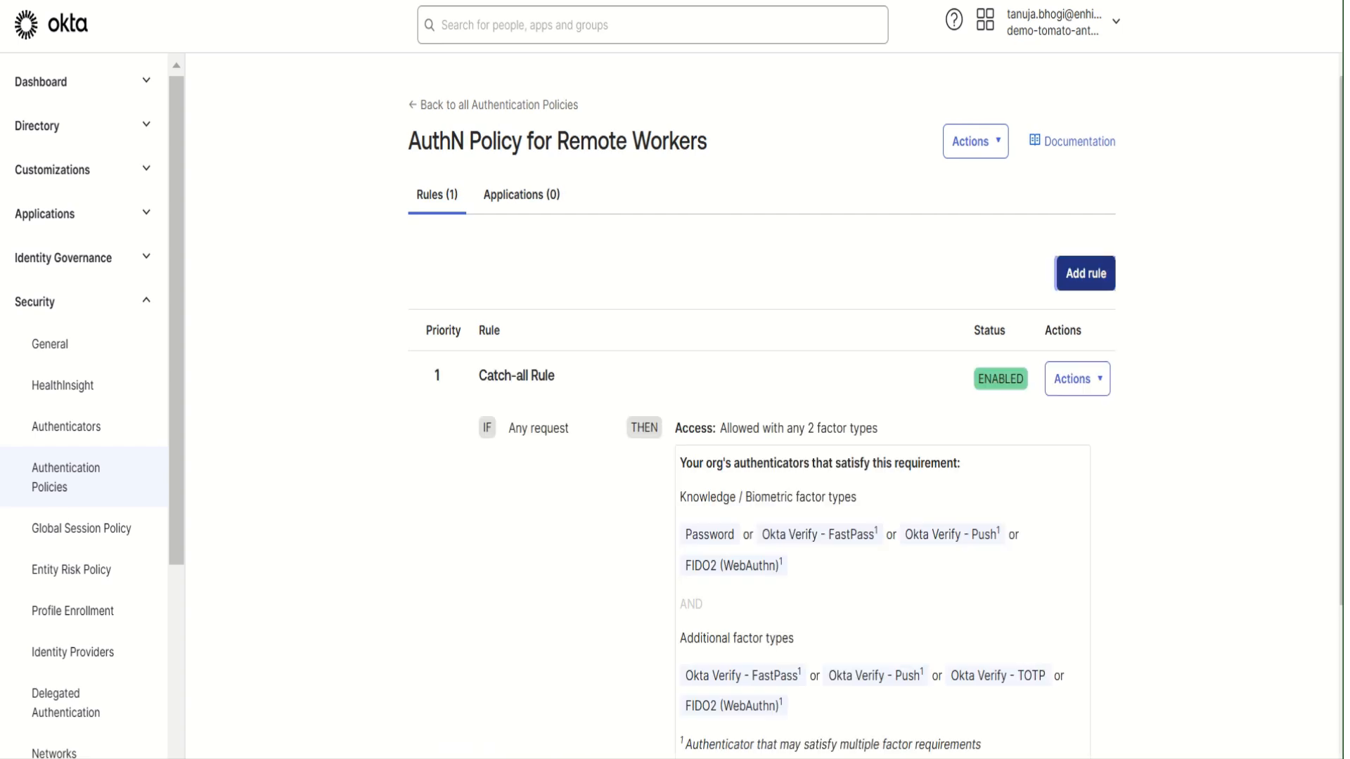
Step: Start rule 'New Rule' limited to the Remote Workers group and registered devices
left_click(1085, 273)
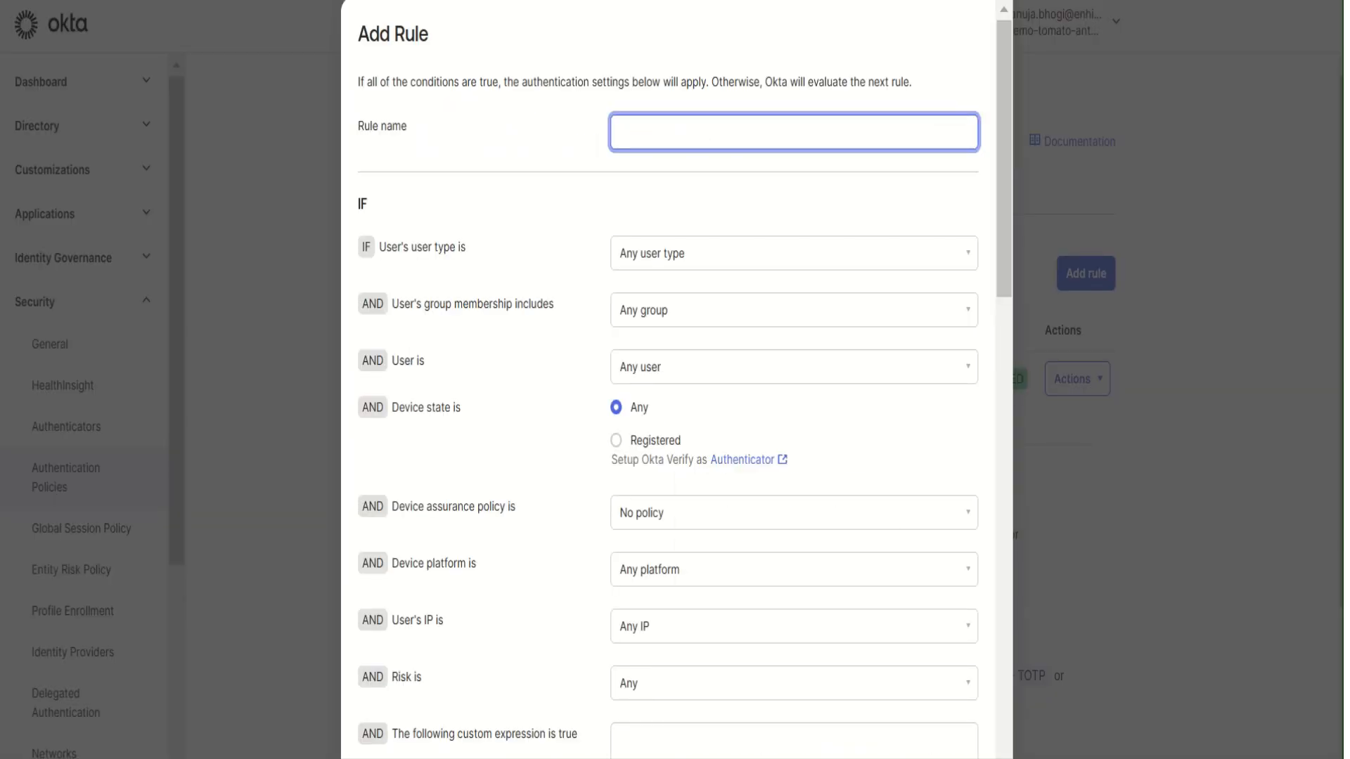
type("New Rule")
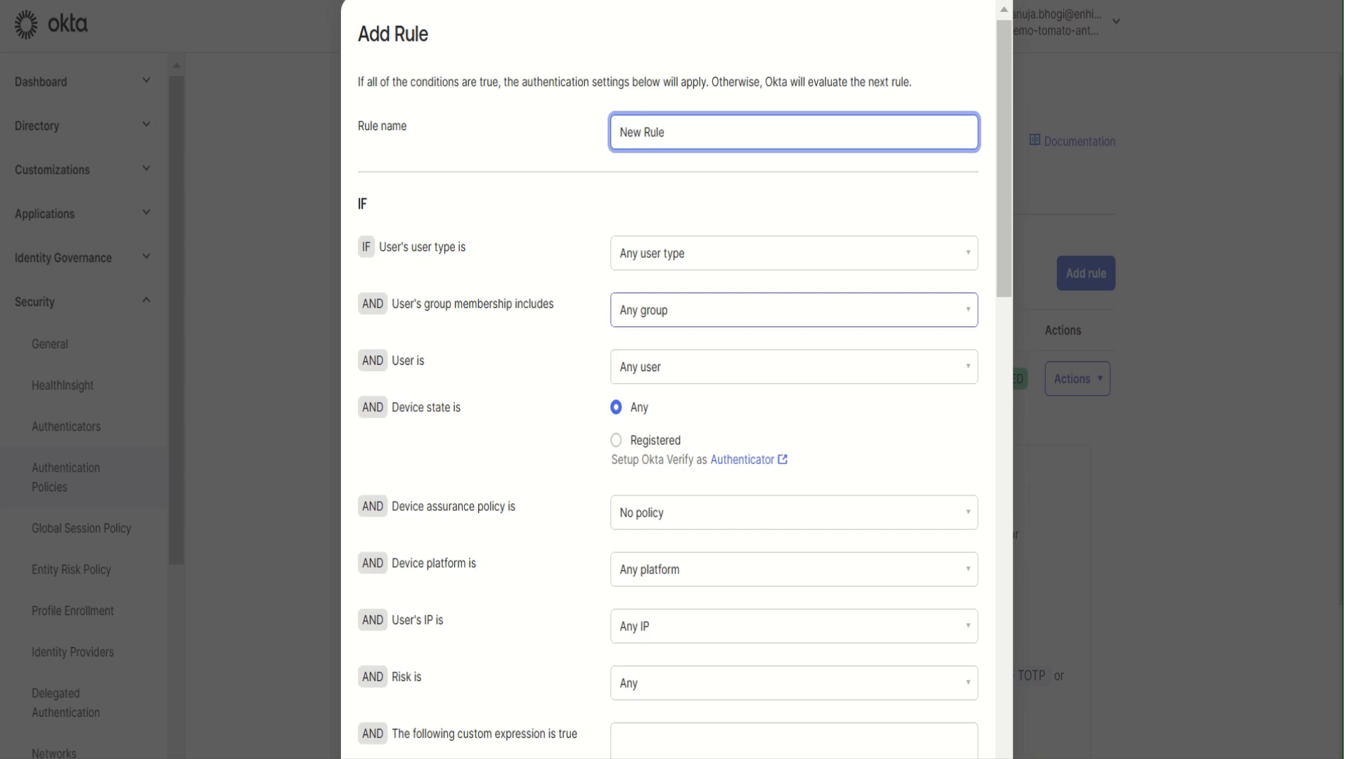
left_click(792, 310)
left_click(792, 375)
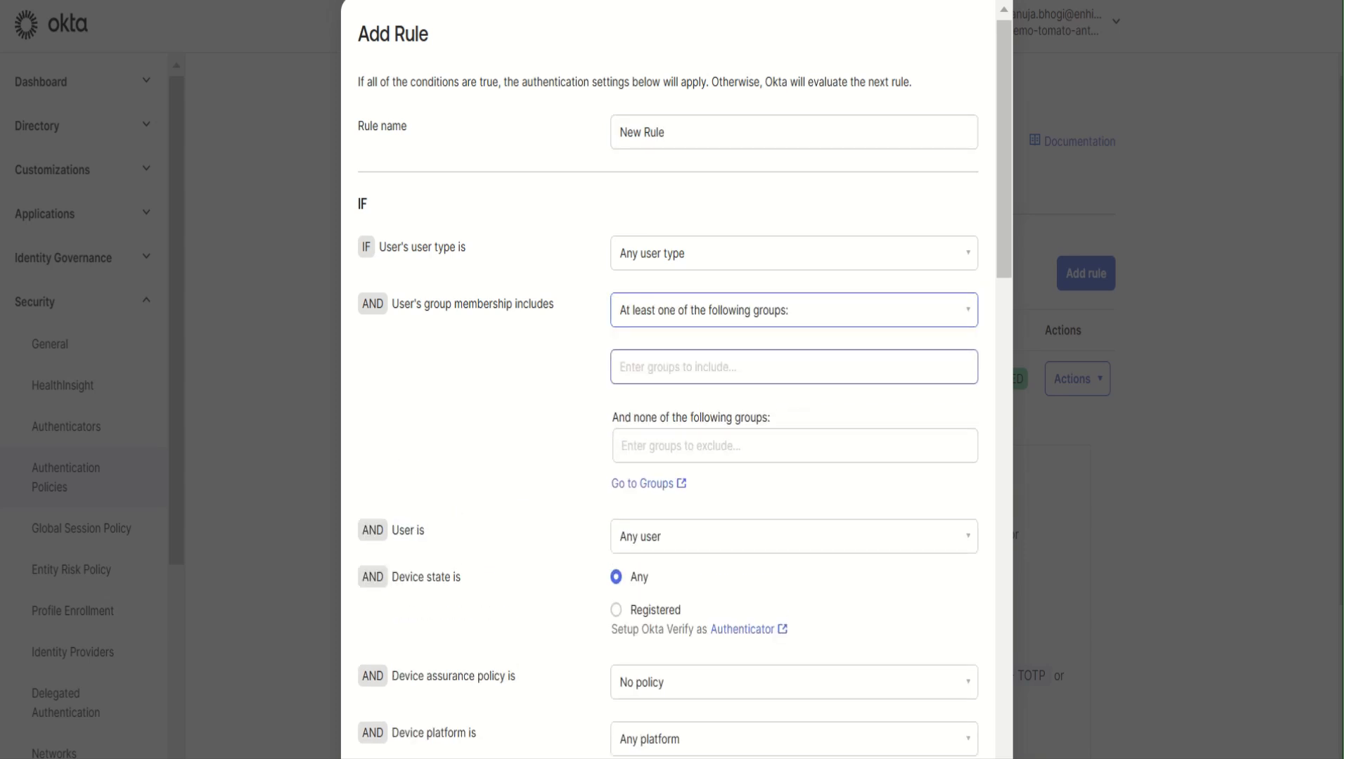
type("New")
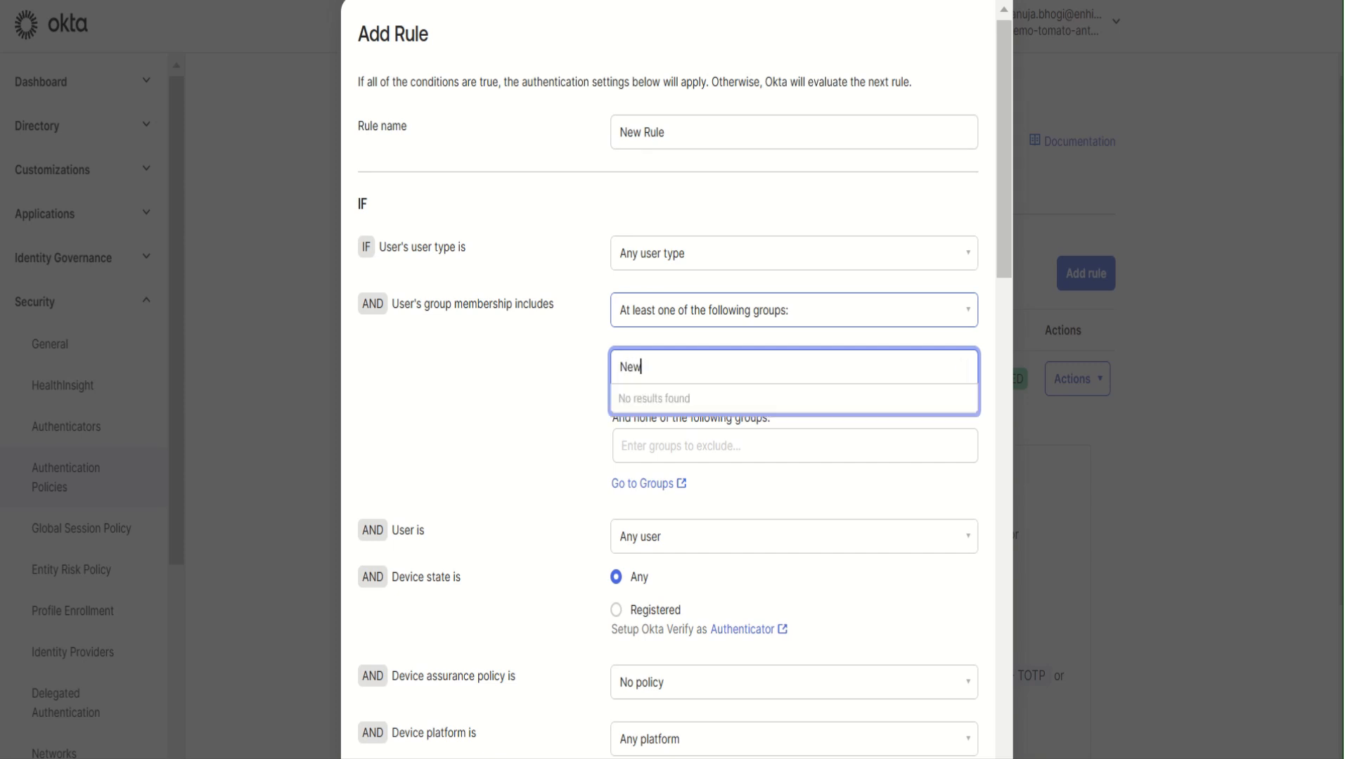
key("BackSpace")
key("BackSpace")
key("BackSpace")
type("Rem")
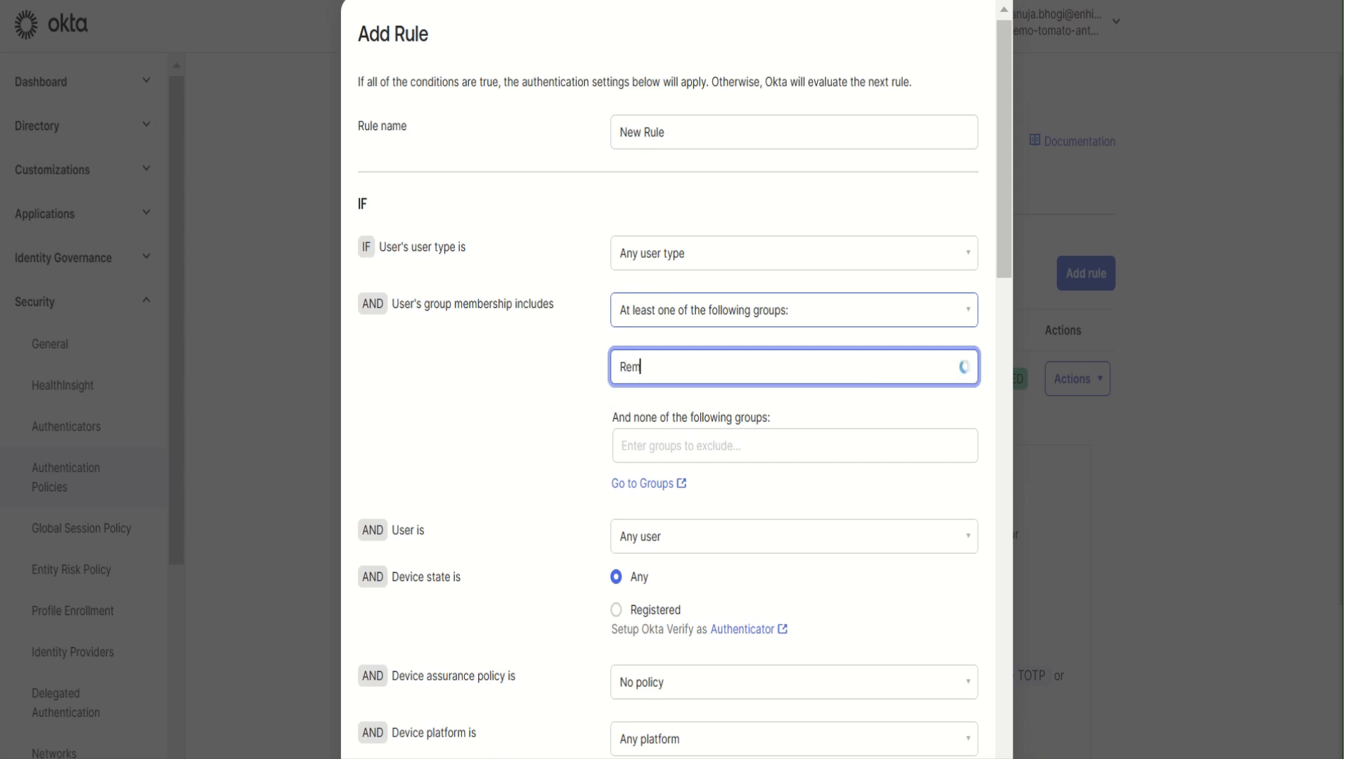
type("ote")
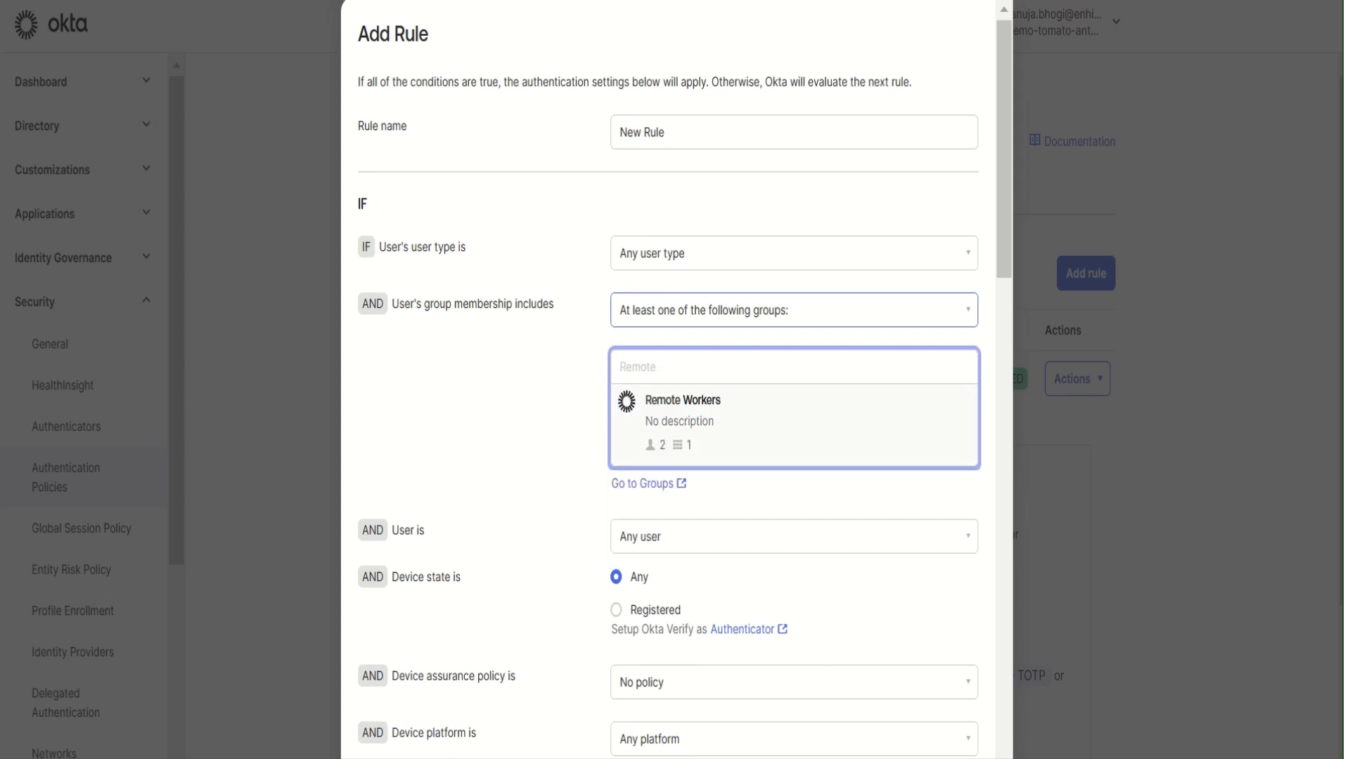
key("Return")
scroll(668, 380, "down", 3)
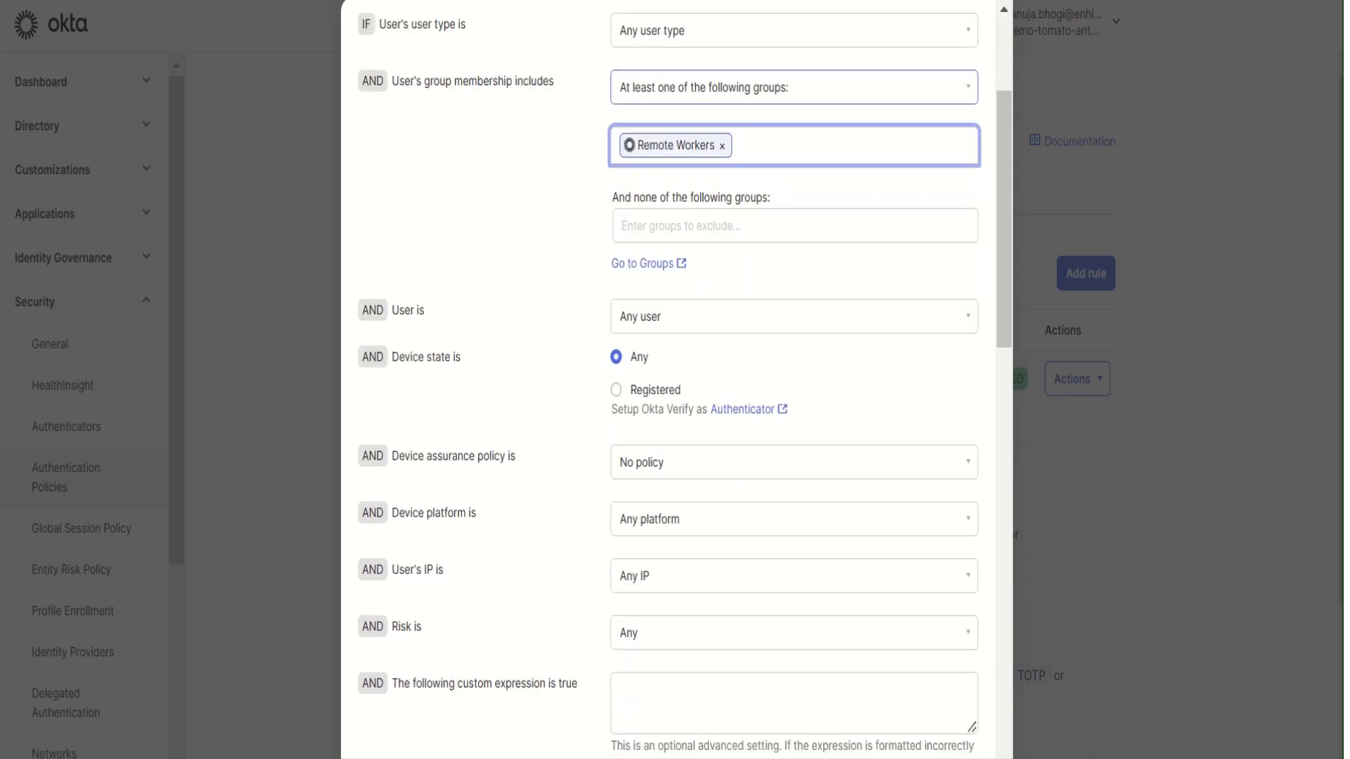
left_click(617, 385)
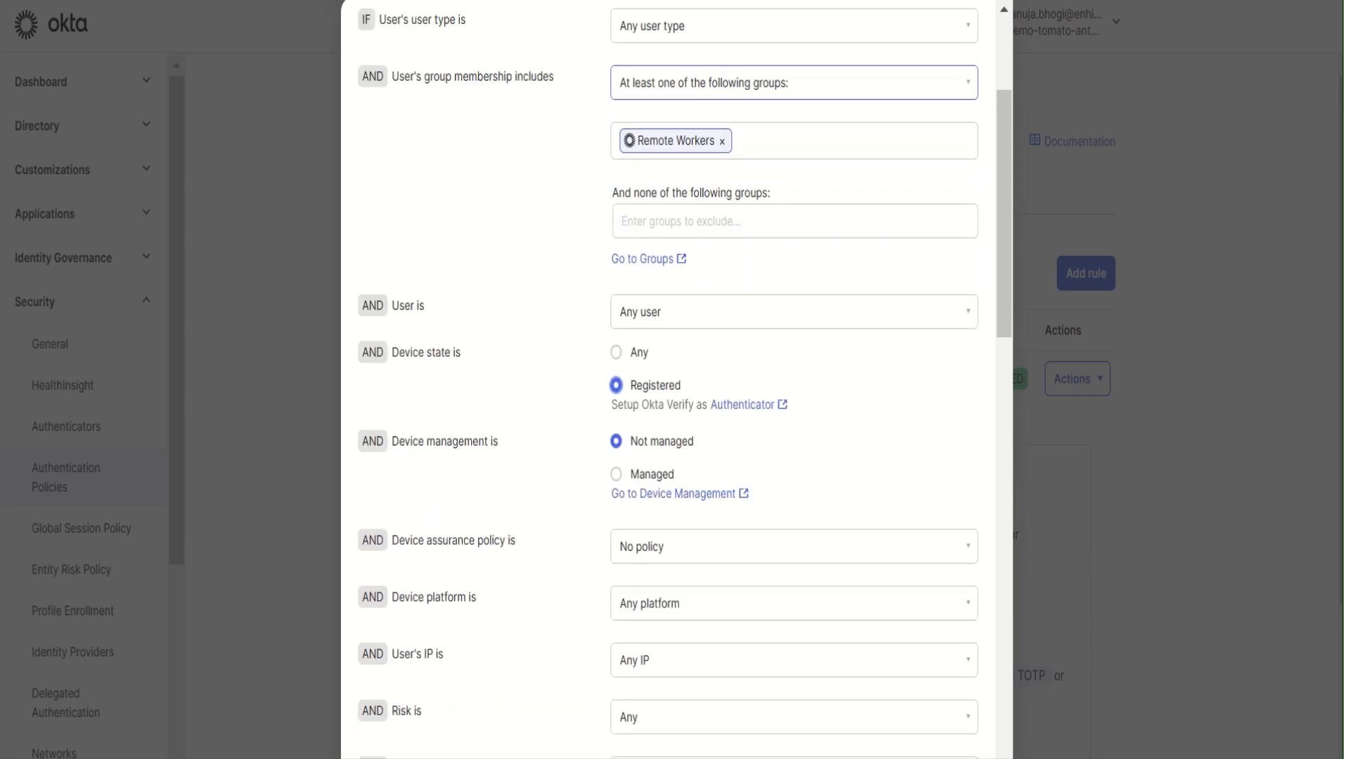
Step: Allow only Okta Verify FastPass, TOTP and Push as authentication methods, and save the rule
scroll(667, 380, "down", 6)
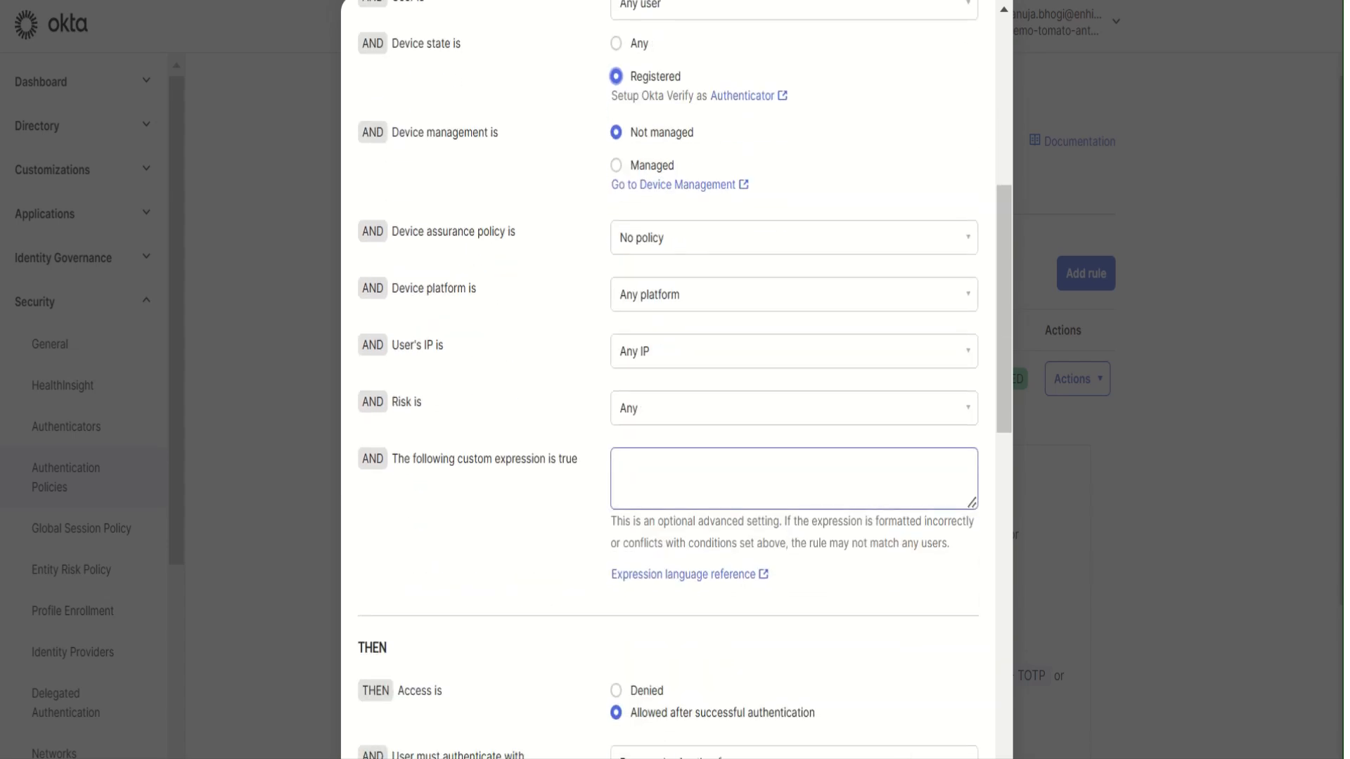
scroll(667, 379, "down", 3)
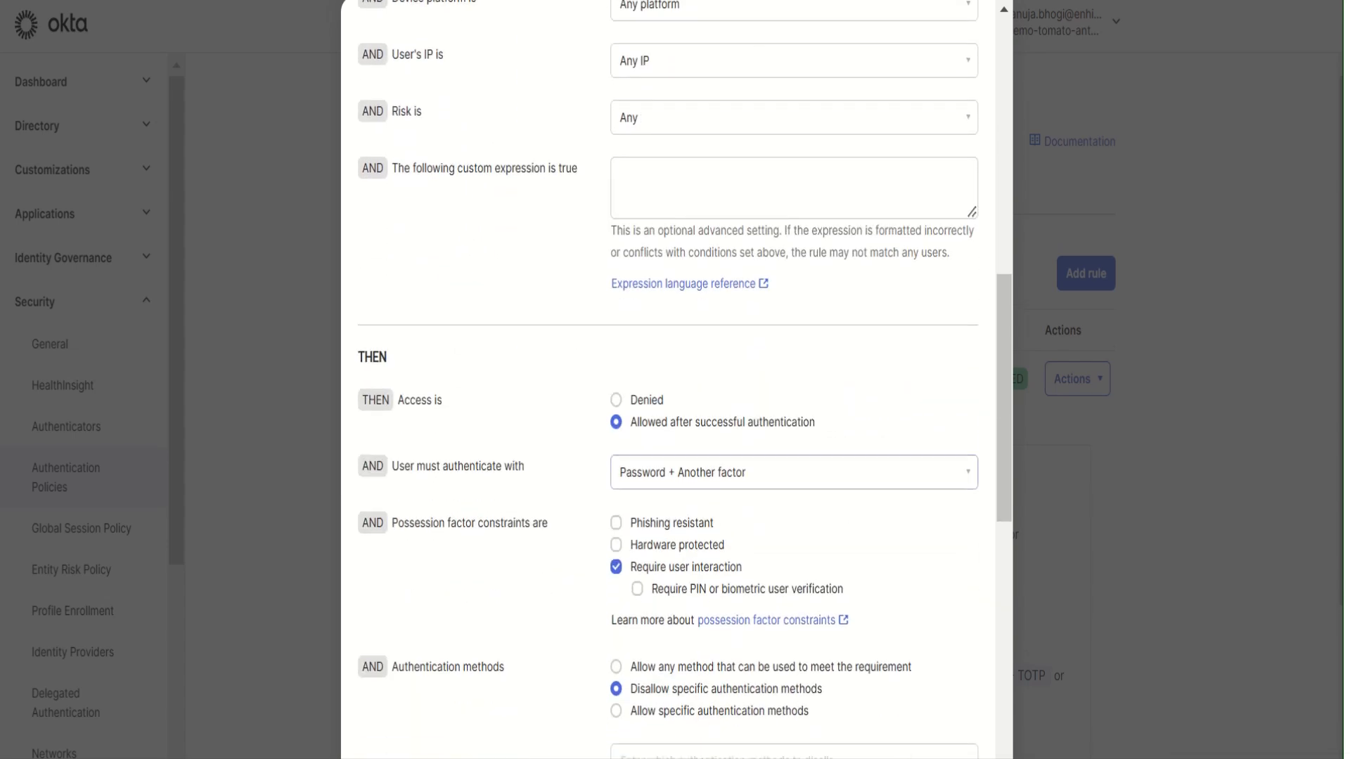
scroll(668, 379, "down", 4)
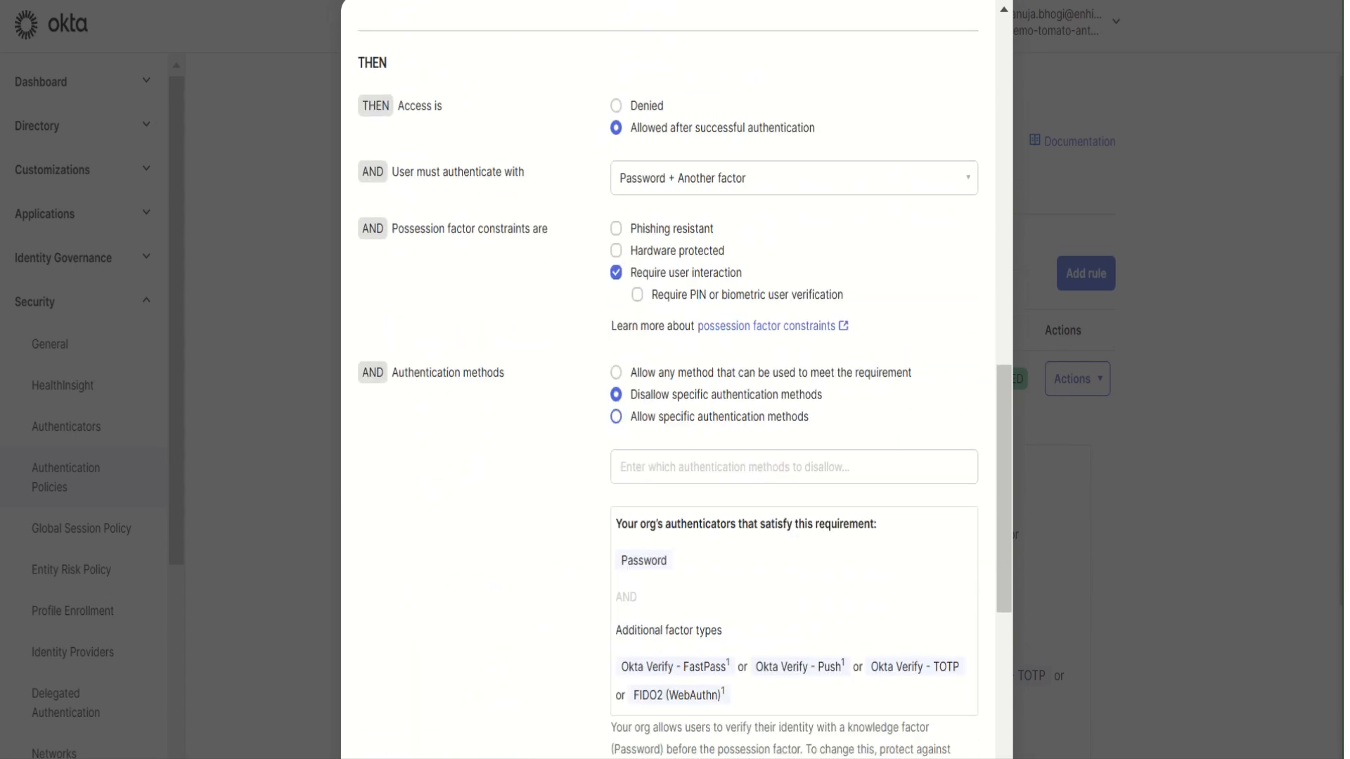
left_click(615, 417)
left_click(793, 467)
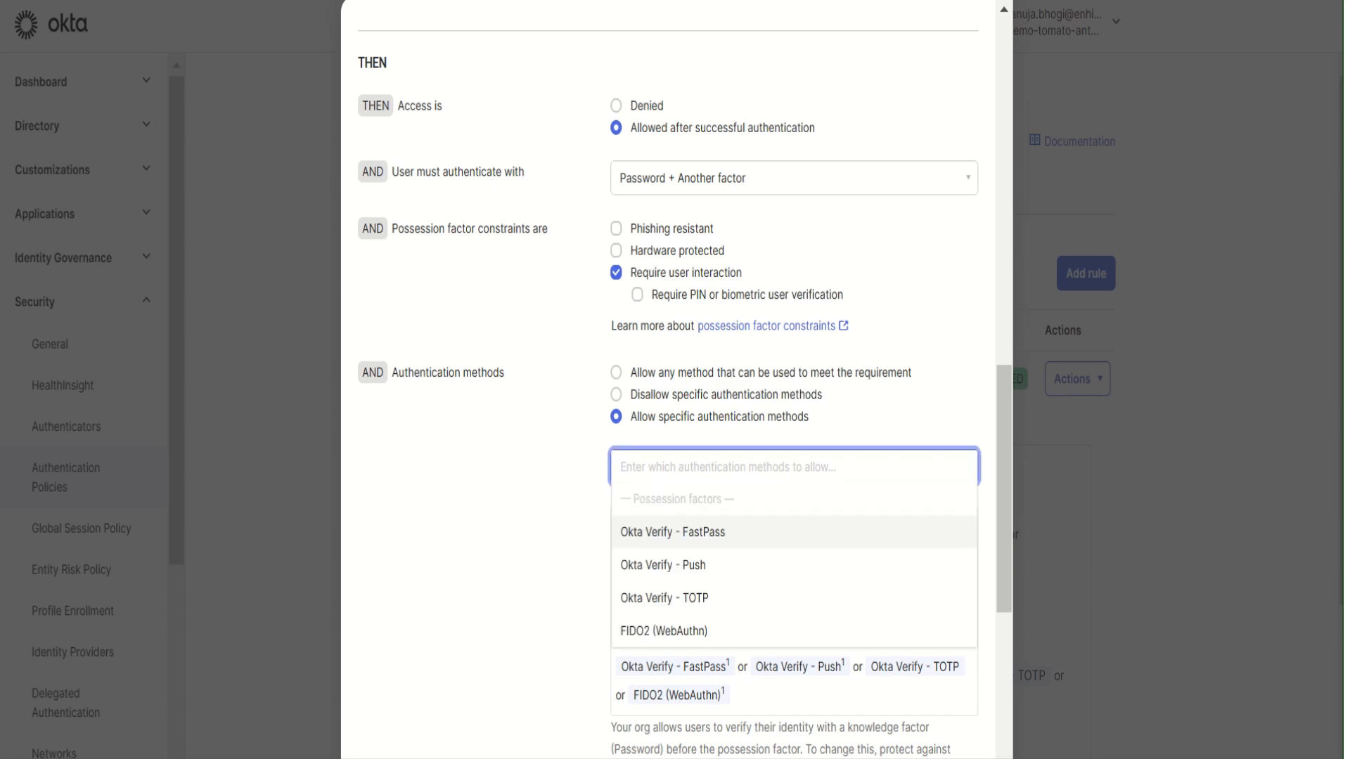
key("Return")
key("Down")
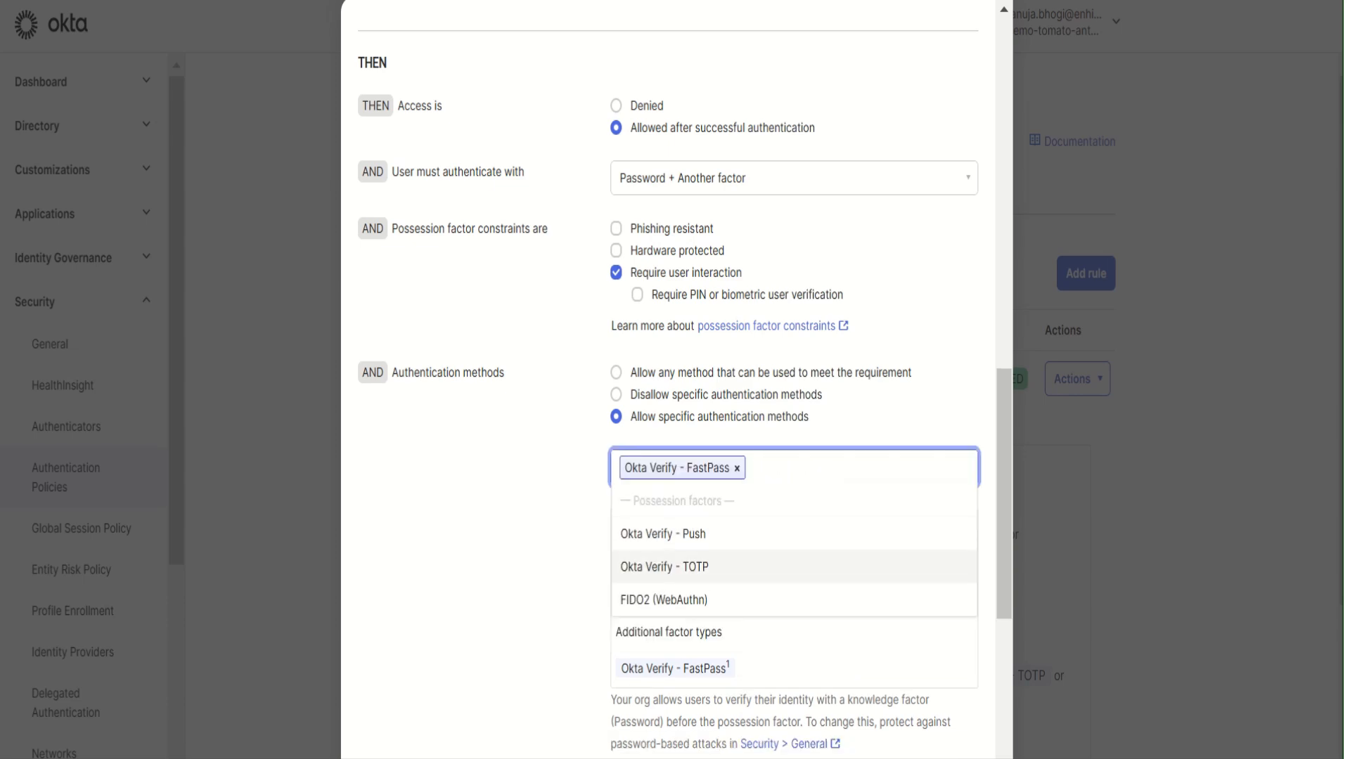
key("Return")
key("Up")
key("Return")
scroll(674, 379, "down", 8)
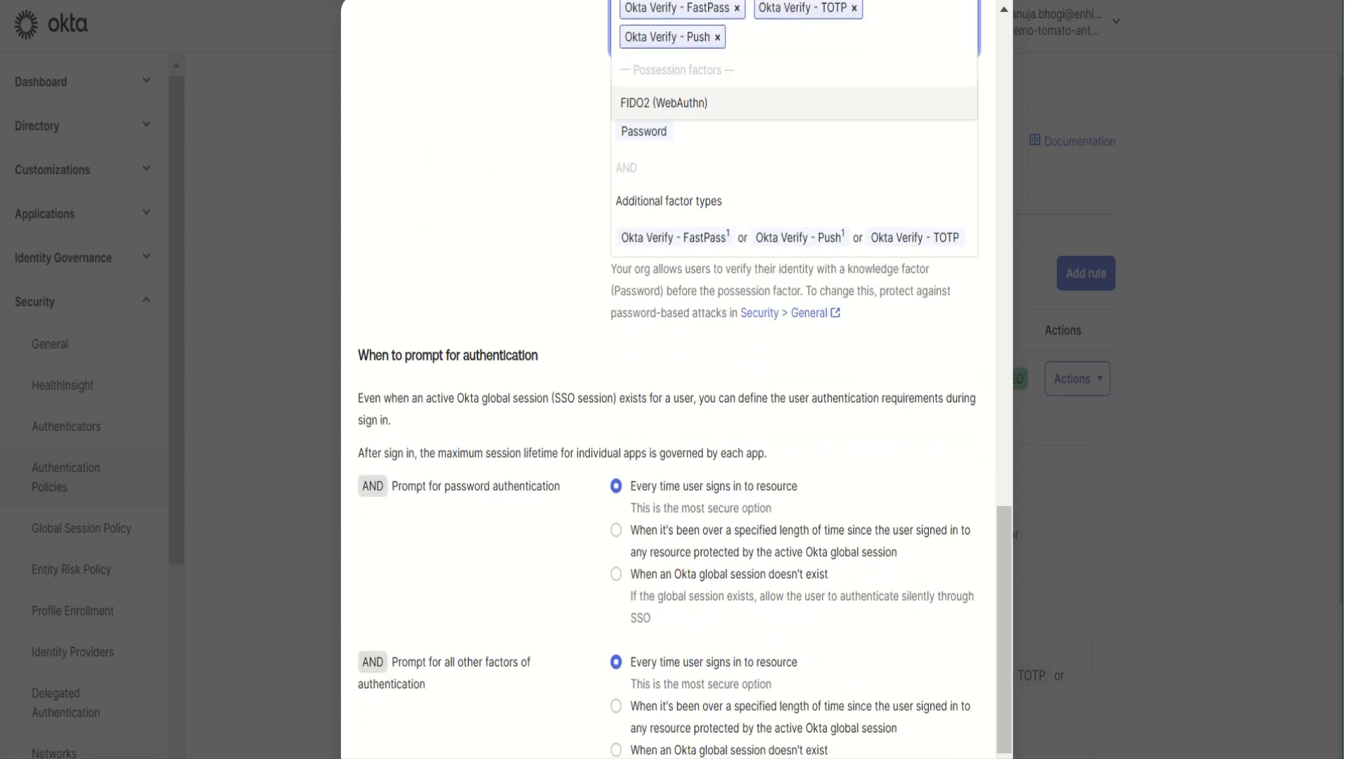
left_click(897, 752)
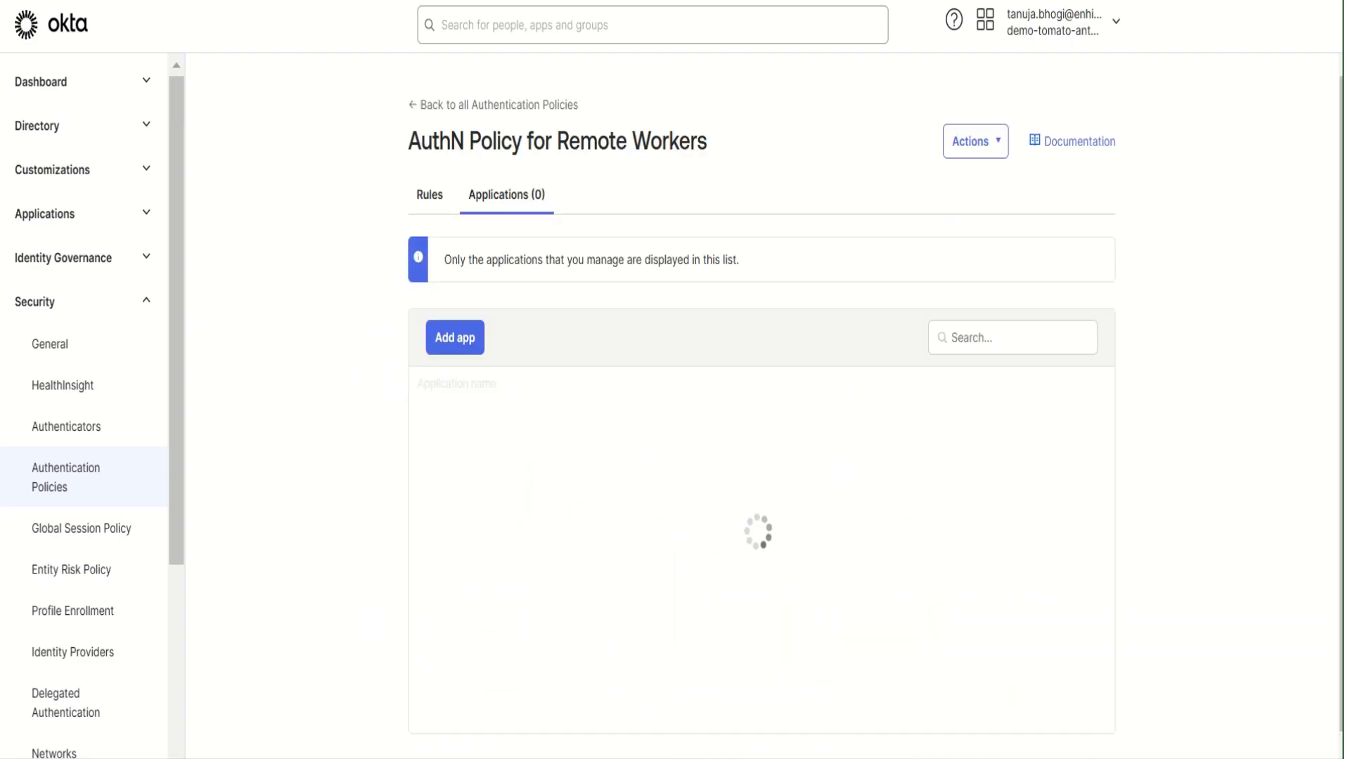
Step: Add Salesforce.com to the authentication policy's applications
left_click(455, 338)
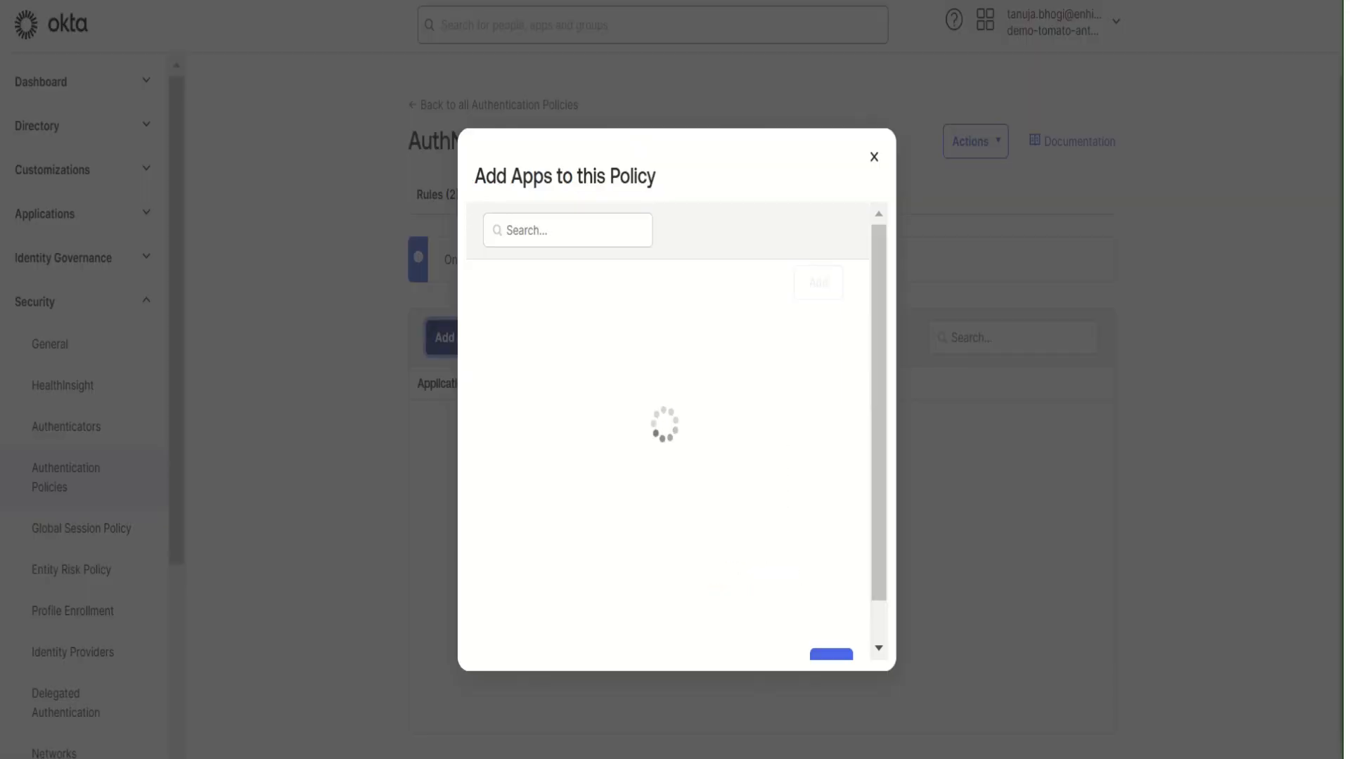
scroll(668, 429, "down", 2)
scroll(667, 429, "down", 4)
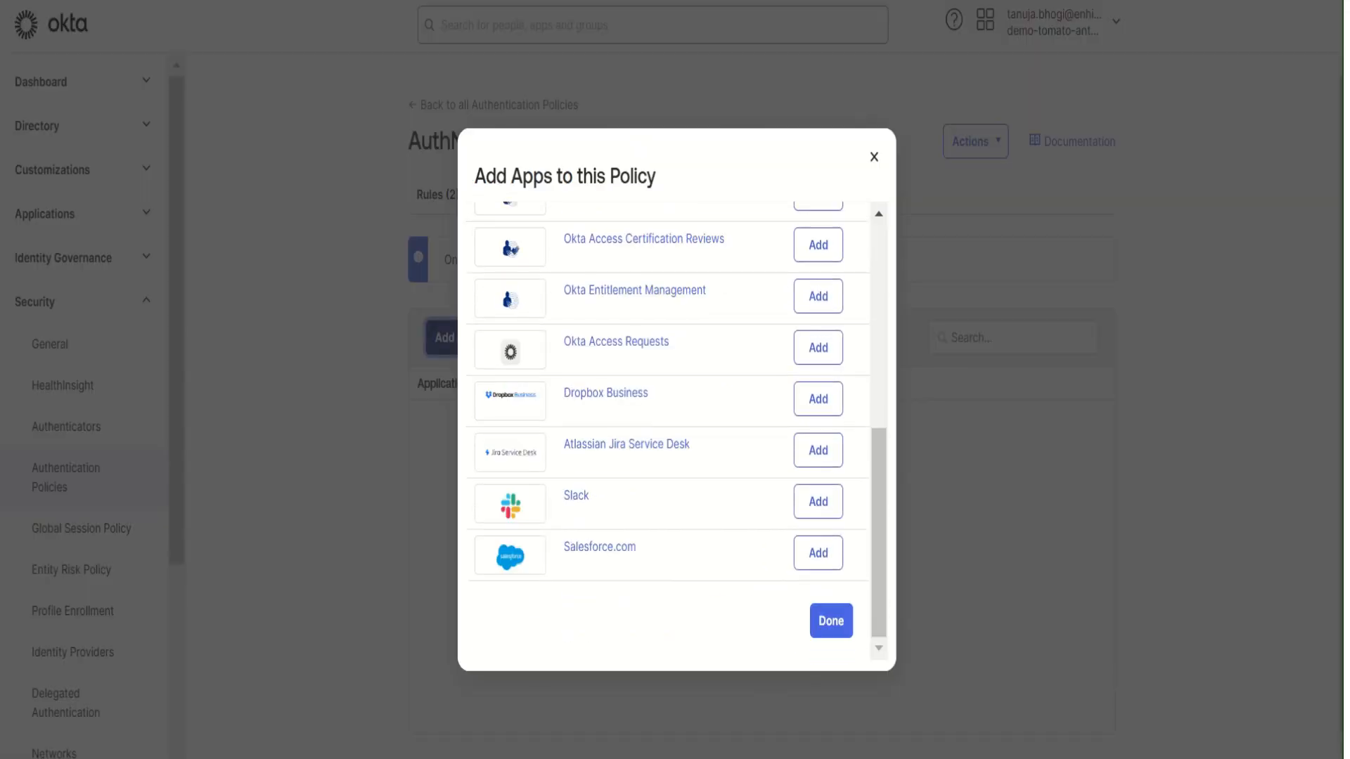
left_click(818, 552)
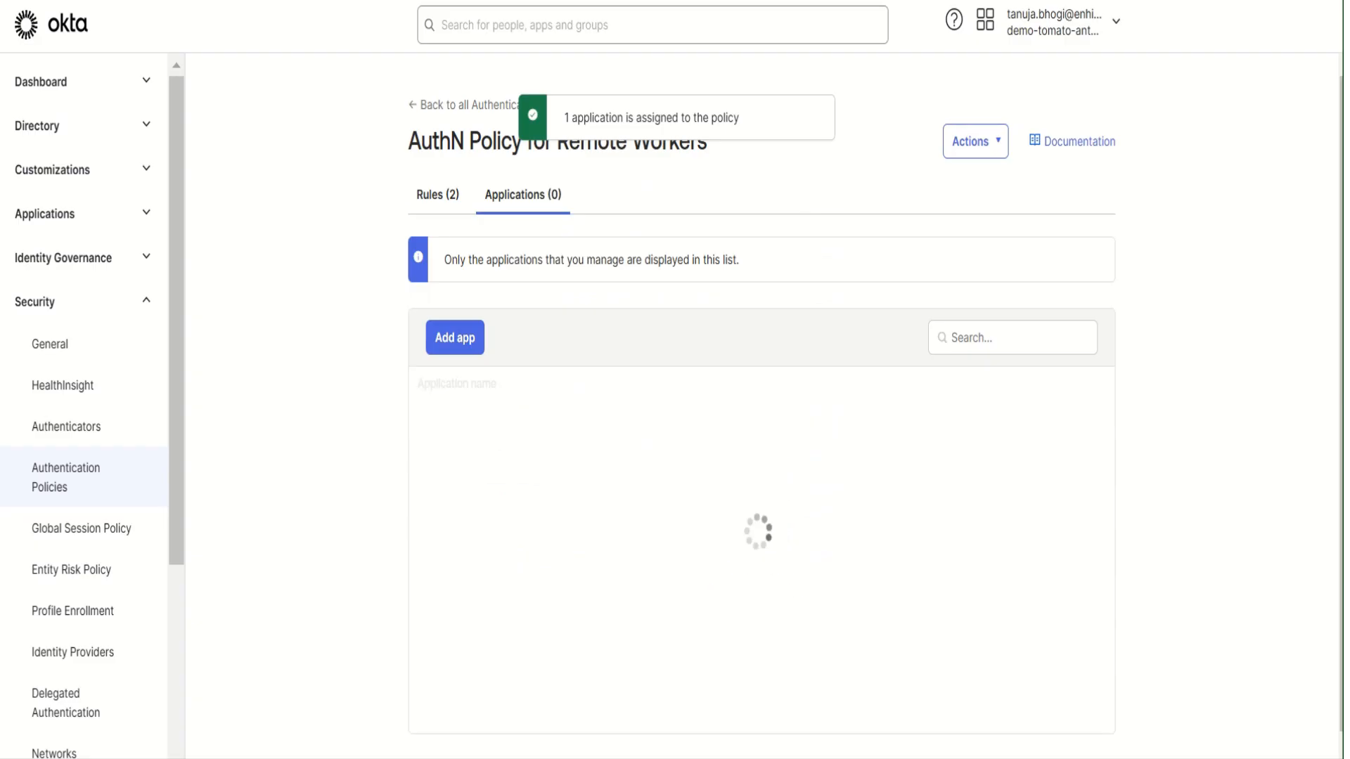
left_click(831, 620)
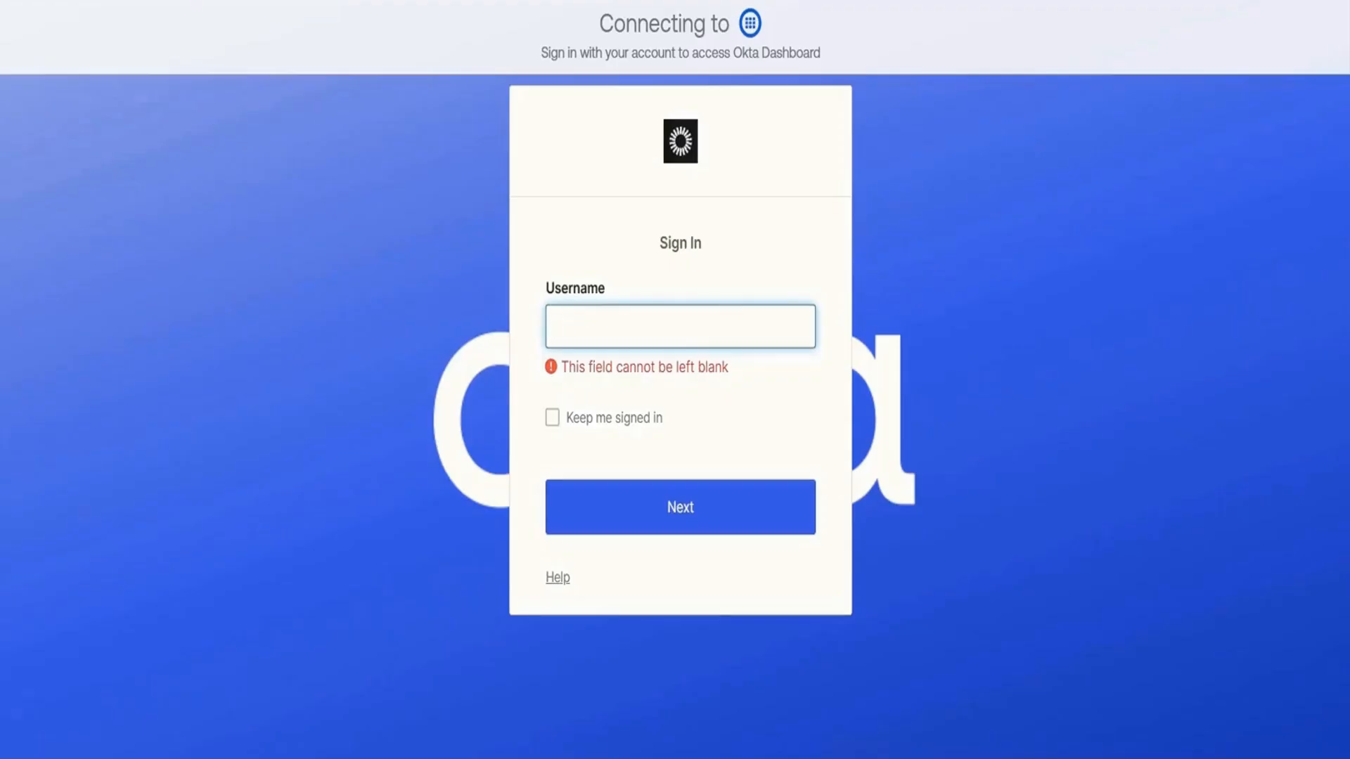
Step: Sign in to the Okta Dashboard with the test user's suggested username and password
type("al")
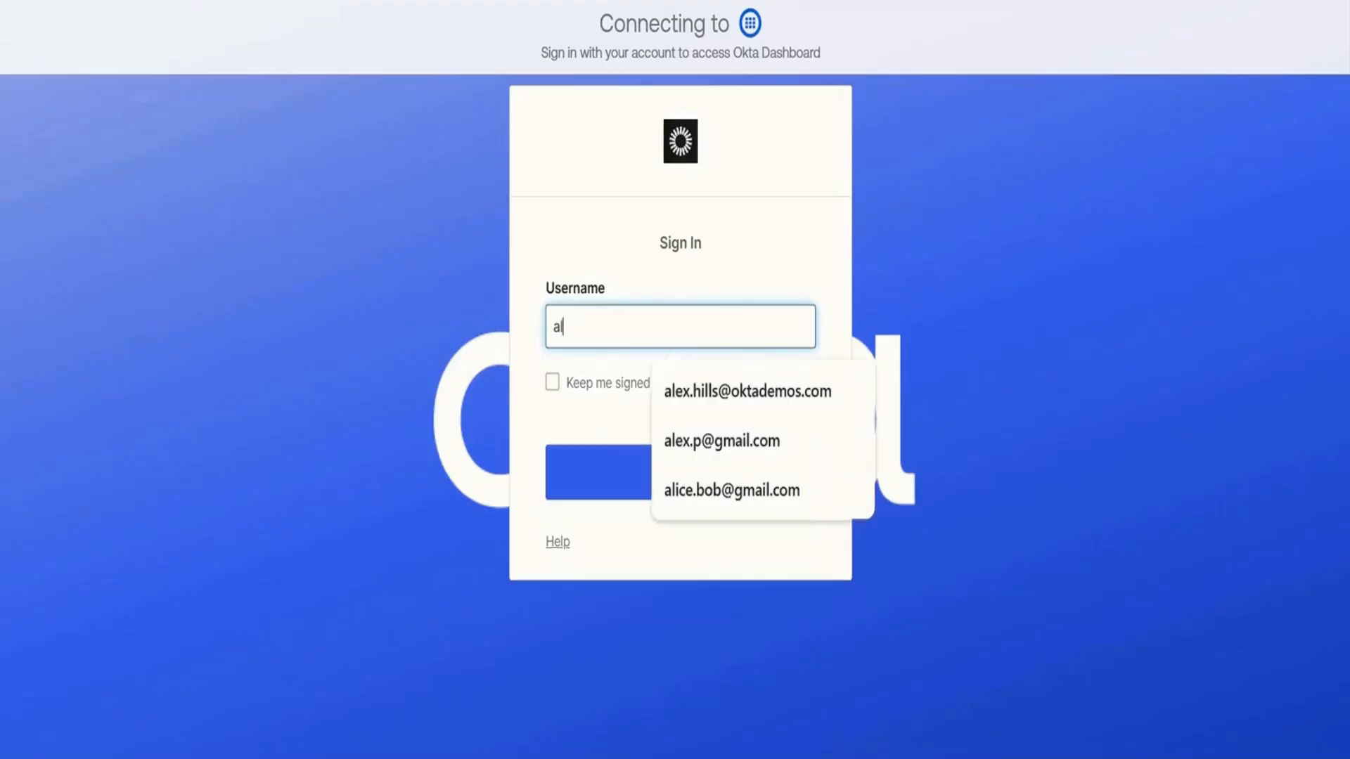
type("ex.")
key("Down")
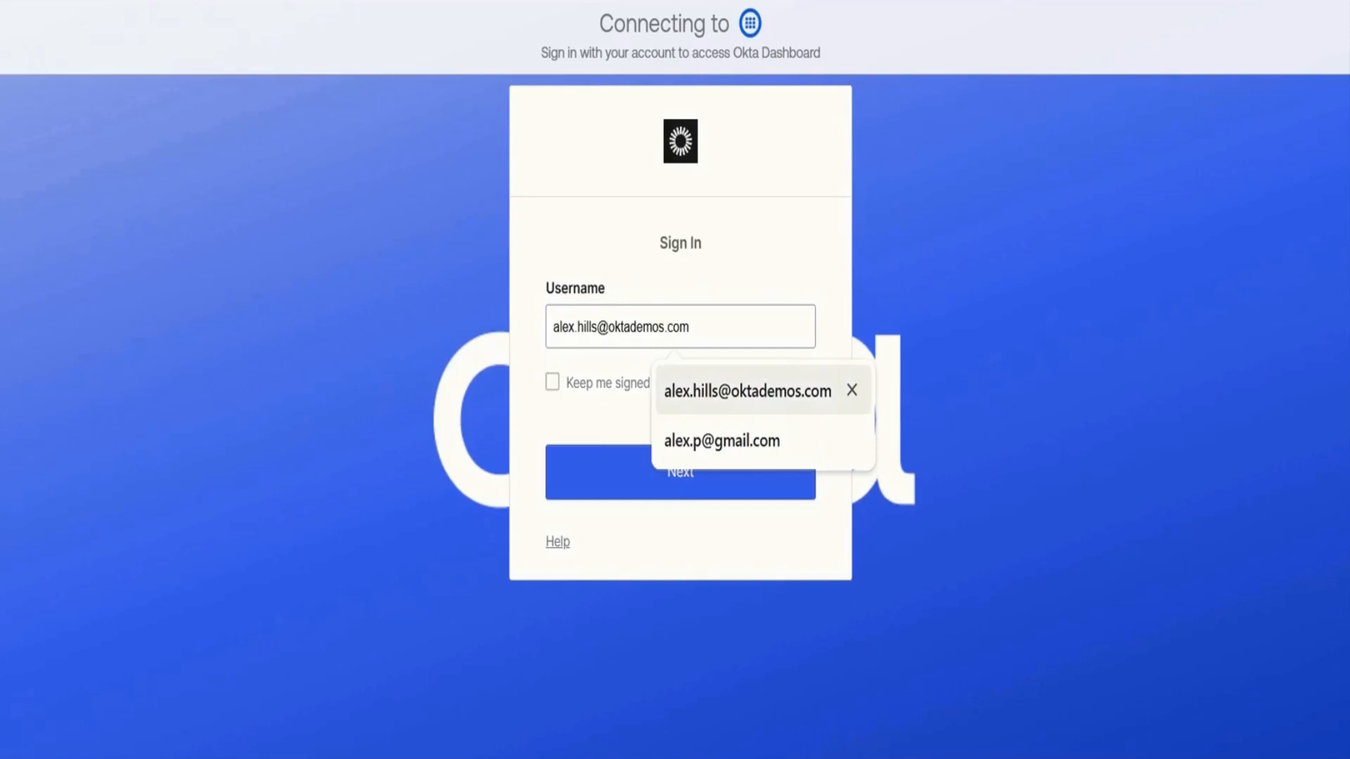
key("Return")
key("Return")
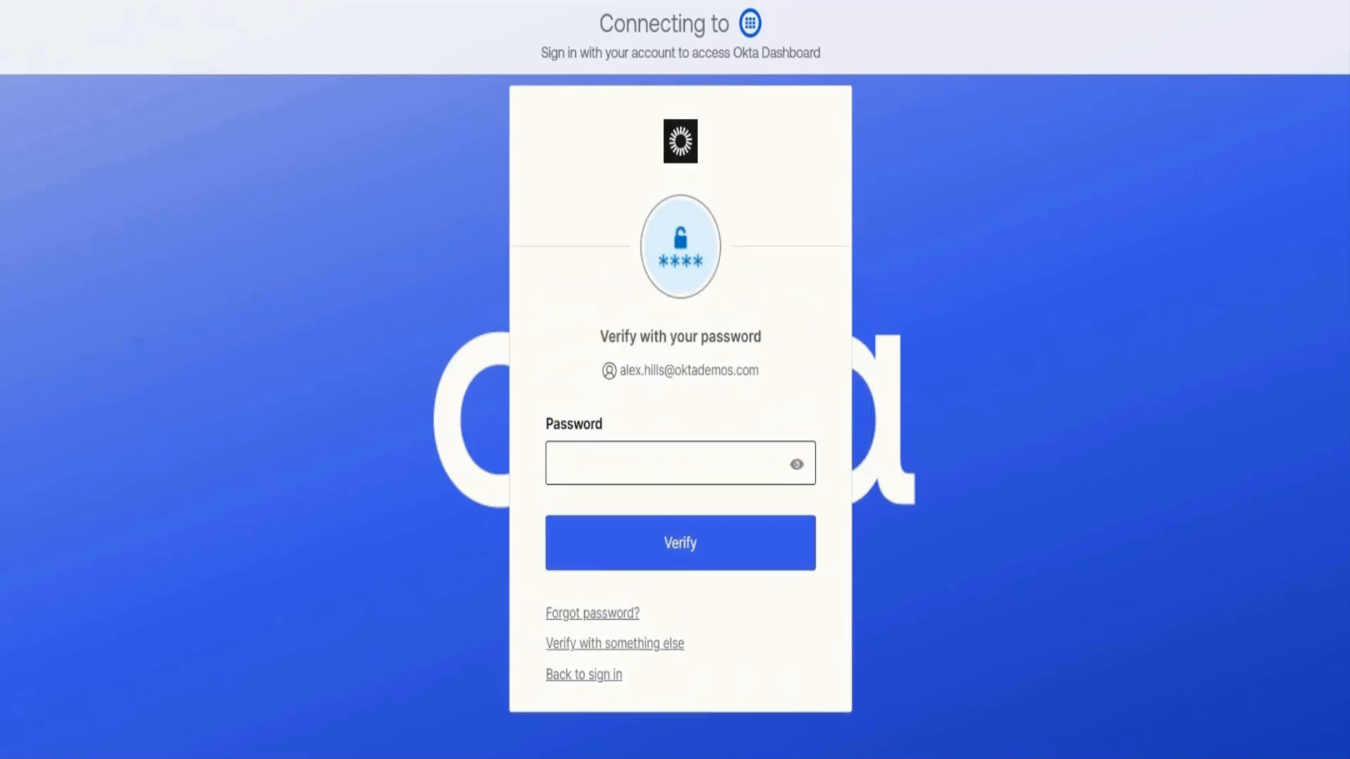
type("••••••••••")
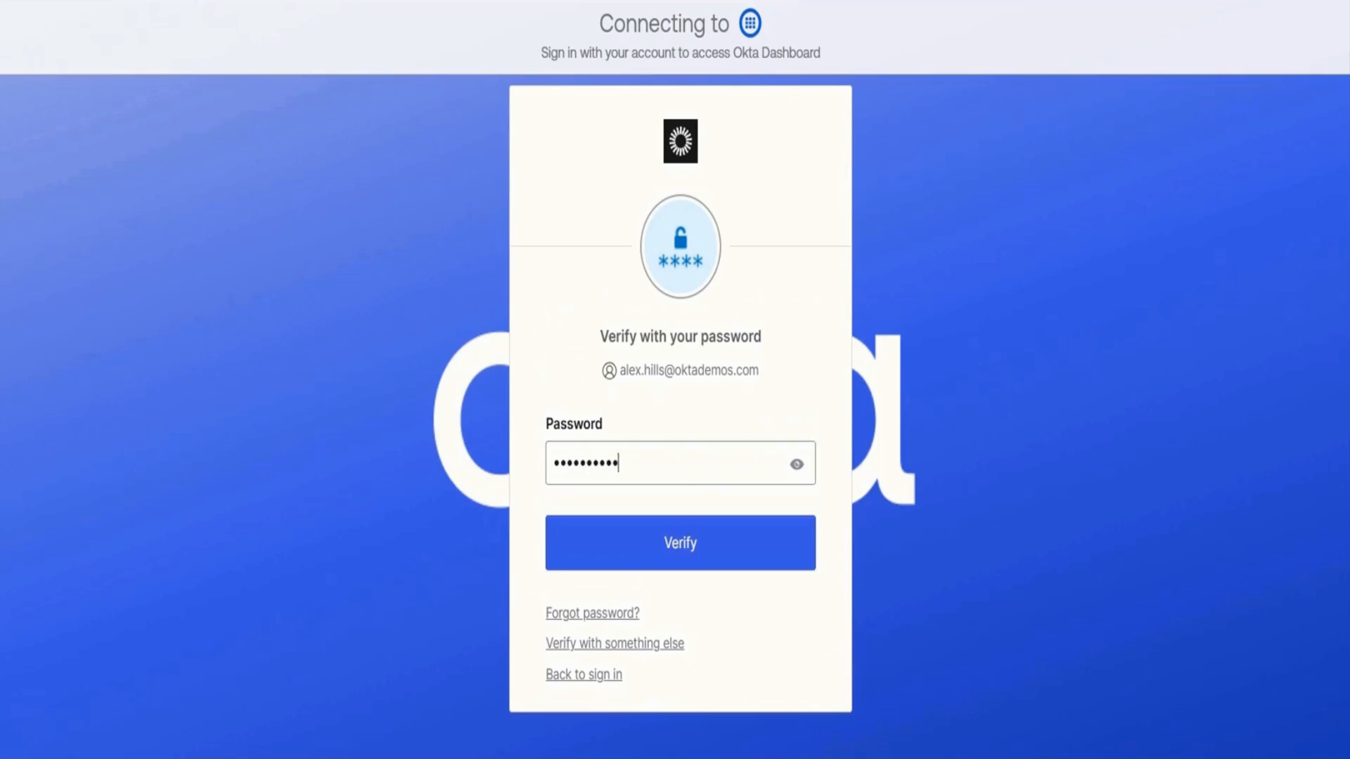
key("Return")
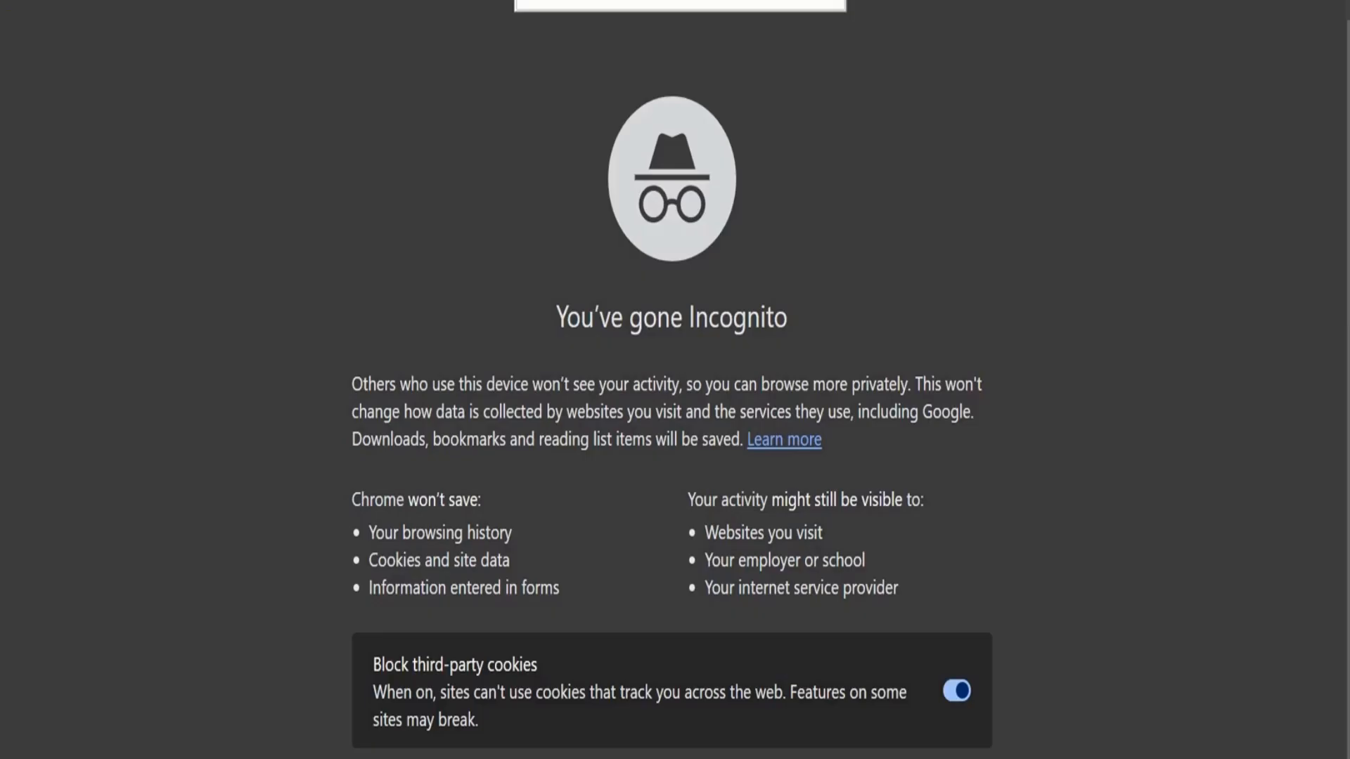
Step: Go to the Okta admin sign-in page and sign in with the test user's username and password
type("demo")
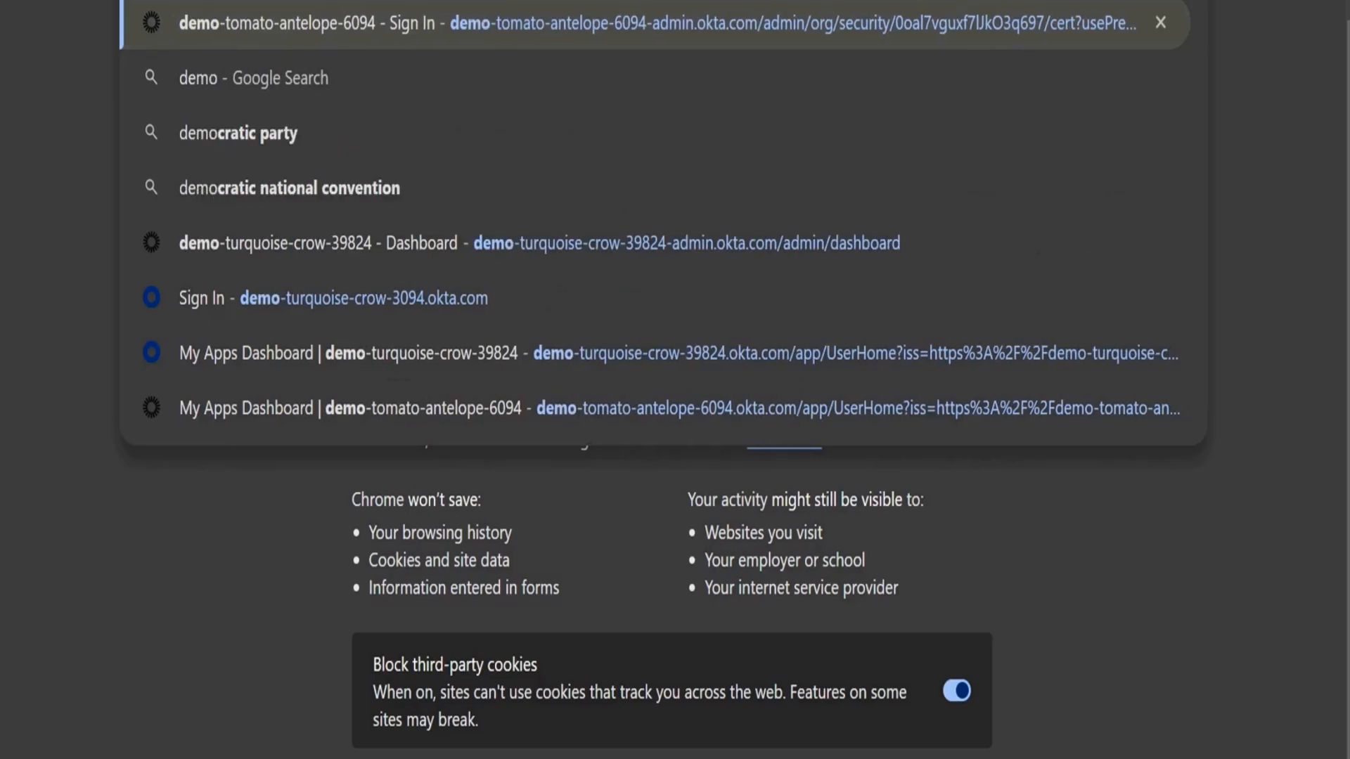
key("Return")
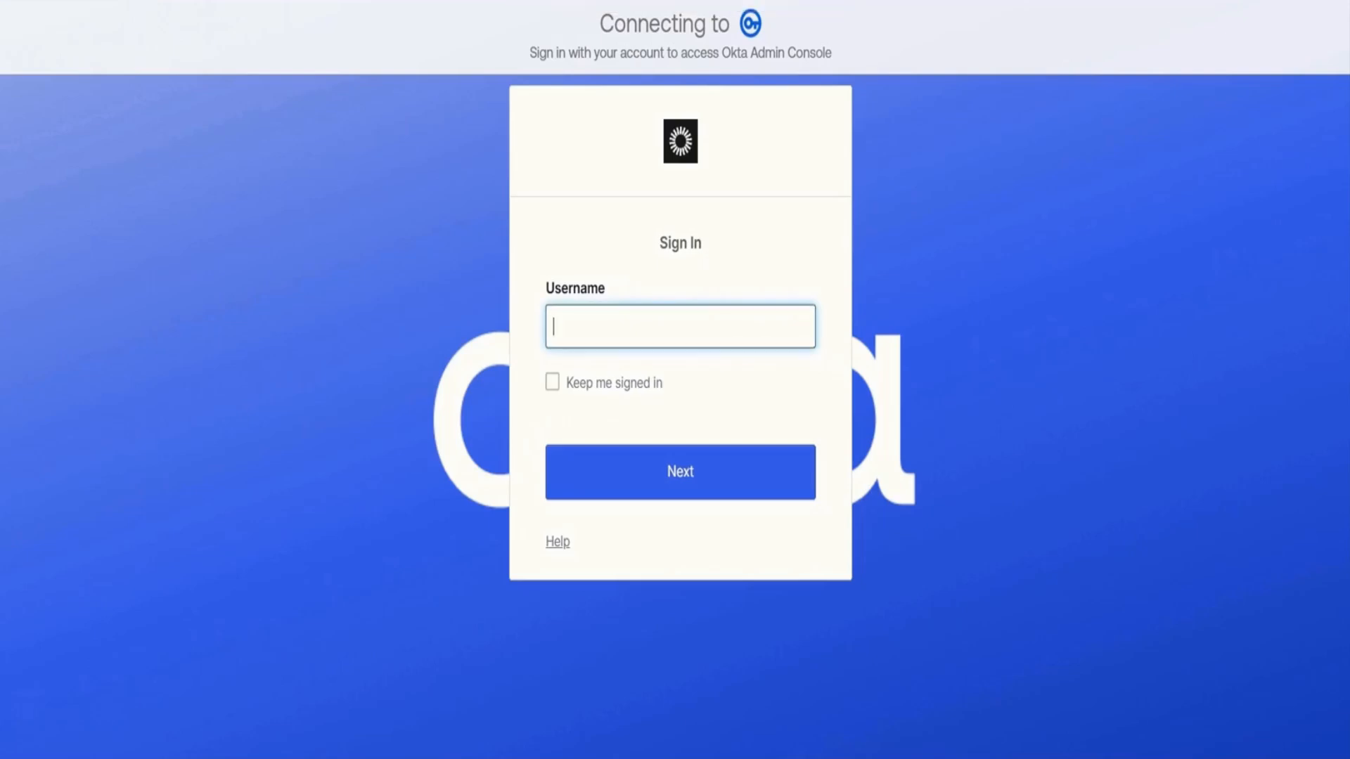
type("al")
key("Down")
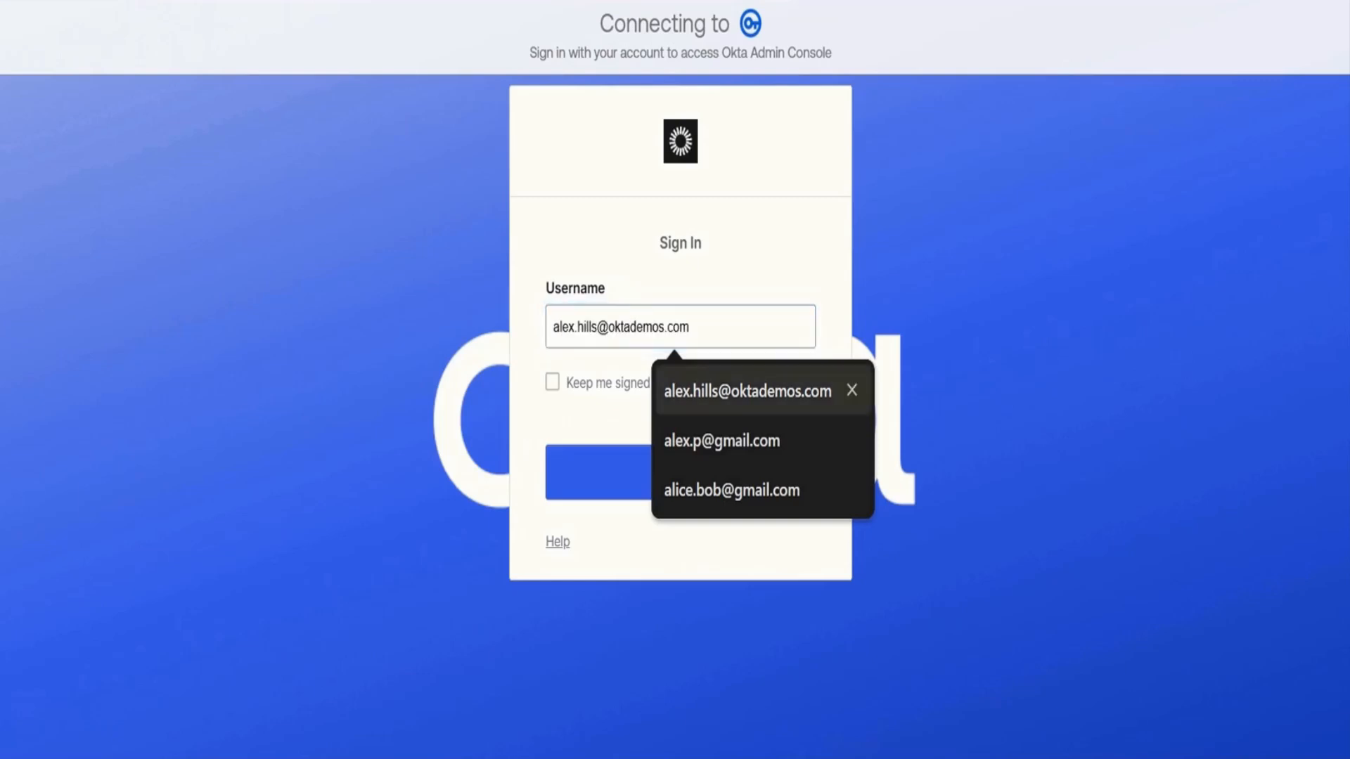
key("Return")
type("****")
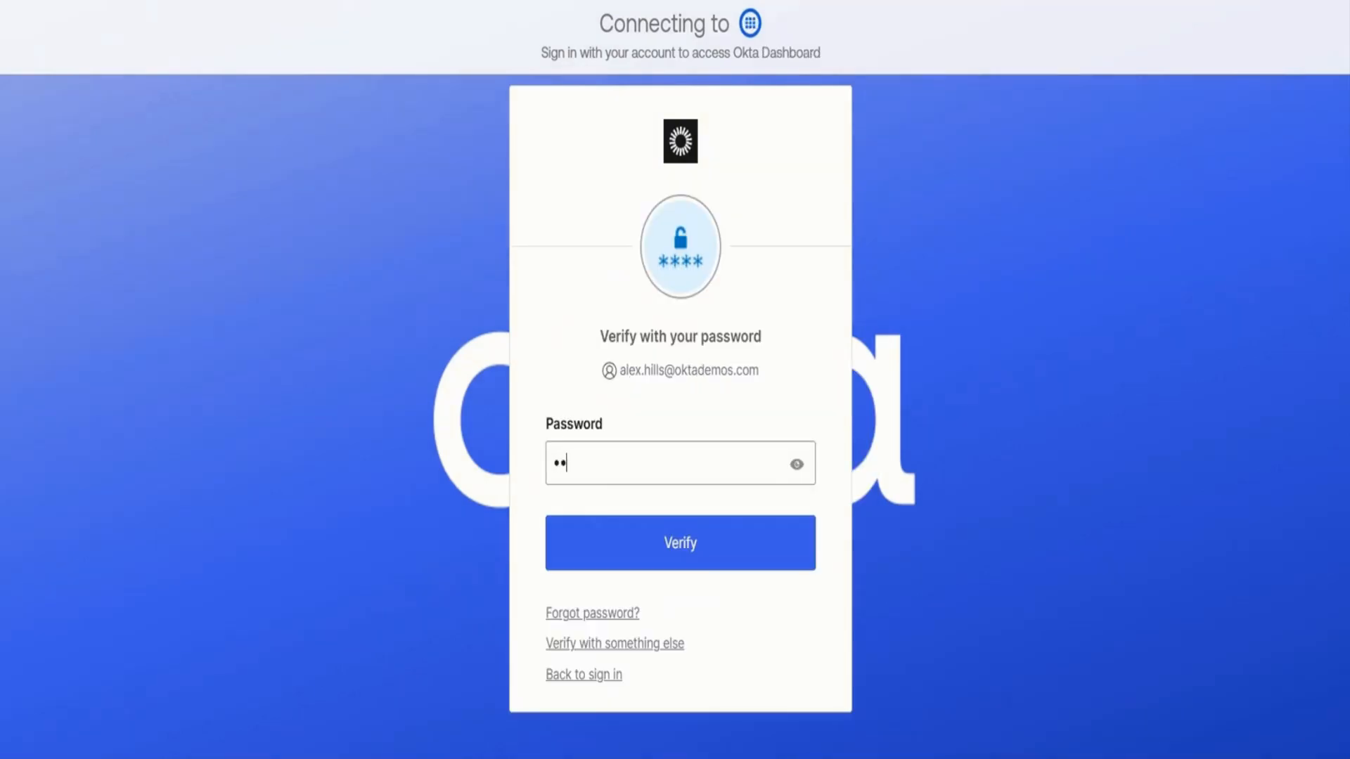
type("******")
key("Return")
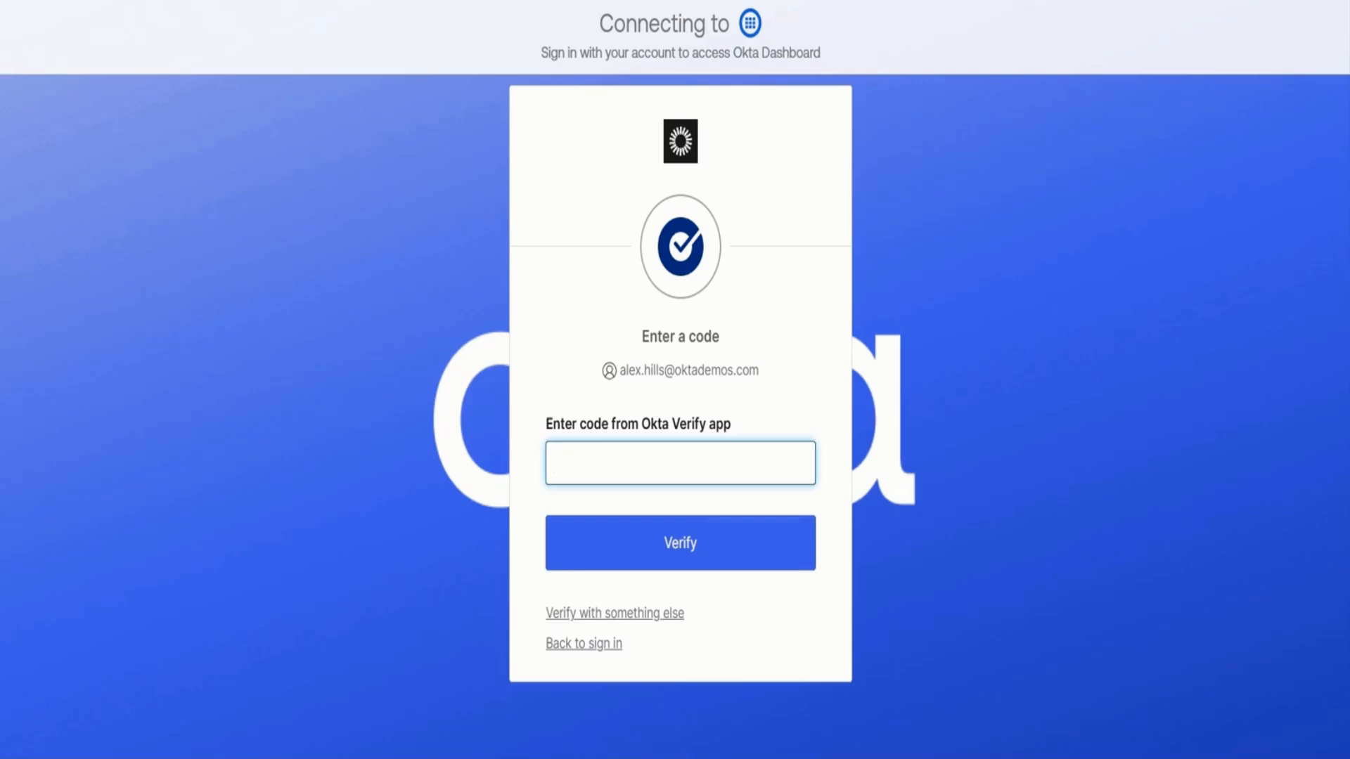
Step: Submit the Okta Verify code from the app, then start entering a fresh code
key("Return")
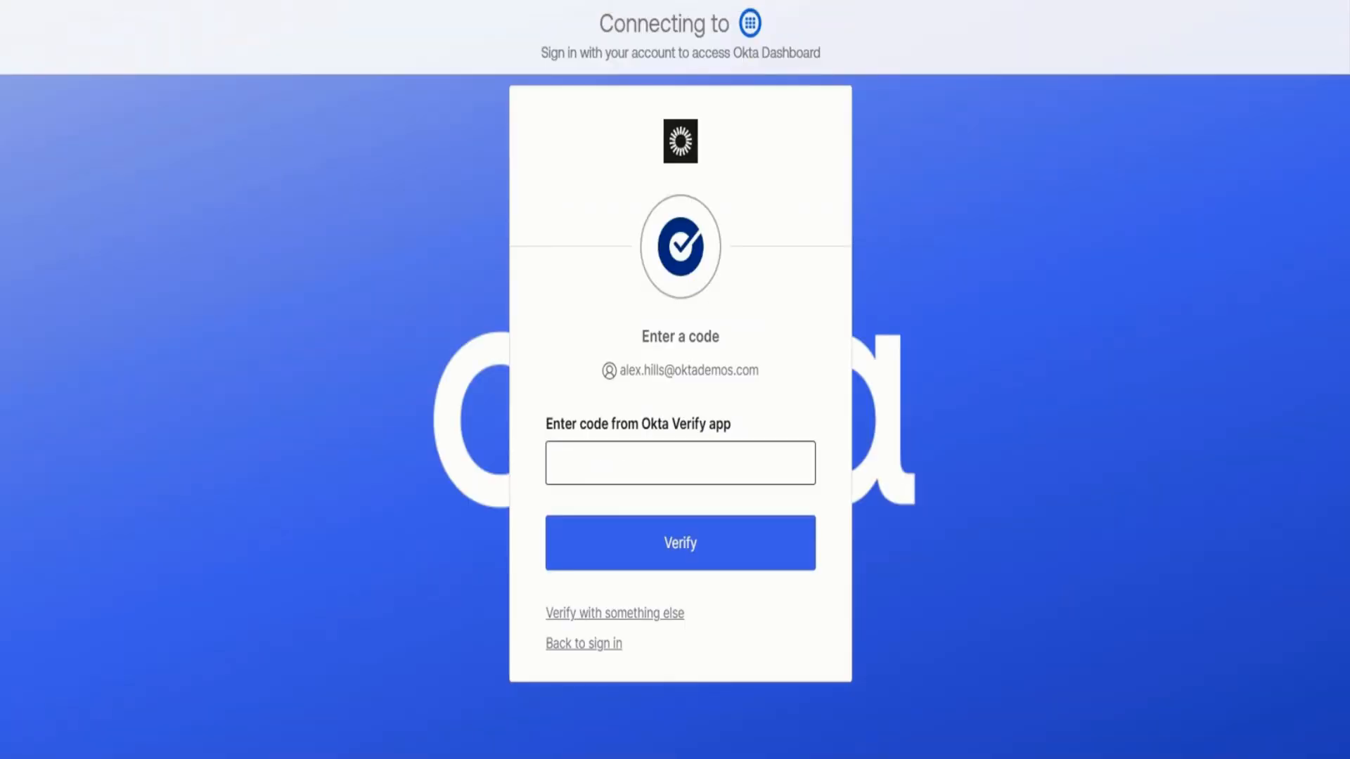
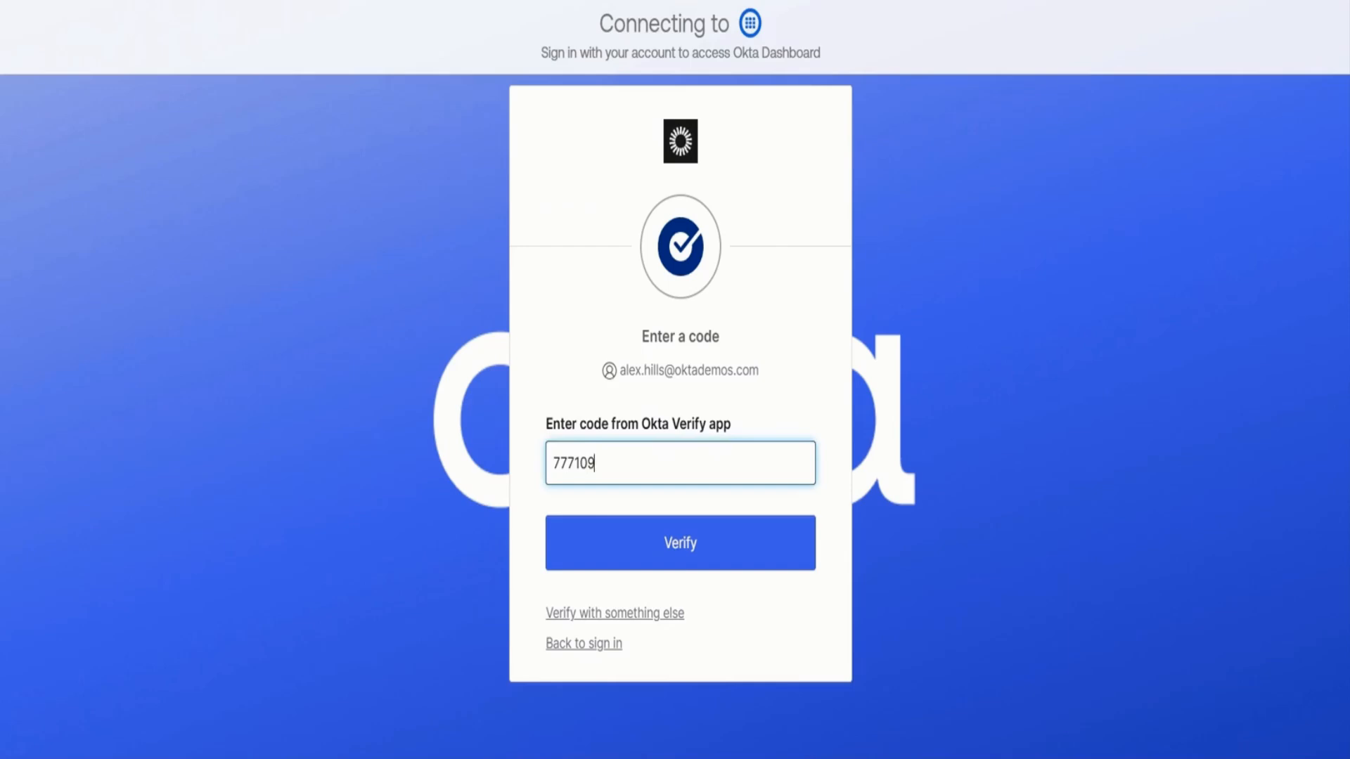